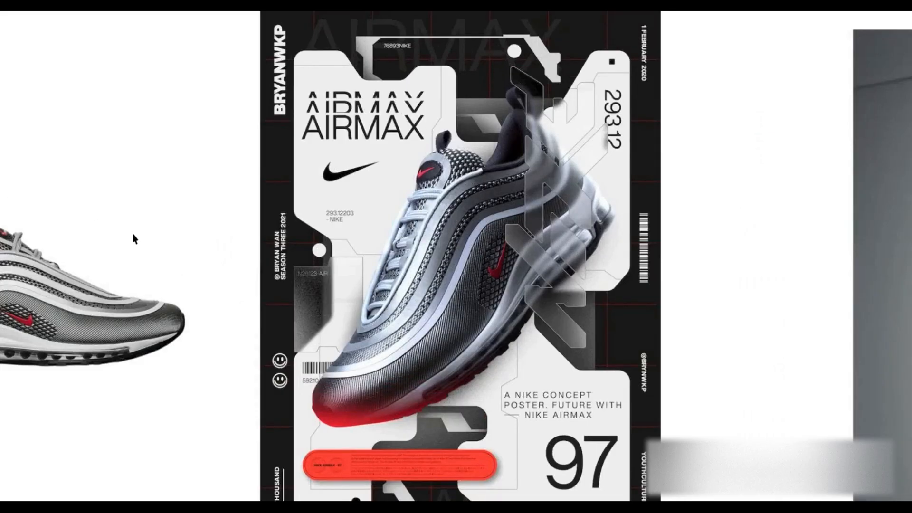
# Step: Draw a poster rectangle about 9.07 × 12.16 inches beside the blue jacket reference and give it a 3.0 pt outline
pyautogui.press('Escape')
pyautogui.scroll(-2, 174, 226)
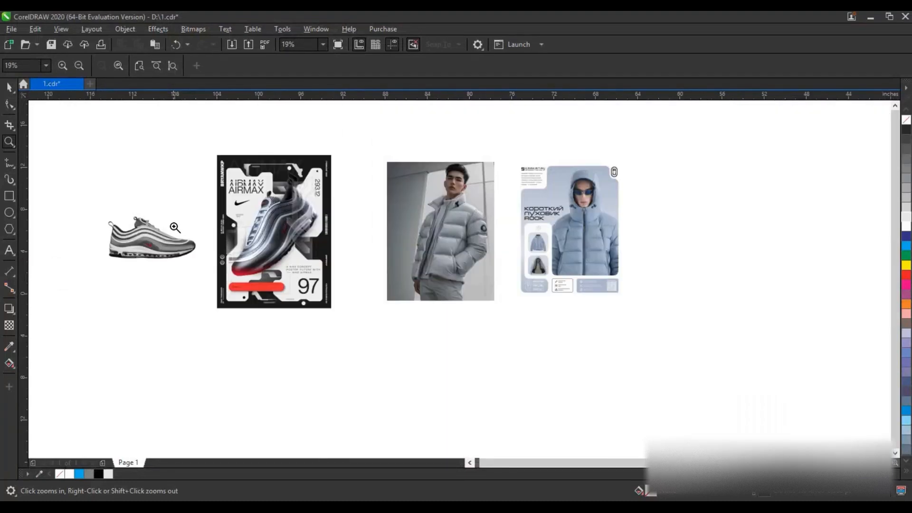
pyautogui.moveTo(519, 147); pyautogui.dragTo(844, 319)
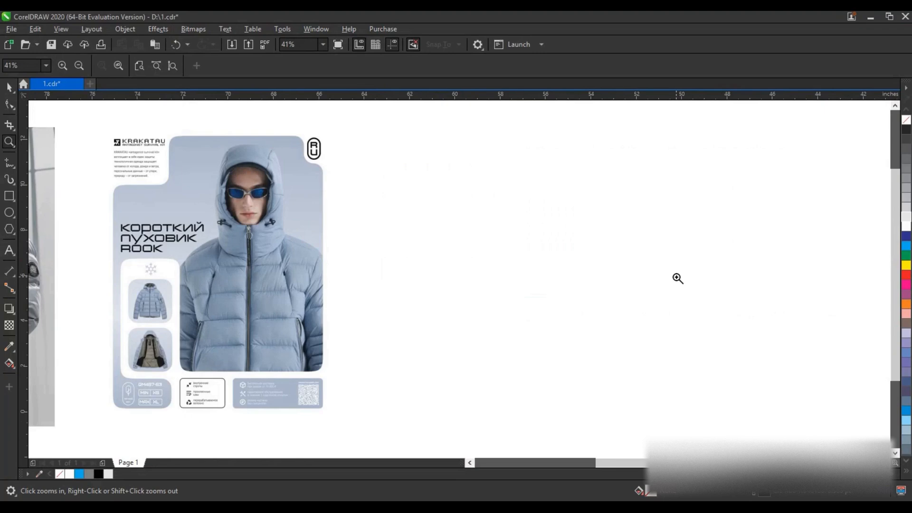
pyautogui.click(9, 195)
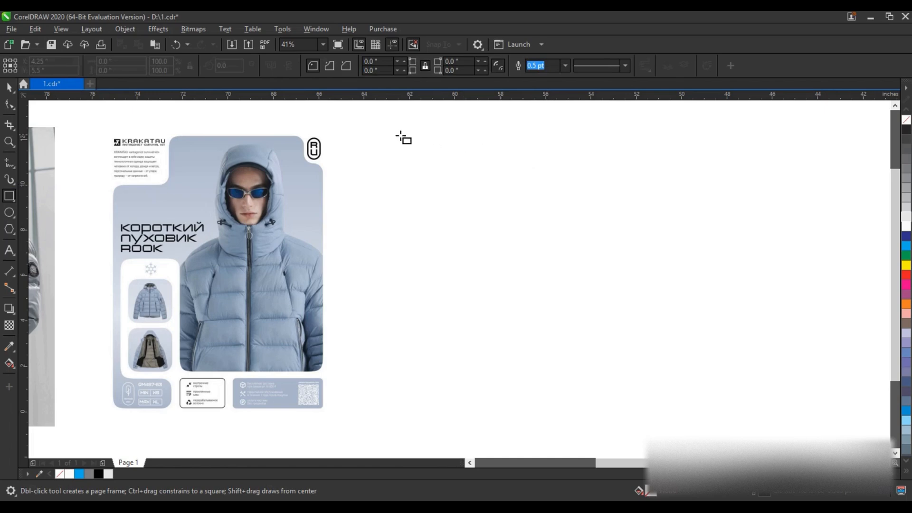
pyautogui.moveTo(384, 138)
pyautogui.mouseDown()
pyautogui.moveTo(418, 166)
pyautogui.moveTo(535, 322)
pyautogui.moveTo(590, 414)
pyautogui.mouseUp()
pyautogui.click(564, 66)
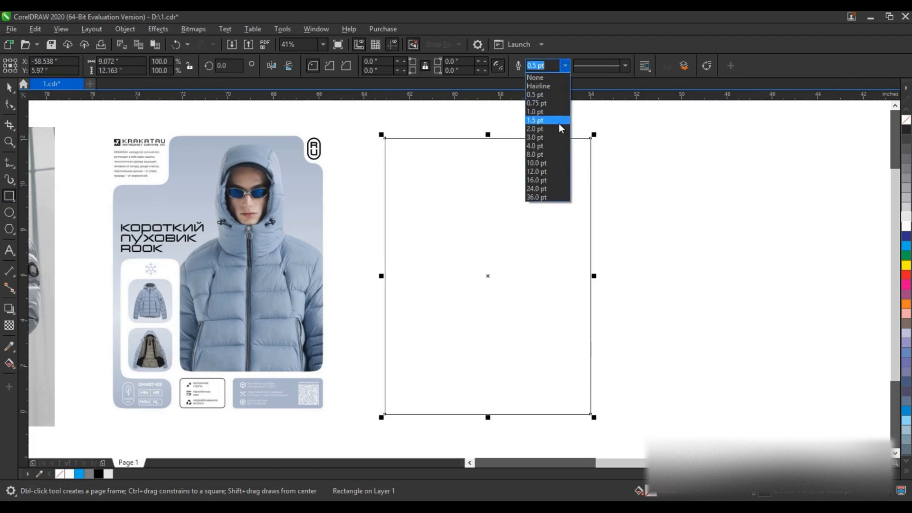
pyautogui.click(553, 139)
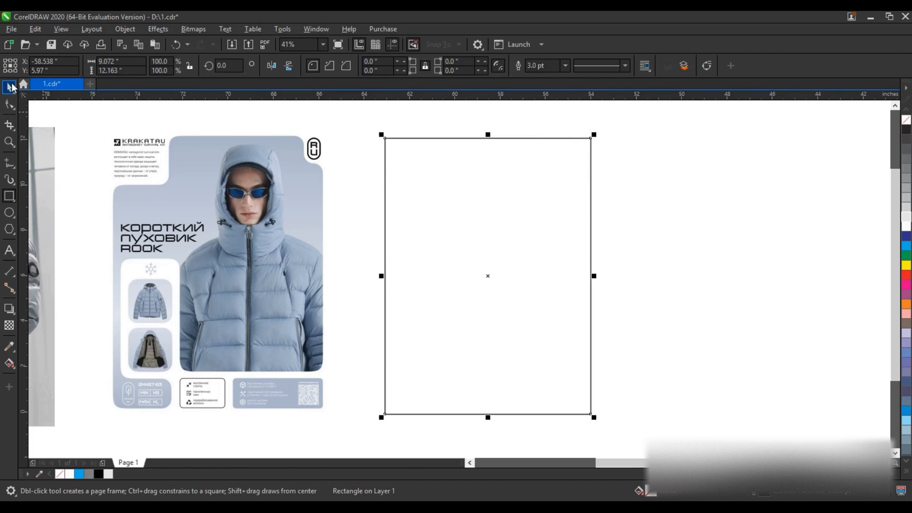
pyautogui.click(10, 86)
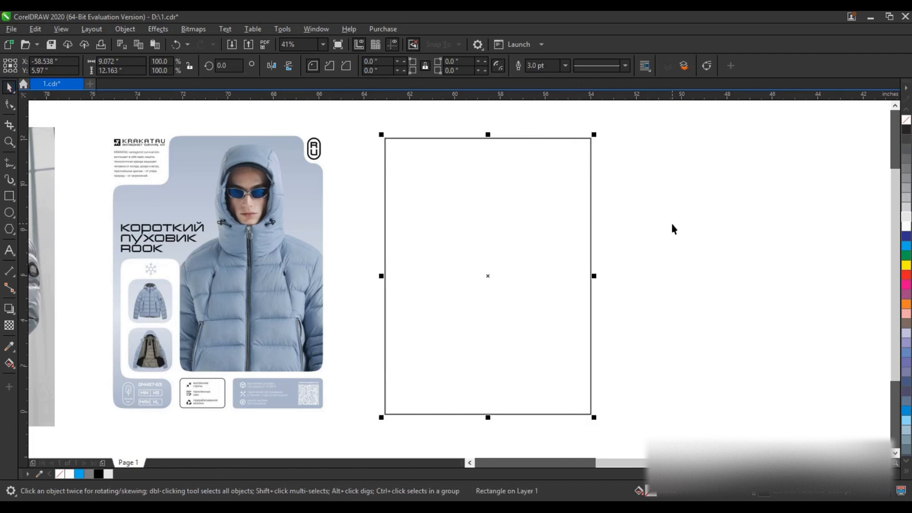
pyautogui.click(671, 225)
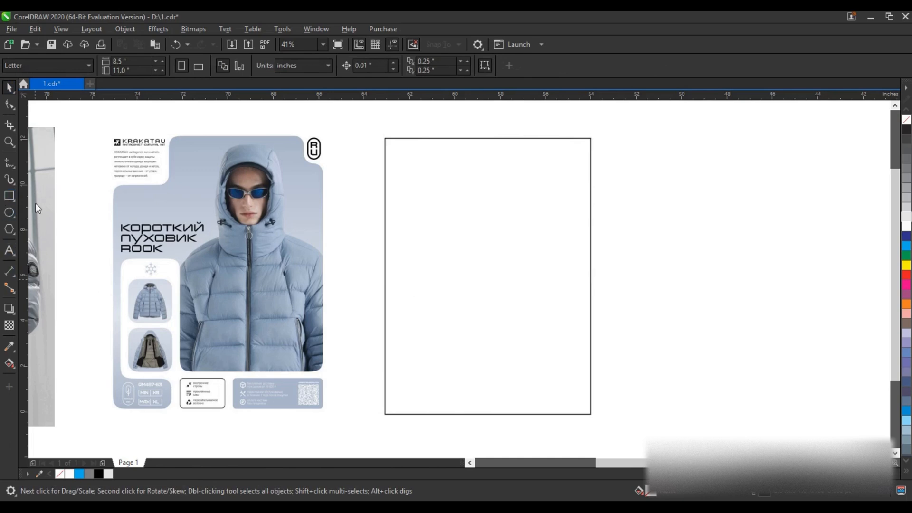
# Step: Draw a dark-filled square about 4.3 inches wide and place it over the poster rectangle's upper-left corner
pyautogui.click(9, 196)
pyautogui.moveTo(679, 203); pyautogui.dragTo(778, 302)
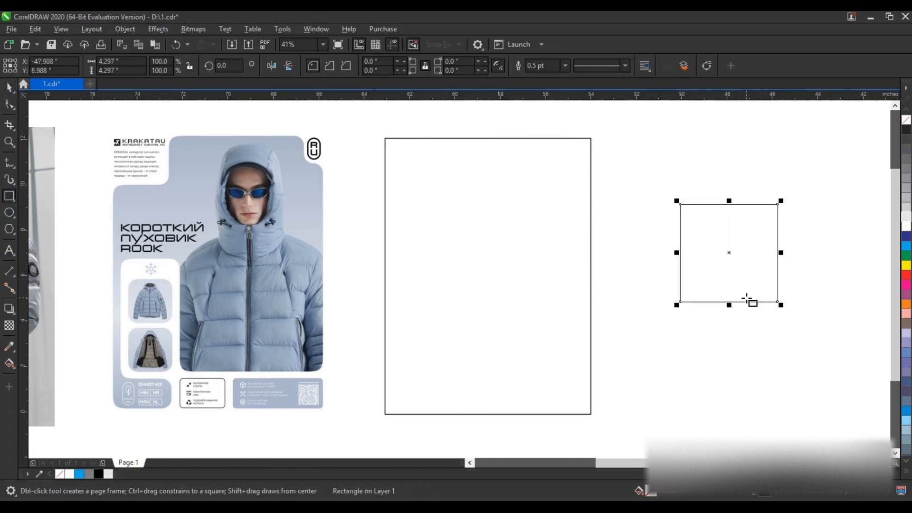
pyautogui.click(903, 132)
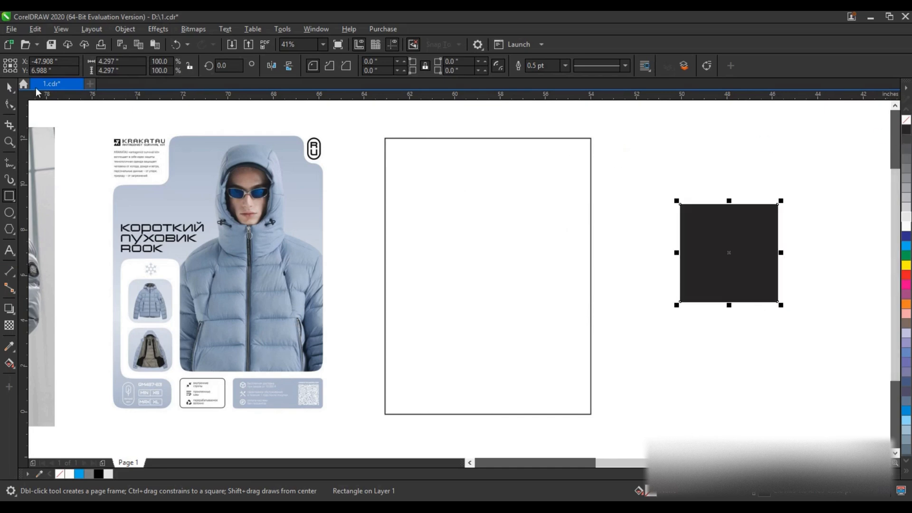
pyautogui.press('space')
pyautogui.moveTo(723, 261); pyautogui.dragTo(399, 164)
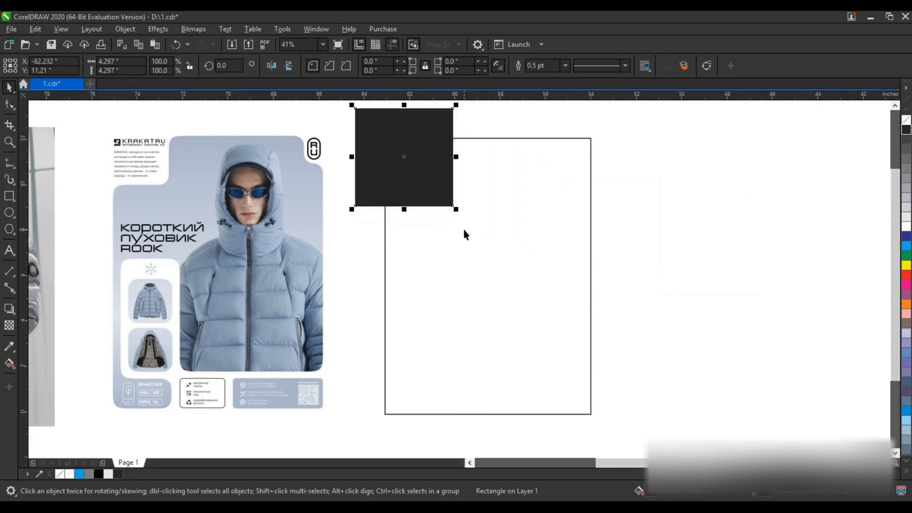
# Step: Remove the square's fill, give it a 4.0 pt outline and shift it slightly right over the corner
pyautogui.click(905, 121)
pyautogui.click(565, 65)
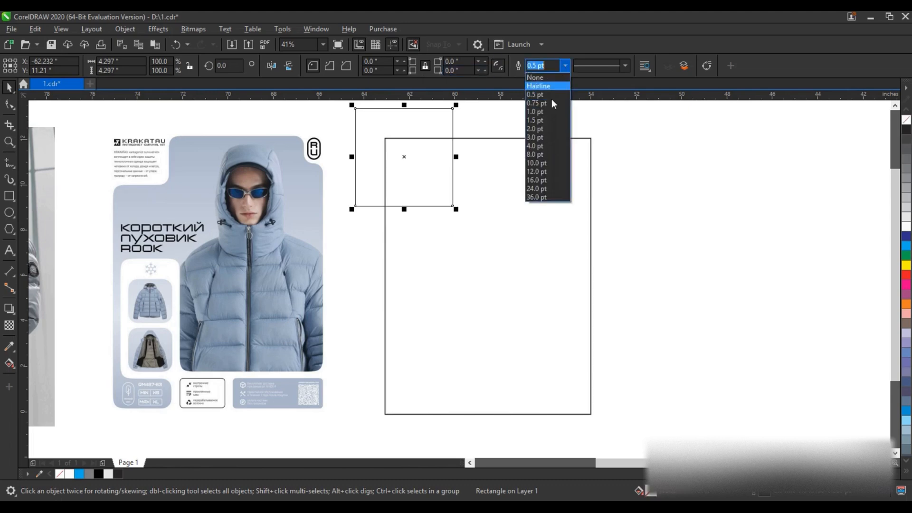
pyautogui.click(546, 146)
pyautogui.moveTo(439, 151); pyautogui.dragTo(443, 152)
# Step: Trim the poster rectangle with the overlapping square to cut out its upper-left corner
pyautogui.keyDown('shift'); pyautogui.click(513, 166); pyautogui.keyUp('shift')
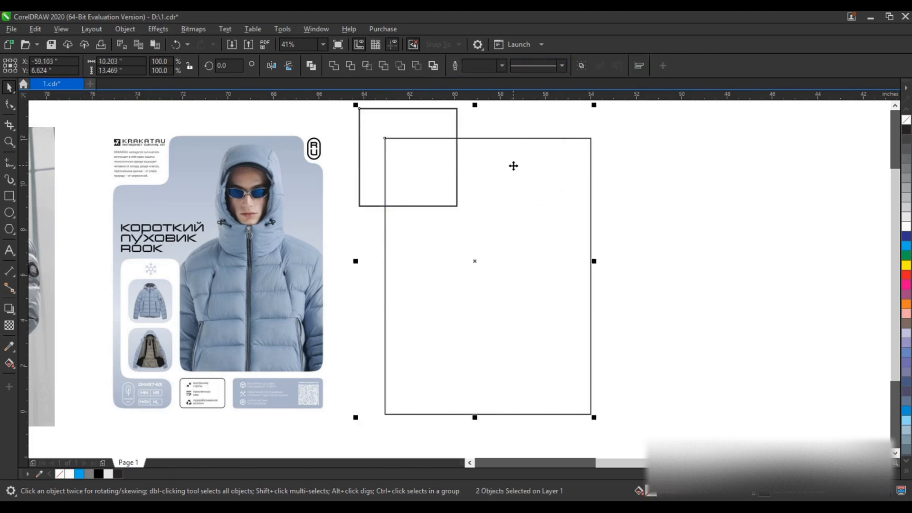
pyautogui.click(354, 69)
pyautogui.click(670, 187)
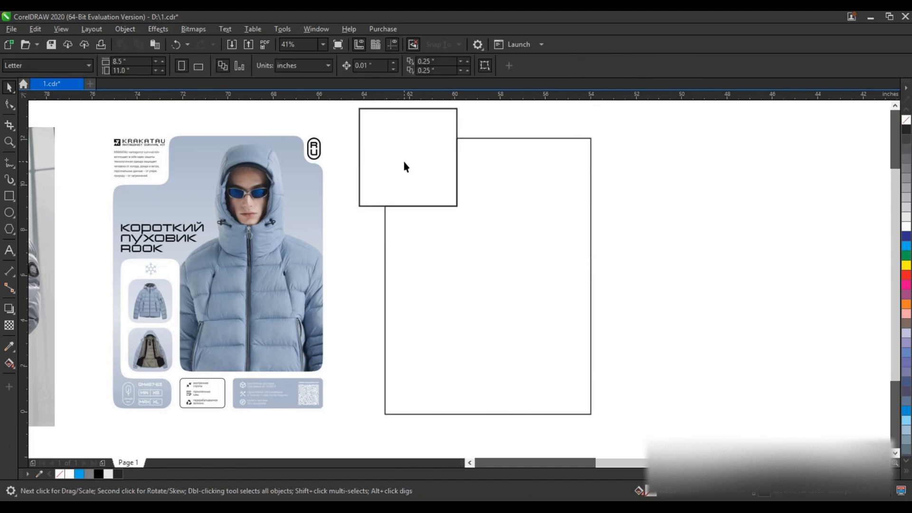
# Step: Move the square into the poster's lower-left area and resize it to about 3.0 × 4.3 inches
pyautogui.moveTo(408, 177); pyautogui.dragTo(459, 345)
pyautogui.moveTo(506, 326); pyautogui.dragTo(469, 328)
pyautogui.click(471, 333)
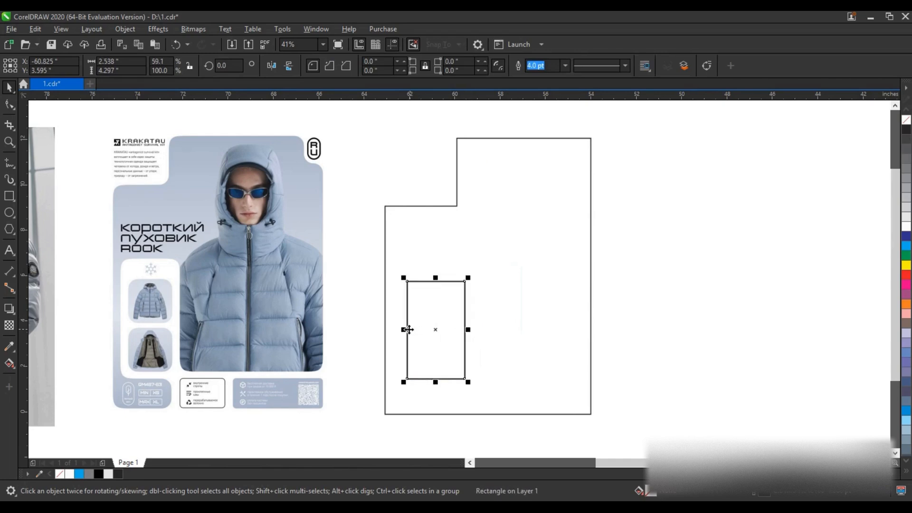
pyautogui.moveTo(401, 330); pyautogui.dragTo(392, 329)
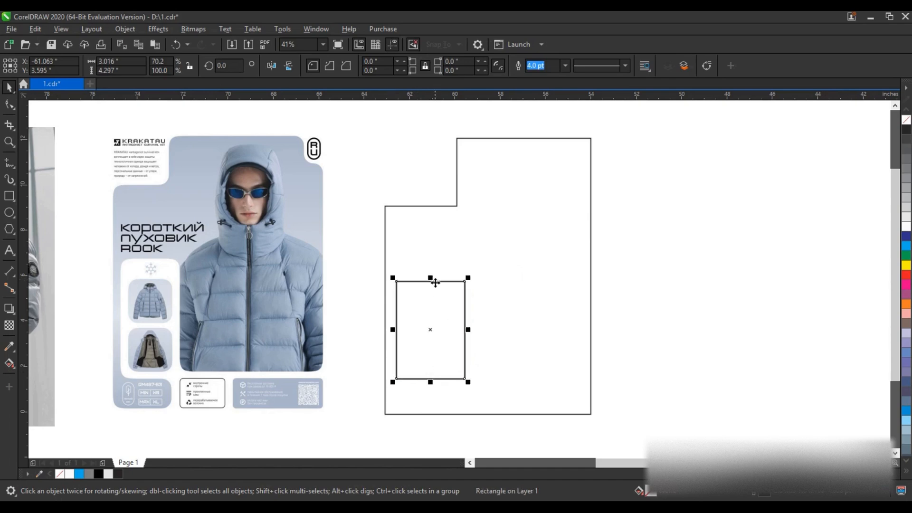
# Step: Duplicate the rectangle to its right and reshape the copy into a strip about 6.3 × 1.9 inches across the poster's lower-right edge
pyautogui.moveTo(435, 282); pyautogui.dragTo(500, 322)
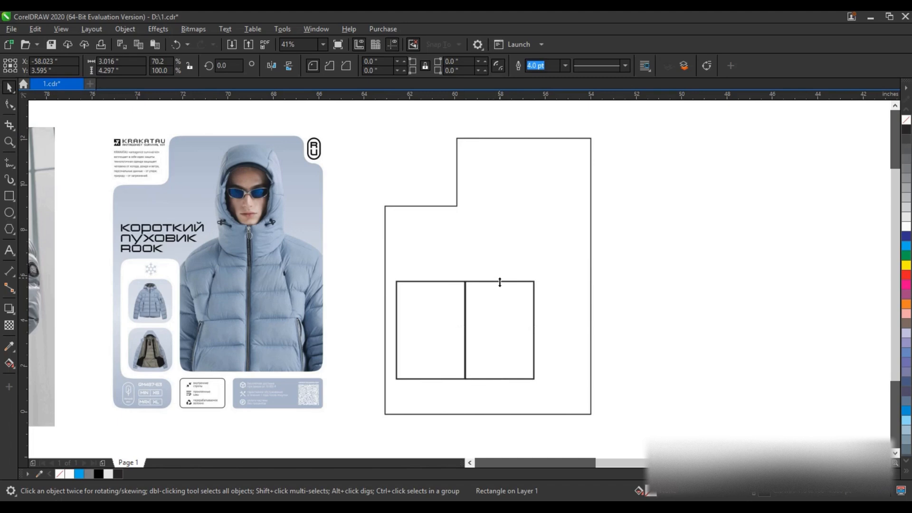
pyautogui.moveTo(500, 282); pyautogui.dragTo(486, 421)
pyautogui.click(527, 402)
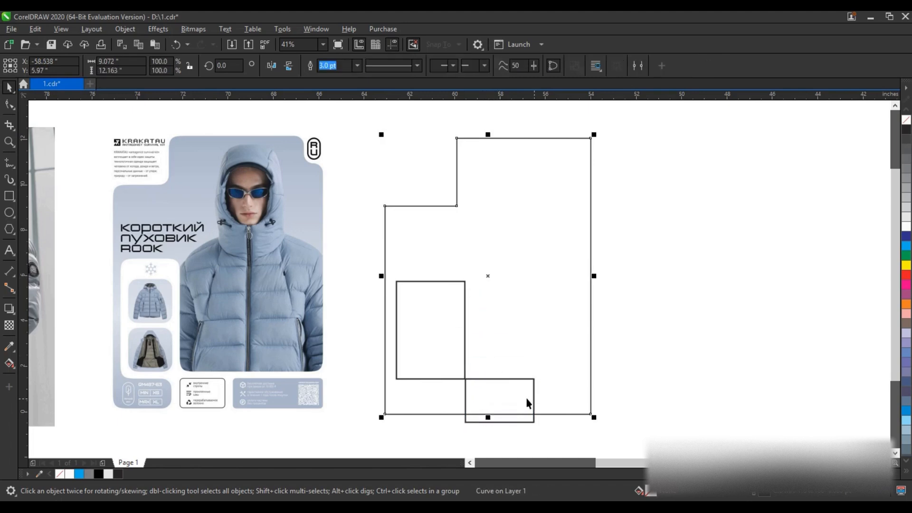
pyautogui.click(530, 403)
pyautogui.moveTo(538, 400); pyautogui.dragTo(611, 401)
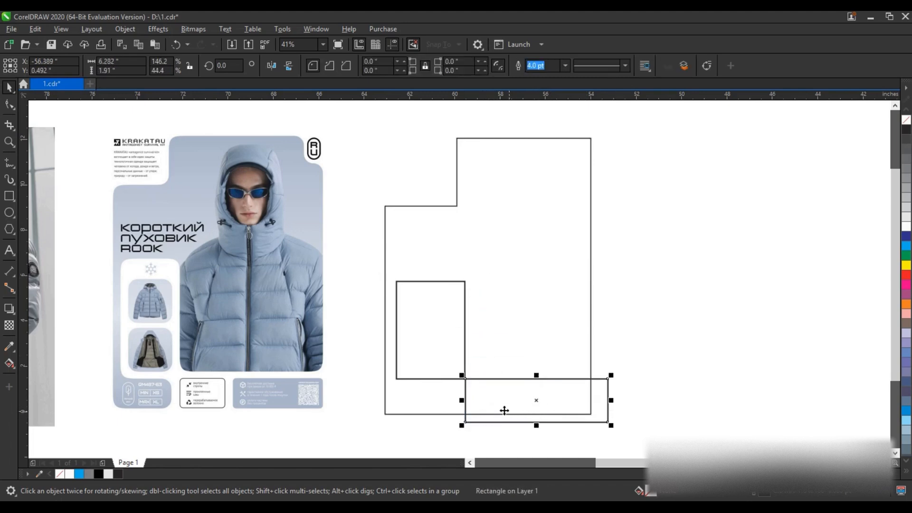
# Step: Enlarge the lower-left rectangle to about 3.3 × 4.7 inches so it overlaps the strip, and weld the two shapes
pyautogui.click(466, 379)
pyautogui.moveTo(470, 383); pyautogui.dragTo(476, 389)
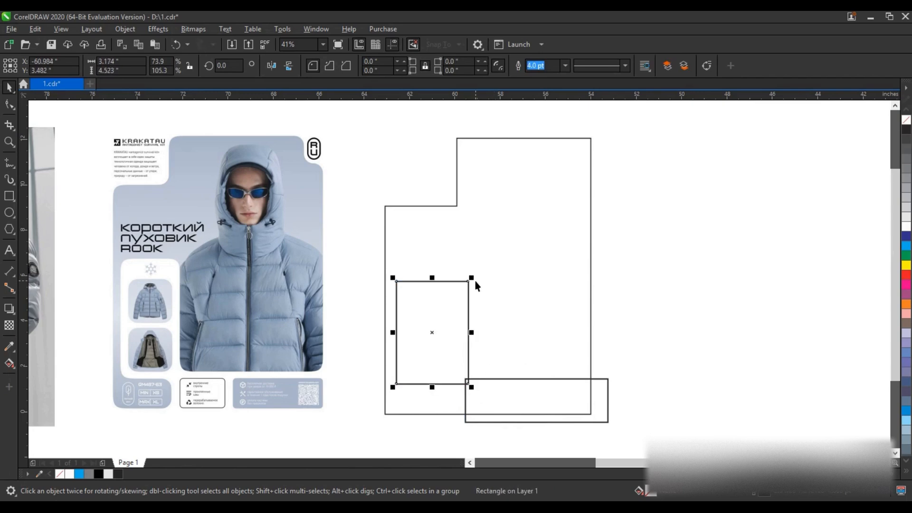
pyautogui.moveTo(474, 276); pyautogui.dragTo(484, 274)
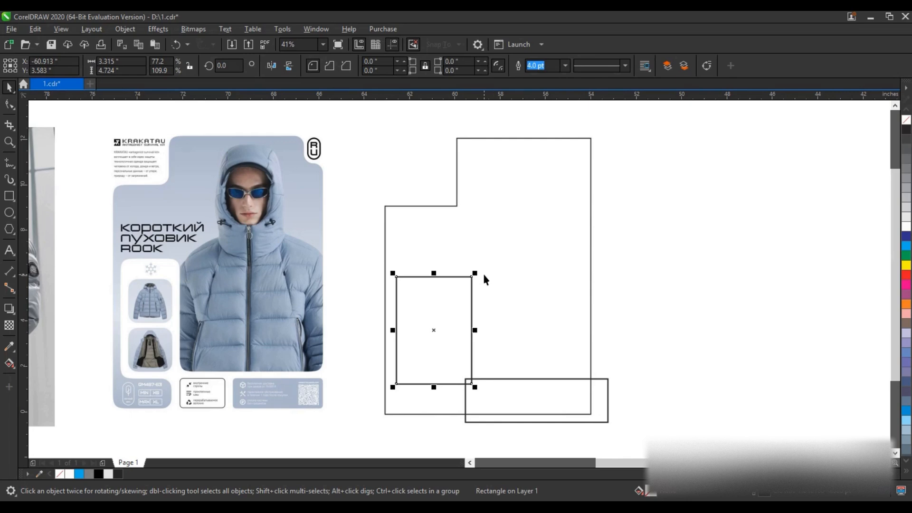
pyautogui.keyDown('shift'); pyautogui.click(601, 392); pyautogui.keyUp('shift')
pyautogui.click(333, 66)
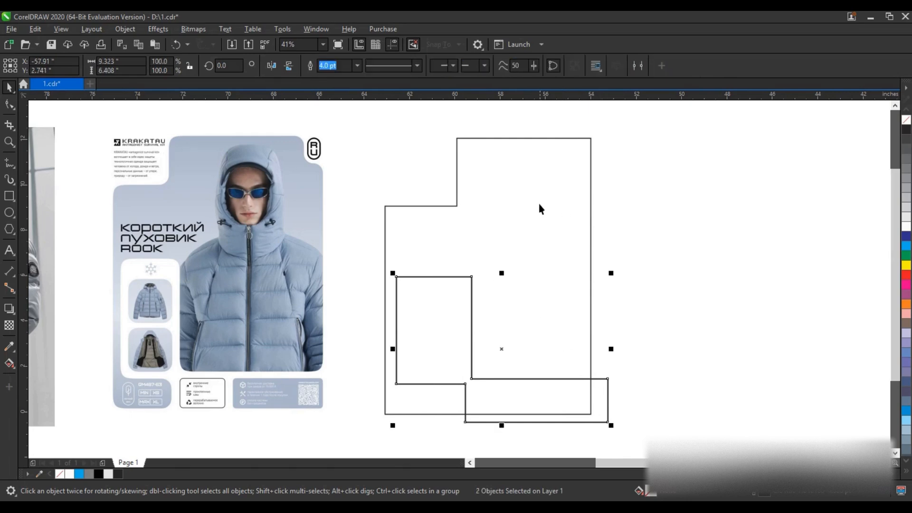
# Step: Trim the poster outline with the welded shape and delete the welded shape
pyautogui.click(353, 67)
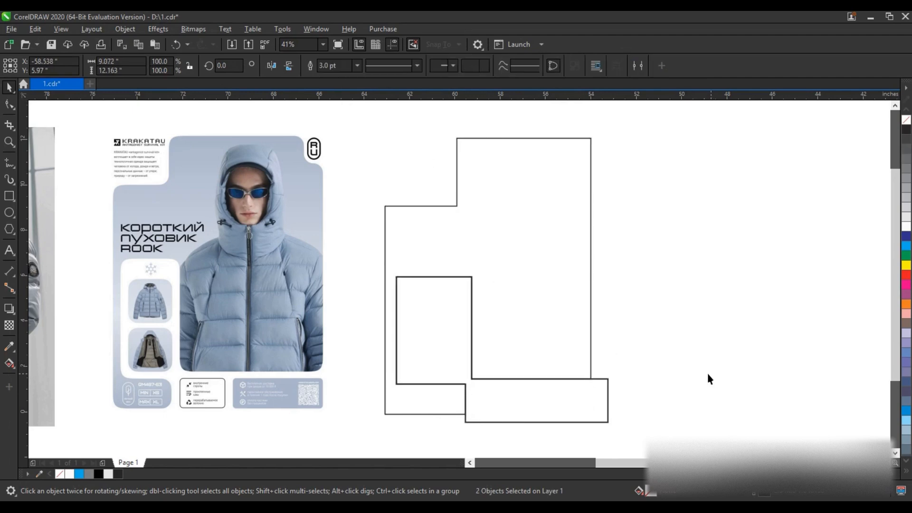
pyautogui.click(605, 400)
pyautogui.press('Delete')
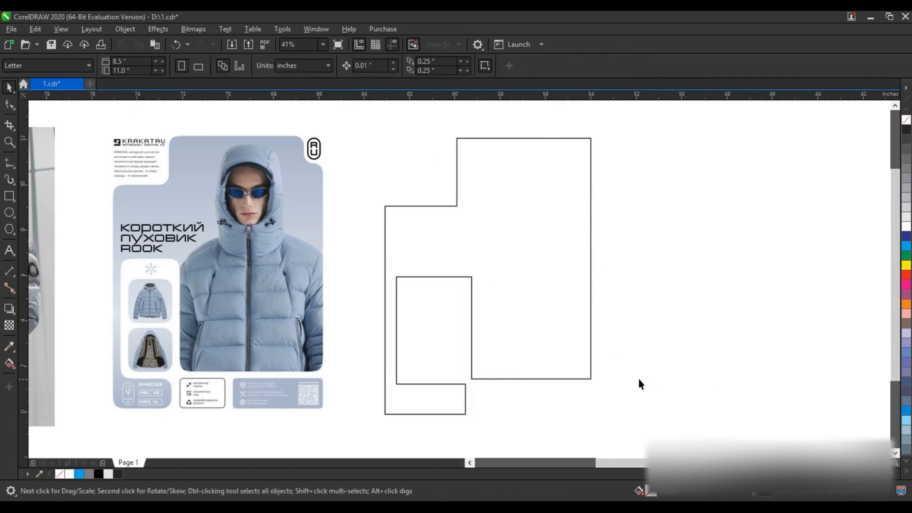
# Step: Fill the trimmed poster shape with the near-black palette color
pyautogui.click(539, 313)
pyautogui.click(906, 130)
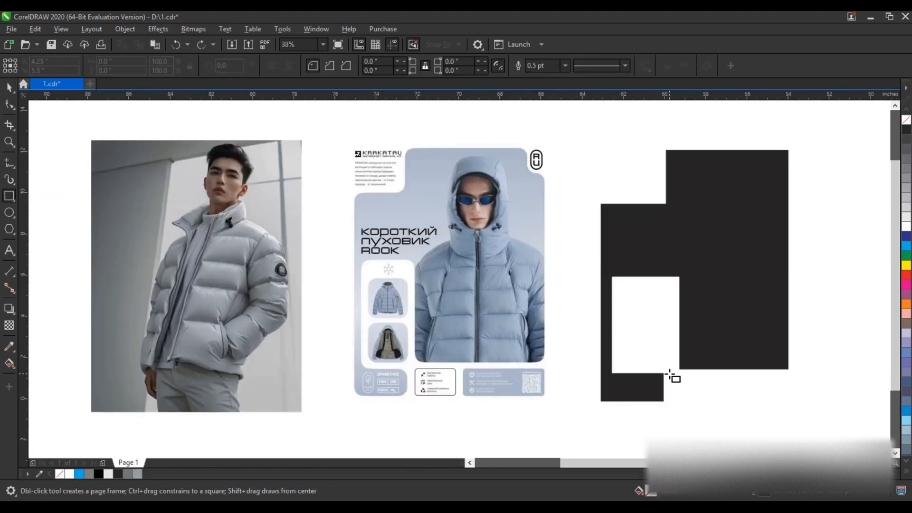
# Step: Draw a box about 2.4 × 1.3 inches below the dark panel and add a wider box beside it, aligned to the panel's right edge
pyautogui.moveTo(669, 373); pyautogui.dragTo(721, 404)
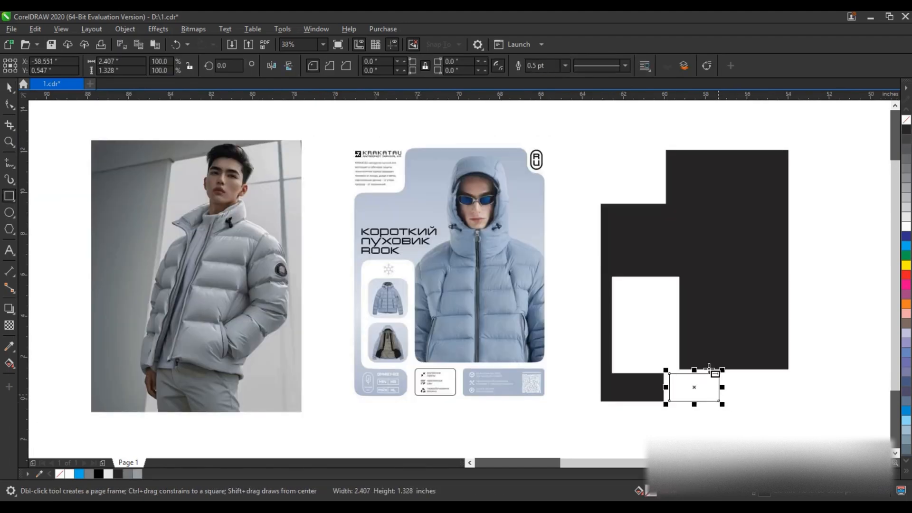
pyautogui.press('z')
pyautogui.rightClick(503, 253)
pyautogui.moveTo(537, 288); pyautogui.dragTo(655, 338)
pyautogui.click(9, 90)
pyautogui.moveTo(461, 294); pyautogui.dragTo(660, 298)
pyautogui.keyDown('shift'); pyautogui.click(621, 224); pyautogui.keyUp('shift')
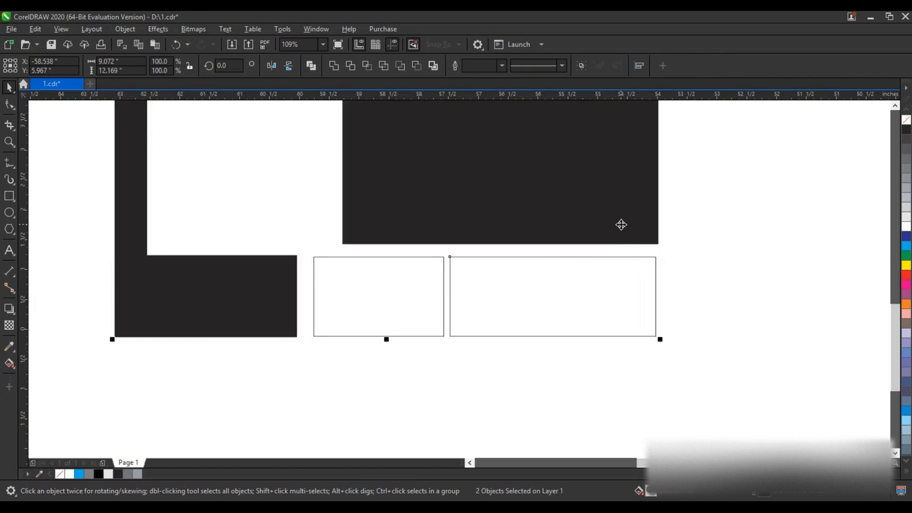
pyautogui.click(682, 253)
# Step: Resize the two bottom boxes so narrow gaps separate them from the dark shape and from each other
pyautogui.click(421, 272)
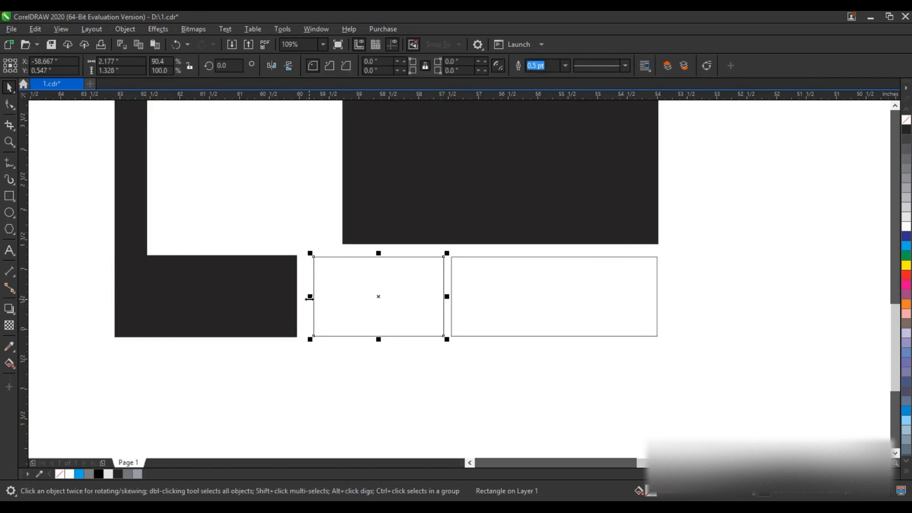
pyautogui.moveTo(309, 298); pyautogui.dragTo(305, 298)
pyautogui.moveTo(447, 296); pyautogui.dragTo(415, 242)
pyautogui.click(470, 295)
# Step: Duplicate the box in the white cutout downward and fit the stacked pair, about 2.4 × 4.3 inches, near the cutout's left edge
pyautogui.scroll(-2, 496, 319)
pyautogui.moveTo(392, 207); pyautogui.dragTo(389, 264)
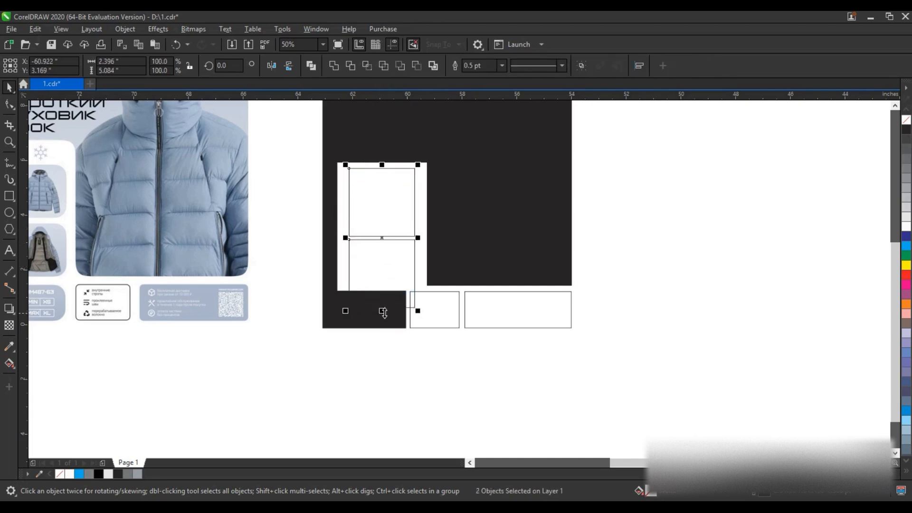
pyautogui.moveTo(383, 312); pyautogui.dragTo(378, 287)
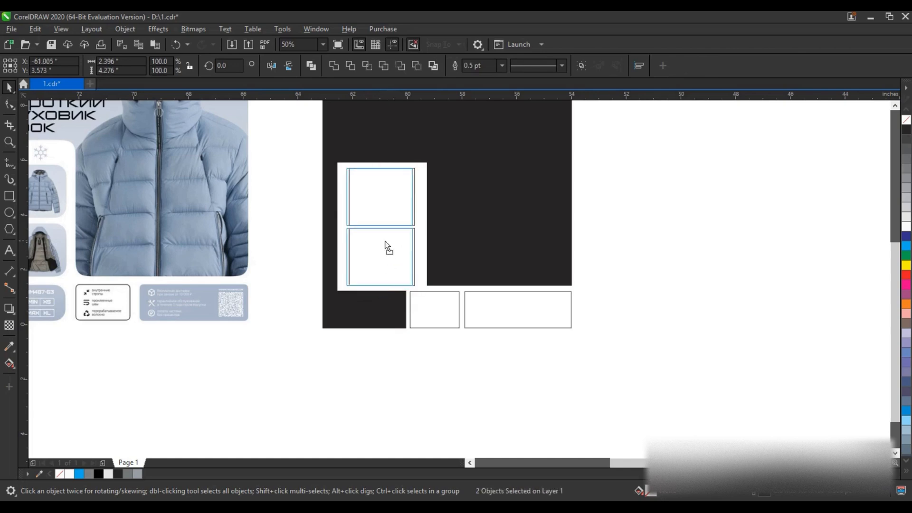
pyautogui.moveTo(385, 241); pyautogui.dragTo(381, 241)
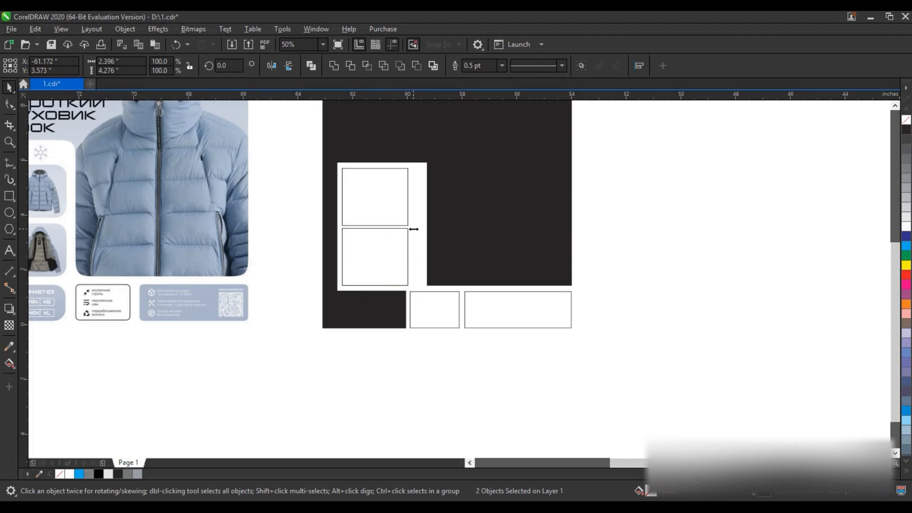
# Step: Move the right-edge nodes of the white cutout left to leave a narrow margin beside the stacked boxes
pyautogui.click(441, 248)
pyautogui.click(10, 104)
pyautogui.moveTo(398, 146); pyautogui.dragTo(414, 284)
pyautogui.click(10, 88)
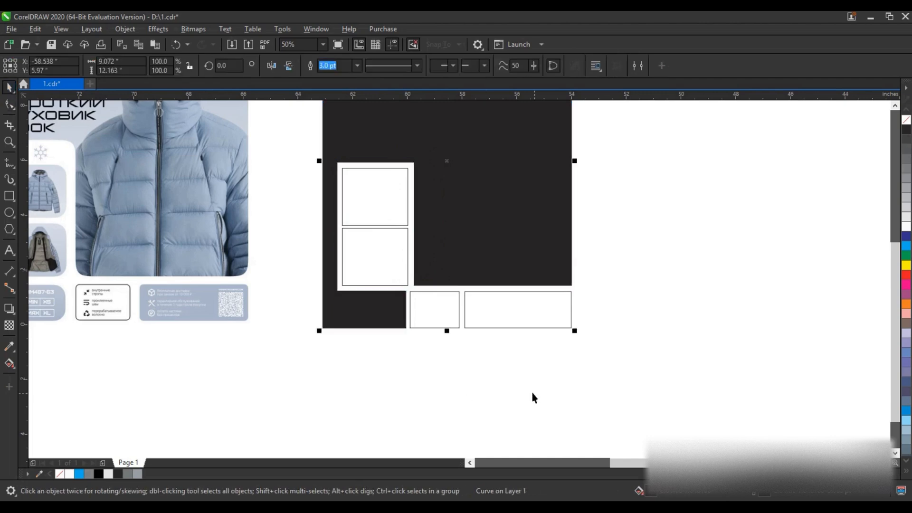
pyautogui.click(532, 391)
# Step: Trim a notch from the dark shape's upper-right corner with the small overlapping rectangle and delete that rectangle
pyautogui.scroll(-1, 545, 375)
pyautogui.click(351, 65)
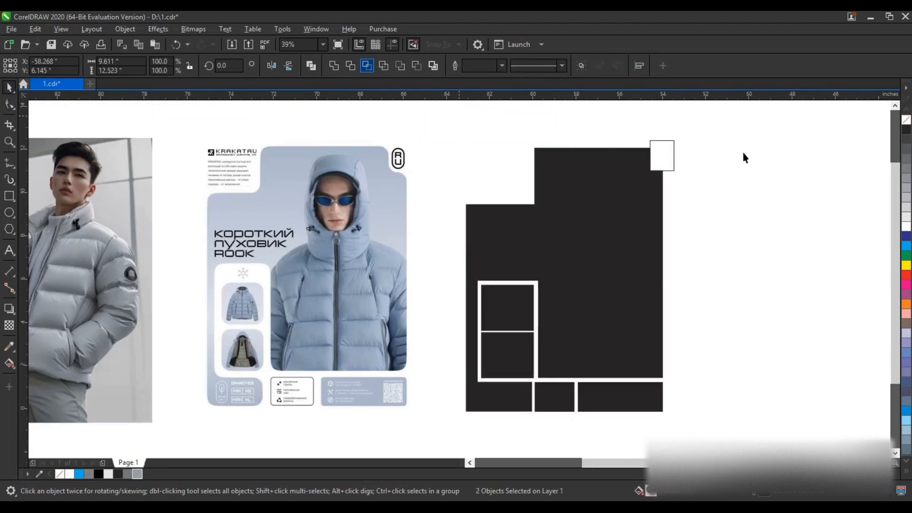
pyautogui.click(744, 157)
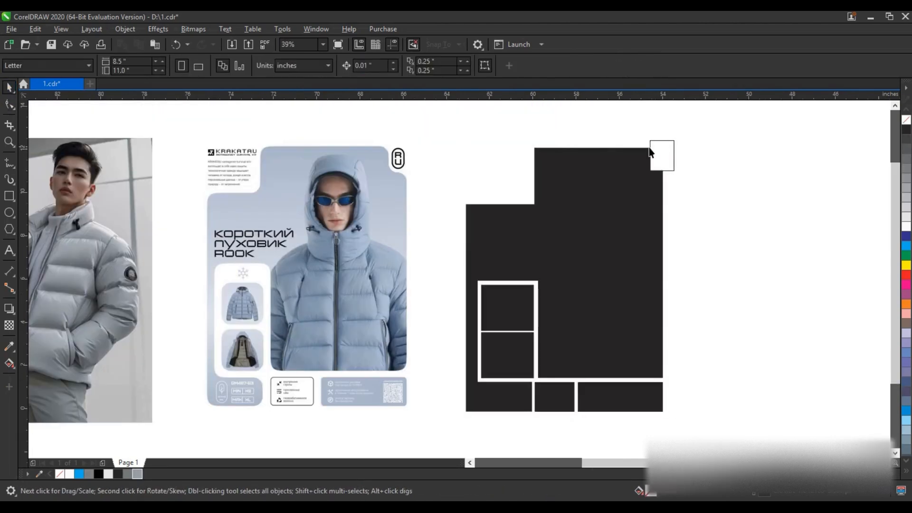
pyautogui.click(668, 154)
pyautogui.press('Delete')
# Step: Round all corners of the combined layout curve with a 0.27-inch fillet
pyautogui.click(649, 252)
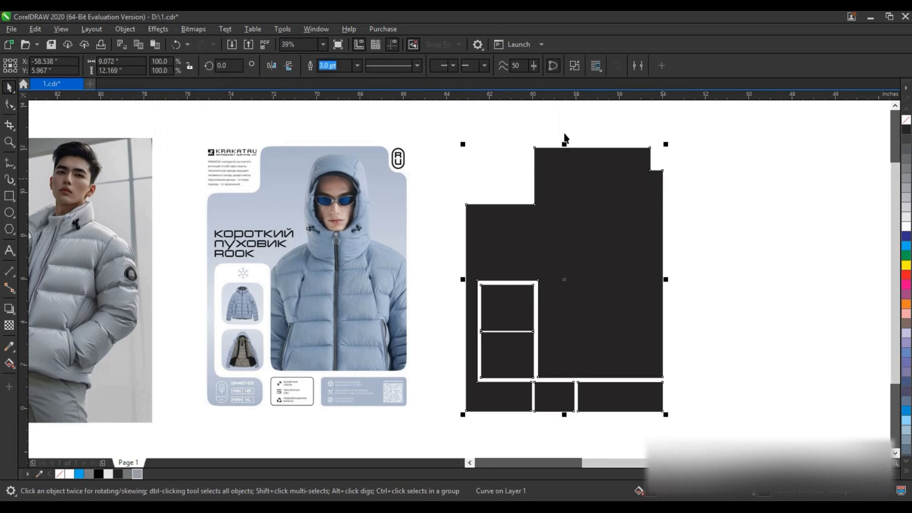
pyautogui.click(332, 28)
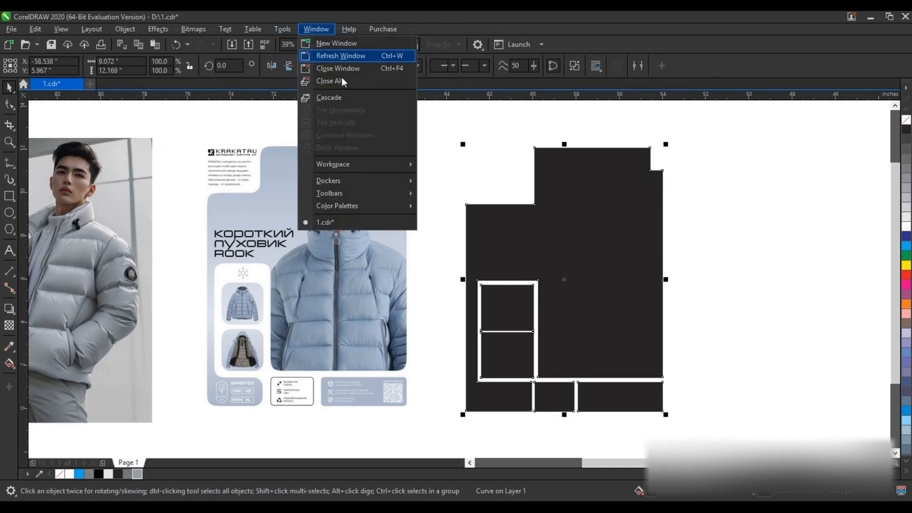
pyautogui.moveTo(361, 180)
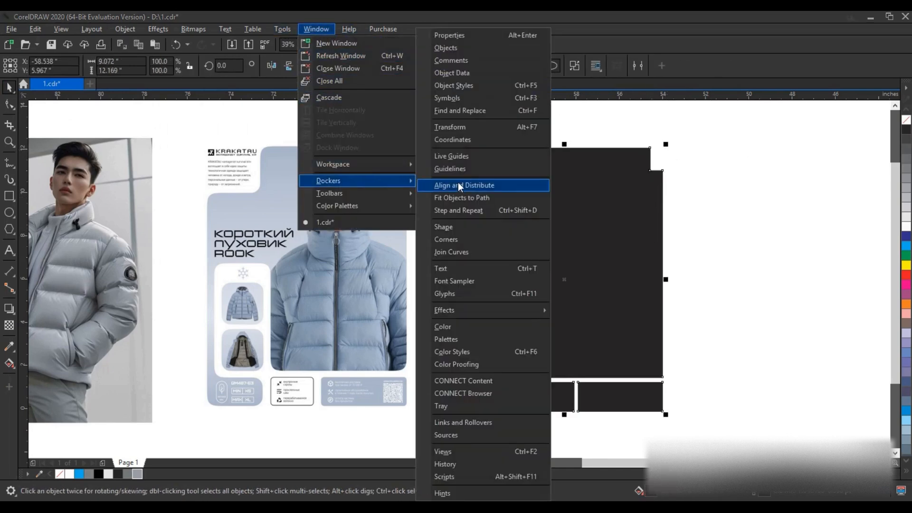
pyautogui.click(457, 239)
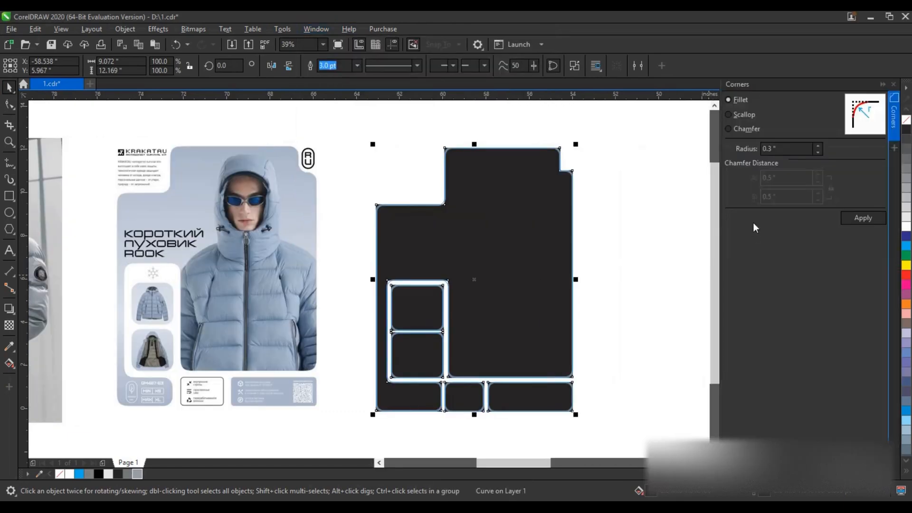
pyautogui.click(818, 152)
pyautogui.click(817, 152)
pyautogui.click(818, 152)
pyautogui.click(863, 217)
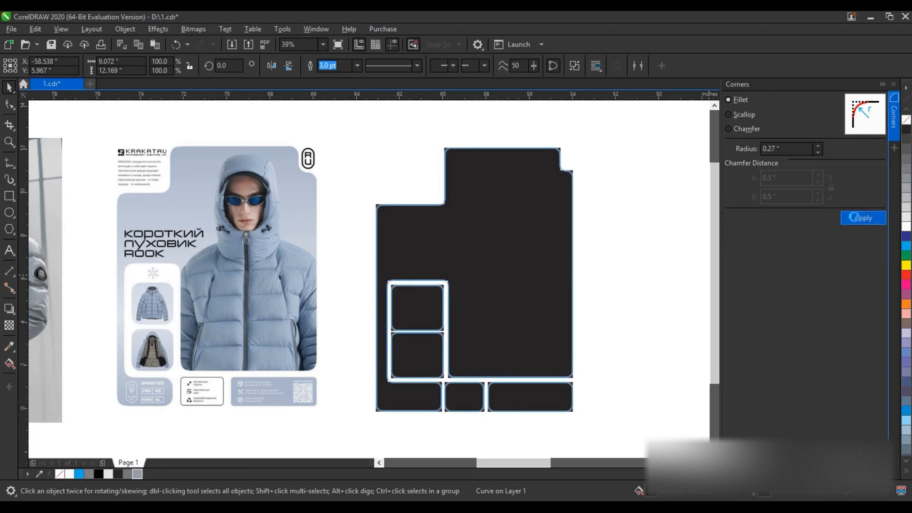
pyautogui.click(893, 84)
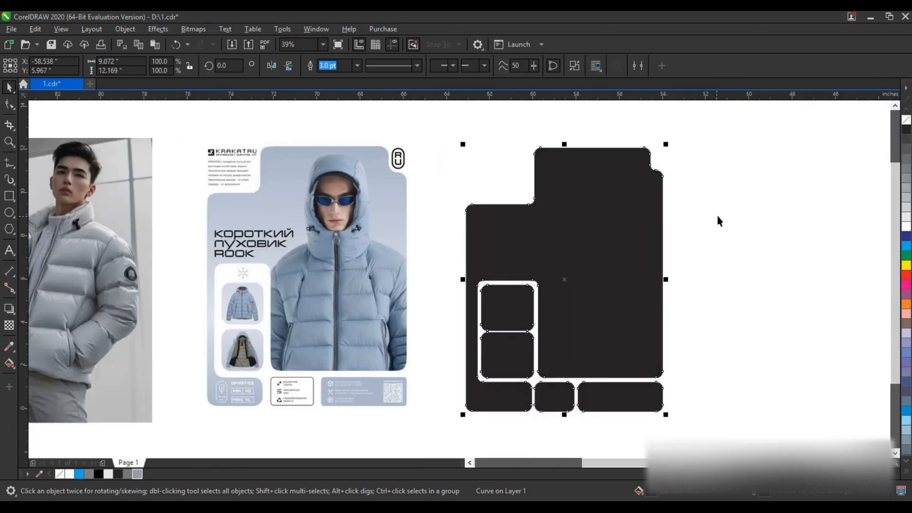
# Step: Break the rounded layout curve apart into separate shapes
pyautogui.click(717, 214)
pyautogui.click(644, 268)
pyautogui.click(573, 68)
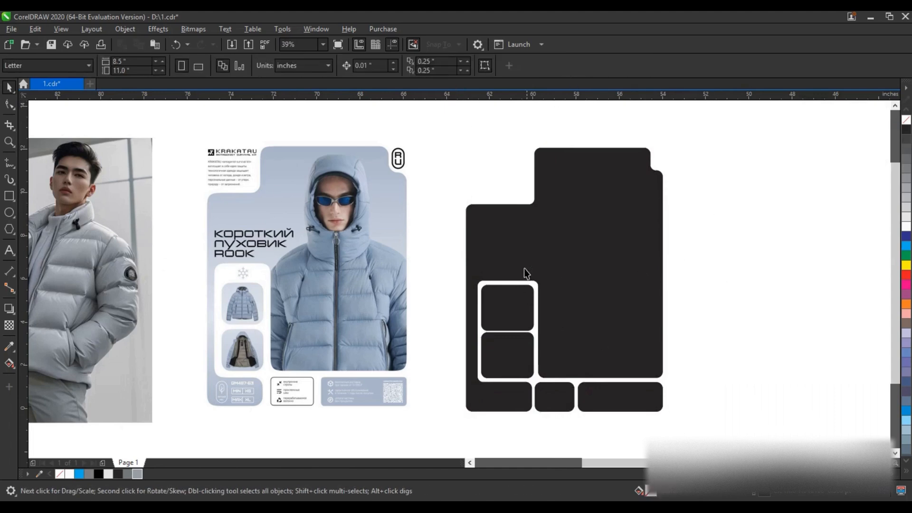
# Step: Move the top-edge nodes of the white cutout up to leave extra space above the stacked boxes
pyautogui.click(10, 104)
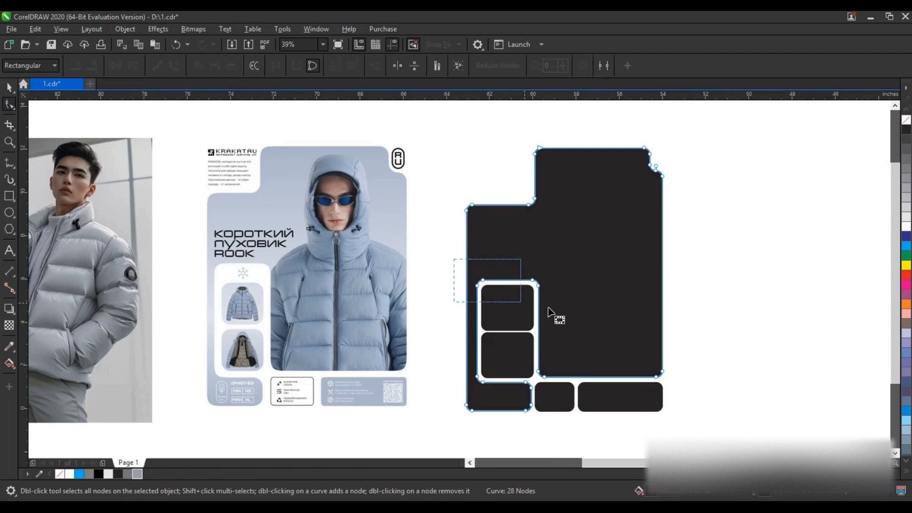
pyautogui.moveTo(541, 287); pyautogui.dragTo(542, 269)
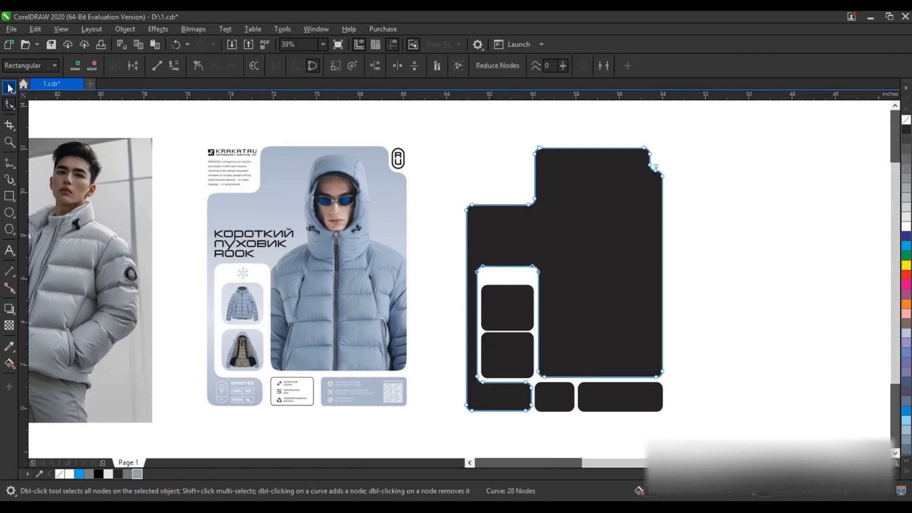
pyautogui.press('space')
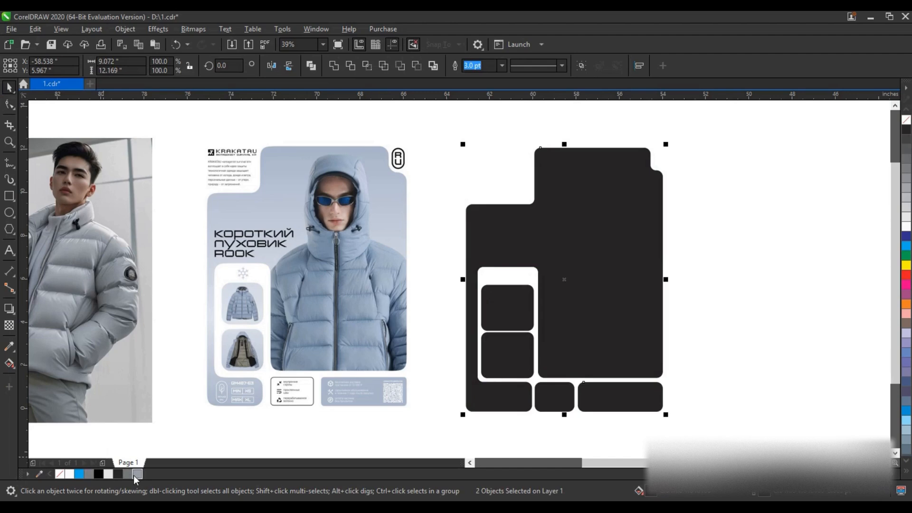
# Step: Fill the large shape, the wide bottom box and the two stacked boxes with the blue-grey document color
pyautogui.click(137, 473)
pyautogui.click(517, 369)
pyautogui.keyDown('shift'); pyautogui.click(509, 307); pyautogui.keyUp('shift')
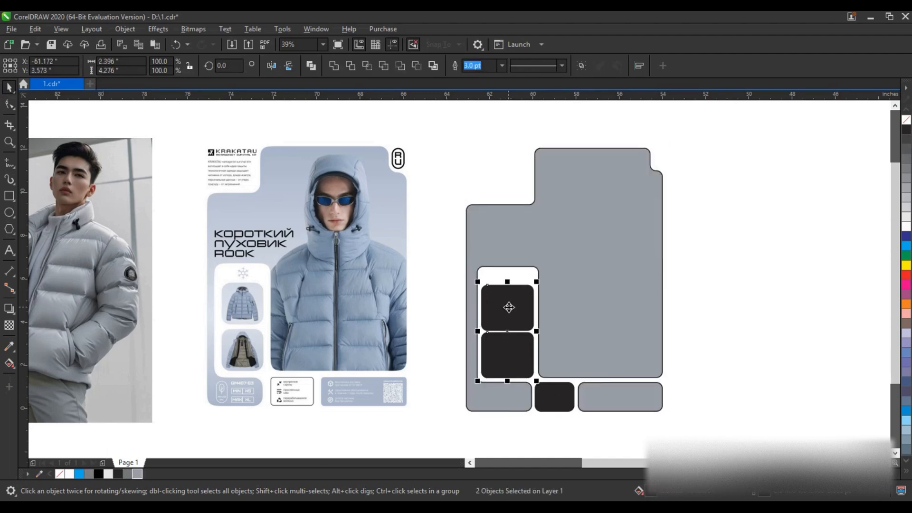
pyautogui.click(137, 474)
# Step: Fill the small middle box in the bottom row with white
pyautogui.click(554, 397)
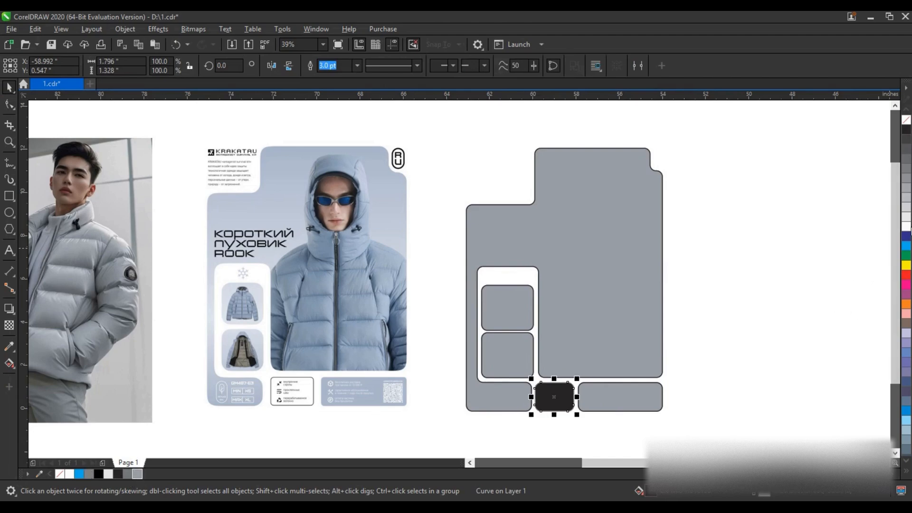
pyautogui.click(906, 227)
pyautogui.click(784, 259)
# Step: PowerClip the cut-out model image into the right side of the large grey shape and remove the shape's outline
pyautogui.moveTo(92, 265); pyautogui.dragTo(636, 262)
pyautogui.hotkey('shift', 'pageup')
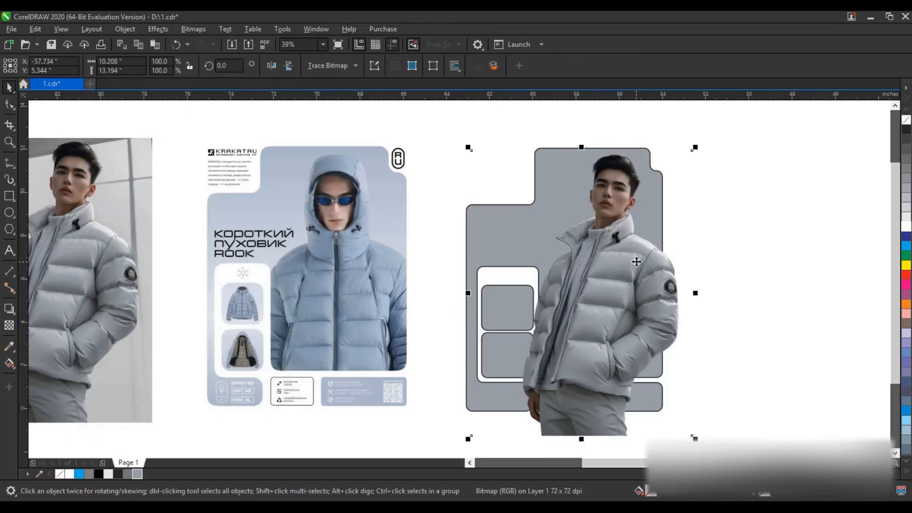
pyautogui.click(467, 323)
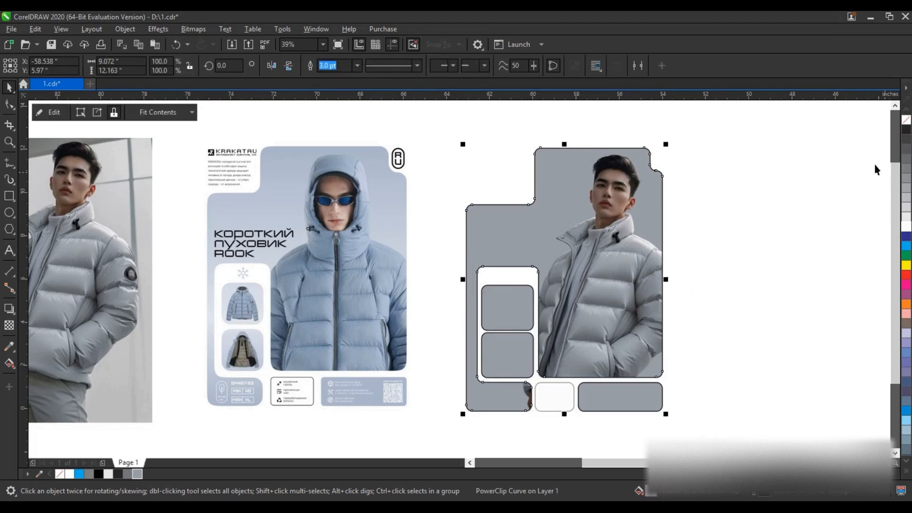
pyautogui.click(801, 215)
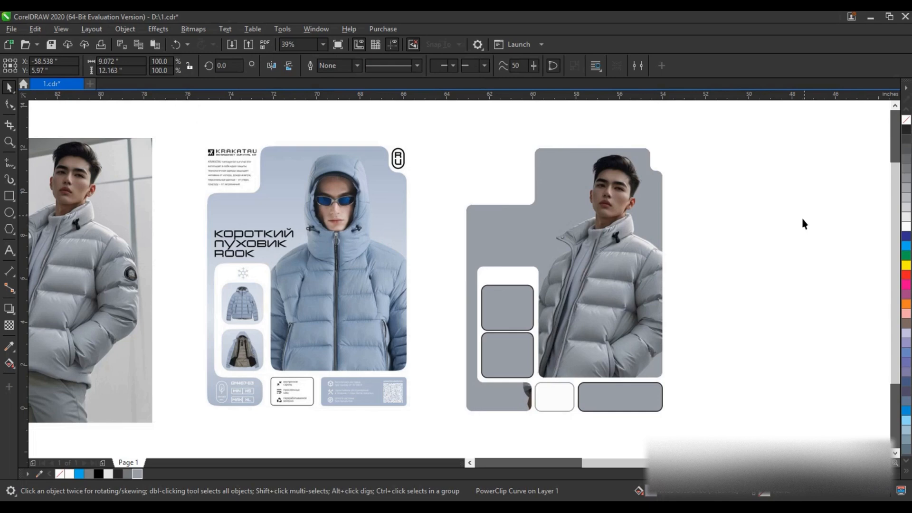
# Step: Edit the PowerClip contents, rotating the model slightly counterclockwise and shifting him right so no sleeve shows in the lower-left panel
pyautogui.rightClick(596, 335)
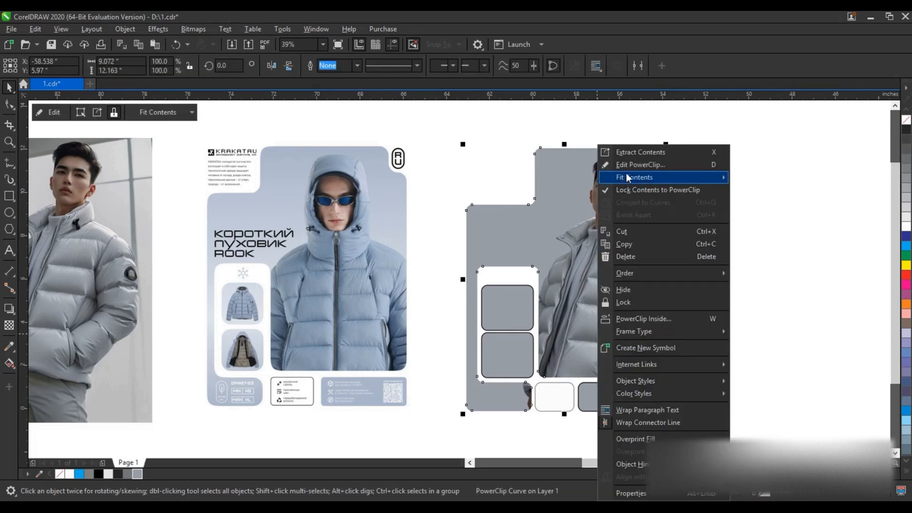
pyautogui.click(626, 168)
pyautogui.click(594, 309)
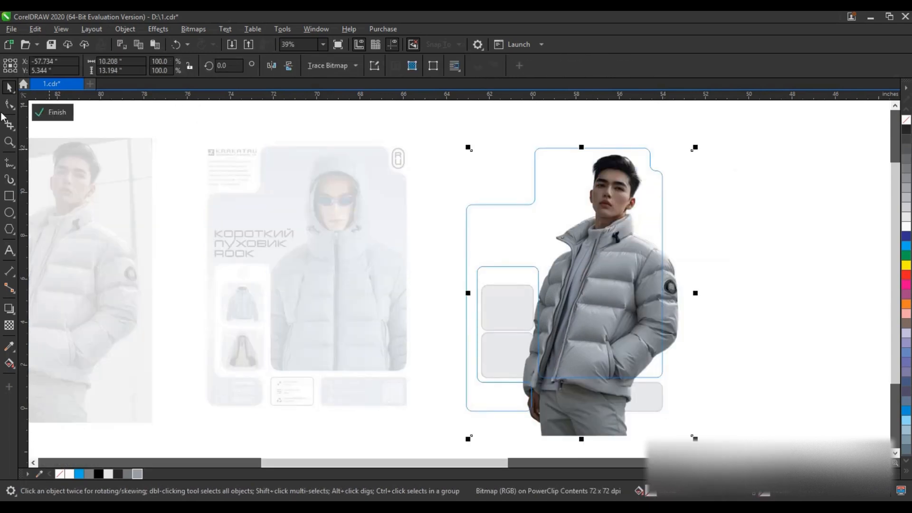
pyautogui.click(571, 291)
pyautogui.moveTo(696, 148); pyautogui.dragTo(687, 138)
pyautogui.moveTo(631, 230); pyautogui.dragTo(636, 230)
pyautogui.keyDown('ctrl'); pyautogui.click(726, 206); pyautogui.keyUp('ctrl')
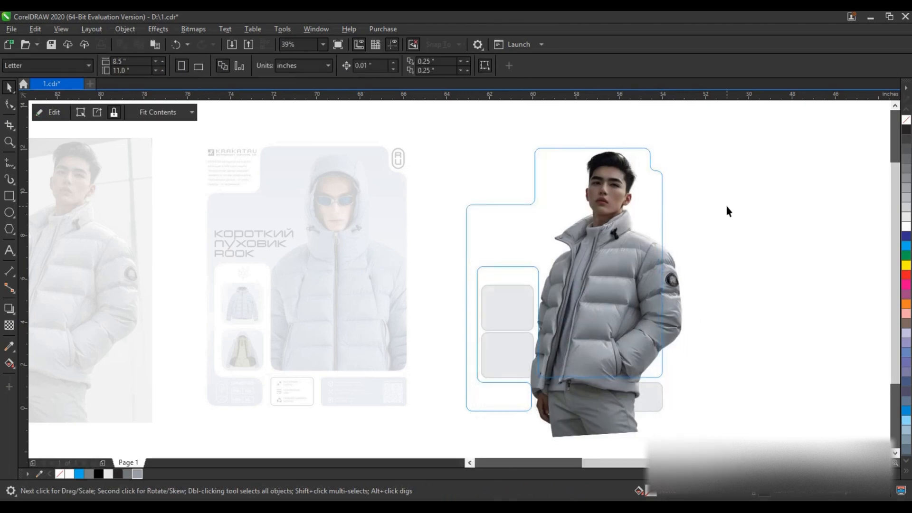
pyautogui.click(727, 206)
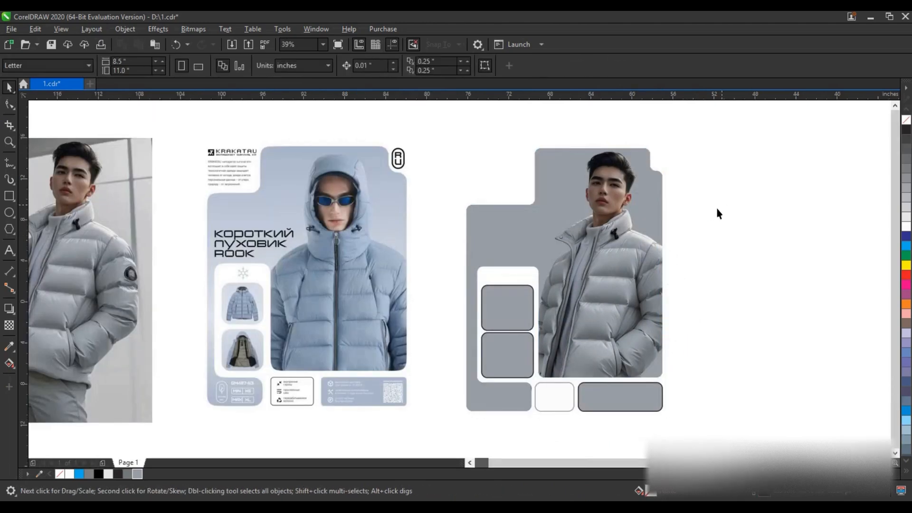
# Step: Remove the outlines from the two stacked boxes and the wide bottom box
pyautogui.scroll(-2, 719, 207)
pyautogui.click(622, 255)
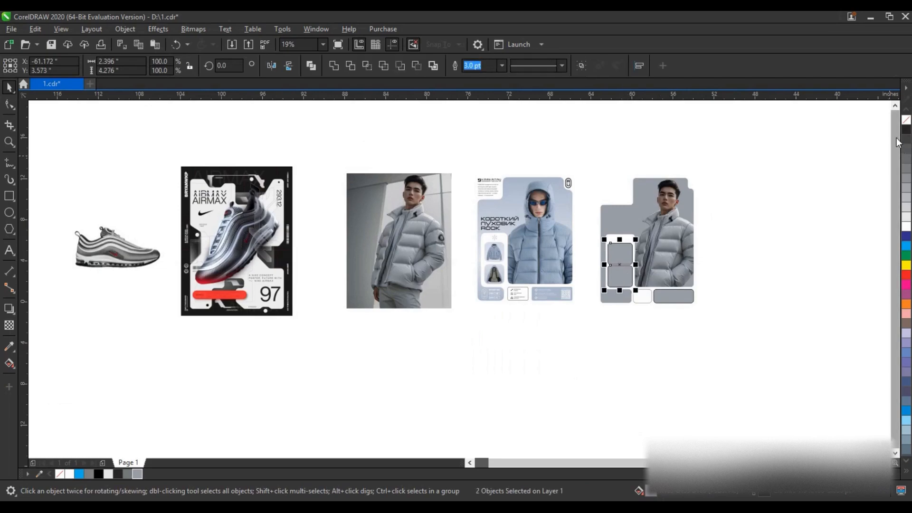
pyautogui.click(669, 295)
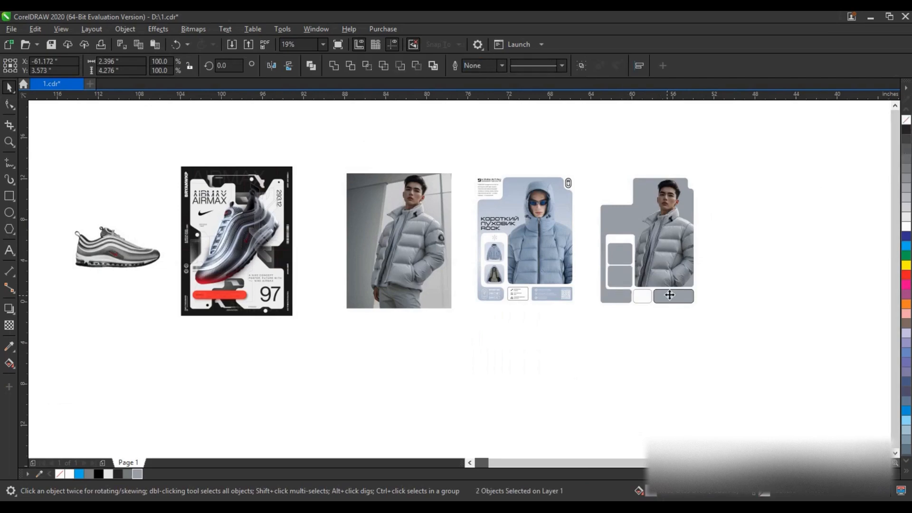
pyautogui.rightClick(906, 120)
pyautogui.click(838, 197)
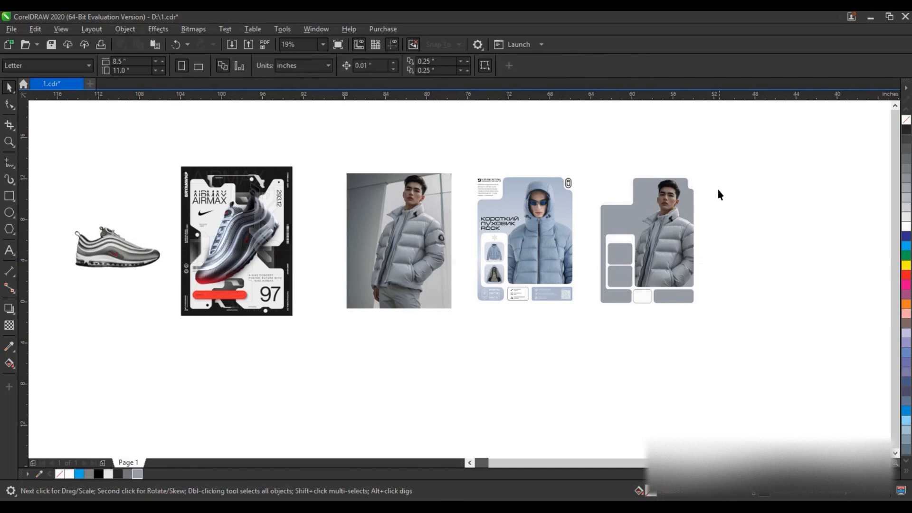
pyautogui.click(9, 141)
pyautogui.moveTo(564, 178); pyautogui.dragTo(716, 314)
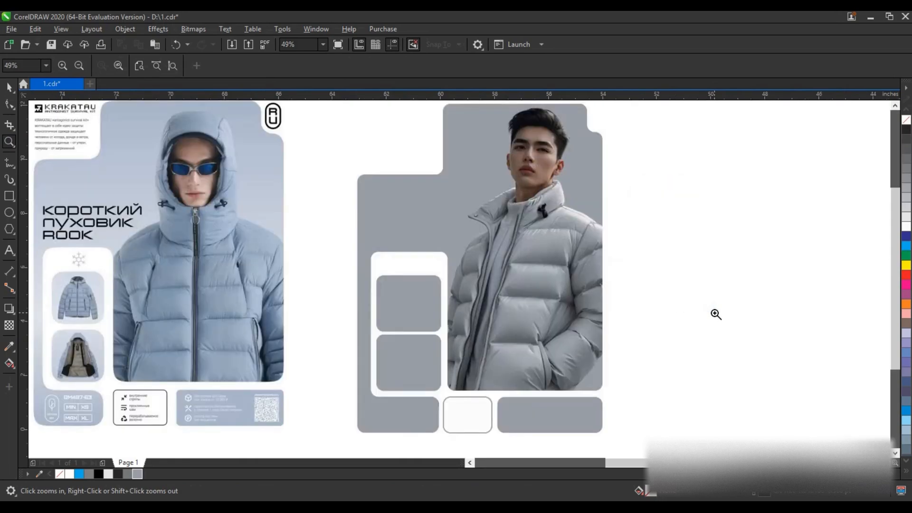
pyautogui.rightClick(715, 314)
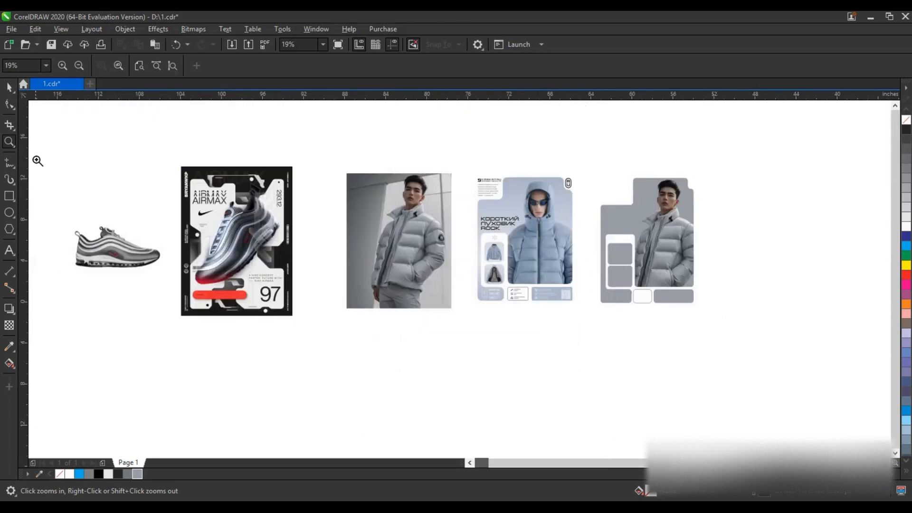
# Step: Move the cut-out shoe image farther left to clear an empty area beside the Airmax poster
pyautogui.moveTo(49, 149); pyautogui.dragTo(332, 344)
pyautogui.click(9, 87)
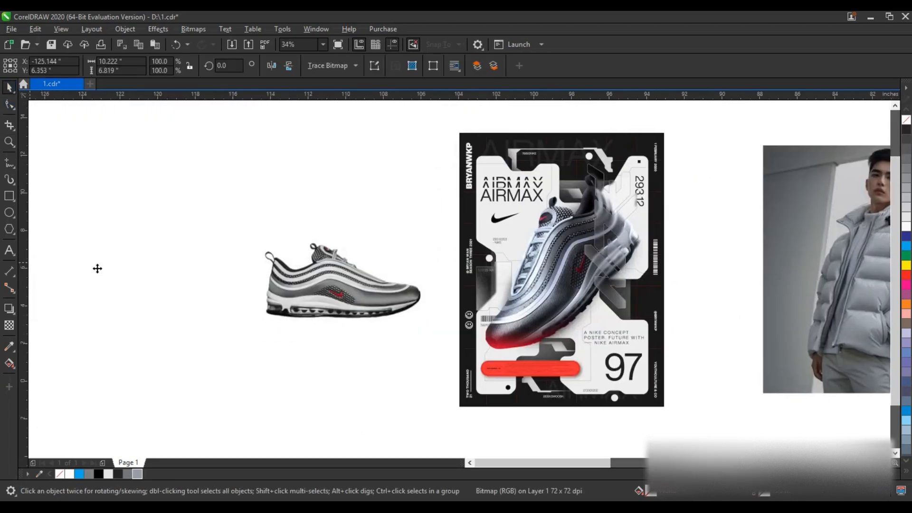
pyautogui.moveTo(97, 268); pyautogui.dragTo(84, 266)
pyautogui.click(9, 142)
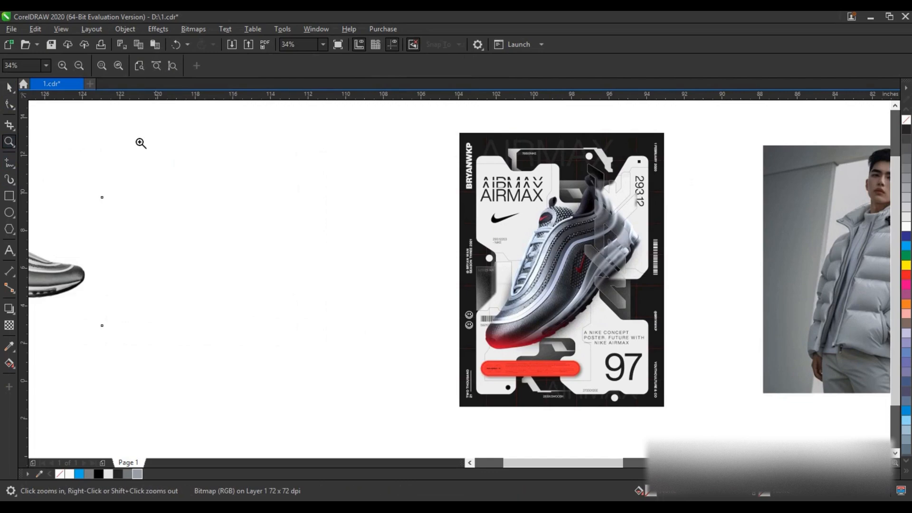
pyautogui.moveTo(126, 130); pyautogui.dragTo(682, 429)
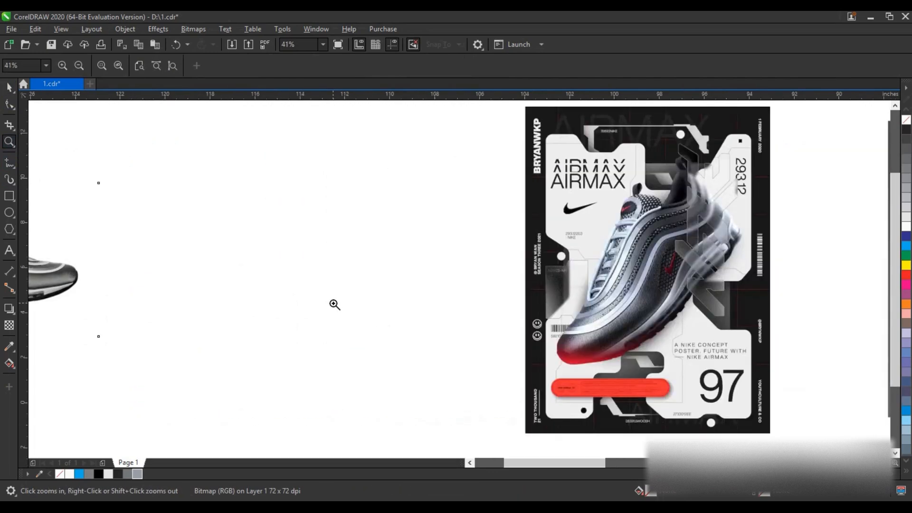
# Step: Add horizontal guidelines at the poster's white panel top and bottom edges, and vertical guidelines near -120 and -109.855 inches in the empty area
pyautogui.click(11, 164)
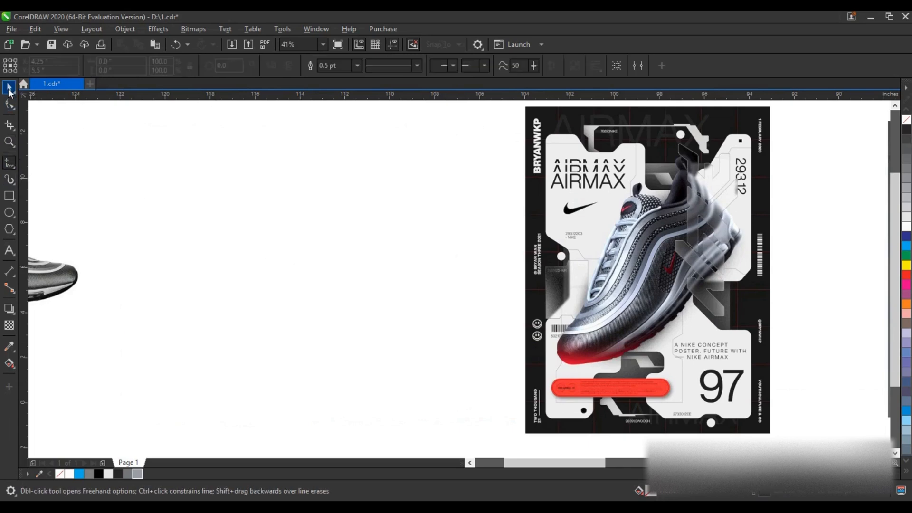
pyautogui.click(9, 87)
pyautogui.moveTo(316, 98); pyautogui.dragTo(316, 133)
pyautogui.moveTo(328, 98); pyautogui.dragTo(347, 424)
pyautogui.moveTo(22, 193); pyautogui.dragTo(165, 215)
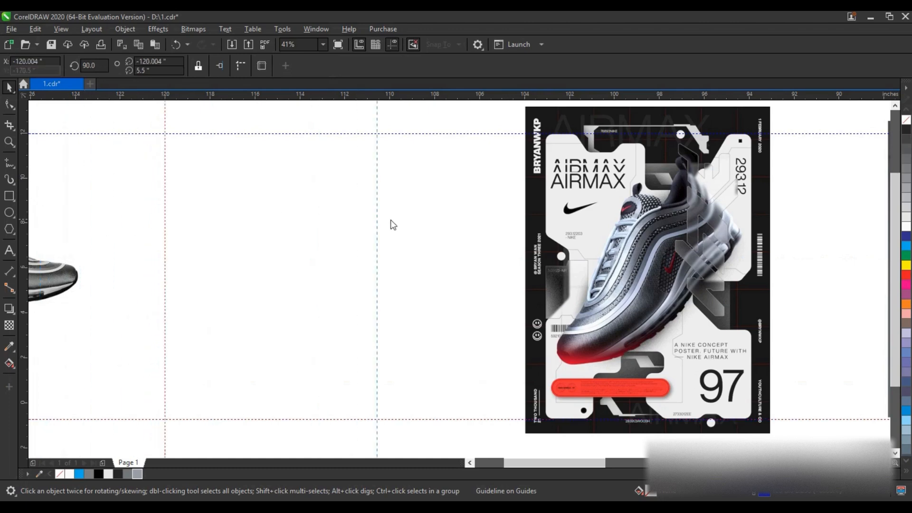
pyautogui.moveTo(392, 220); pyautogui.dragTo(393, 220)
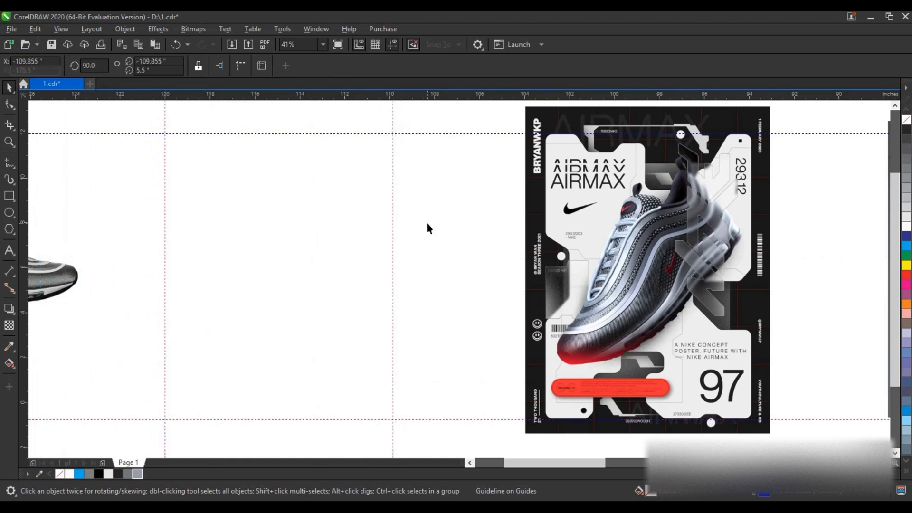
# Step: Start a straight-segment Freehand outline at the upper-right guideline intersection, stepping leftward and down to the floor of a deep top notch
pyautogui.press('F5')
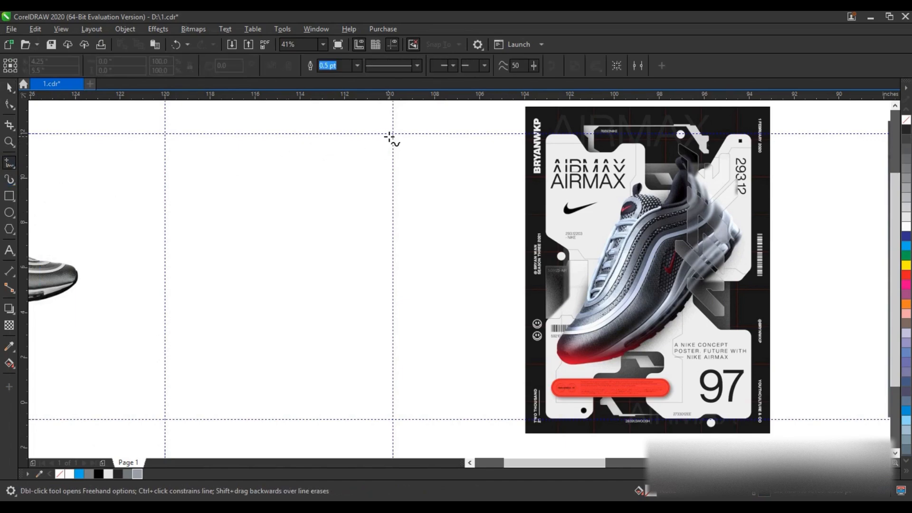
pyautogui.click(393, 133)
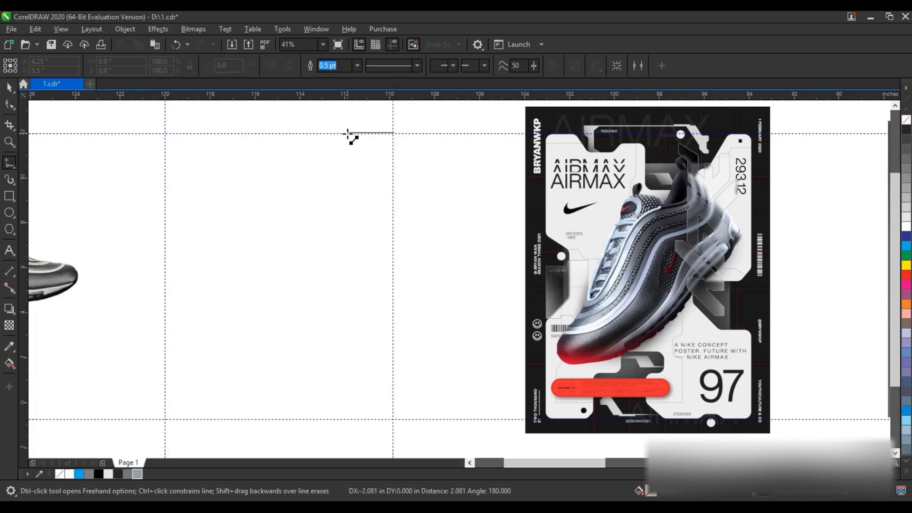
pyautogui.doubleClick(351, 134)
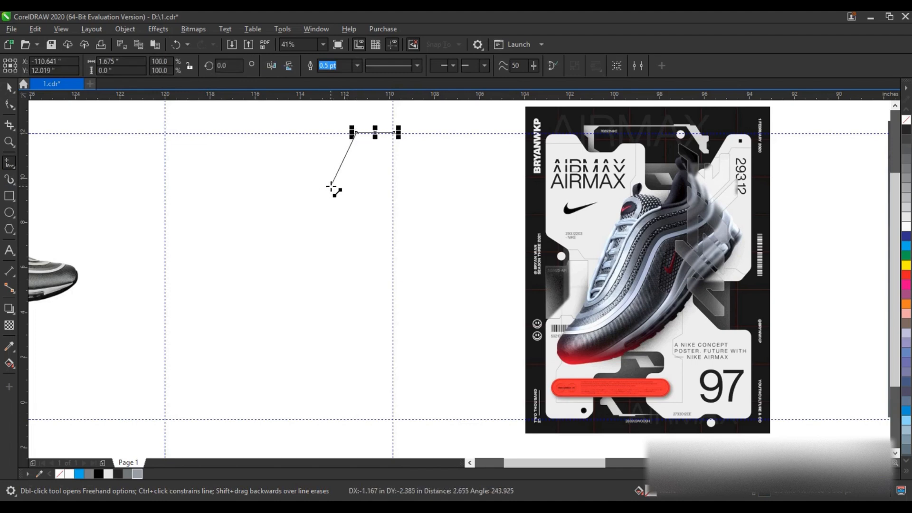
pyautogui.doubleClick(331, 186)
pyautogui.doubleClick(312, 185)
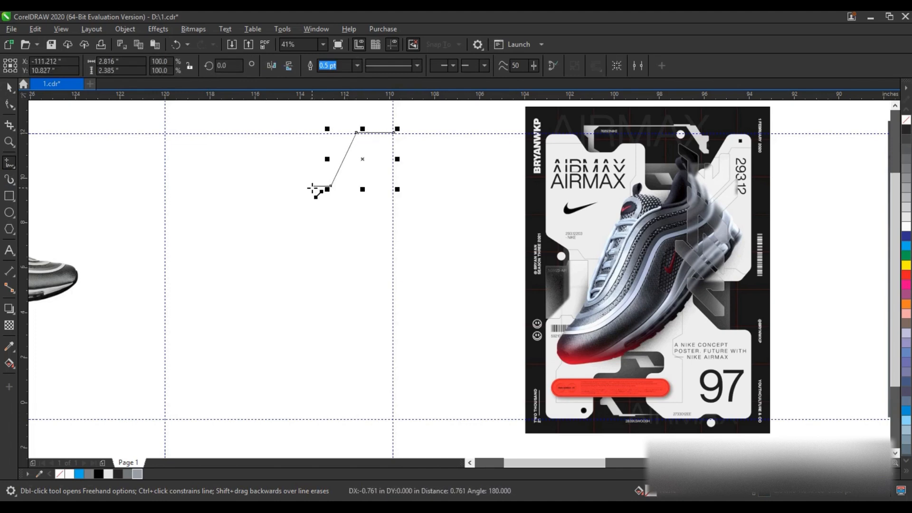
pyautogui.doubleClick(305, 211)
pyautogui.doubleClick(261, 211)
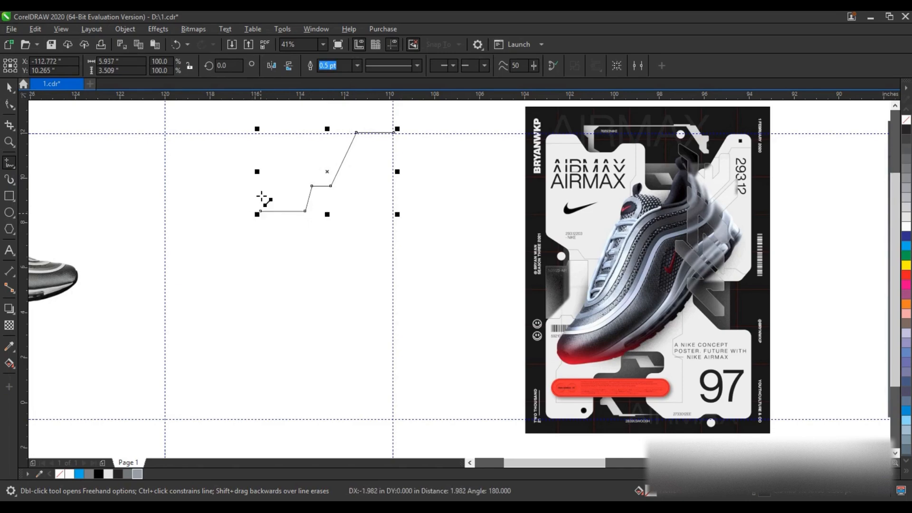
# Step: Continue the outline up out of the deep notch and through a shallower stepped notch to the upper-left guideline intersection
pyautogui.doubleClick(260, 157)
pyautogui.doubleClick(240, 158)
pyautogui.doubleClick(230, 176)
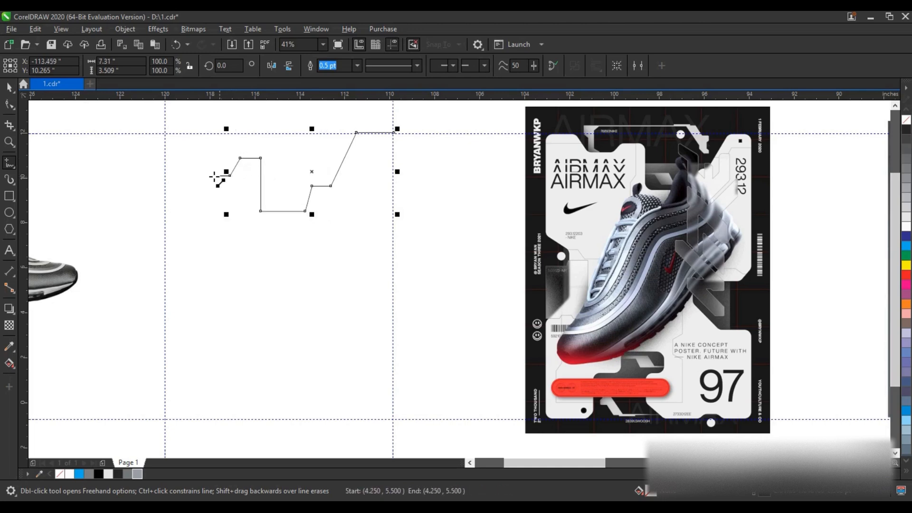
pyautogui.doubleClick(206, 176)
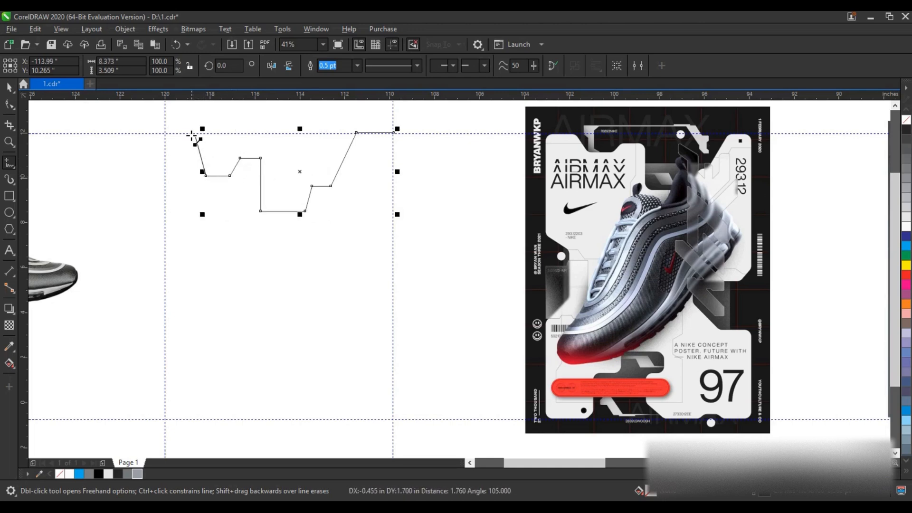
pyautogui.doubleClick(194, 133)
pyautogui.doubleClick(164, 133)
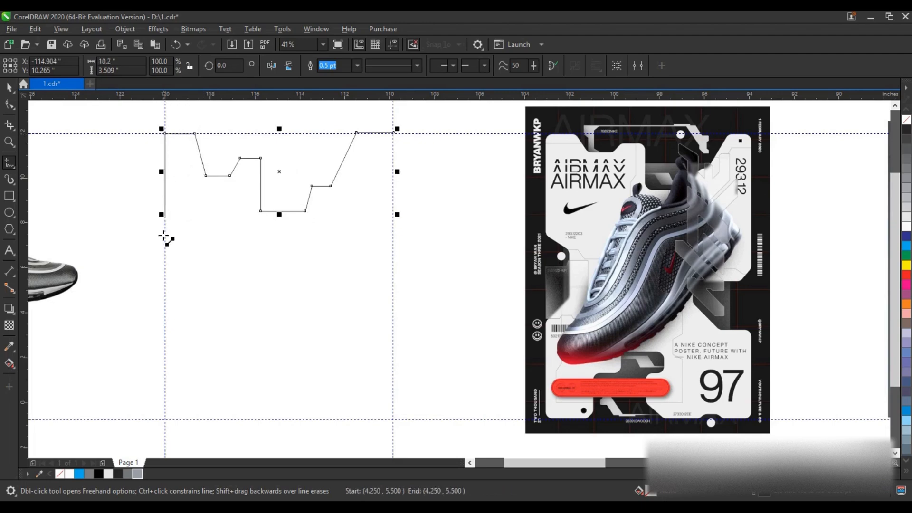
# Step: Draw the panel's left edge down to the lower guideline, with an inward angular notch near mid-height
pyautogui.doubleClick(164, 248)
pyautogui.doubleClick(188, 270)
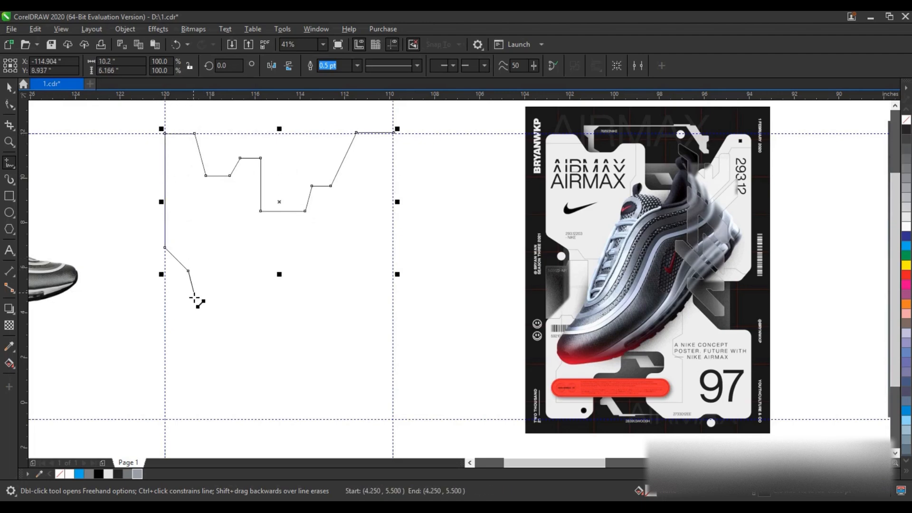
pyautogui.doubleClick(188, 323)
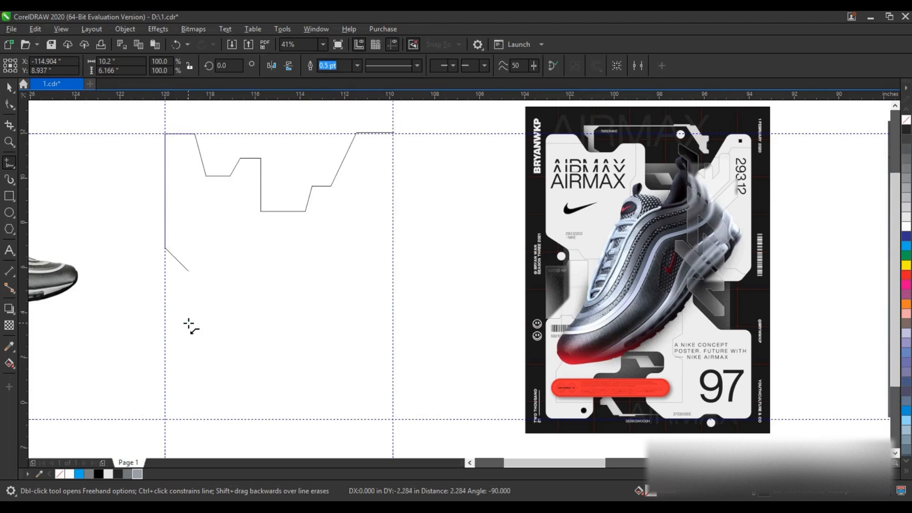
pyautogui.doubleClick(166, 345)
pyautogui.doubleClick(166, 419)
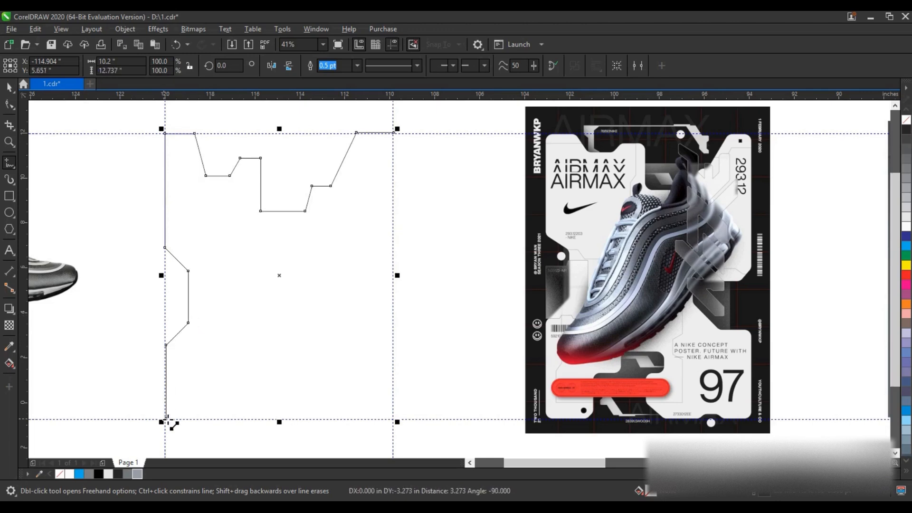
# Step: Draw the bottom edge with a chamfered corner, a stepped upward cutout and a diagonal returning to the lower guideline
pyautogui.doubleClick(251, 418)
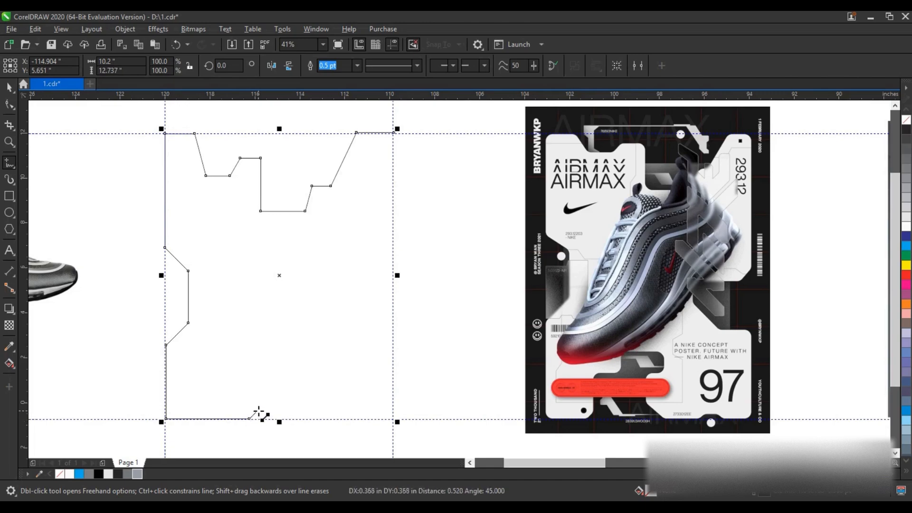
pyautogui.doubleClick(257, 411)
pyautogui.doubleClick(258, 363)
pyautogui.doubleClick(298, 362)
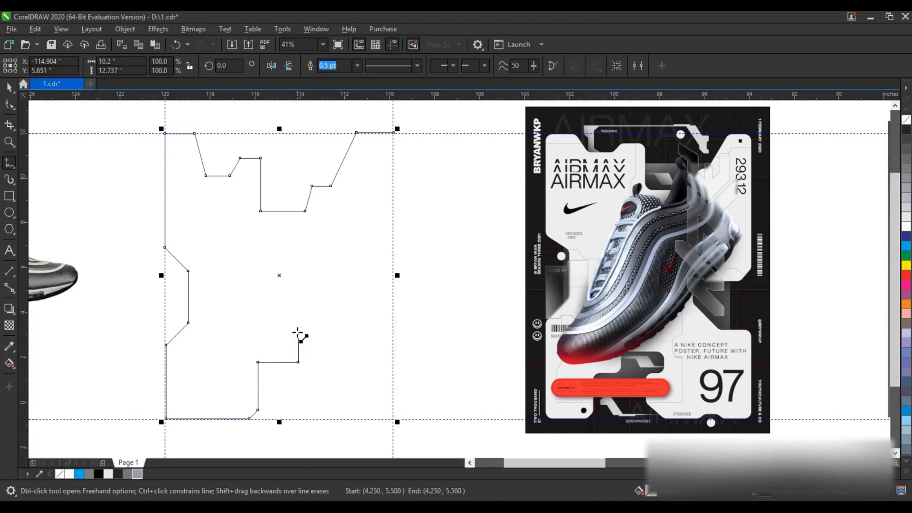
pyautogui.doubleClick(298, 331)
pyautogui.doubleClick(350, 331)
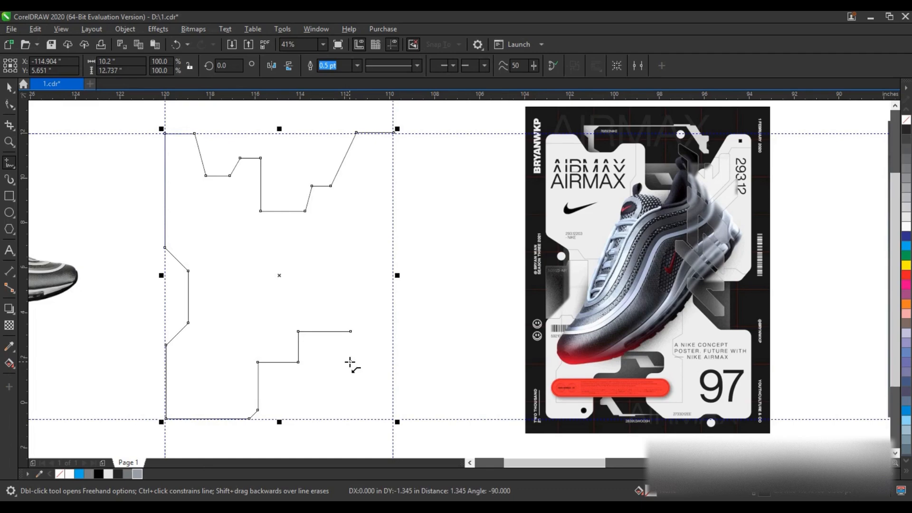
pyautogui.doubleClick(350, 362)
pyautogui.doubleClick(321, 384)
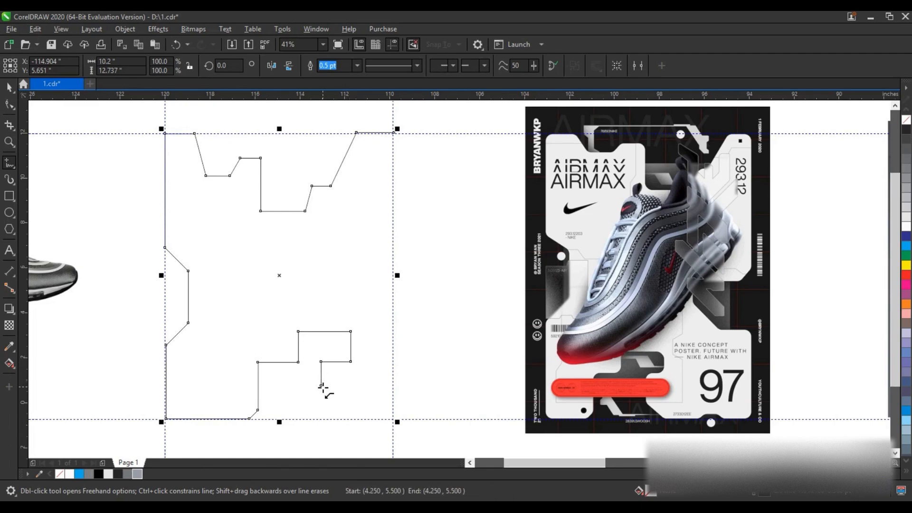
pyautogui.doubleClick(351, 418)
# Step: Select the nodes of the bottom cutout and shift them left along the lower guideline
pyautogui.click(10, 104)
pyautogui.moveTo(242, 300); pyautogui.dragTo(411, 446)
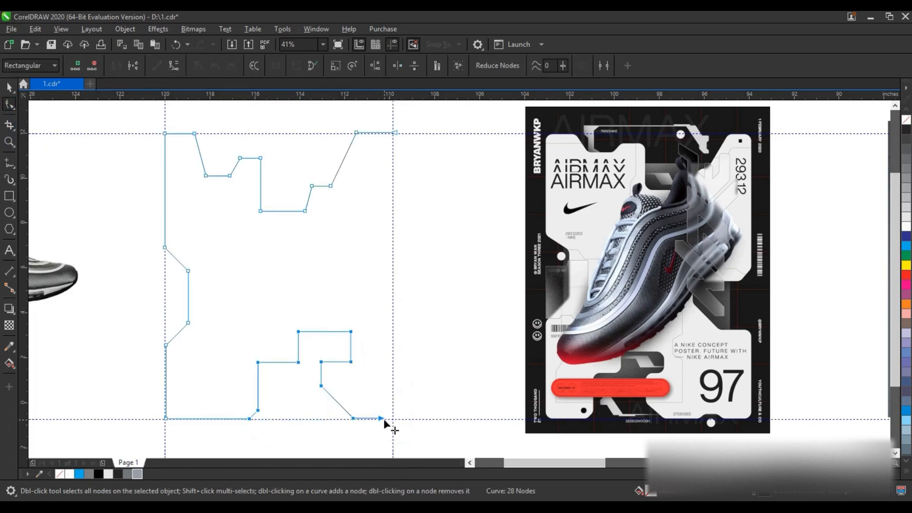
pyautogui.moveTo(382, 418); pyautogui.dragTo(343, 420)
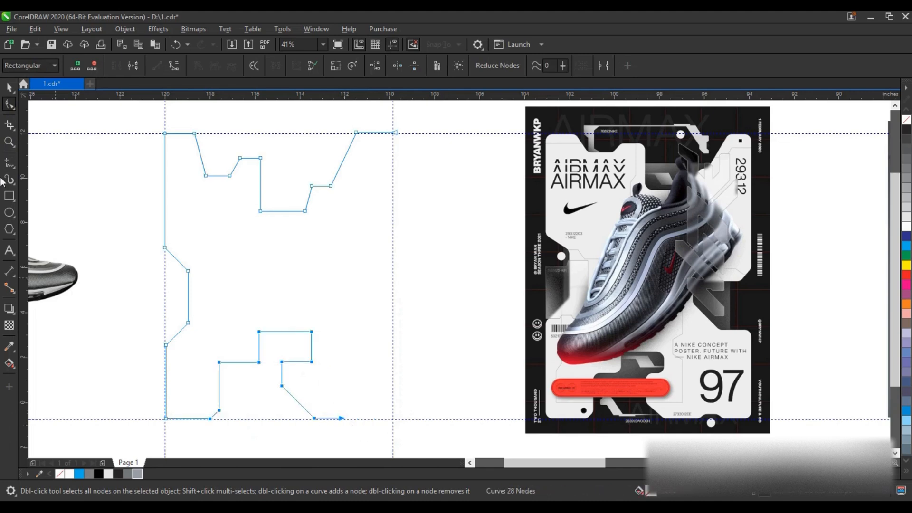
# Step: Extend the bottom edge from its open end with a small shallow notch, finishing at the lower-right guideline intersection
pyautogui.click(10, 162)
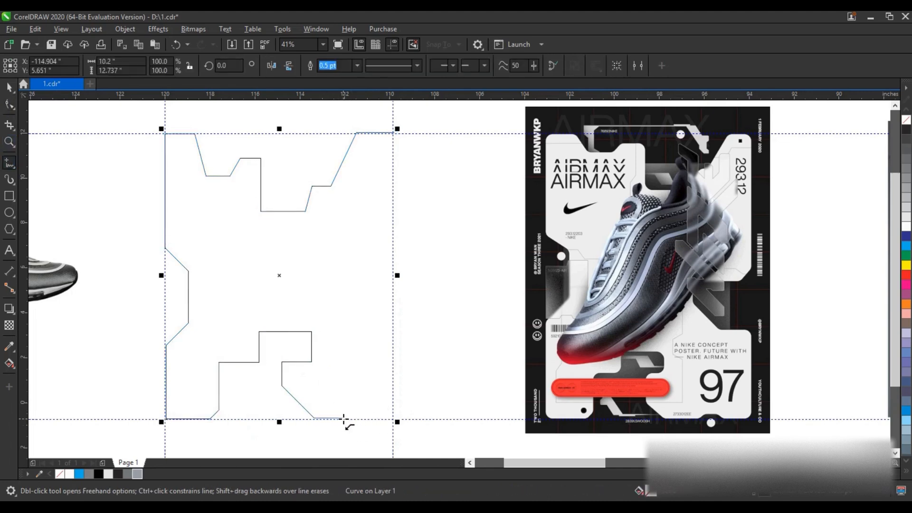
pyautogui.click(344, 419)
pyautogui.click(348, 411)
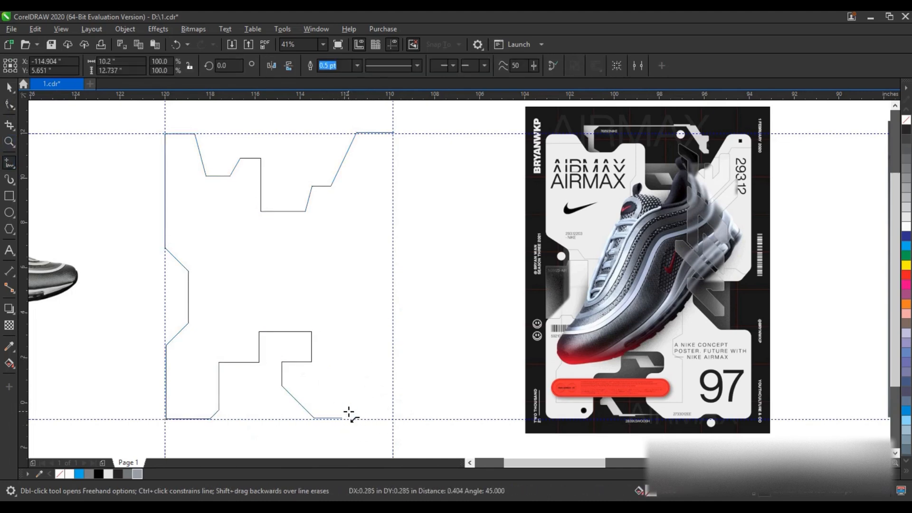
pyautogui.click(370, 411)
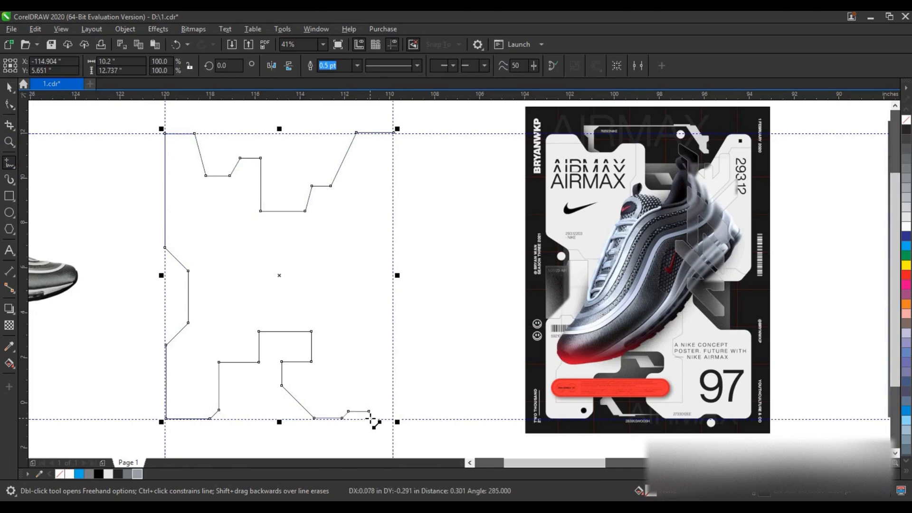
pyautogui.click(393, 418)
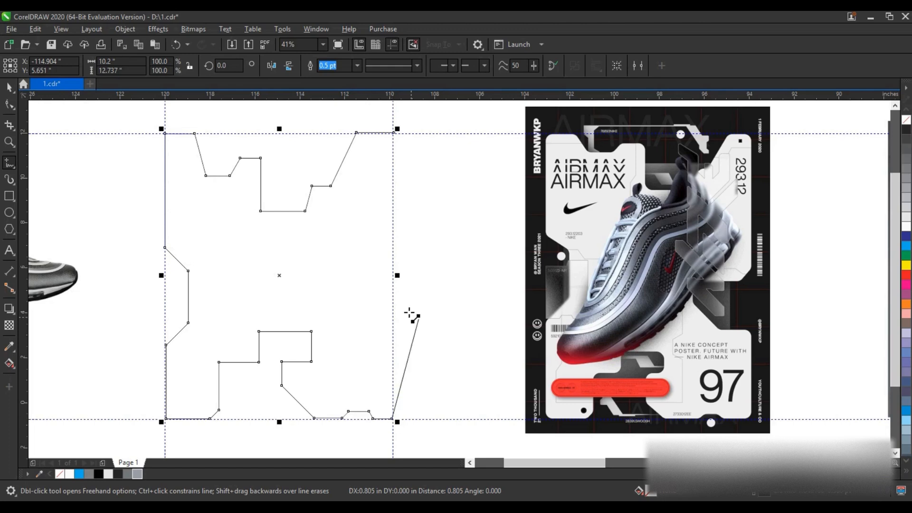
# Step: Draw the right edge with a chamfered inward notch, close the outline at its starting corner and fill the panel dark grey
pyautogui.click(393, 287)
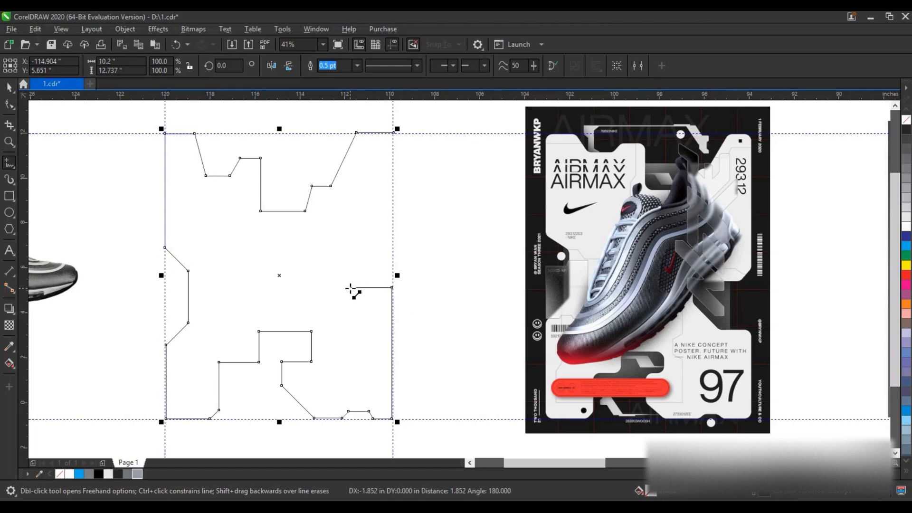
pyautogui.click(332, 269)
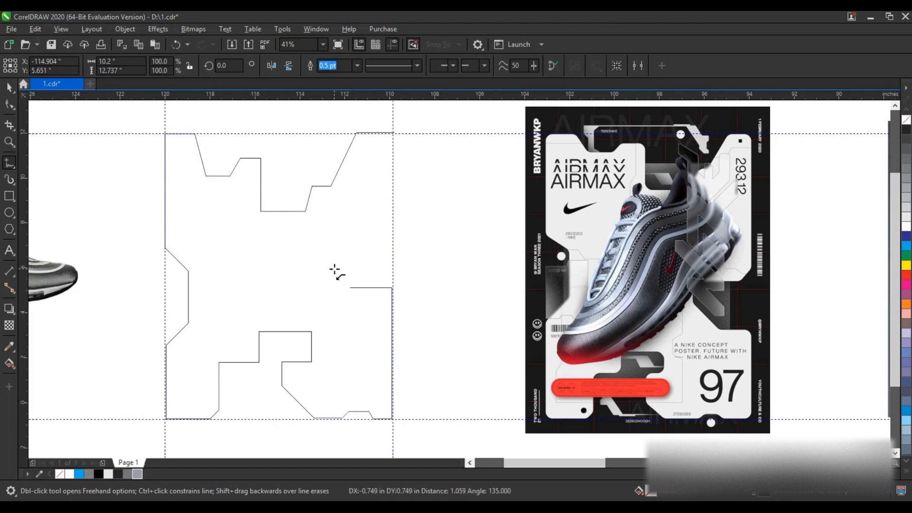
pyautogui.click(333, 246)
pyautogui.click(383, 246)
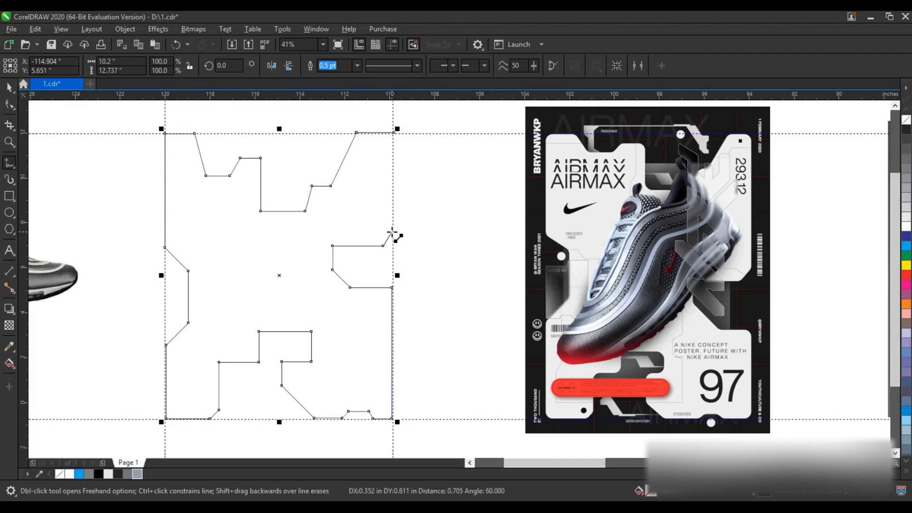
pyautogui.click(393, 230)
pyautogui.click(393, 133)
pyautogui.click(11, 107)
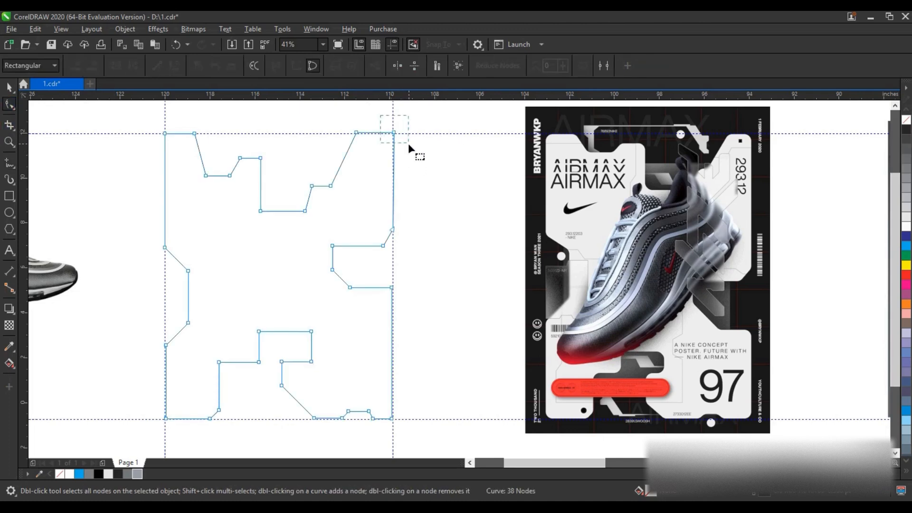
pyautogui.click(9, 87)
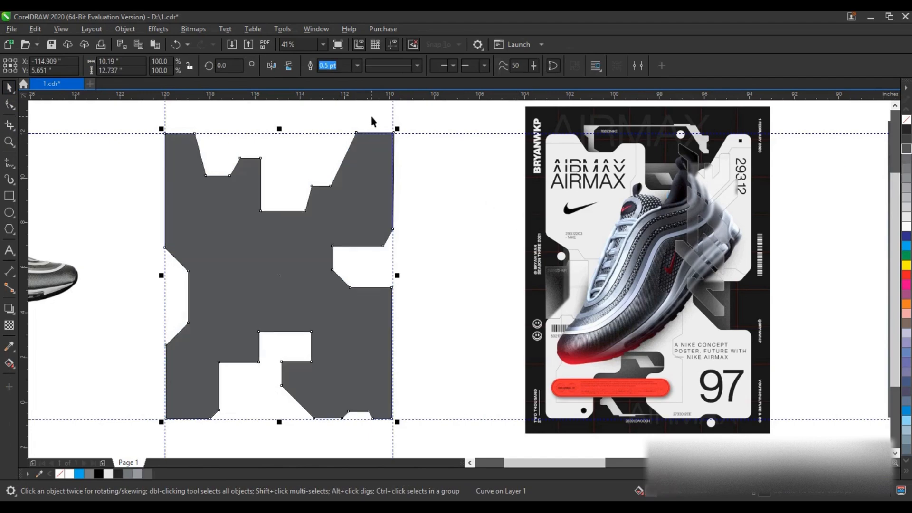
# Step: Fillet the corners of the panel shape with a 0.35-inch radius
pyautogui.click(317, 30)
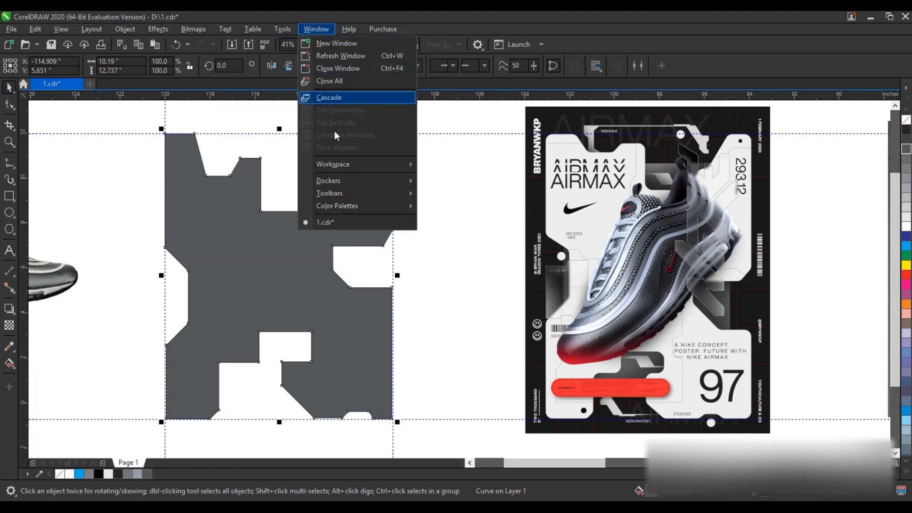
pyautogui.moveTo(392, 185)
pyautogui.click(447, 238)
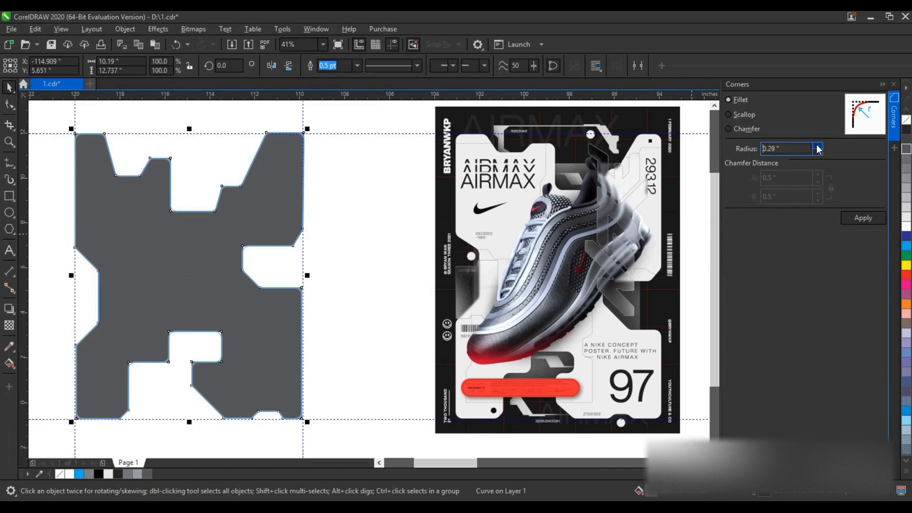
pyautogui.click(817, 148)
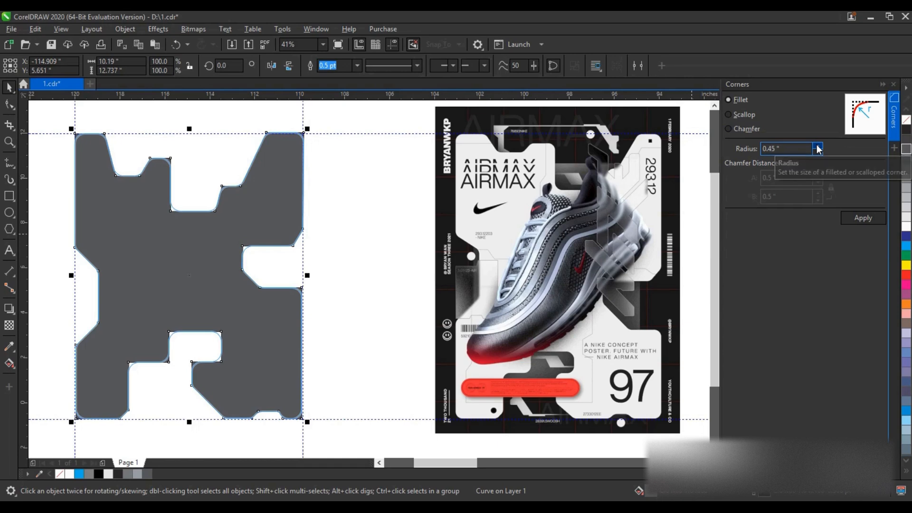
pyautogui.click(817, 152)
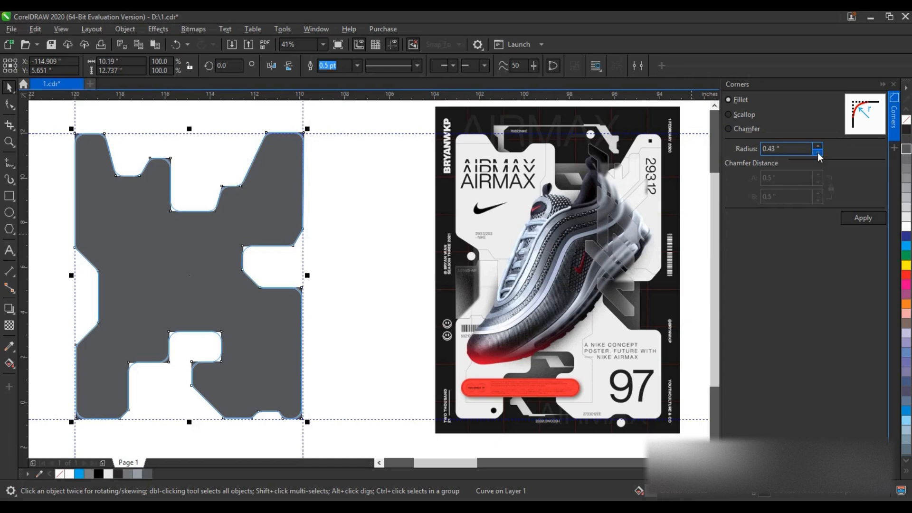
pyautogui.click(816, 153)
pyautogui.click(856, 220)
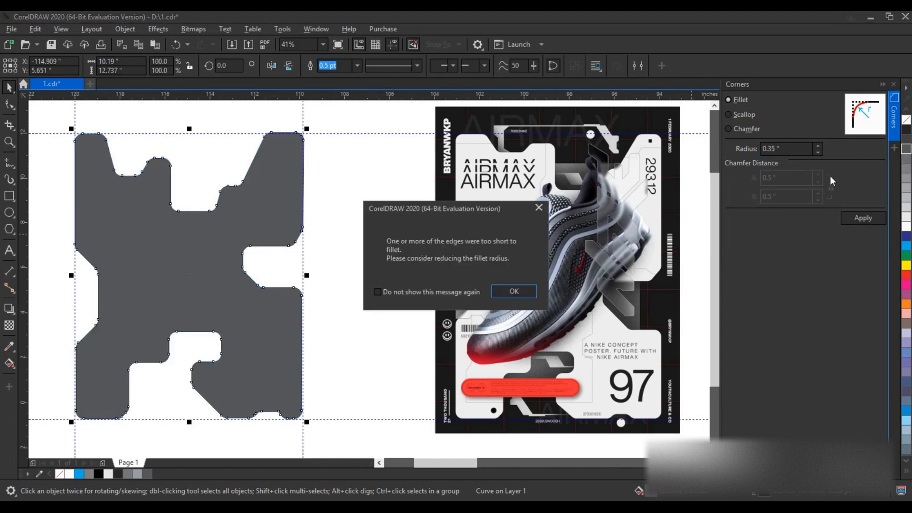
pyautogui.click(498, 296)
pyautogui.click(893, 85)
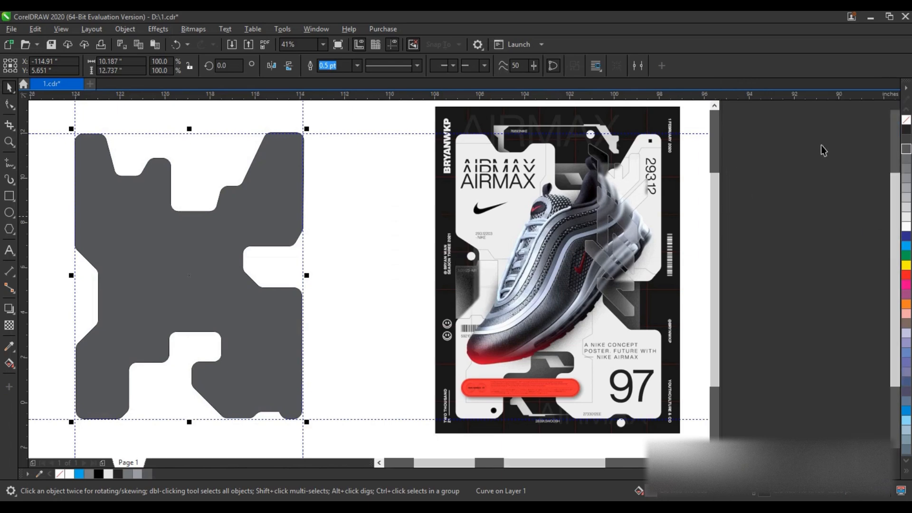
# Step: Change the rounded panel's fill to light grey
pyautogui.click(443, 292)
pyautogui.click(260, 257)
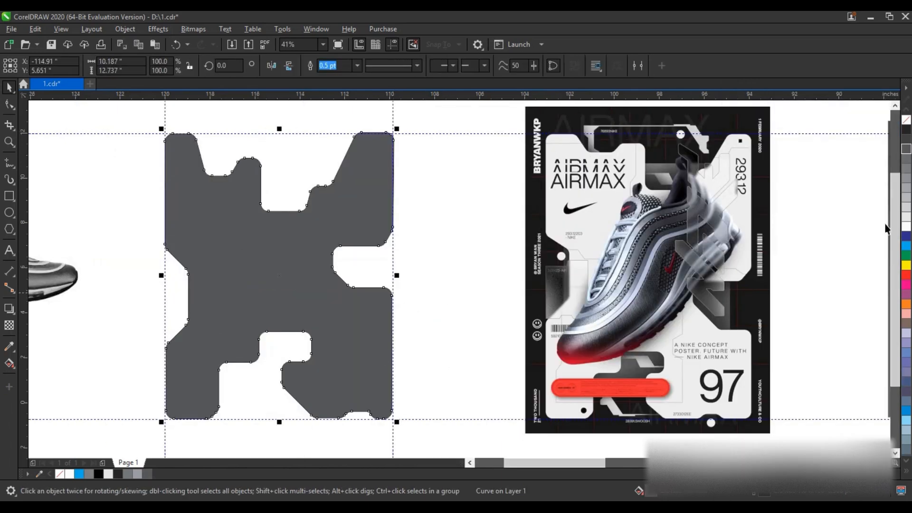
pyautogui.click(905, 222)
# Step: Draw a background rectangle about 11.17 by 15.61 inches around the light grey panel
pyautogui.scroll(-3, 450, 264)
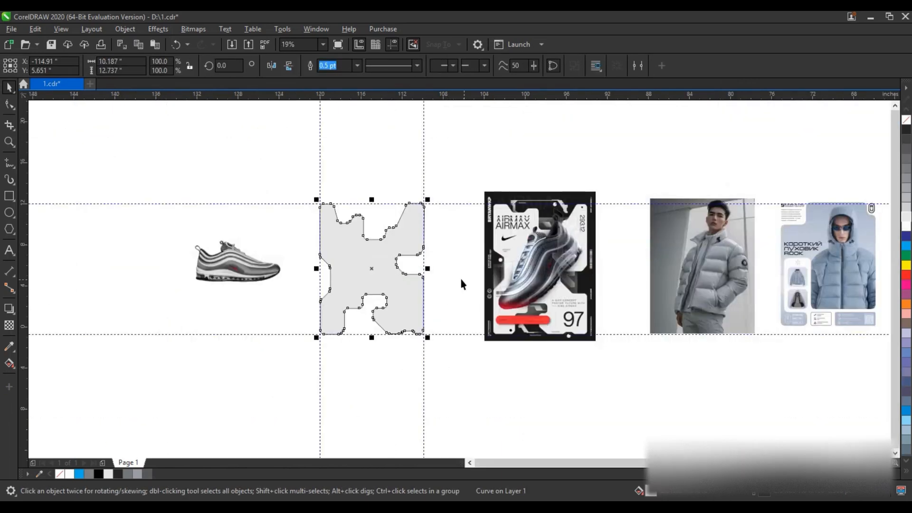
pyautogui.click(9, 196)
pyautogui.moveTo(315, 186); pyautogui.dragTo(429, 346)
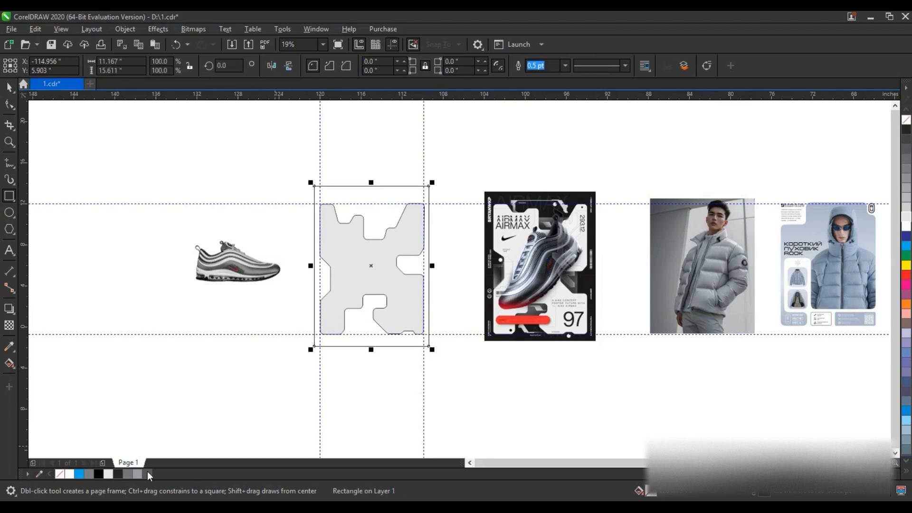
# Step: Fill the background rectangle with C100 M100 Y100 K100 black and send it behind the light grey panel
pyautogui.click(98, 474)
pyautogui.hotkey('shift', 'pagedown')
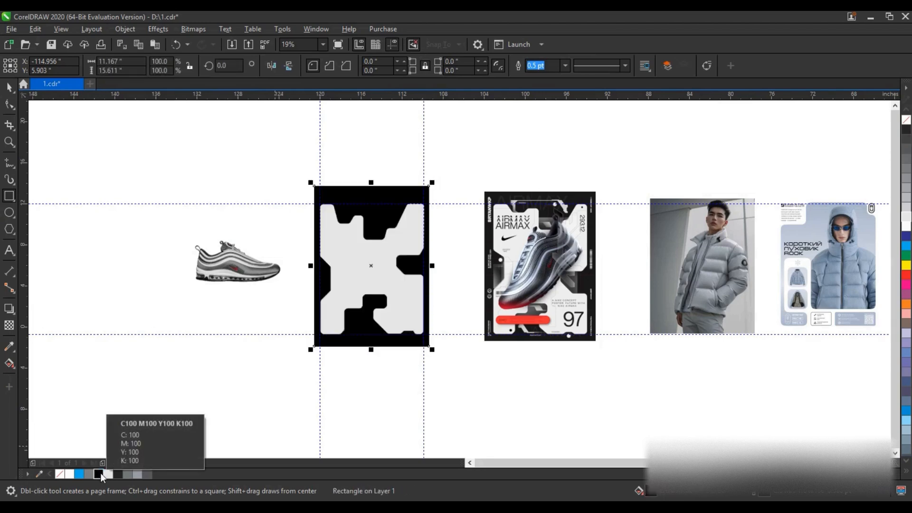
# Step: Delete the two vertical and two horizontal guidelines around the panel
pyautogui.click(10, 88)
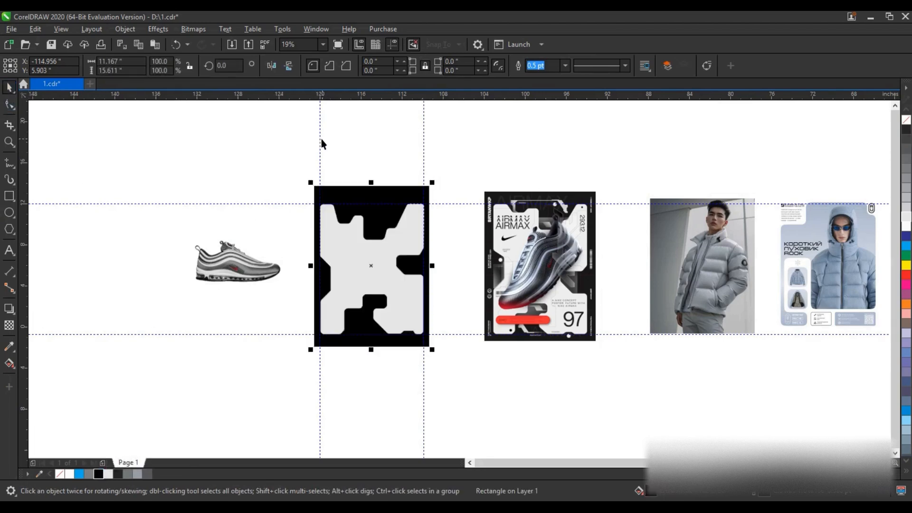
pyautogui.moveTo(321, 144); pyautogui.dragTo(418, 152)
pyautogui.click(424, 147)
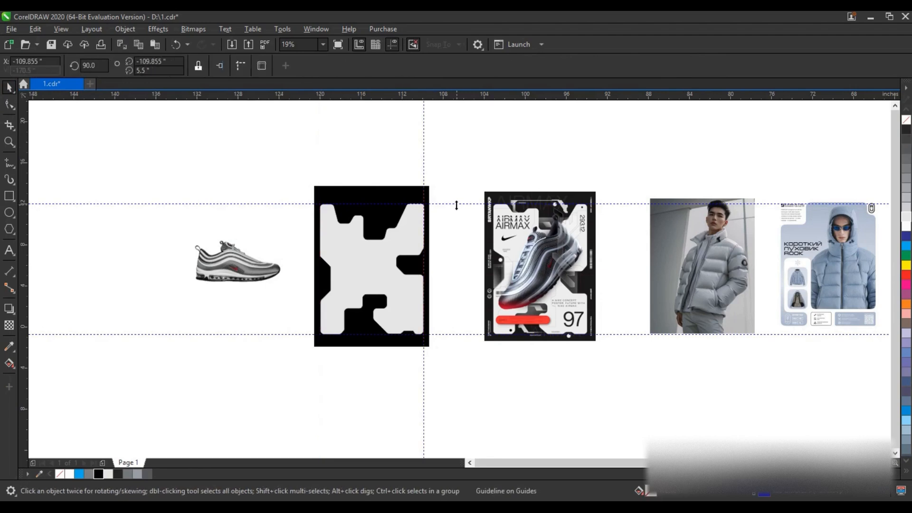
pyautogui.press('Delete')
pyautogui.click(456, 204)
pyautogui.press('Delete')
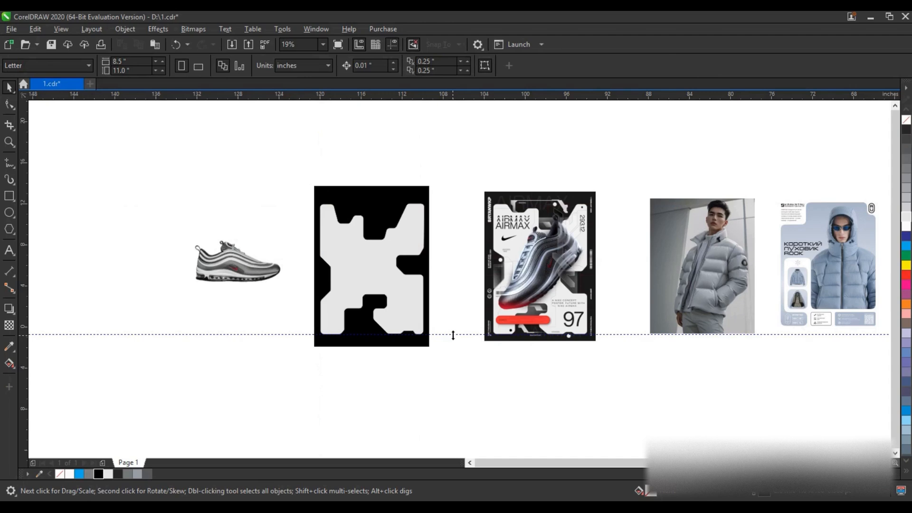
pyautogui.click(453, 335)
pyautogui.press('Delete')
# Step: Fill the cutout panel with white and give it an upward linear gradient ending in light grey
pyautogui.click(393, 301)
pyautogui.hotkey('shift', 'F2')
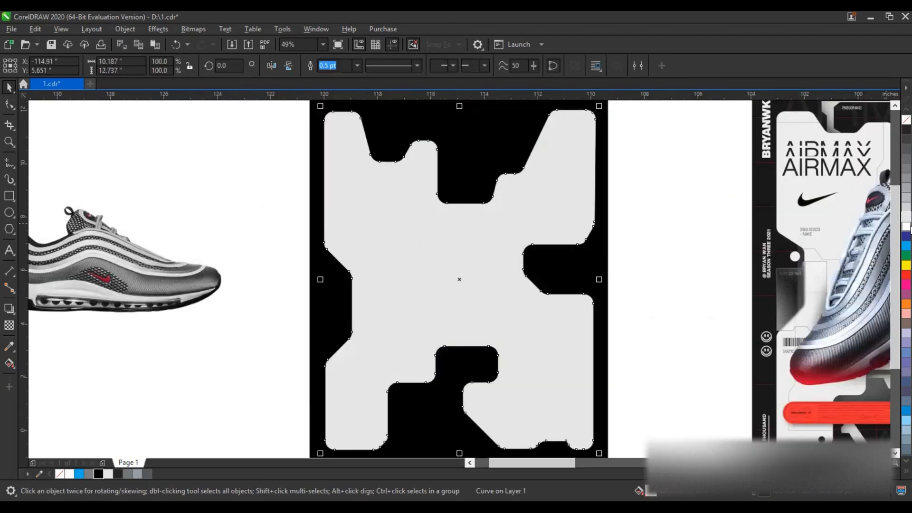
pyautogui.click(907, 227)
pyautogui.press('g')
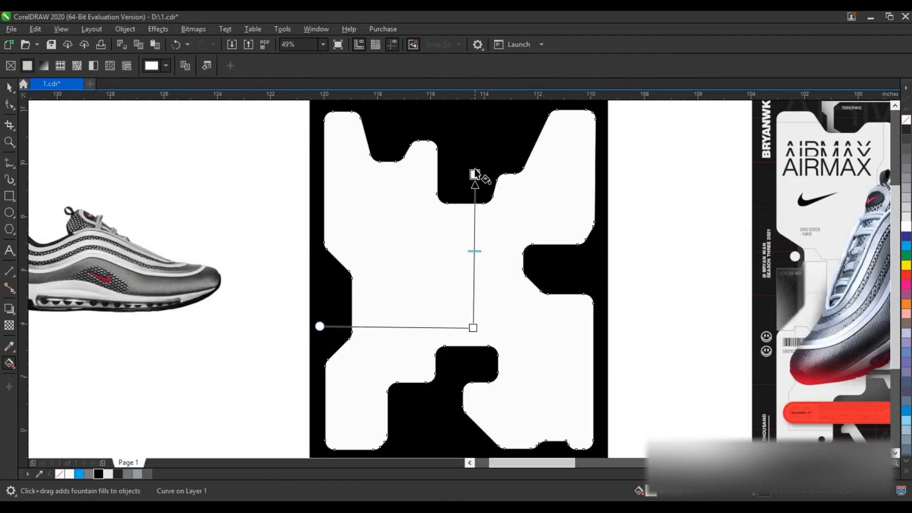
pyautogui.moveTo(474, 175); pyautogui.dragTo(474, 156)
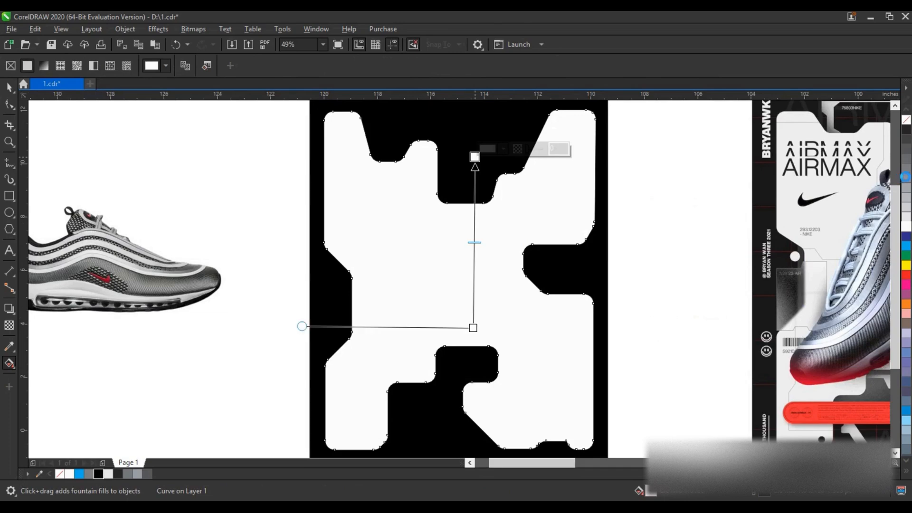
pyautogui.click(907, 199)
pyautogui.click(471, 159)
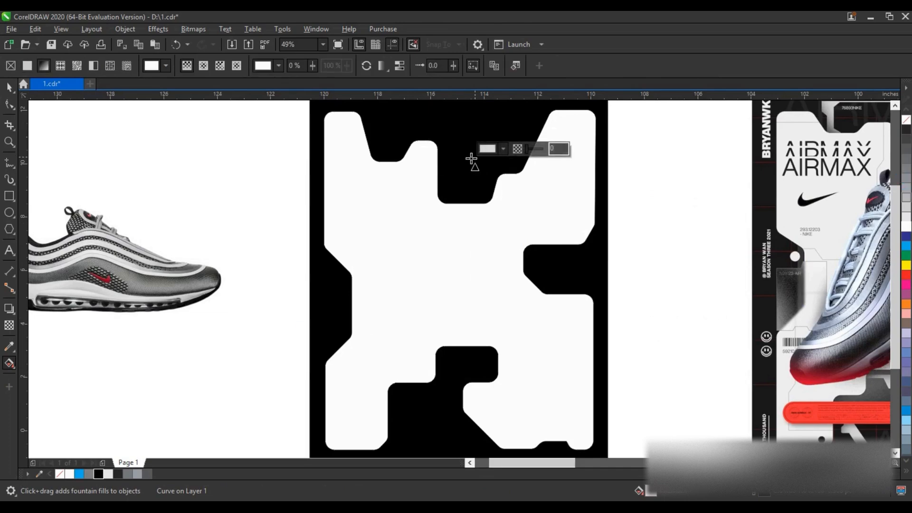
# Step: Move the gradient's white start point slightly lower and shift its midpoint upward on the panel
pyautogui.scroll(-3, 470, 171)
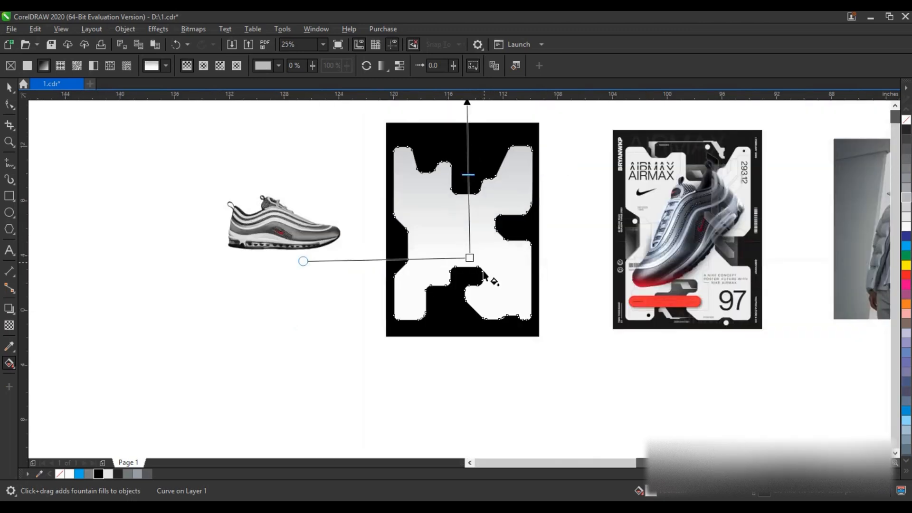
pyautogui.moveTo(469, 257); pyautogui.dragTo(467, 264)
pyautogui.moveTo(463, 176); pyautogui.dragTo(462, 161)
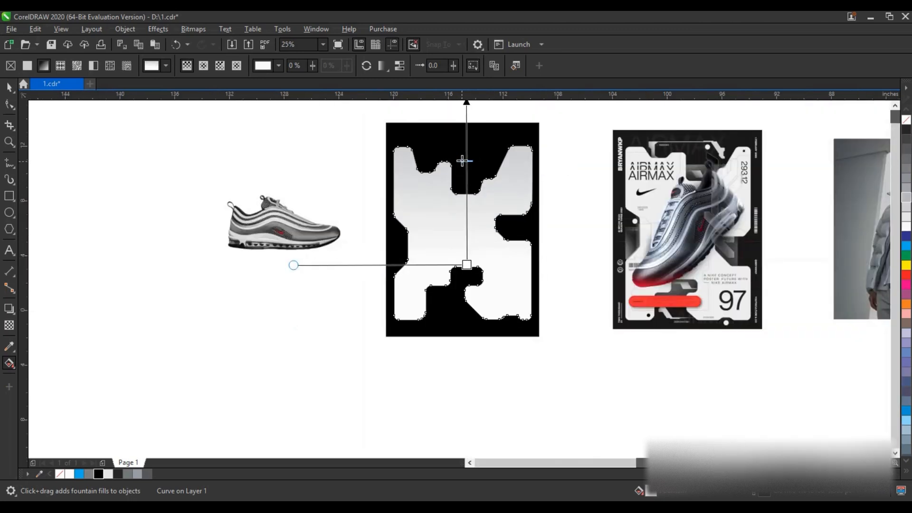
# Step: Mirror the shoe image so its toe points left, tilt it to about 218.8 degrees and place it in front of the panel
pyautogui.click(9, 88)
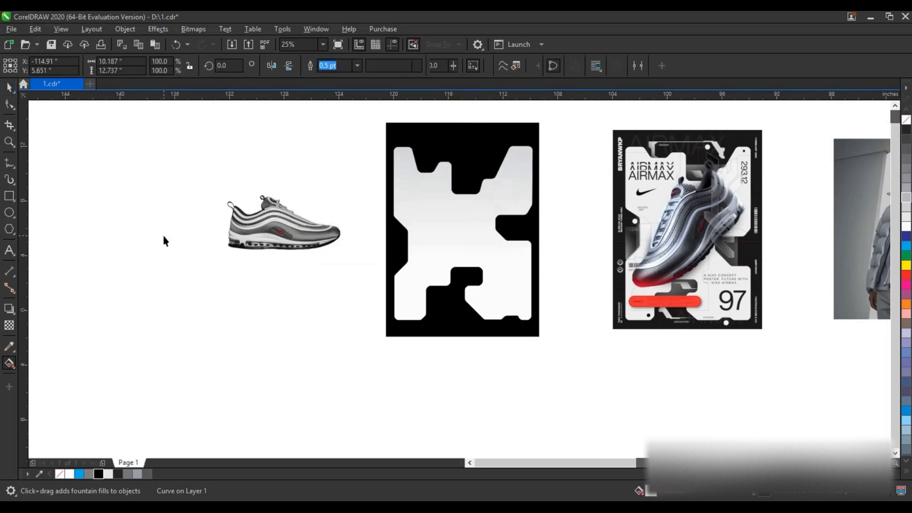
pyautogui.click(302, 231)
pyautogui.click(289, 67)
pyautogui.click(315, 262)
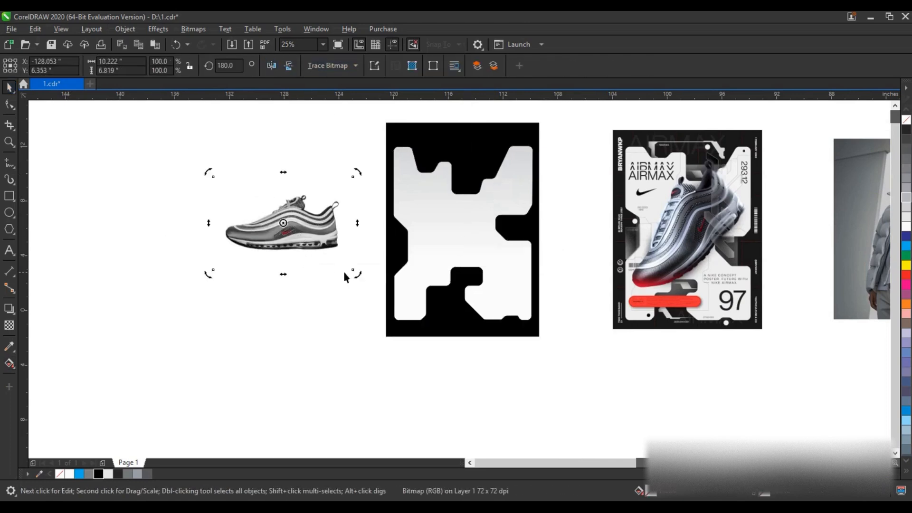
pyautogui.moveTo(356, 270); pyautogui.dragTo(479, 233)
pyautogui.hotkey('shift', 'pageup')
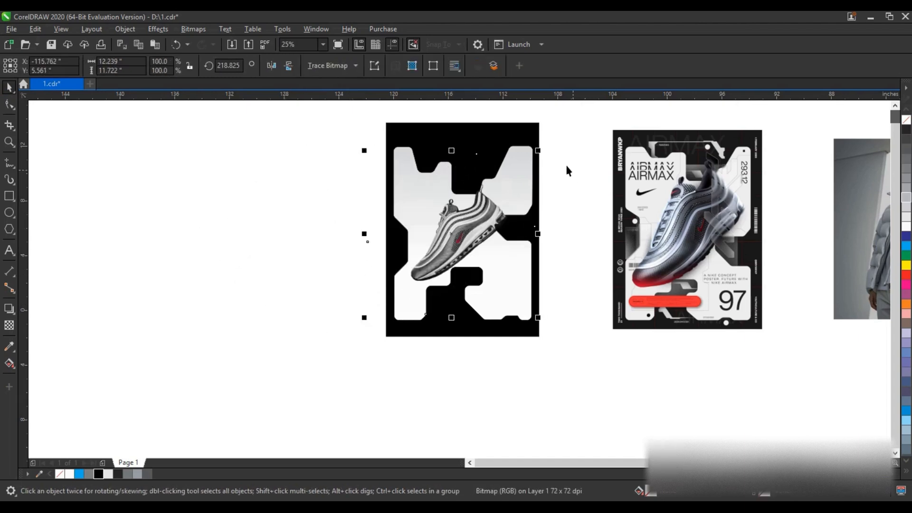
# Step: Enlarge the shoe to about 130% and position it over the middle of the panel
pyautogui.moveTo(538, 151); pyautogui.dragTo(559, 129)
pyautogui.moveTo(519, 198); pyautogui.dragTo(524, 197)
pyautogui.moveTo(565, 128); pyautogui.dragTo(566, 123)
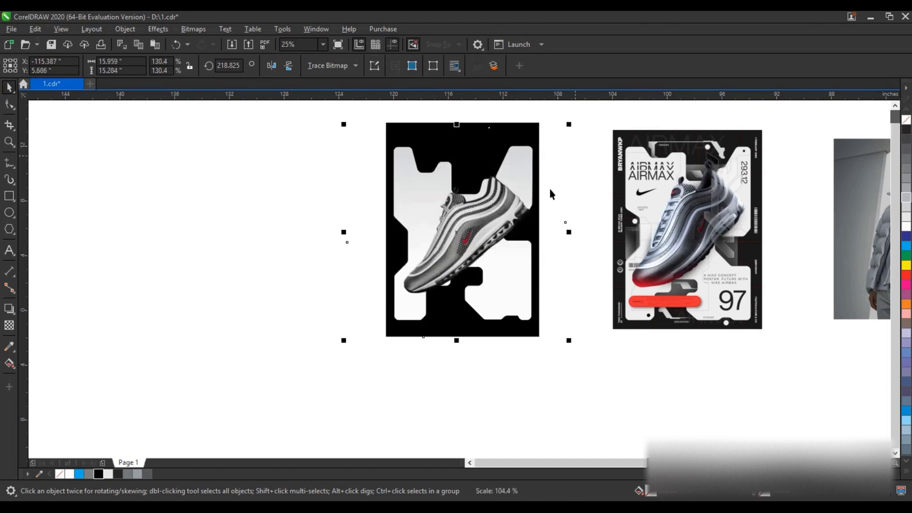
pyautogui.click(506, 215)
pyautogui.moveTo(501, 221); pyautogui.dragTo(498, 224)
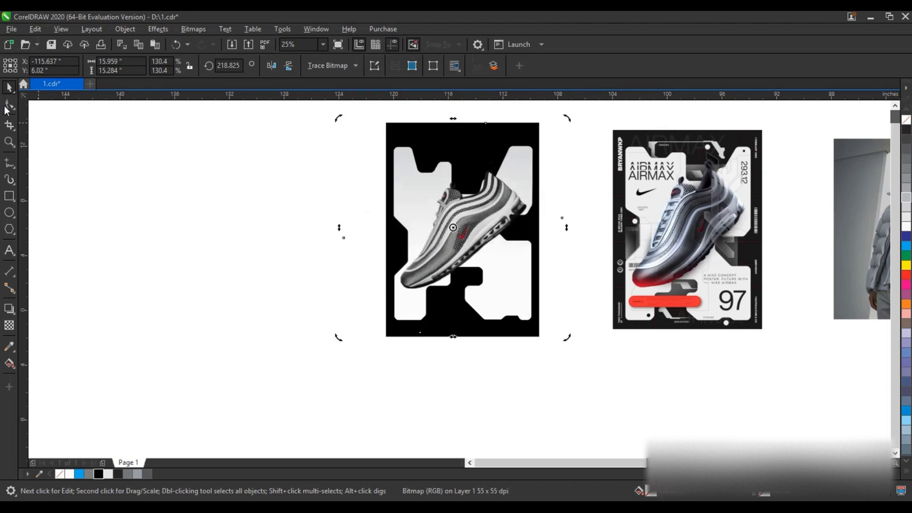
# Step: Trim the empty left, right and top corners of the shoe bitmap by adding edge nodes and deleting the corner nodes
pyautogui.click(9, 104)
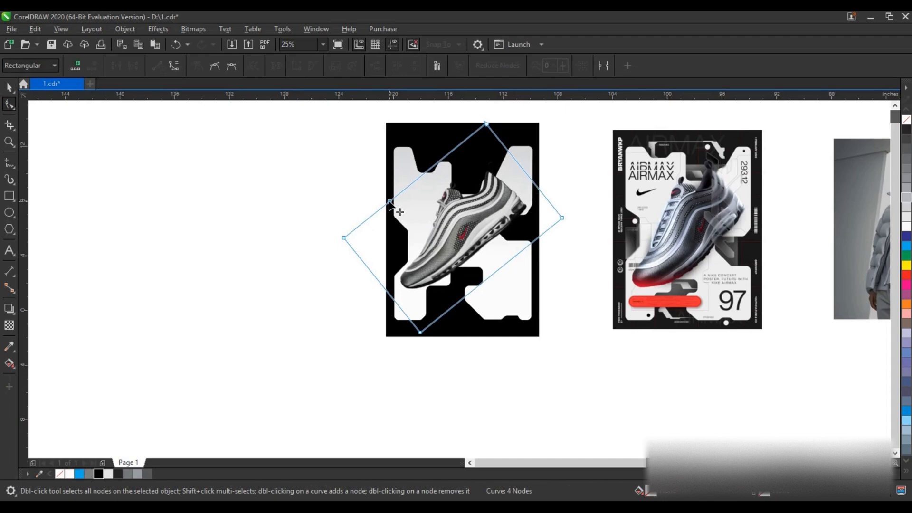
pyautogui.doubleClick(389, 202)
pyautogui.doubleClick(395, 302)
pyautogui.doubleClick(343, 236)
pyautogui.doubleClick(435, 321)
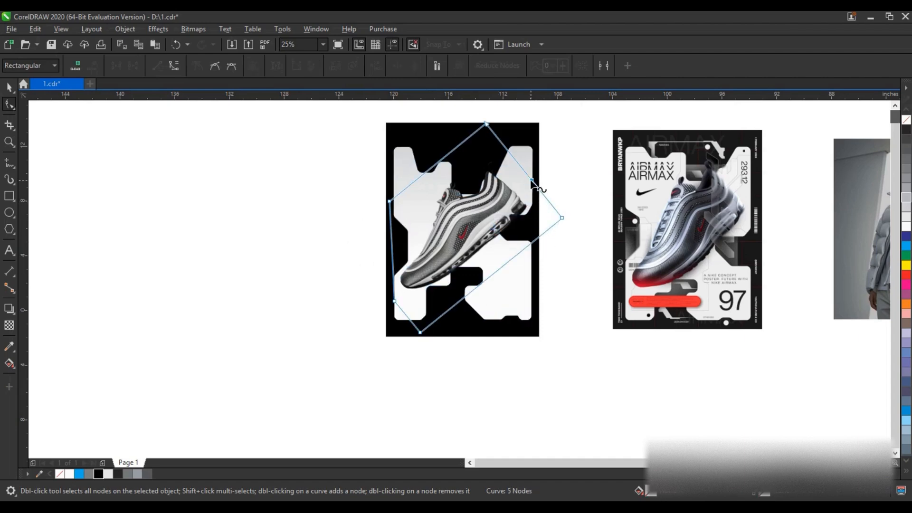
pyautogui.doubleClick(531, 243)
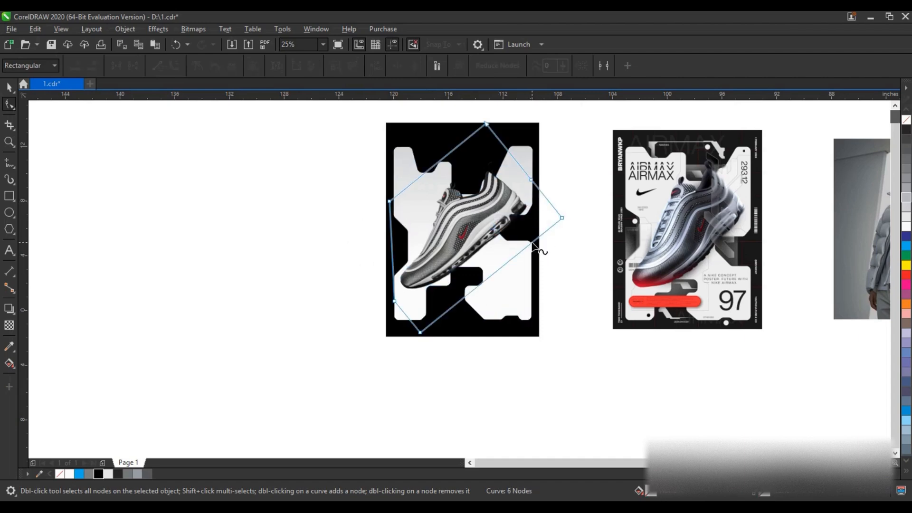
pyautogui.doubleClick(562, 217)
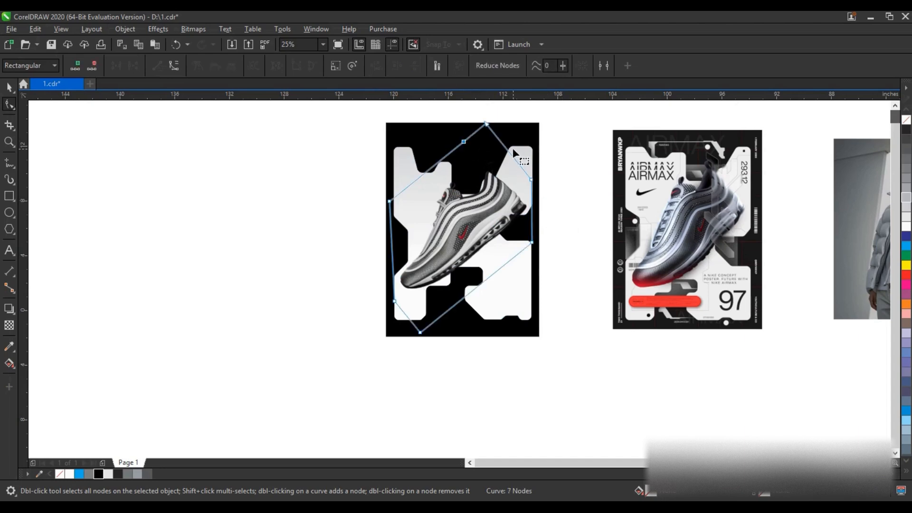
pyautogui.doubleClick(507, 148)
pyautogui.doubleClick(484, 124)
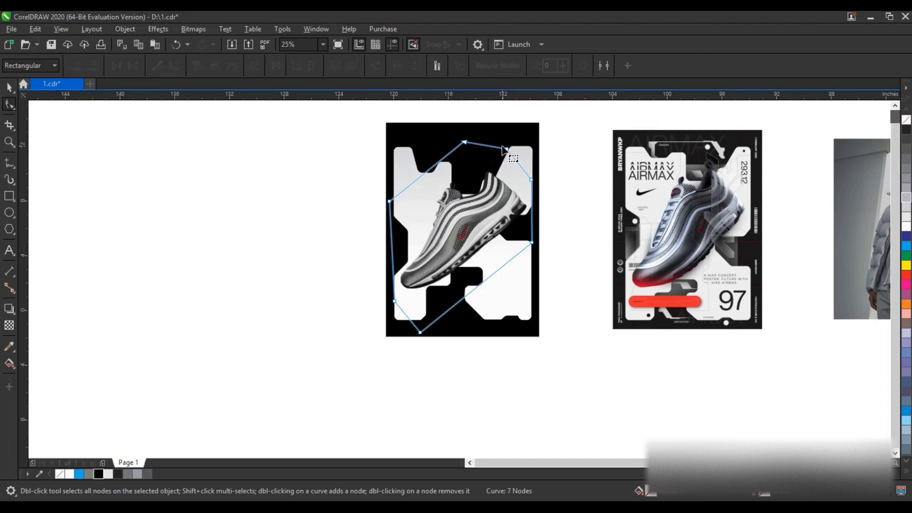
# Step: Start a decorative line with a 5.32-inch horizontal from the poster's left edge, a diagonal back up-left and a 3.9-inch vertical downward
pyautogui.click(9, 141)
pyautogui.moveTo(364, 116); pyautogui.dragTo(783, 353)
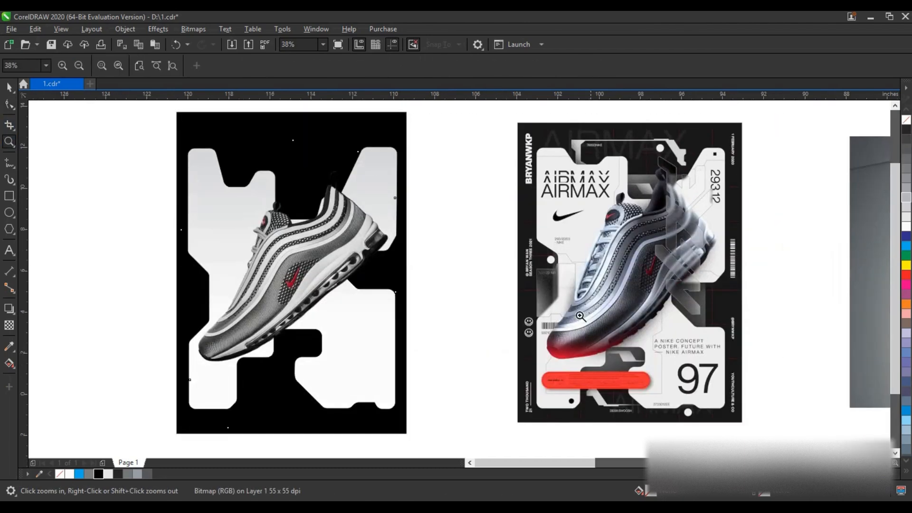
pyautogui.click(9, 163)
pyautogui.click(177, 173)
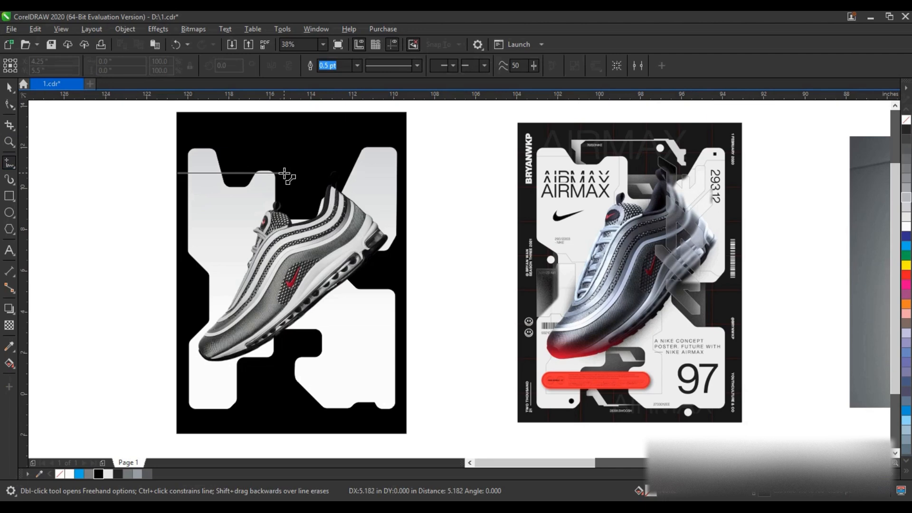
pyautogui.click(290, 173)
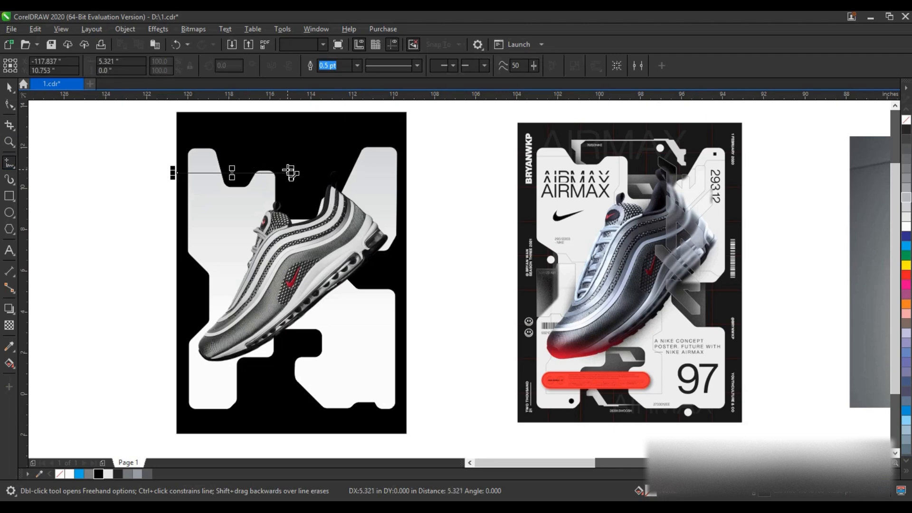
pyautogui.click(265, 157)
pyautogui.click(265, 243)
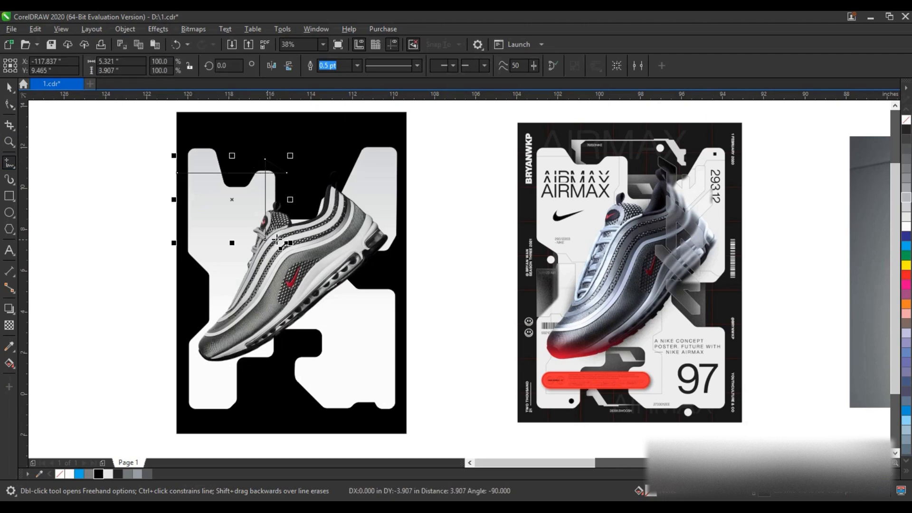
# Step: Continue the line right with a 45-degree chamfer, up and around the panel's top-right lobe, then past the poster's right edge and 6.73 inches down
pyautogui.keyDown('ctrl'); pyautogui.doubleClick(376, 240); pyautogui.keyUp('ctrl')
pyautogui.keyDown('ctrl'); pyautogui.doubleClick(388, 227); pyautogui.keyUp('ctrl')
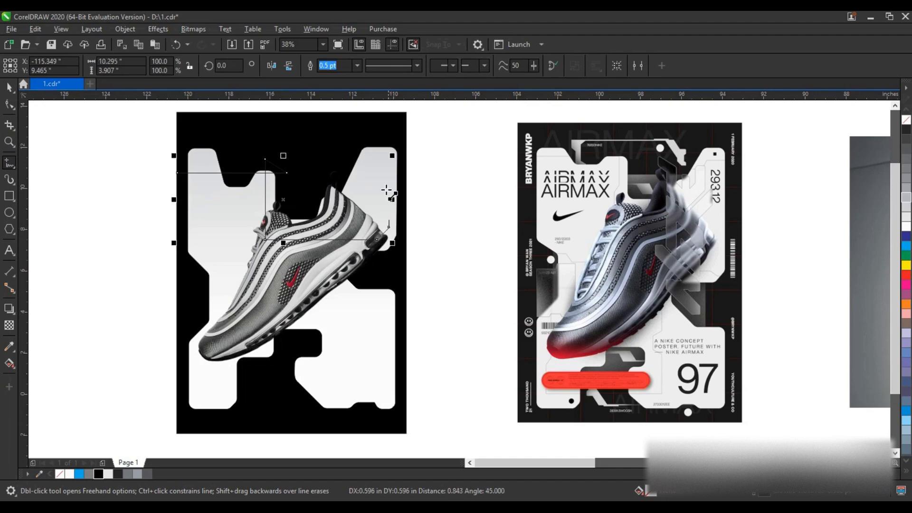
pyautogui.keyDown('ctrl'); pyautogui.doubleClick(389, 141); pyautogui.keyUp('ctrl')
pyautogui.keyDown('ctrl'); pyautogui.doubleClick(338, 141); pyautogui.keyUp('ctrl')
pyautogui.keyDown('ctrl'); pyautogui.doubleClick(339, 164); pyautogui.keyUp('ctrl')
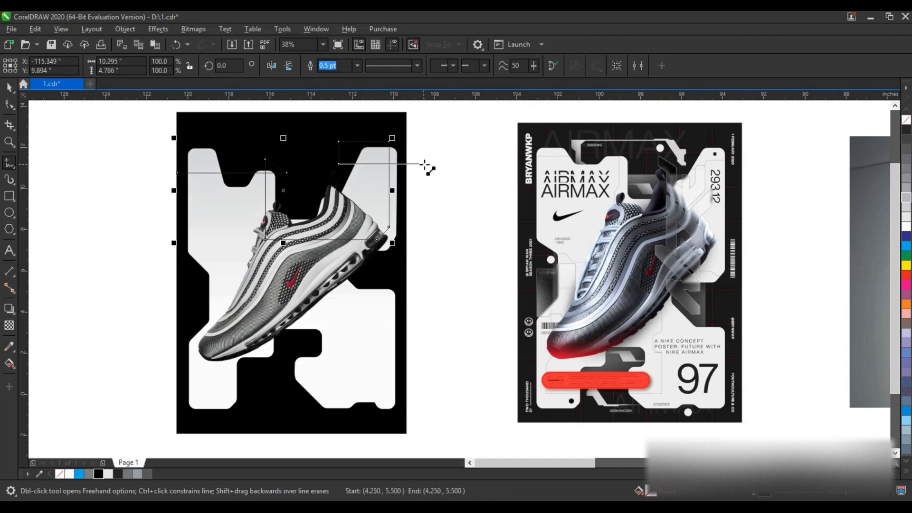
pyautogui.keyDown('ctrl'); pyautogui.doubleClick(425, 163); pyautogui.keyUp('ctrl')
pyautogui.keyDown('ctrl'); pyautogui.doubleClick(424, 302); pyautogui.keyUp('ctrl')
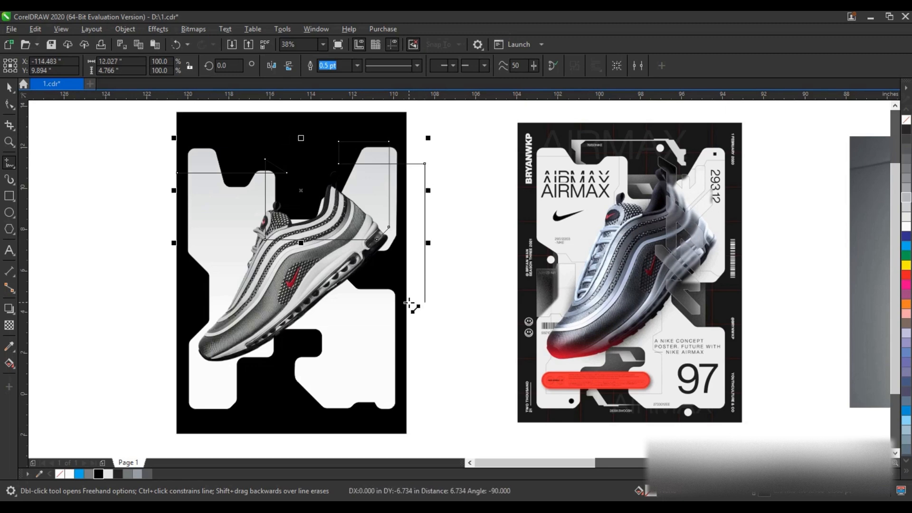
# Step: Extend the line 3.05 inches left, diagonally behind the shoe's sole, right past the poster edge, 3.66 inches down and back left
pyautogui.keyDown('ctrl'); pyautogui.doubleClick(362, 302); pyautogui.keyUp('ctrl')
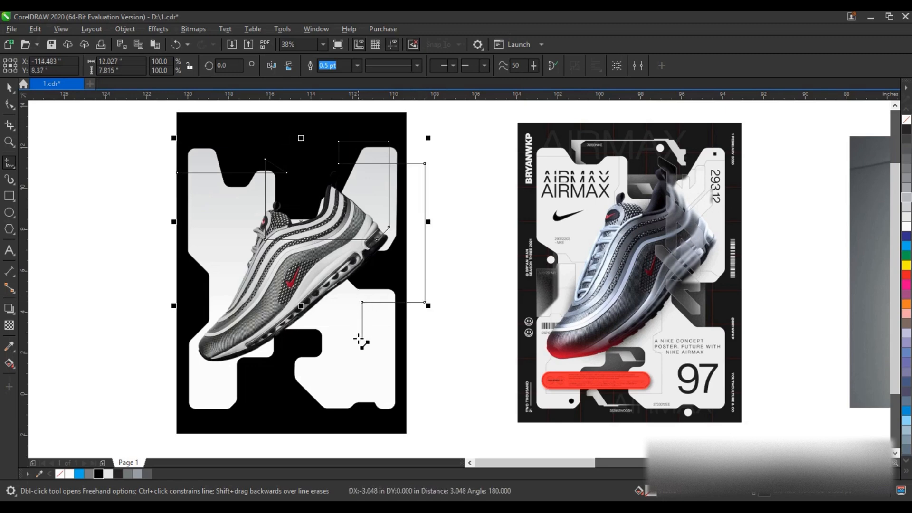
pyautogui.keyDown('ctrl'); pyautogui.doubleClick(334, 276); pyautogui.keyUp('ctrl')
pyautogui.keyDown('ctrl'); pyautogui.doubleClick(297, 297); pyautogui.keyUp('ctrl')
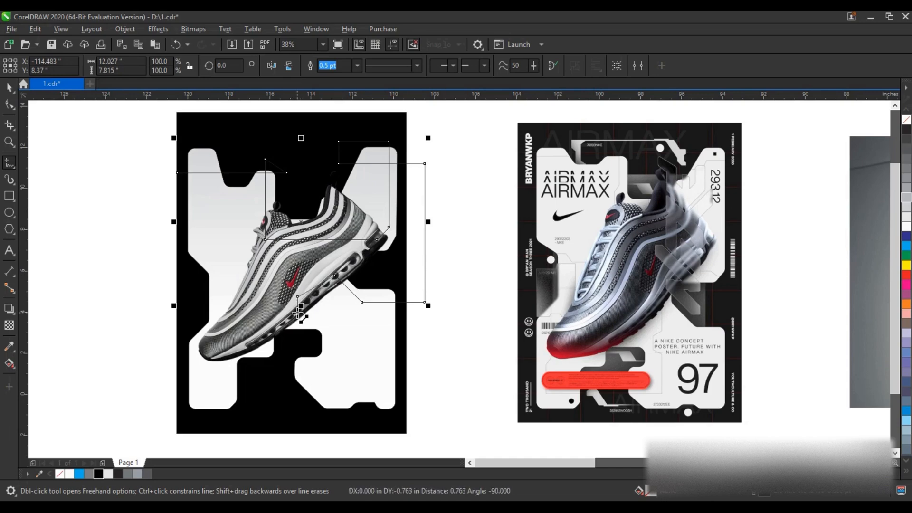
pyautogui.keyDown('ctrl'); pyautogui.doubleClick(297, 320); pyautogui.keyUp('ctrl')
pyautogui.keyDown('ctrl'); pyautogui.doubleClick(410, 320); pyautogui.keyUp('ctrl')
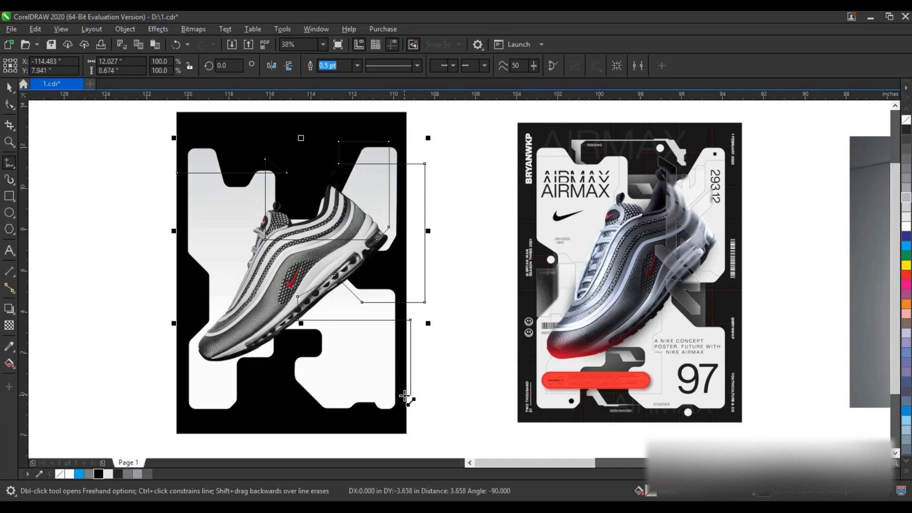
pyautogui.keyDown('ctrl'); pyautogui.doubleClick(410, 394); pyautogui.keyUp('ctrl')
pyautogui.keyDown('ctrl'); pyautogui.doubleClick(342, 395); pyautogui.keyUp('ctrl')
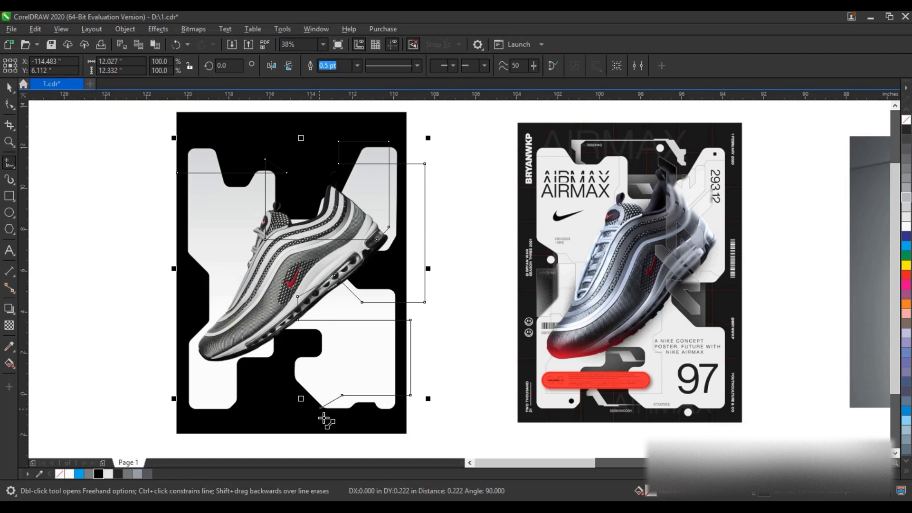
# Step: Finish the line below the panel with a 7.32-inch run left, a step up along the left side and a diagonal past the poster's left edge
pyautogui.keyDown('ctrl'); pyautogui.doubleClick(342, 426); pyautogui.keyUp('ctrl')
pyautogui.keyDown('ctrl'); pyautogui.doubleClick(191, 426); pyautogui.keyUp('ctrl')
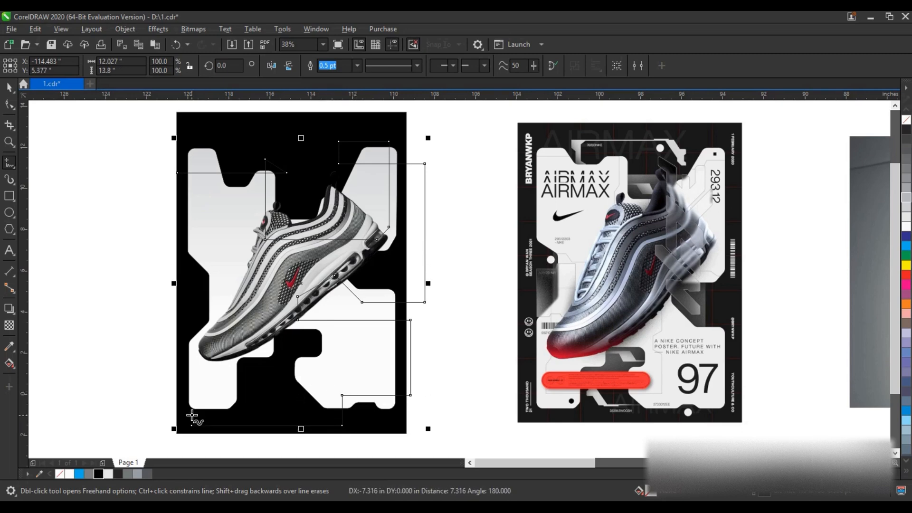
pyautogui.keyDown('ctrl'); pyautogui.doubleClick(192, 312); pyautogui.keyUp('ctrl')
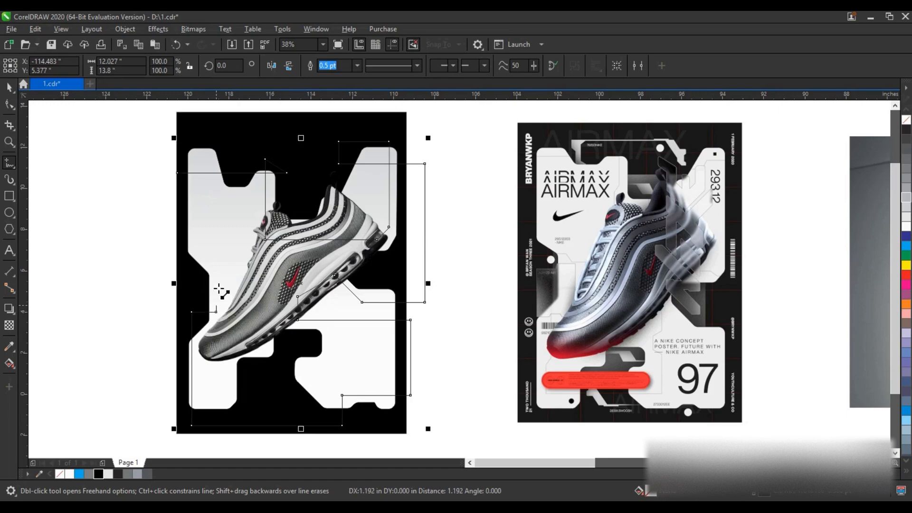
pyautogui.keyDown('ctrl'); pyautogui.doubleClick(216, 313); pyautogui.keyUp('ctrl')
pyautogui.keyDown('ctrl'); pyautogui.doubleClick(216, 267); pyautogui.keyUp('ctrl')
pyautogui.keyDown('ctrl'); pyautogui.click(170, 221); pyautogui.keyUp('ctrl')
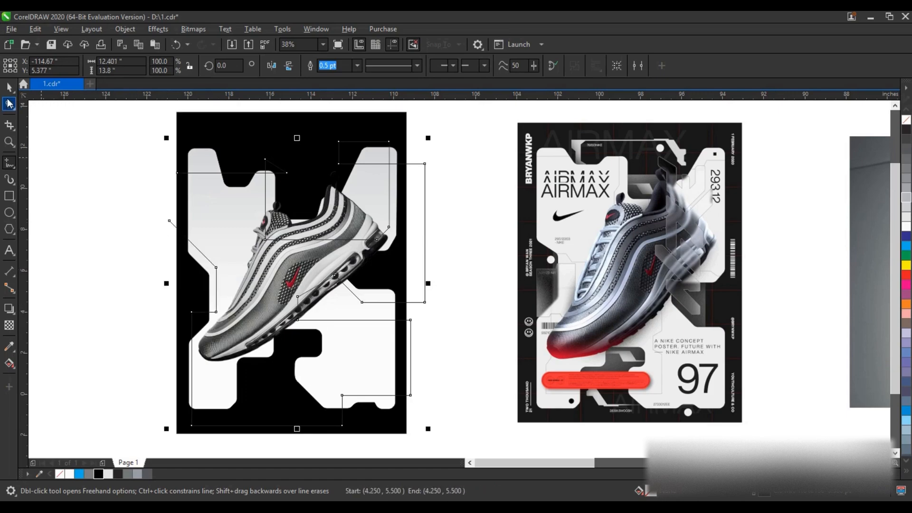
# Step: Set the decorative line's outline width to 3.0 pt and colour the outline grey
pyautogui.press('space')
pyautogui.click(357, 65)
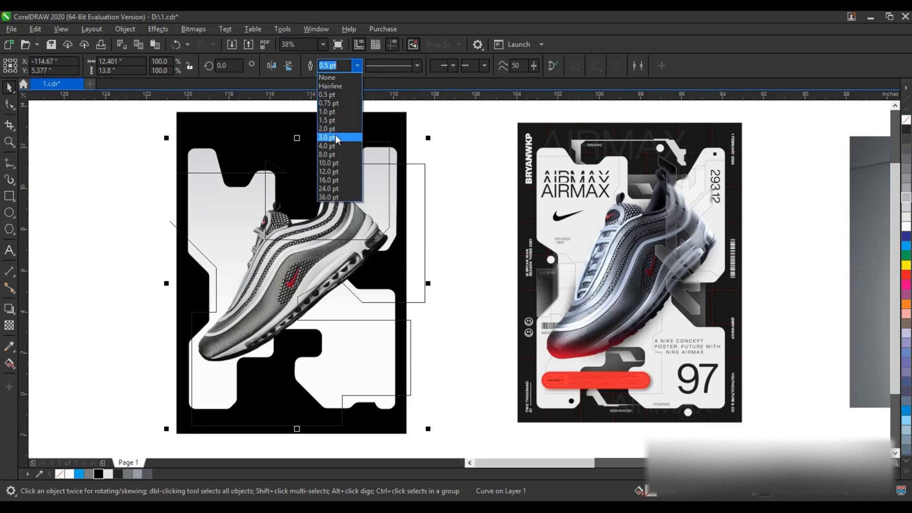
pyautogui.click(336, 140)
pyautogui.rightClick(906, 177)
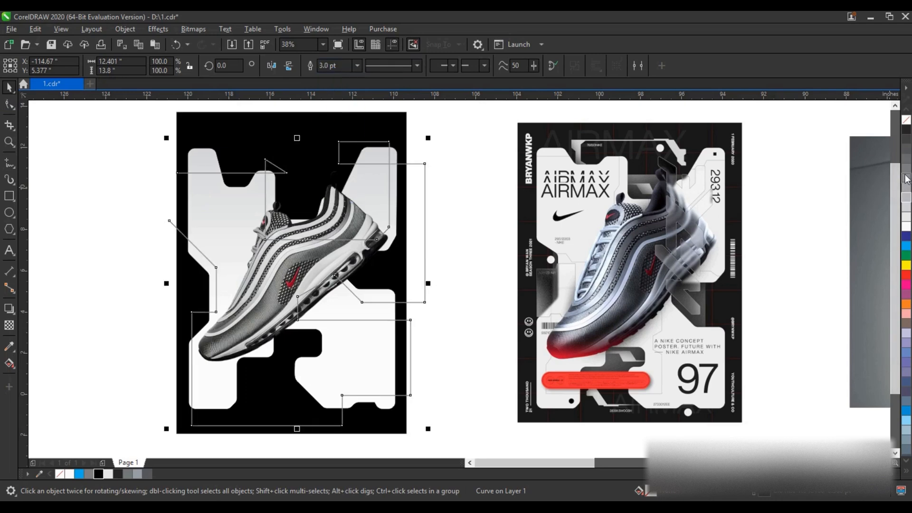
# Step: Clip the grey decorative line inside the gradient panel behind the shoe
pyautogui.click(171, 150)
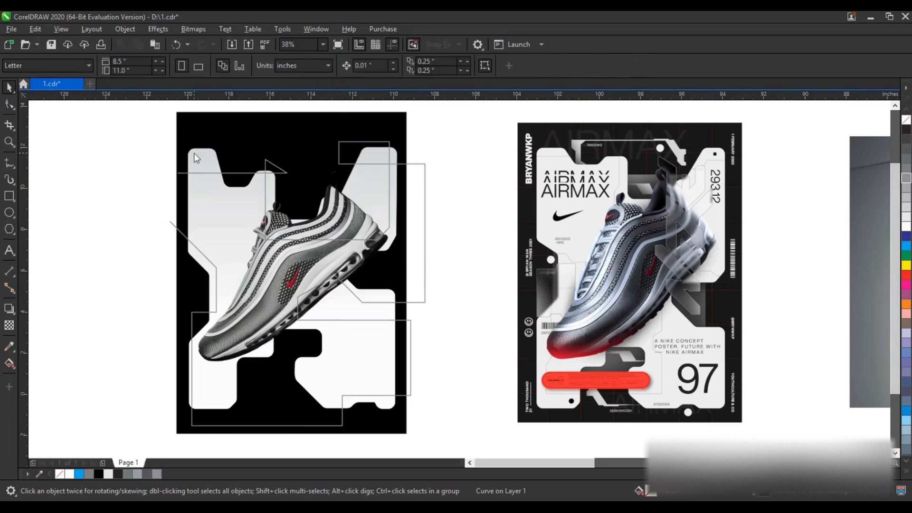
pyautogui.click(32, 192)
pyautogui.click(365, 230)
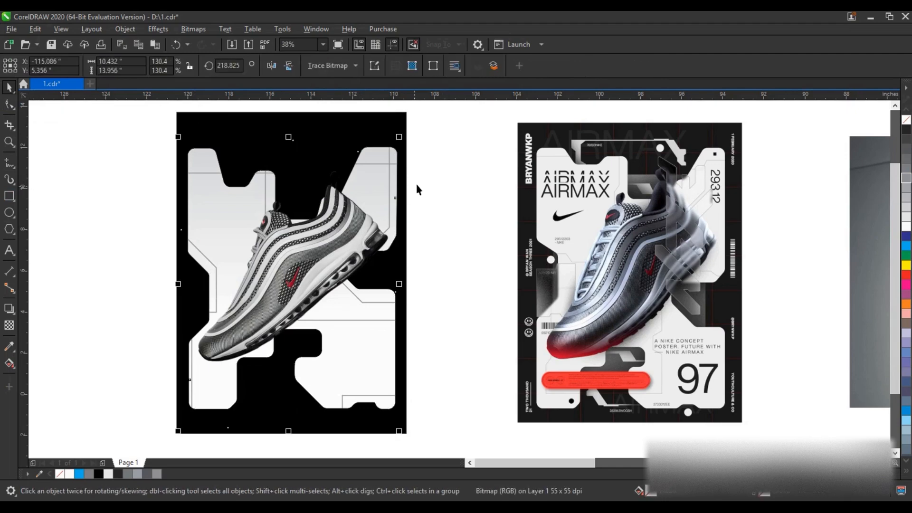
pyautogui.click(455, 226)
# Step: Shift the whole Airmax poster slightly right, then move its reference poster and the grey jacket photo to its left
pyautogui.scroll(-2, 425, 285)
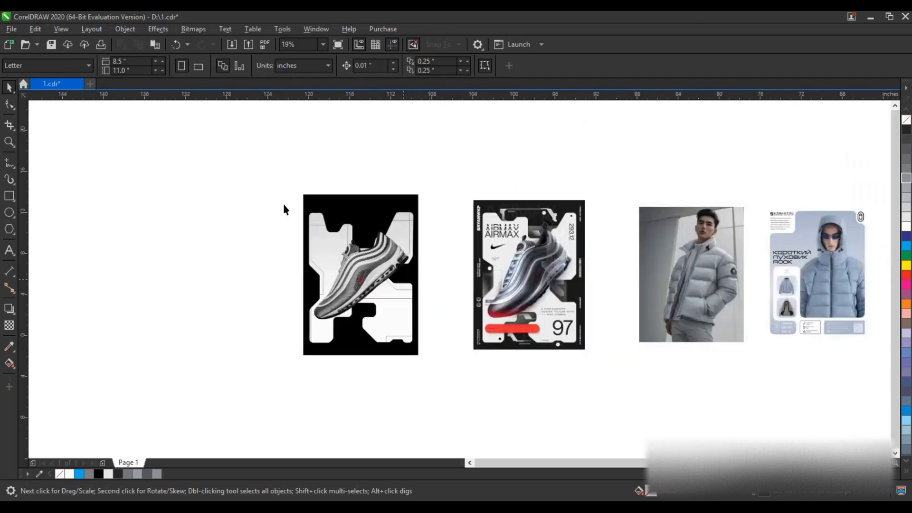
pyautogui.moveTo(249, 143); pyautogui.dragTo(463, 406)
pyautogui.moveTo(389, 314); pyautogui.dragTo(435, 314)
pyautogui.moveTo(563, 228); pyautogui.dragTo(252, 228)
pyautogui.moveTo(595, 174); pyautogui.dragTo(751, 380)
pyautogui.moveTo(677, 285); pyautogui.dragTo(130, 285)
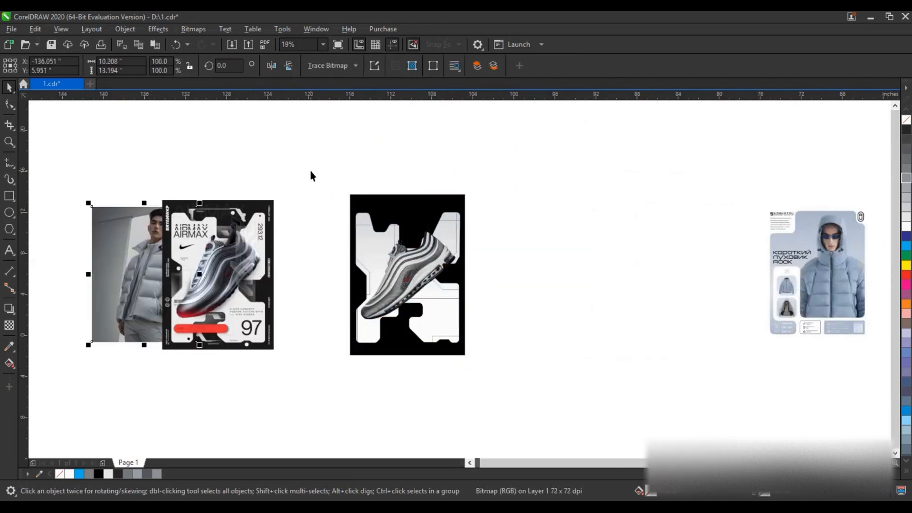
# Step: Select the whole Airmax poster and move it further right along the row of artwork
pyautogui.moveTo(312, 175); pyautogui.dragTo(474, 366)
pyautogui.scroll(-2, 411, 295)
pyautogui.moveTo(412, 294); pyautogui.dragTo(734, 295)
pyautogui.moveTo(772, 227); pyautogui.dragTo(645, 350)
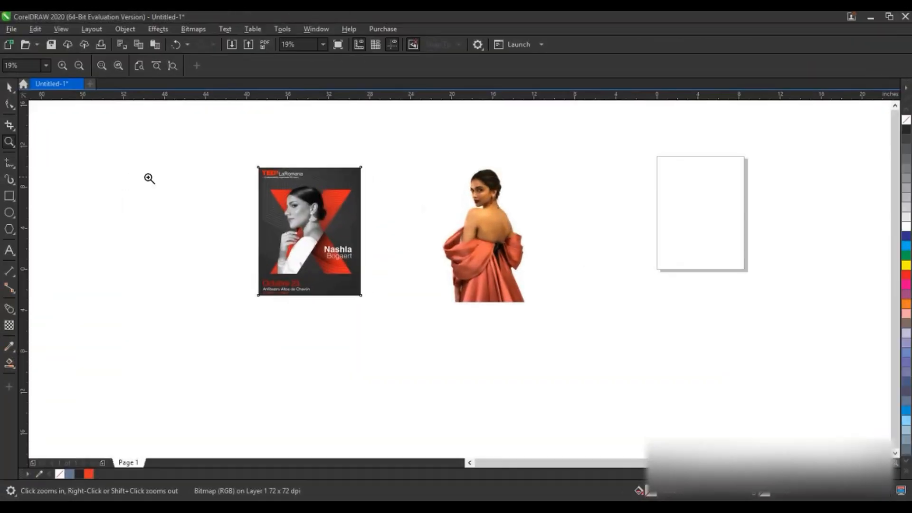
# Step: In the Untitled-1 document, move the TEDx reference poster right to clear a drawing area on its left
pyautogui.moveTo(75, 134); pyautogui.dragTo(434, 316)
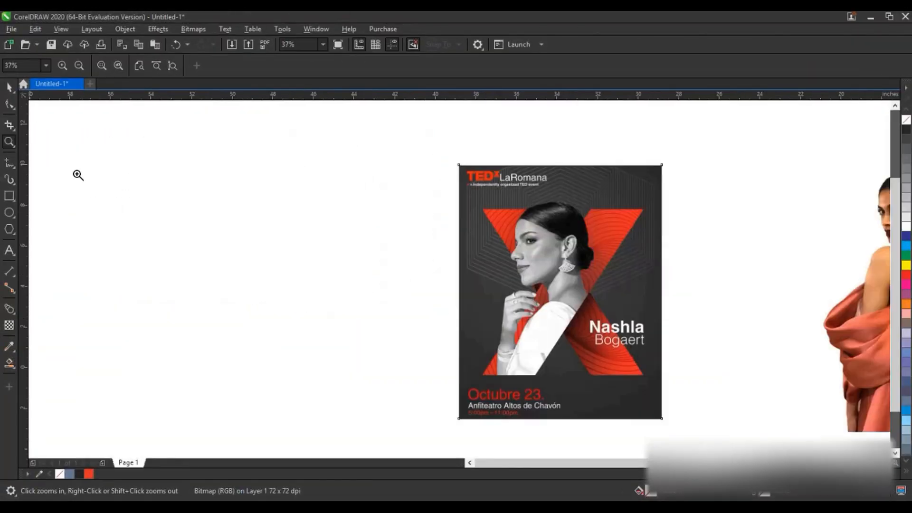
pyautogui.click(10, 87)
pyautogui.click(561, 263)
pyautogui.moveTo(562, 264); pyautogui.dragTo(660, 264)
pyautogui.click(141, 206)
# Step: Draw a portrait rectangle about 12.27 by 16.18 inches left of the reference poster, move it slightly down and stretch its upper edge upward
pyautogui.click(9, 196)
pyautogui.moveTo(190, 111)
pyautogui.mouseDown()
pyautogui.moveTo(358, 352)
pyautogui.moveTo(439, 439)
pyautogui.mouseUp()
pyautogui.click(10, 86)
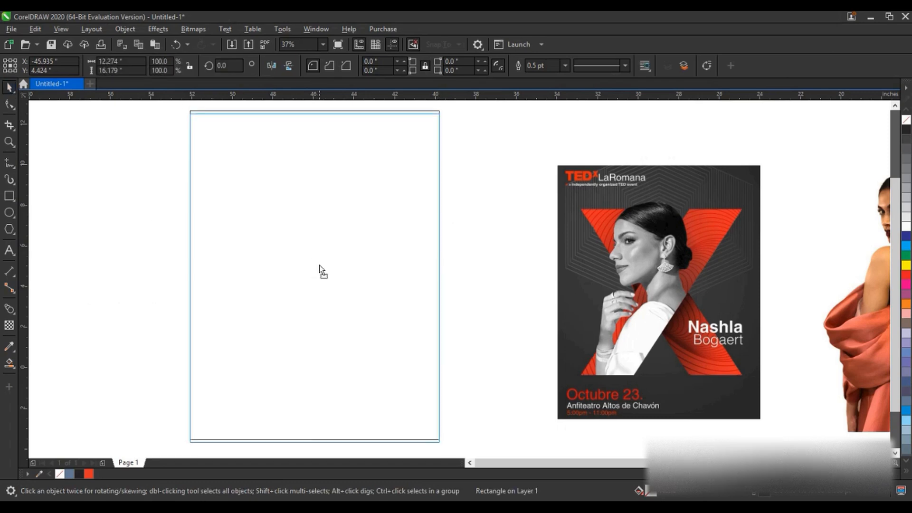
pyautogui.moveTo(319, 269); pyautogui.dragTo(321, 272)
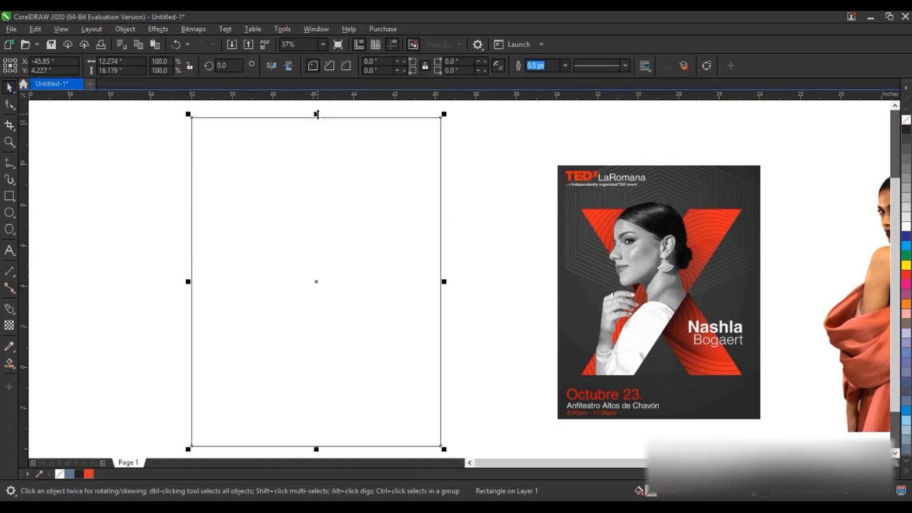
pyautogui.moveTo(315, 115)
pyautogui.mouseDown()
pyautogui.moveTo(320, 122)
pyautogui.moveTo(316, 109)
pyautogui.mouseUp()
# Step: Fill the portrait rectangle with the dark grey sampled from the TEDx reference poster's background
pyautogui.click(9, 346)
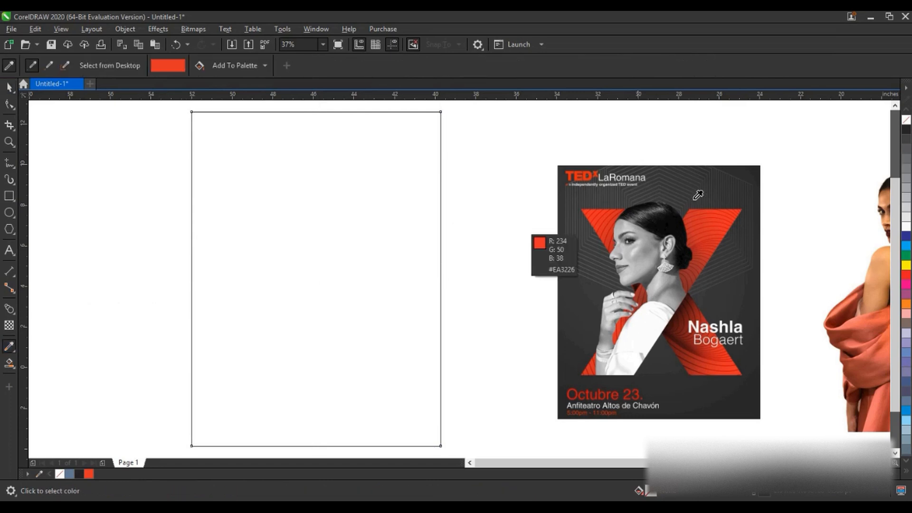
pyautogui.click(757, 301)
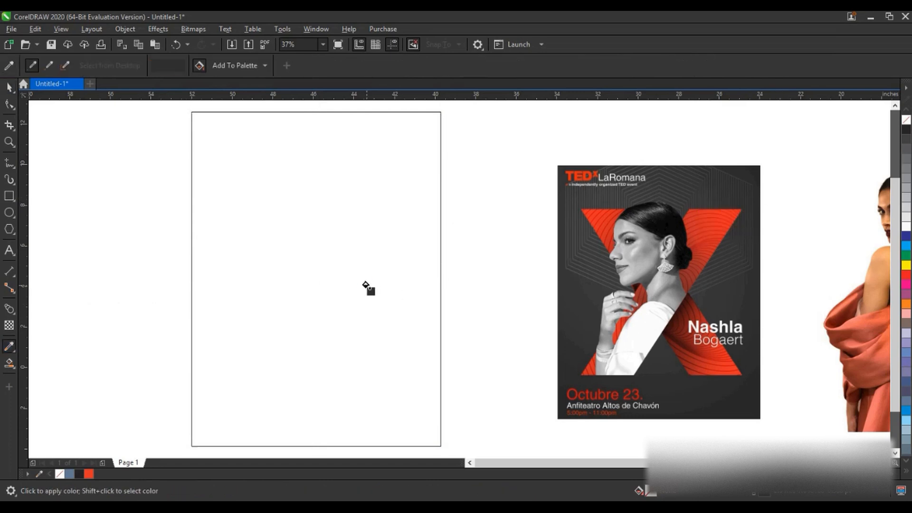
pyautogui.click(368, 286)
pyautogui.click(8, 88)
pyautogui.click(161, 282)
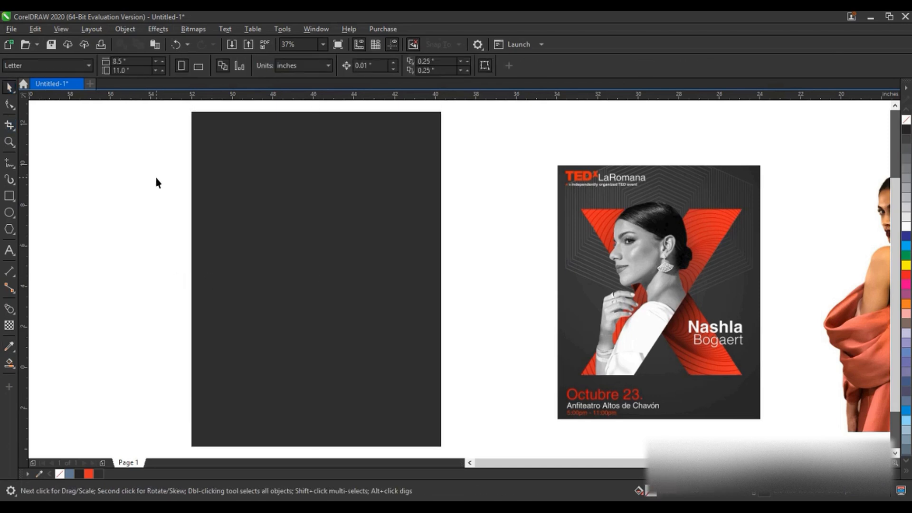
# Step: Draw a vertical bar about 2.56 by 12.3 inches, fill it white and centre it horizontally on the dark rectangle
pyautogui.click(10, 195)
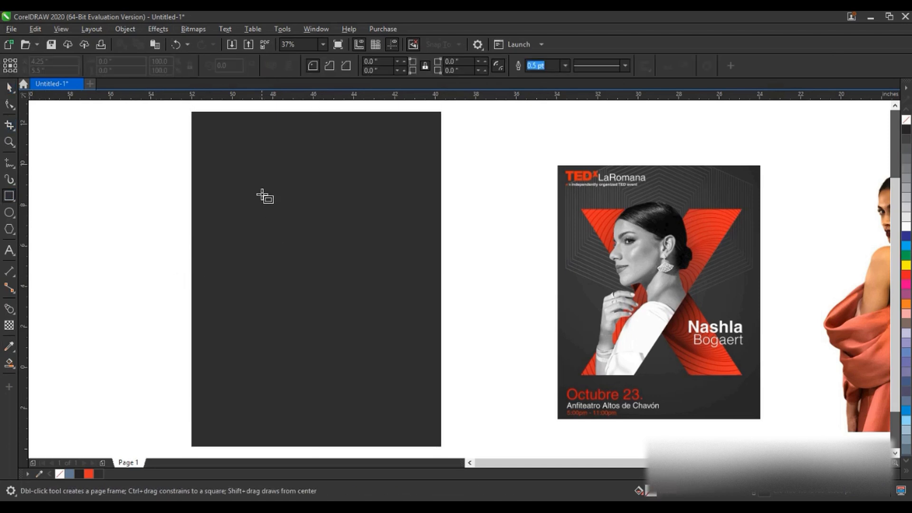
pyautogui.moveTo(260, 172); pyautogui.dragTo(313, 422)
pyautogui.click(9, 87)
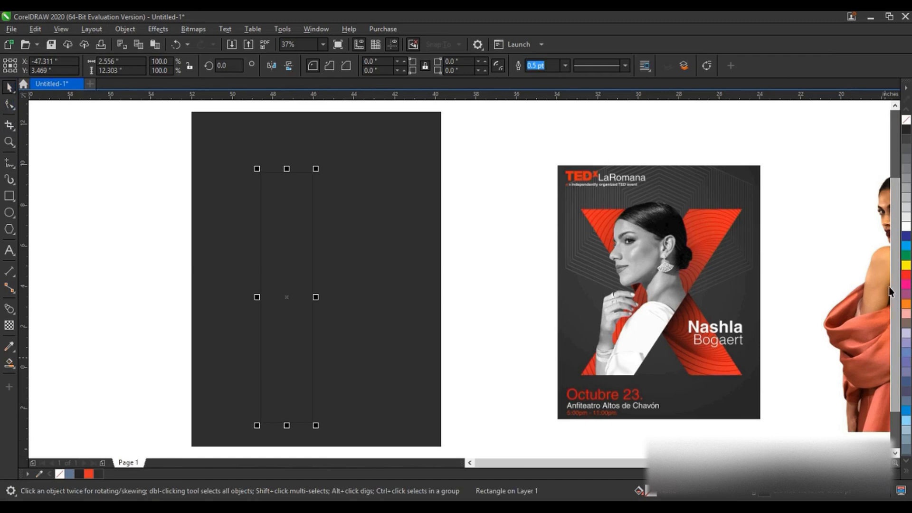
pyautogui.click(906, 227)
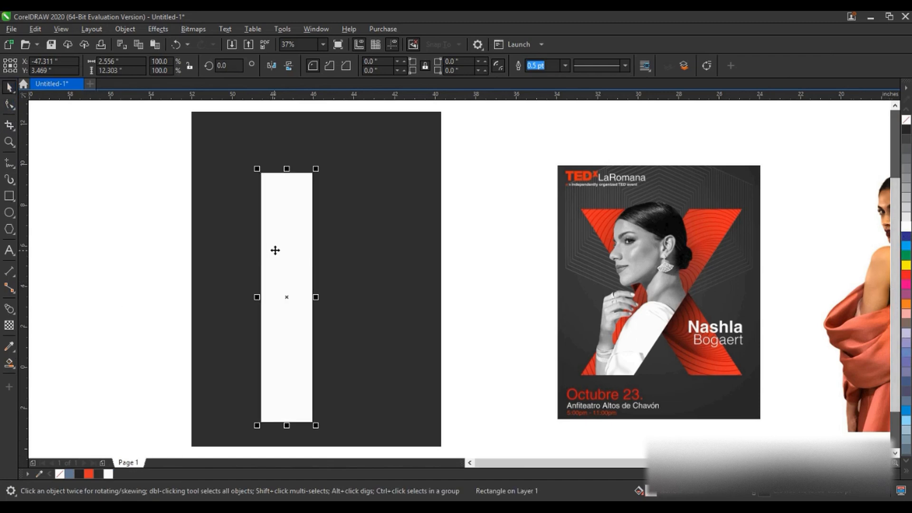
pyautogui.moveTo(291, 237); pyautogui.dragTo(318, 235)
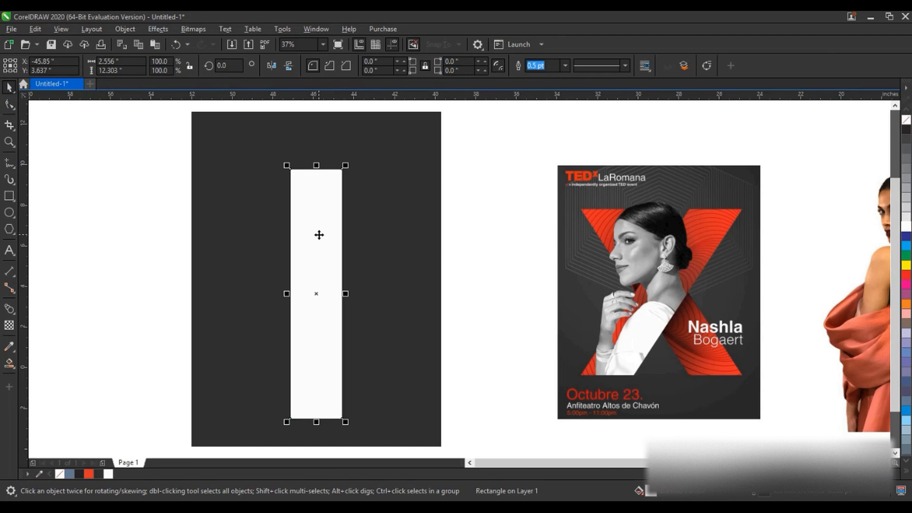
# Step: Lengthen the white bar to about 13.99 inches and rotate it 30 degrees clockwise
pyautogui.click(319, 235)
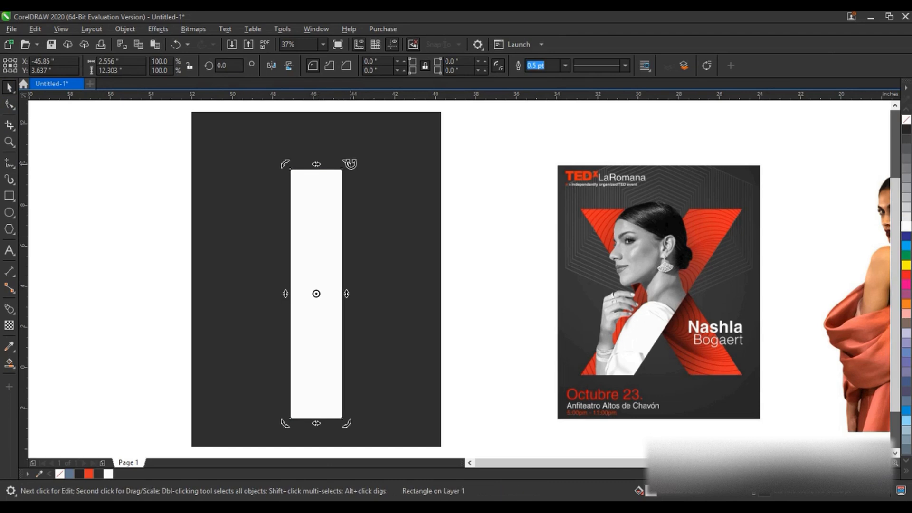
pyautogui.click(316, 172)
pyautogui.moveTo(315, 166); pyautogui.dragTo(406, 196)
pyautogui.click(318, 178)
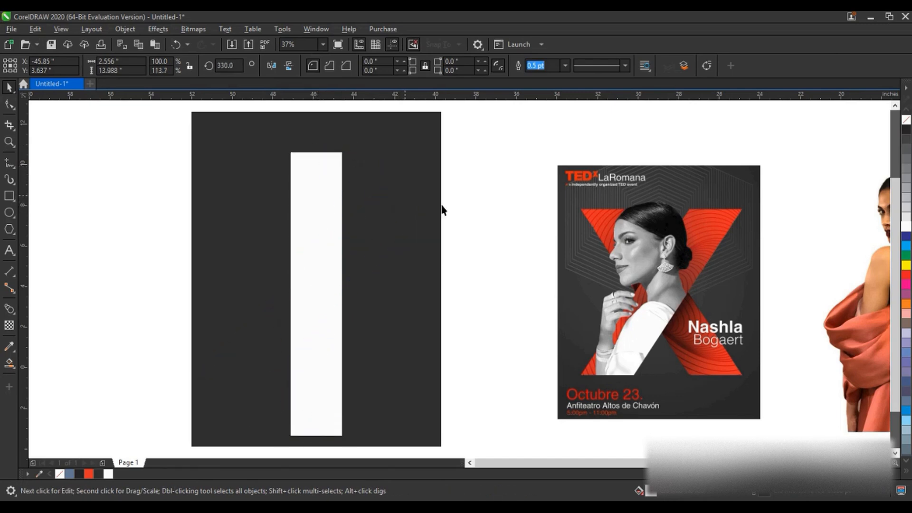
pyautogui.click(372, 196)
pyautogui.click(382, 196)
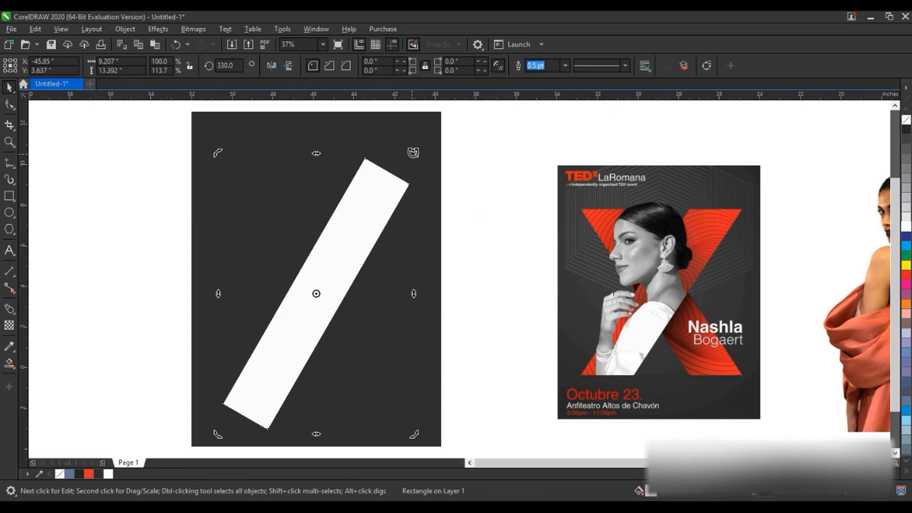
# Step: Duplicate the bar tilted the opposite way to form an X, and resize the pair to about 10.48 by 11.8 inches
pyautogui.moveTo(412, 154); pyautogui.dragTo(248, 162)
pyautogui.rightClick(248, 162)
pyautogui.keyDown('shift'); pyautogui.click(334, 223); pyautogui.keyUp('shift')
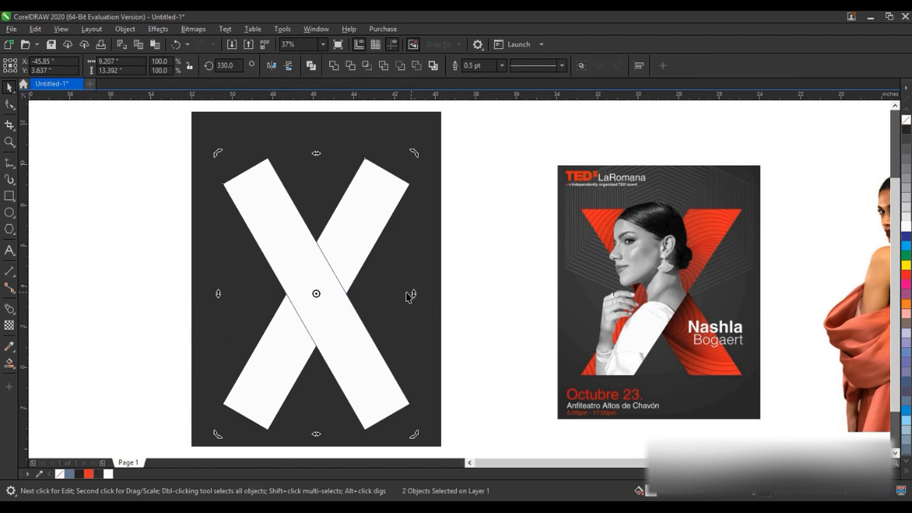
pyautogui.click(338, 277)
pyautogui.moveTo(413, 293); pyautogui.dragTo(426, 292)
pyautogui.moveTo(317, 432); pyautogui.dragTo(314, 414)
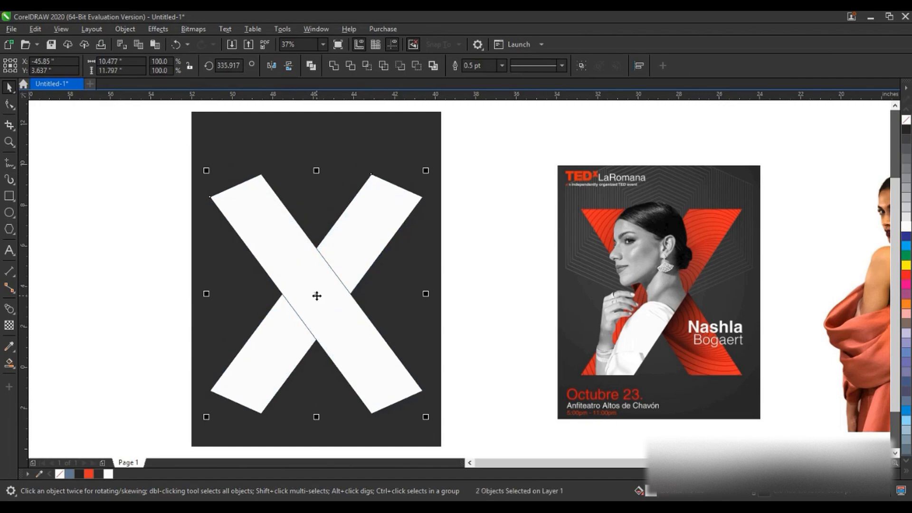
# Step: Draw a horizontal line about 13.43 inches long across the X's upper ends and copy it across the lower ends
pyautogui.click(55, 207)
pyautogui.click(9, 163)
pyautogui.click(173, 199)
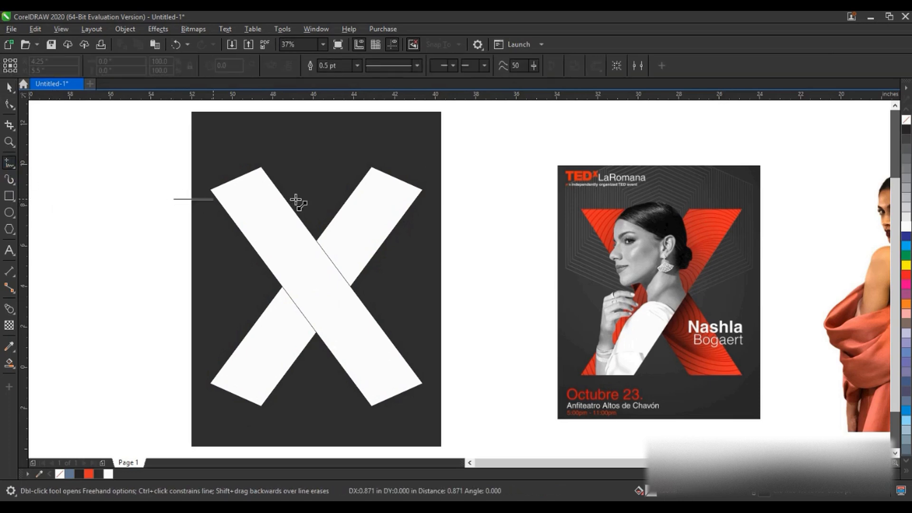
pyautogui.click(446, 198)
pyautogui.click(9, 87)
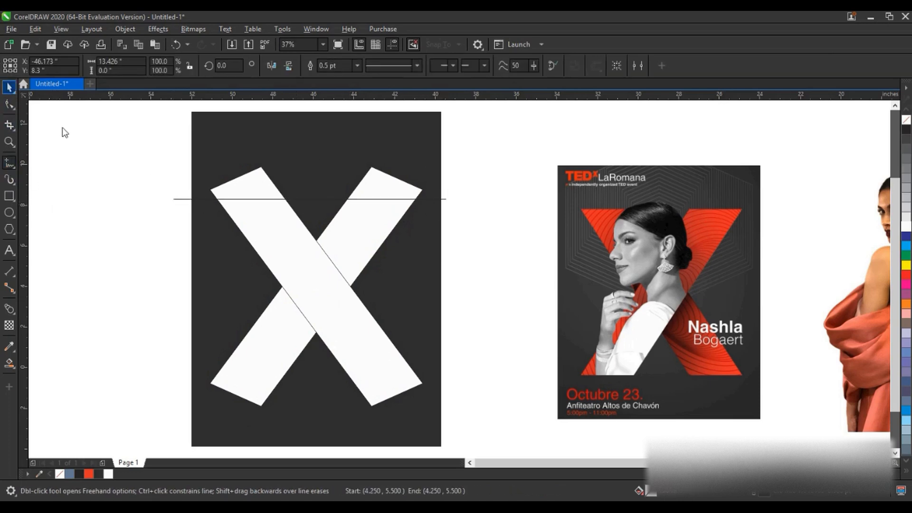
pyautogui.moveTo(309, 198); pyautogui.dragTo(313, 380)
pyautogui.keyDown('shift'); pyautogui.click(447, 199); pyautogui.keyUp('shift')
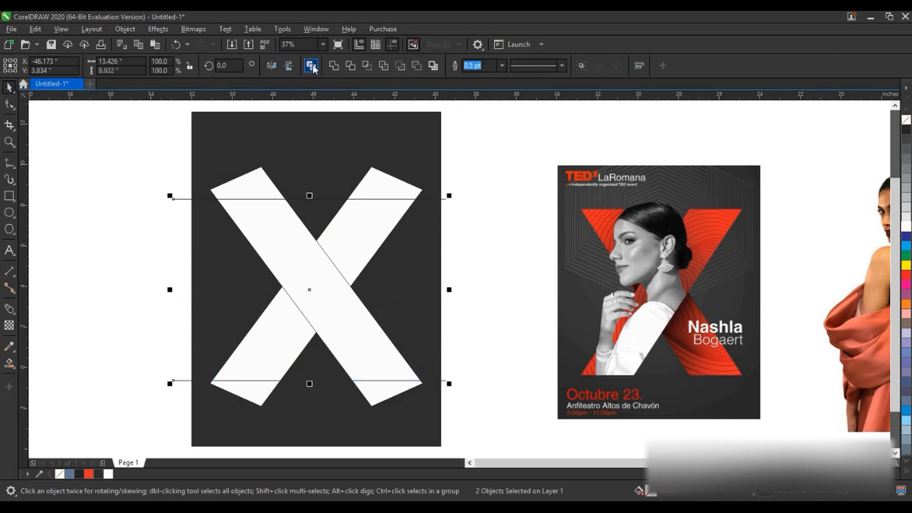
# Step: Remove the fill from both crossed bars and give them white outlines
pyautogui.click(259, 172)
pyautogui.click(906, 120)
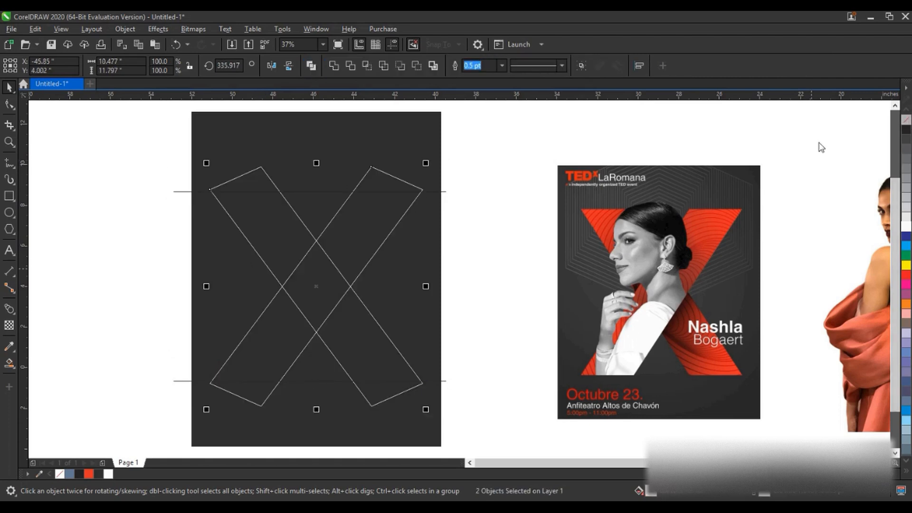
pyautogui.click(158, 298)
# Step: Use Smart Fill to colour the X's centre diamond and its four arms between the two lines blue-grey
pyautogui.click(11, 364)
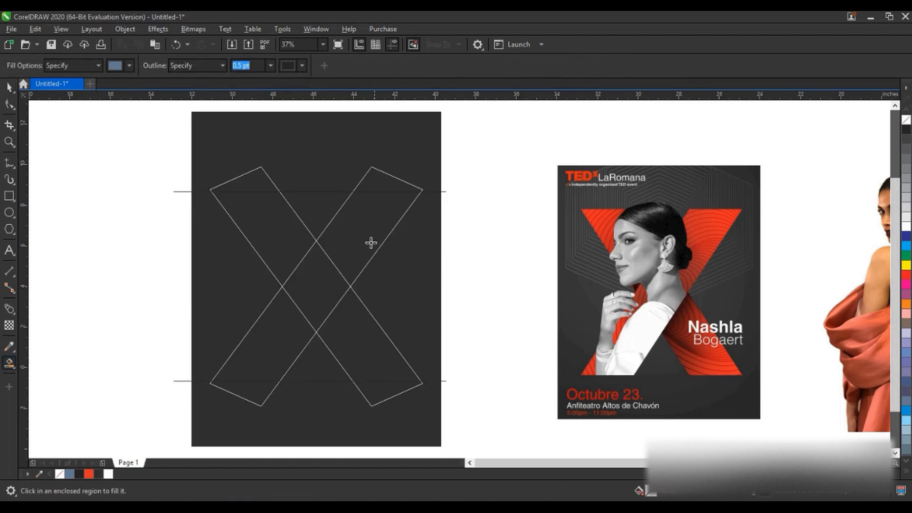
pyautogui.click(358, 239)
pyautogui.click(309, 292)
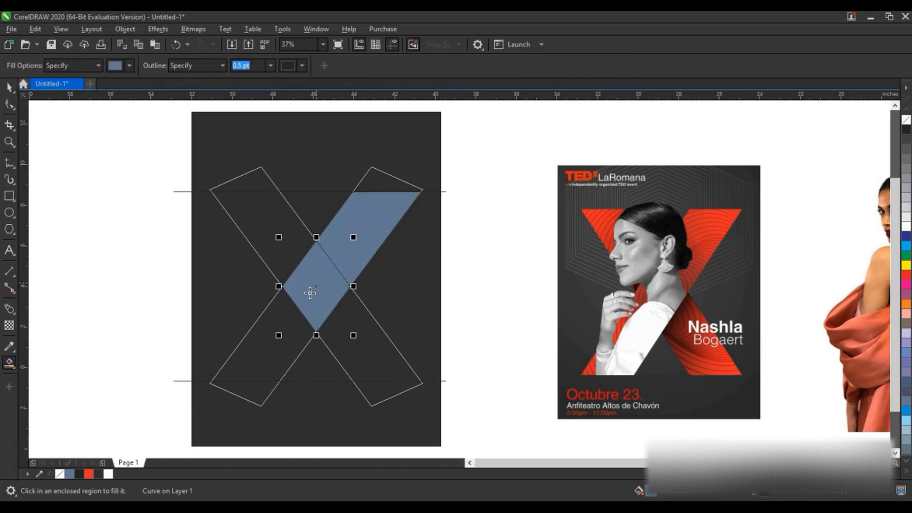
pyautogui.click(267, 334)
pyautogui.click(291, 228)
pyautogui.click(359, 329)
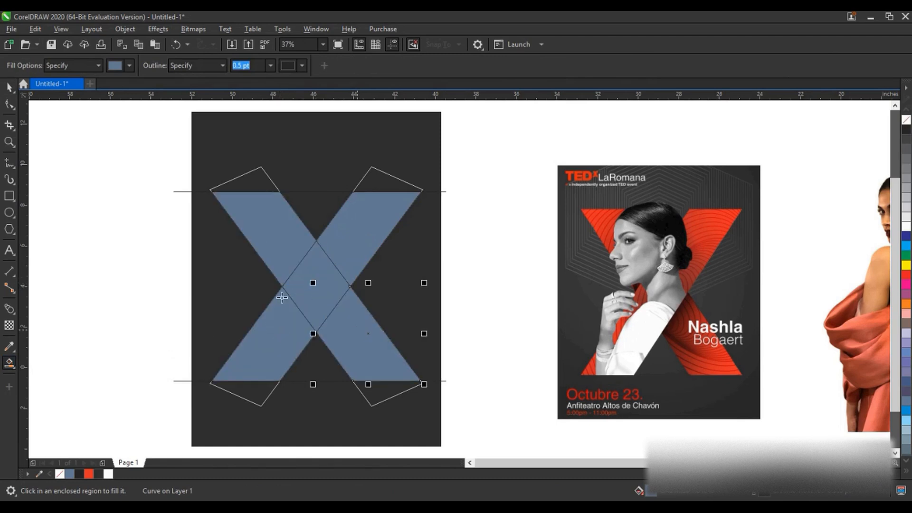
# Step: Delete the original bar outlines and the two horizontal cutting lines, leaving the blue-grey X pieces
pyautogui.press('space')
pyautogui.click(261, 169)
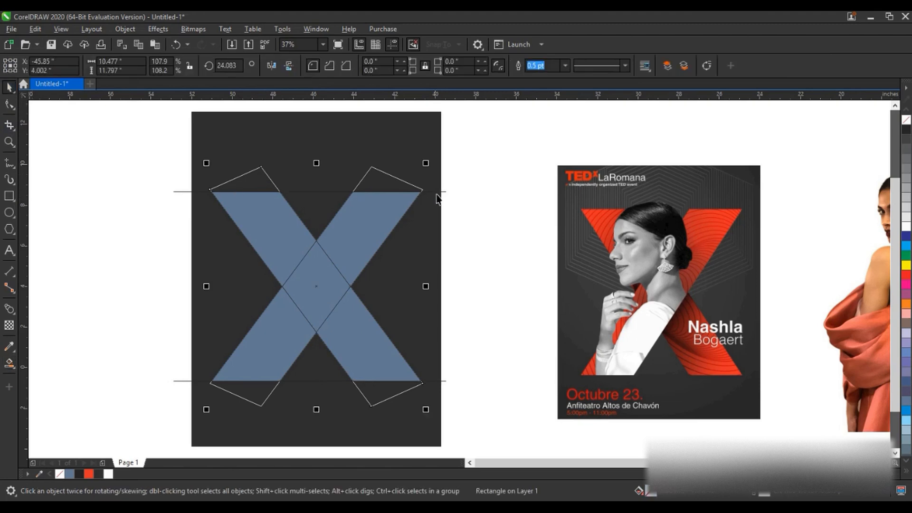
pyautogui.press('Delete')
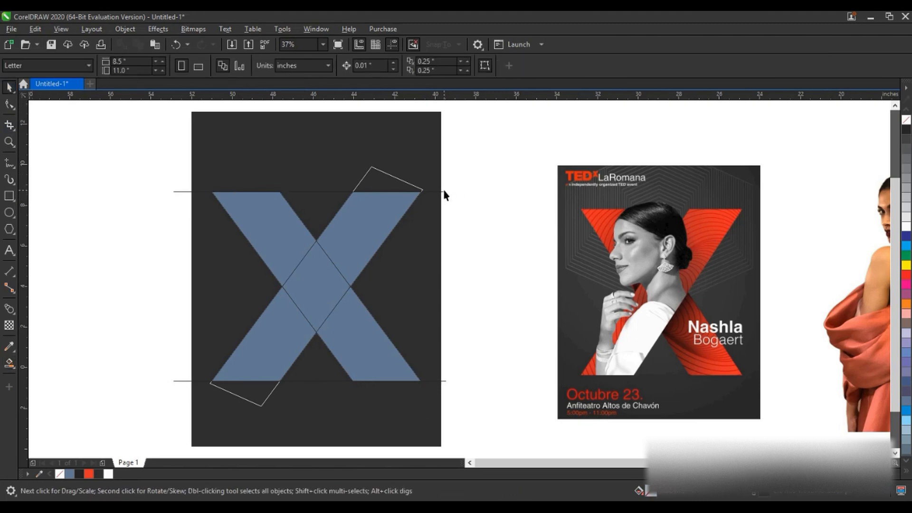
pyautogui.click(444, 192)
pyautogui.press('Delete')
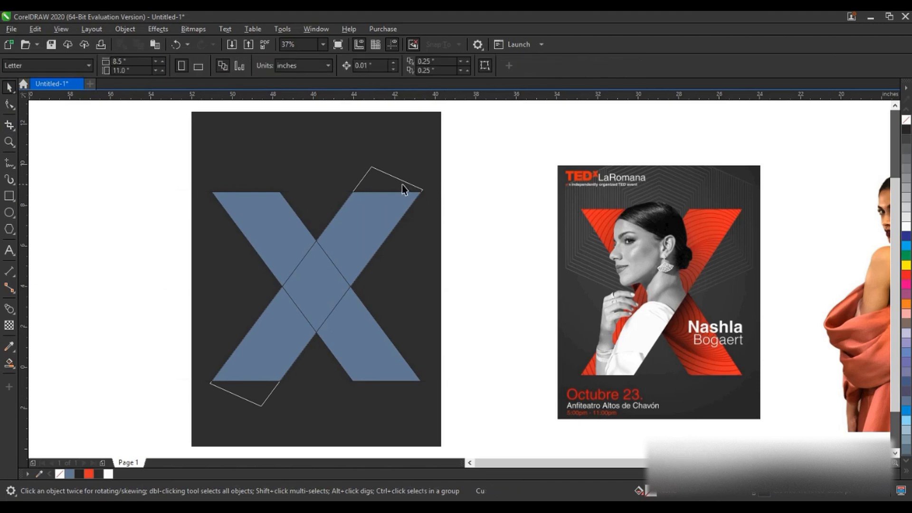
pyautogui.click(401, 184)
pyautogui.press('Delete')
# Step: Weld the X's centre diamond with its upper-right and lower-left arms into one diagonal stroke
pyautogui.click(358, 345)
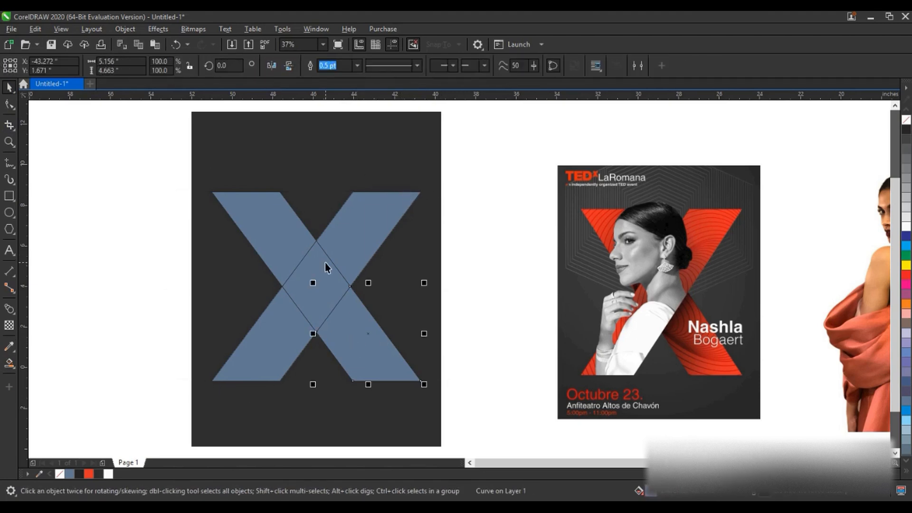
pyautogui.click(319, 268)
pyautogui.keyDown('shift'); pyautogui.click(359, 234); pyautogui.keyUp('shift')
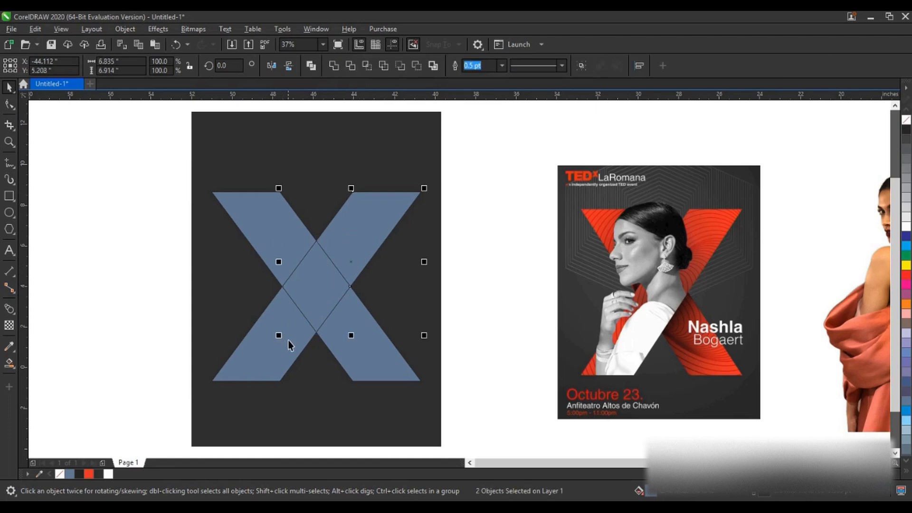
pyautogui.keyDown('shift'); pyautogui.click(288, 340); pyautogui.keyUp('shift')
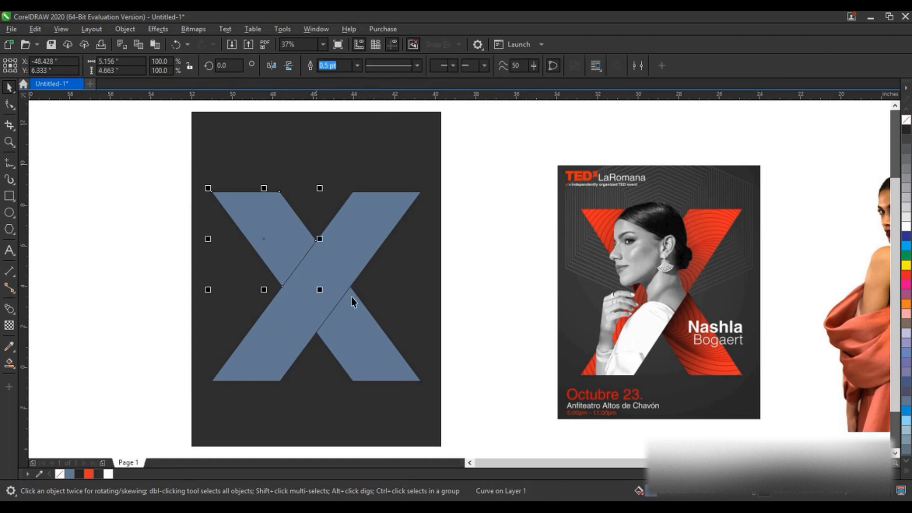
# Step: Join the X's upper-left and lower-right arms into one object
pyautogui.keyDown('shift'); pyautogui.click(361, 304); pyautogui.keyUp('shift')
pyautogui.click(335, 67)
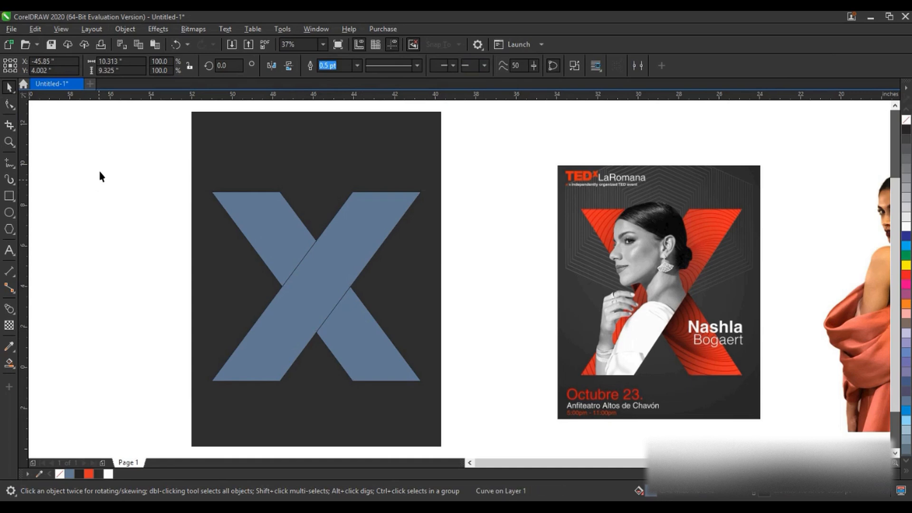
# Step: Scale the whole X down to about 9.8 by 8.86 inches and fill it with orange-red
pyautogui.moveTo(112, 157); pyautogui.dragTo(419, 379)
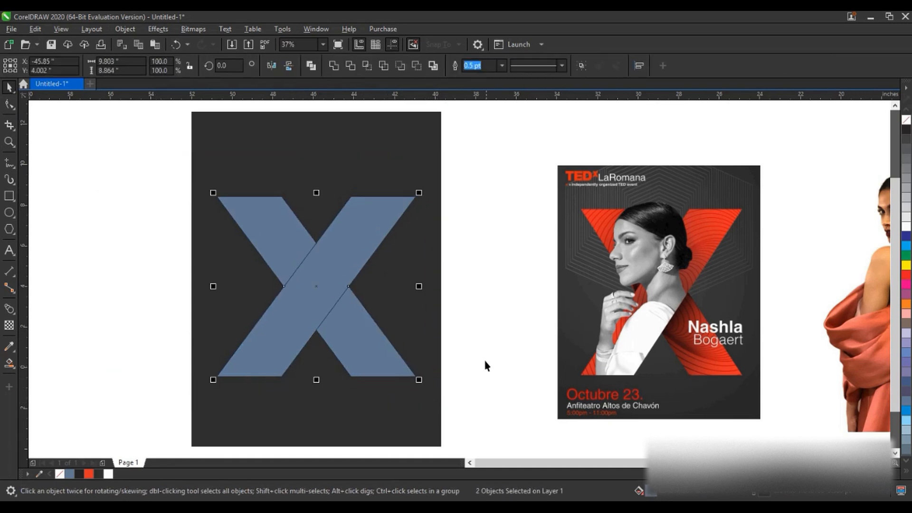
pyautogui.click(88, 474)
pyautogui.click(101, 322)
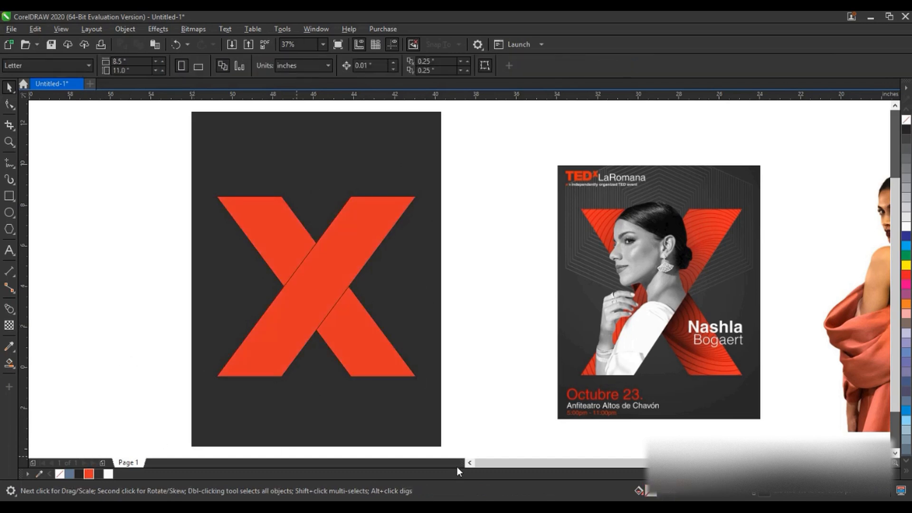
# Step: Draw a circle about 10.76 inches across on the empty area beside the poster and give it a 3.0 pt outline
pyautogui.click(469, 465)
pyautogui.click(469, 464)
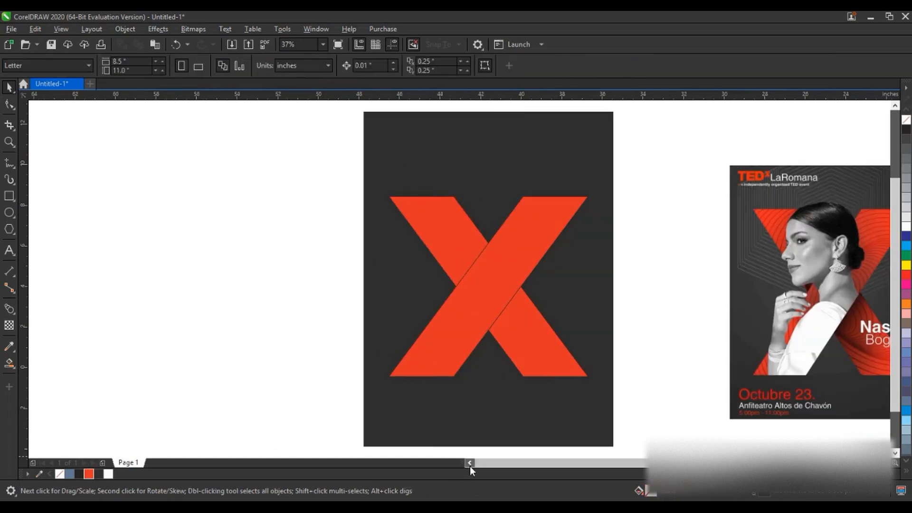
pyautogui.click(9, 213)
pyautogui.moveTo(60, 175); pyautogui.dragTo(190, 394)
pyautogui.click(10, 87)
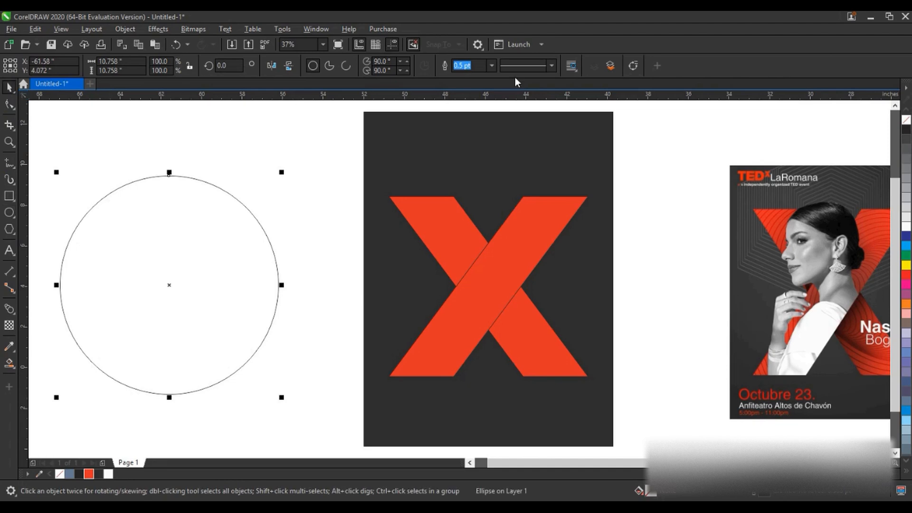
pyautogui.click(491, 65)
pyautogui.click(475, 120)
pyautogui.click(490, 66)
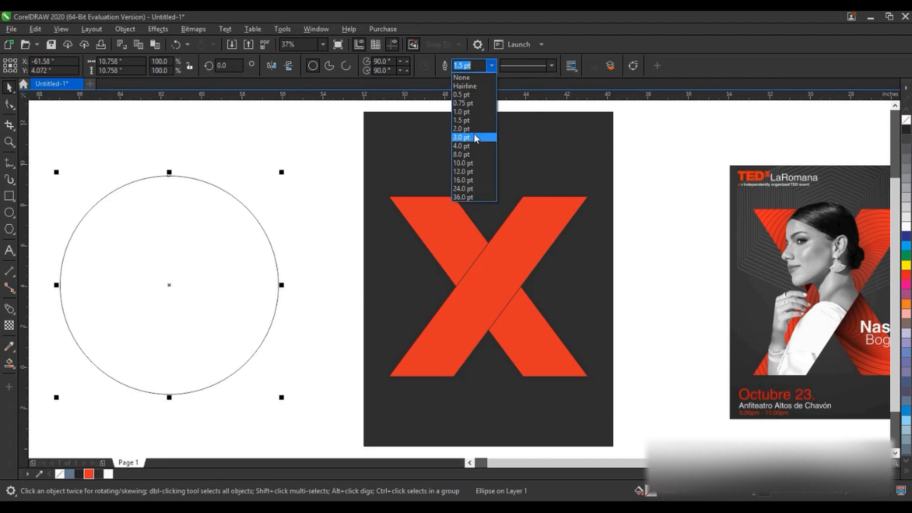
pyautogui.click(475, 134)
# Step: Make a copy of the circle about 4 inches across and blend both in 20 steps, with the small circle offset toward the lower left inside
pyautogui.moveTo(280, 174); pyautogui.dragTo(144, 310)
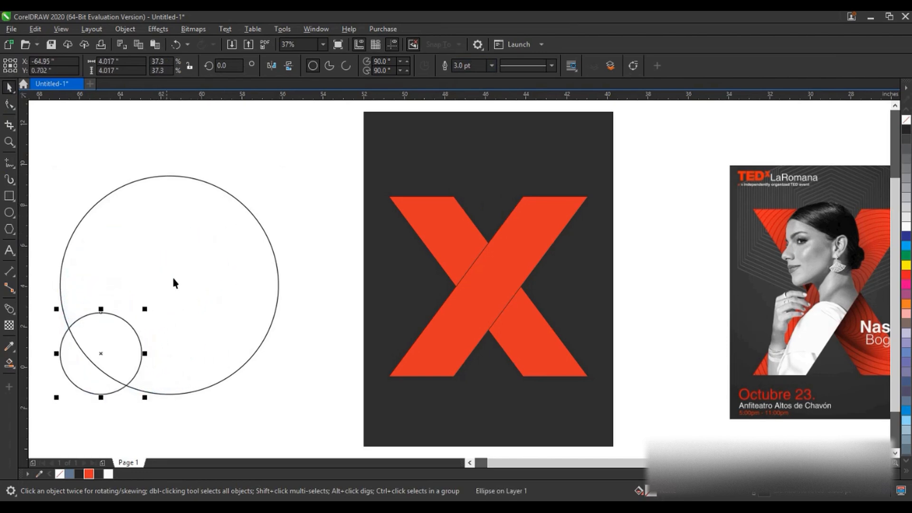
pyautogui.click(16, 312)
pyautogui.moveTo(101, 353); pyautogui.dragTo(254, 217)
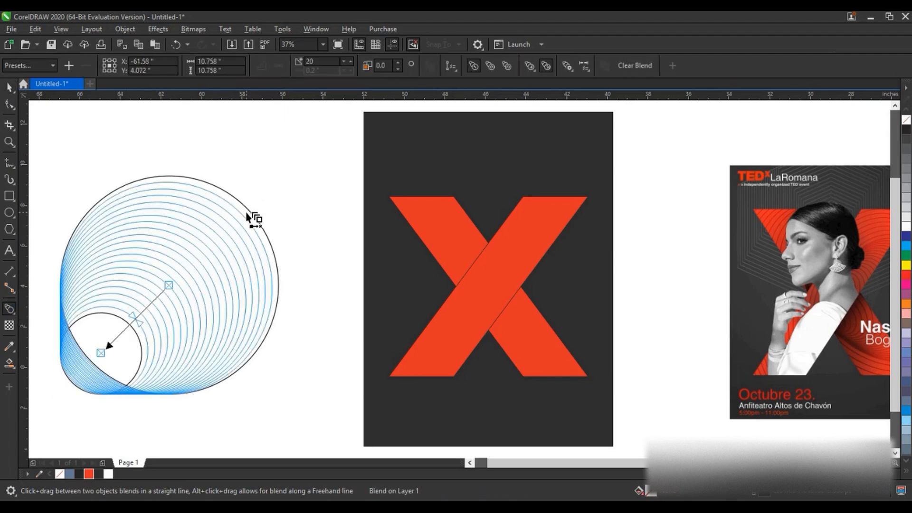
pyautogui.moveTo(106, 351); pyautogui.dragTo(132, 330)
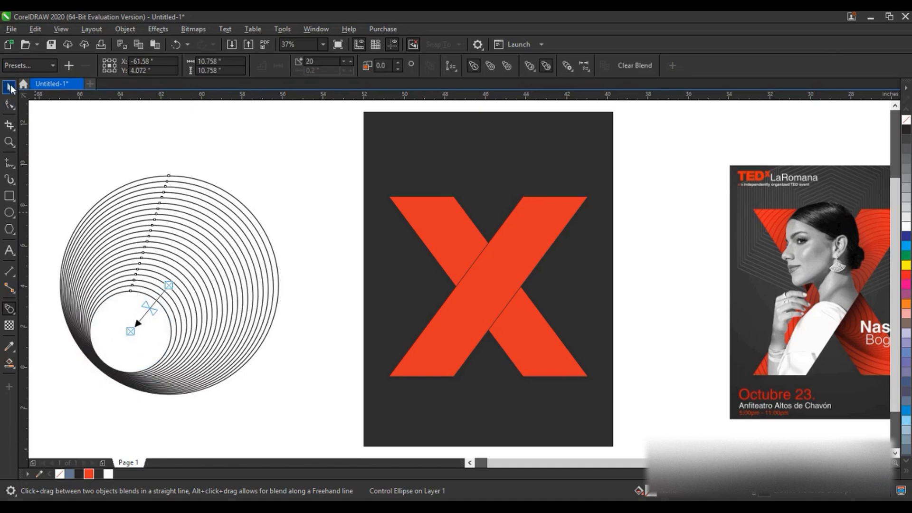
# Step: Break the blend apart and combine all the circles into a single curve
pyautogui.click(9, 86)
pyautogui.click(126, 29)
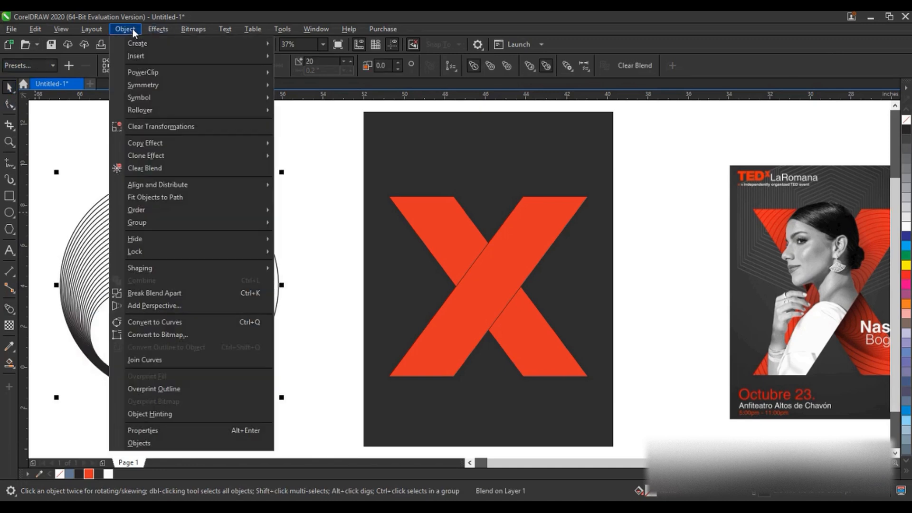
pyautogui.click(184, 293)
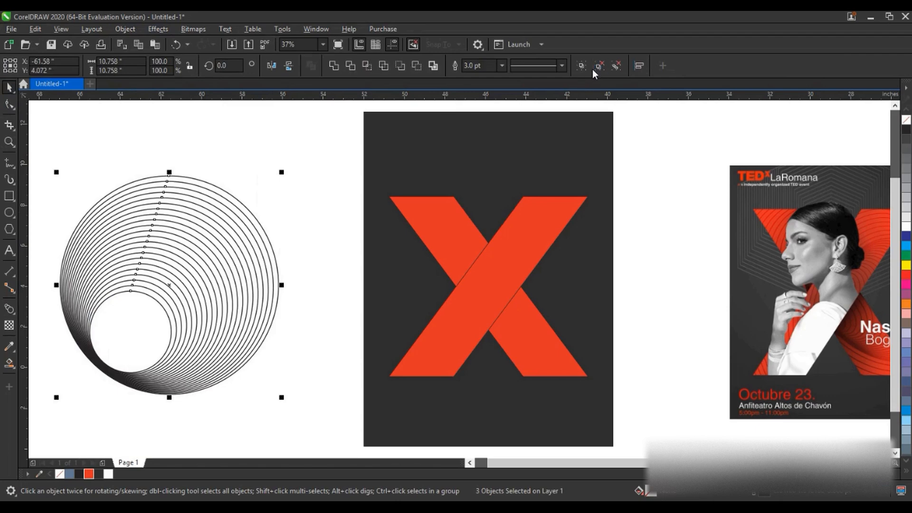
pyautogui.click(231, 256)
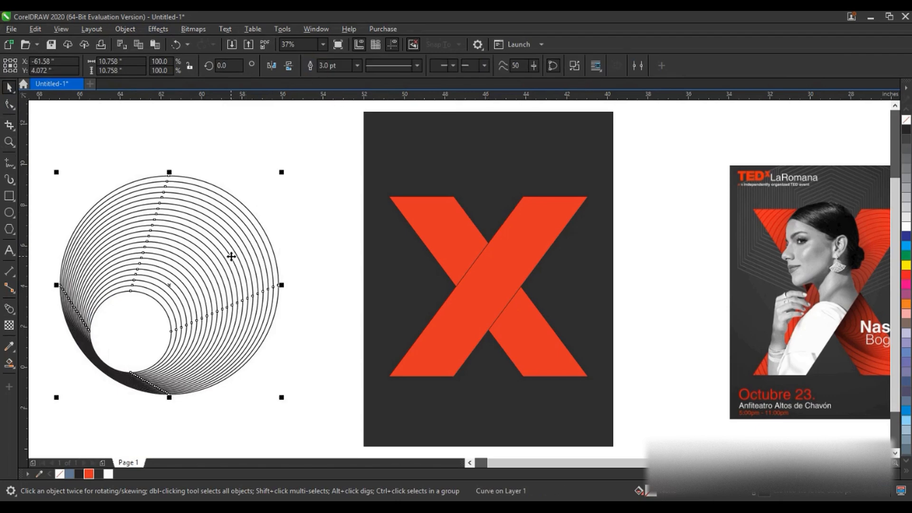
# Step: Place the ring pattern over the X, enlarge it to about 12.67 inches and rotate it about 134 degrees to cover all four arms
pyautogui.moveTo(231, 256); pyautogui.dragTo(551, 260)
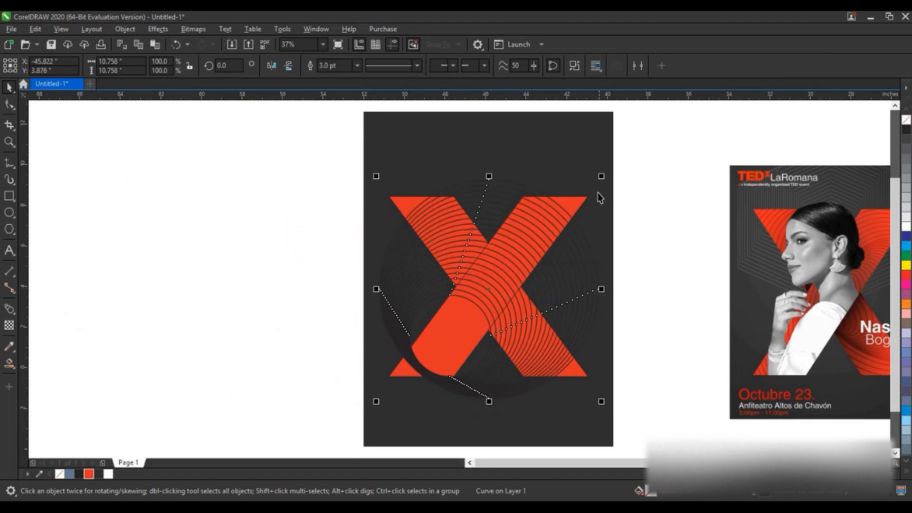
pyautogui.moveTo(603, 177); pyautogui.dragTo(621, 156)
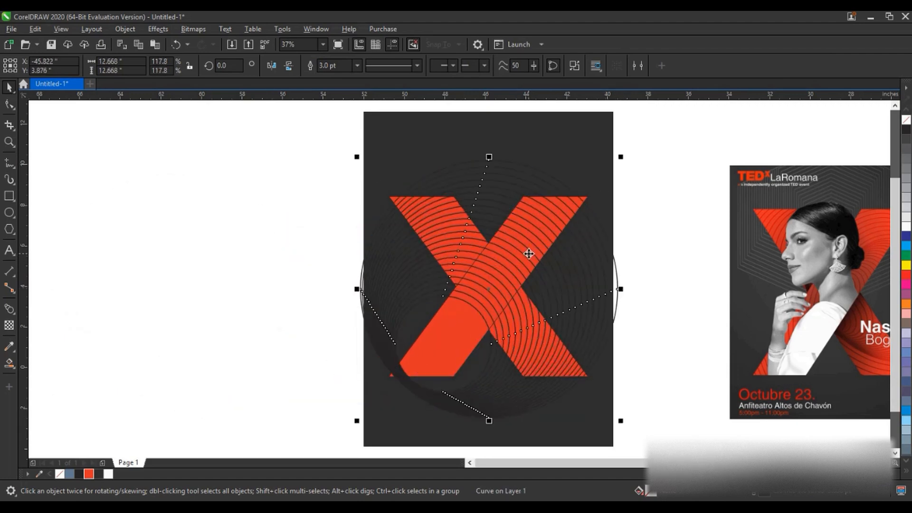
pyautogui.moveTo(527, 252); pyautogui.dragTo(526, 257)
pyautogui.moveTo(615, 158); pyautogui.dragTo(259, 291)
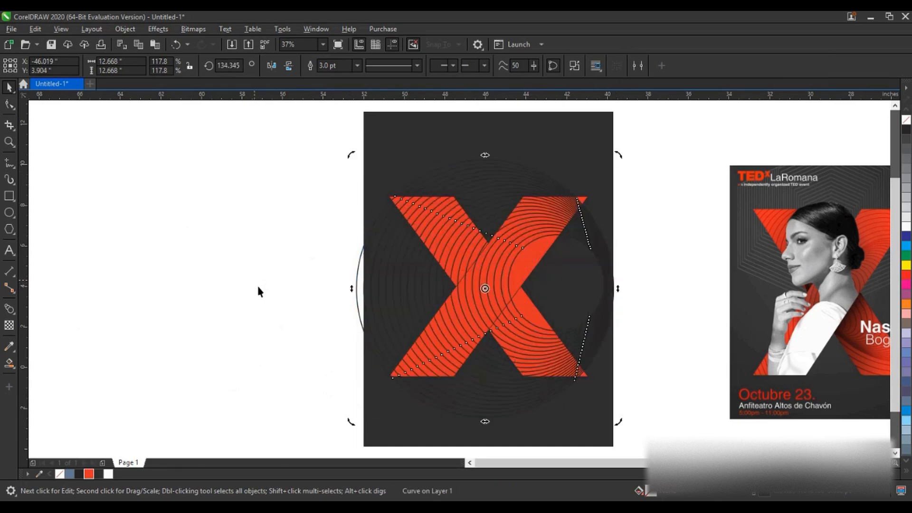
pyautogui.moveTo(531, 326); pyautogui.dragTo(544, 325)
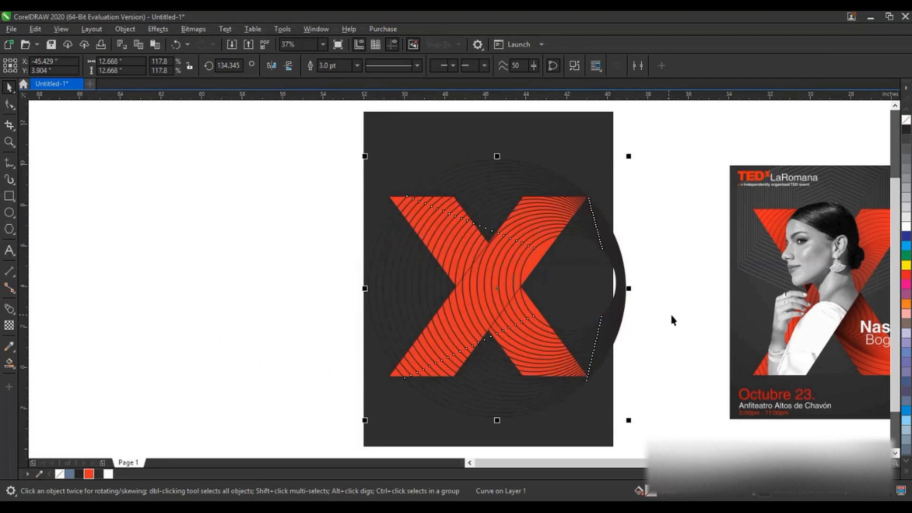
# Step: Send the ring pattern behind the X and the dark grey background, and convert its outlines to objects
pyautogui.hotkey('ctrl', 'pagedown')
pyautogui.hotkey('ctrl', 'pagedown')
pyautogui.hotkey('ctrl', 'pagedown')
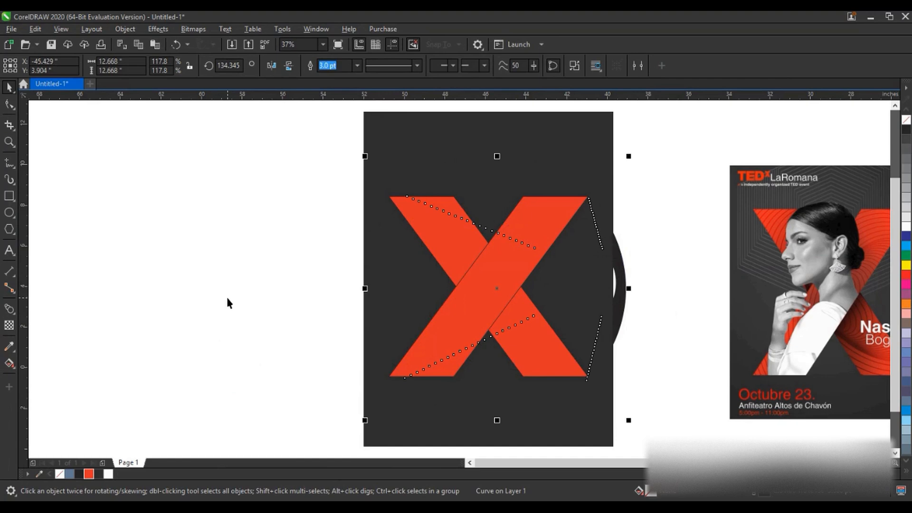
pyautogui.click(132, 27)
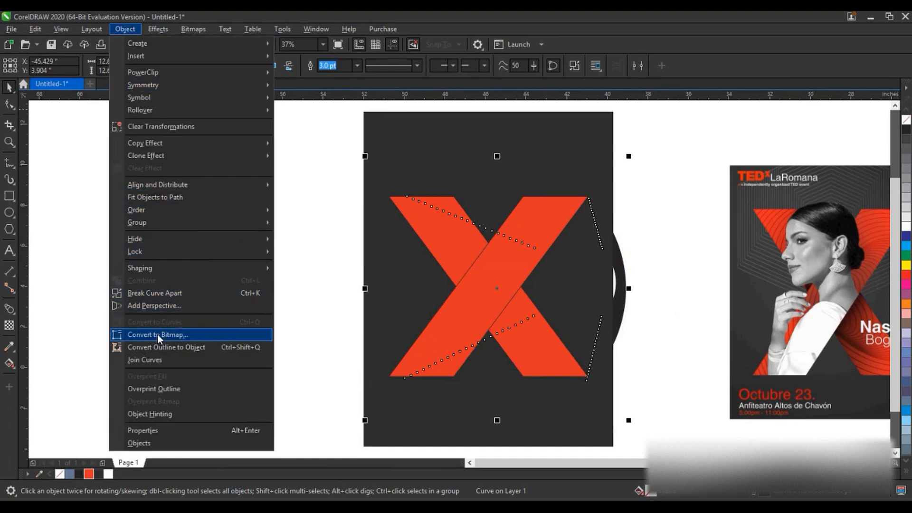
pyautogui.click(159, 346)
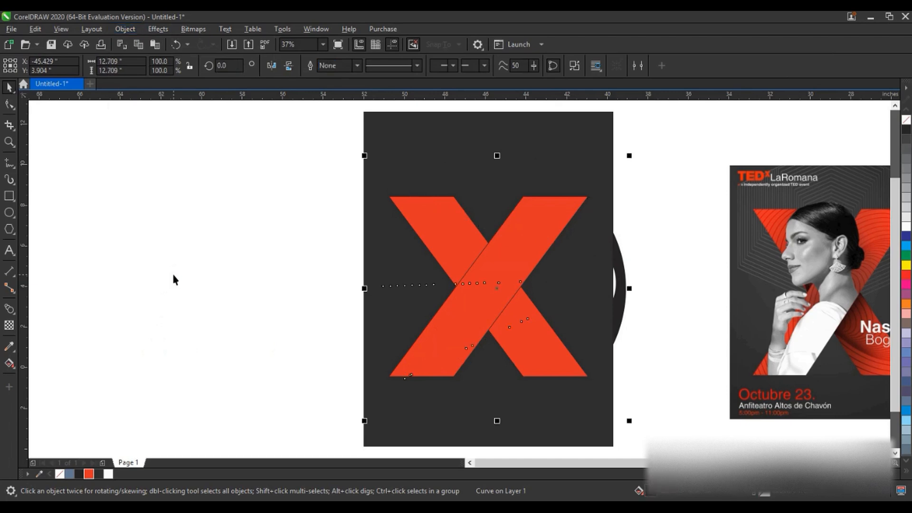
# Step: Change the ring pattern's fill to a dark red
pyautogui.click(636, 297)
pyautogui.click(622, 293)
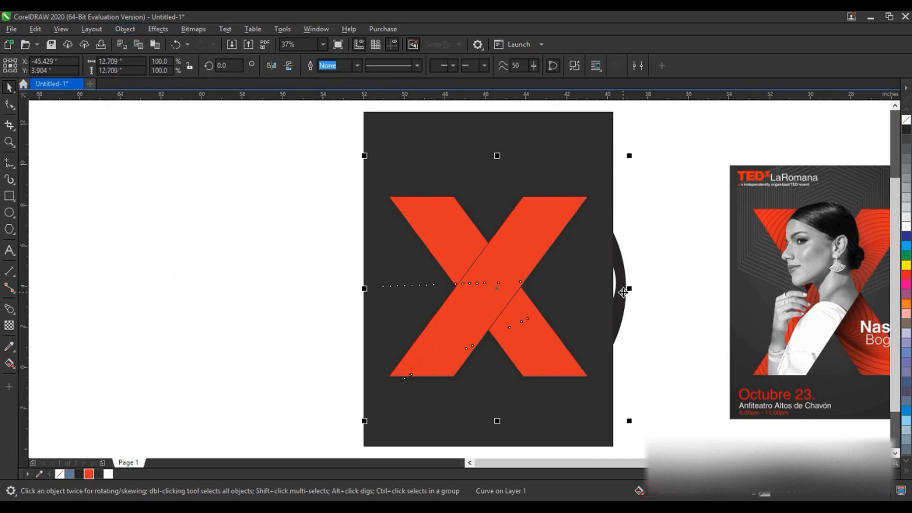
pyautogui.click(90, 473)
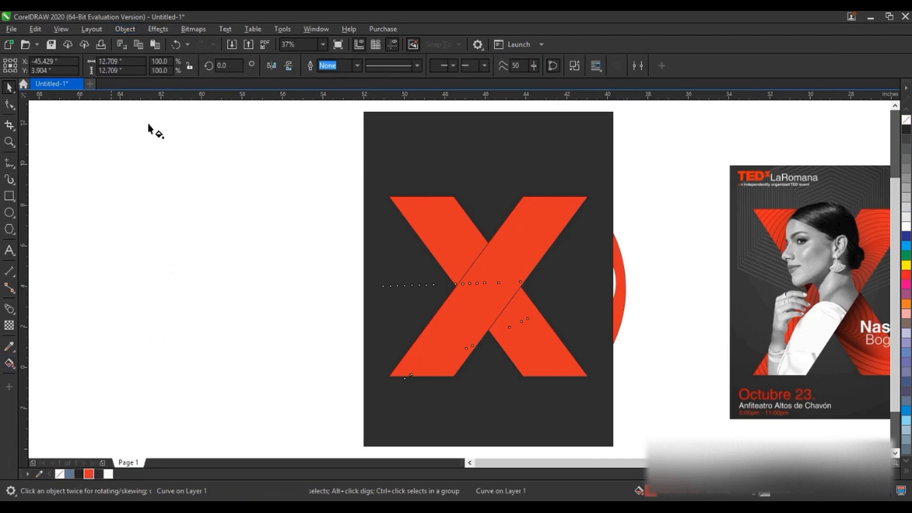
pyautogui.click(154, 65)
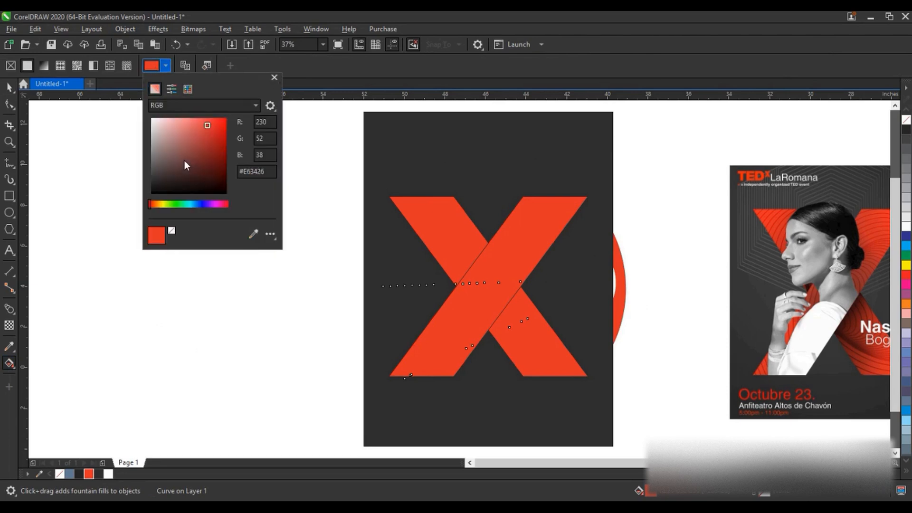
pyautogui.moveTo(216, 131); pyautogui.dragTo(221, 144)
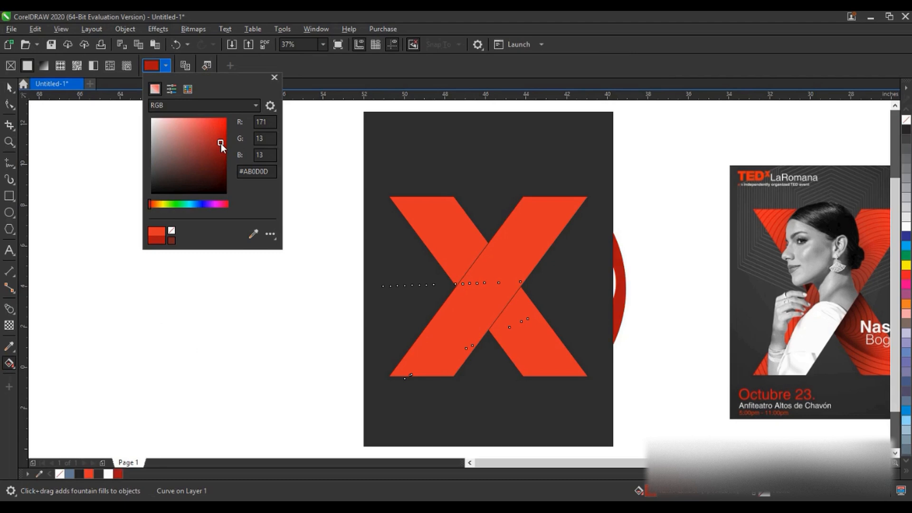
pyautogui.click(9, 88)
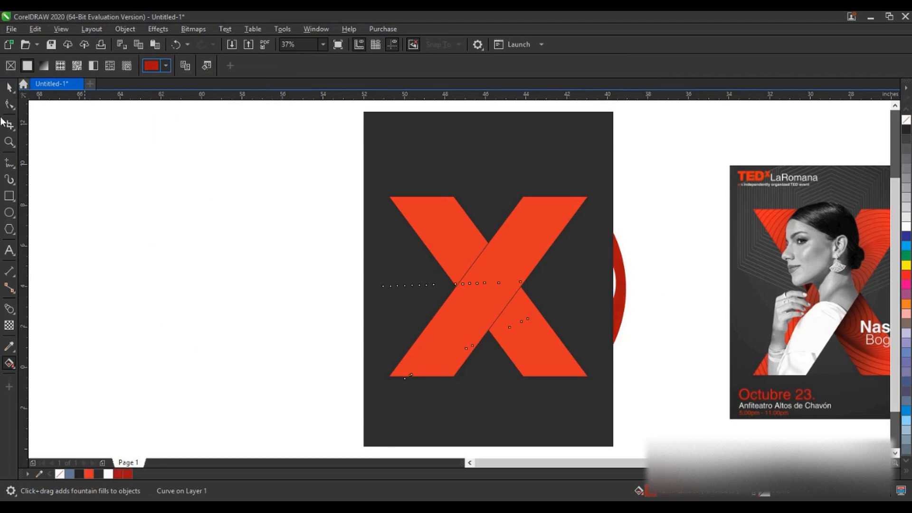
pyautogui.click(9, 88)
pyautogui.click(719, 304)
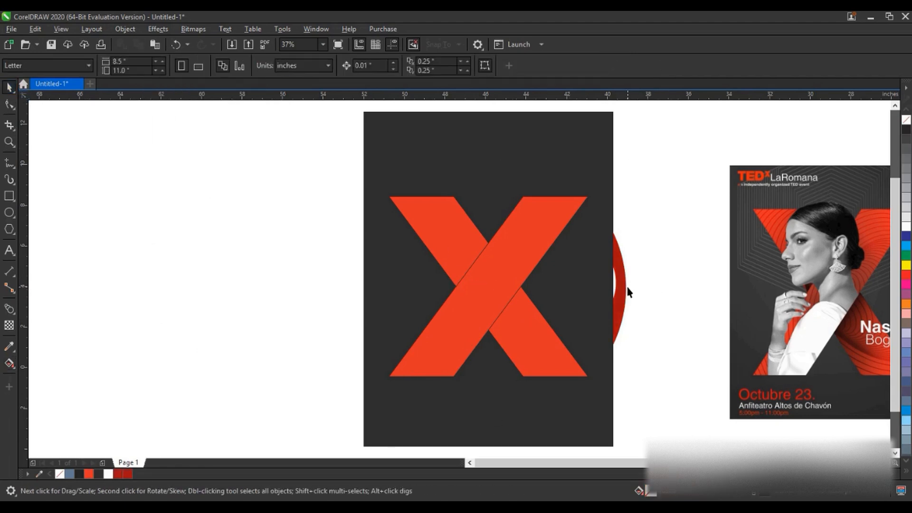
# Step: PowerClip a copy of the dark red rings inside the X's lower-left to upper-right stroke
pyautogui.click(626, 287)
pyautogui.rightClick(626, 288)
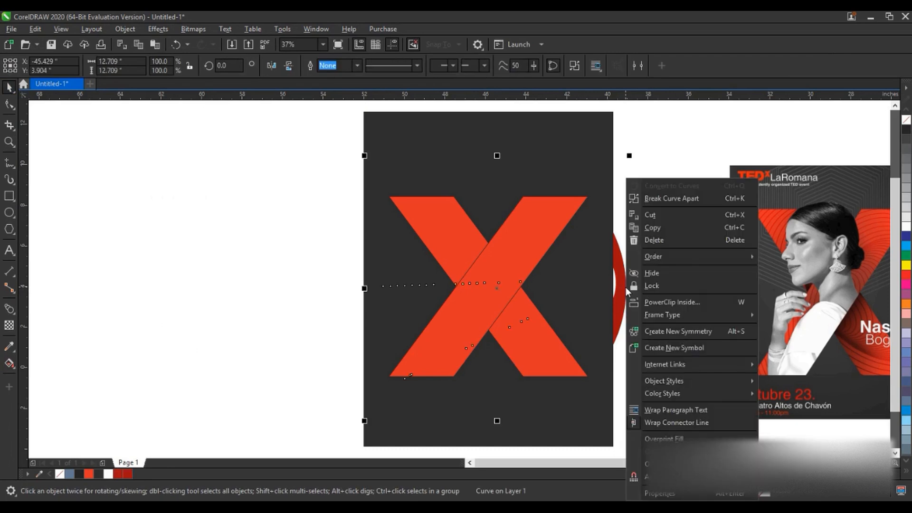
pyautogui.click(653, 301)
pyautogui.click(556, 209)
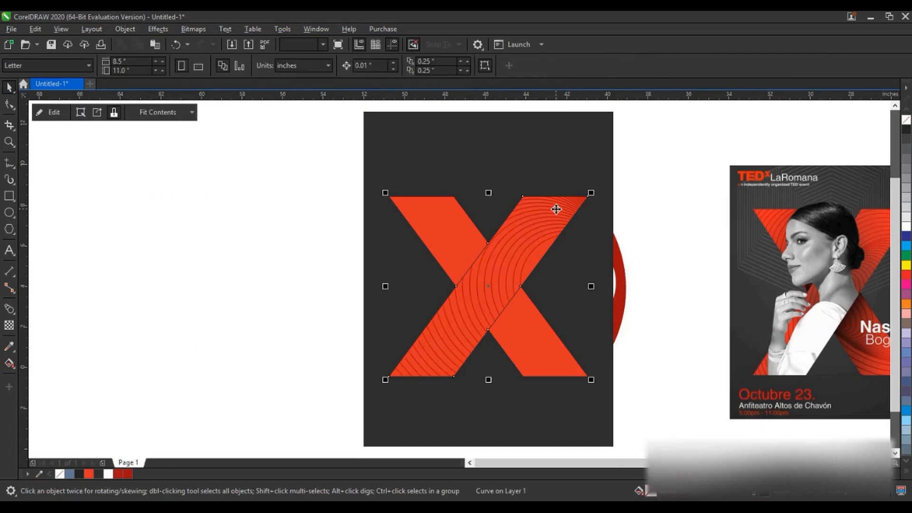
# Step: PowerClip the remaining dark red rings inside the X's upper-left and lower-right arms
pyautogui.rightClick(618, 288)
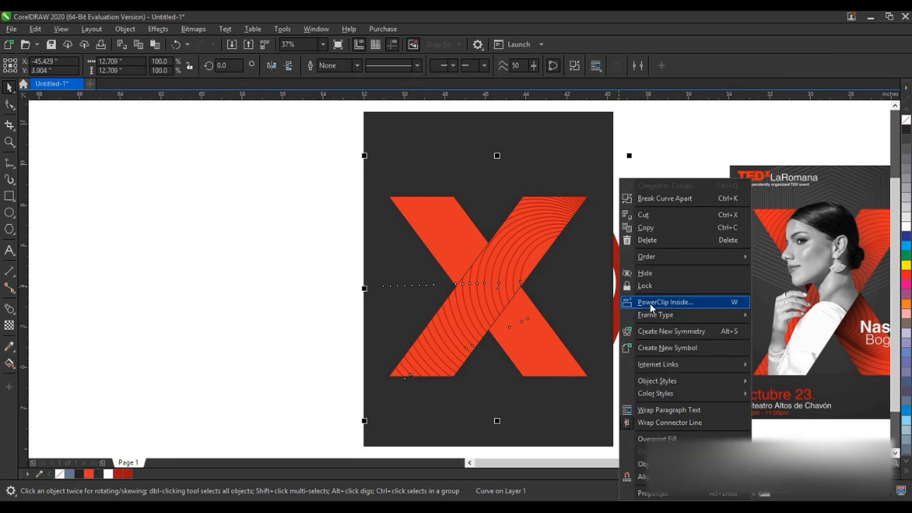
pyautogui.click(650, 303)
pyautogui.click(403, 202)
pyautogui.click(258, 213)
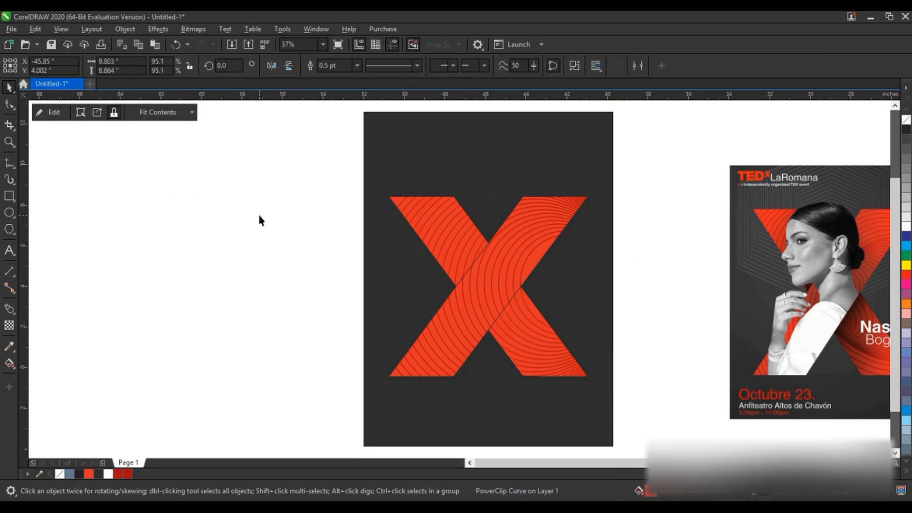
# Step: Add a drop shadow to the X's lower-left to upper-right stroke, cast toward the lower right with opacity 84
pyautogui.click(484, 268)
pyautogui.hotkey('shift', 'F2')
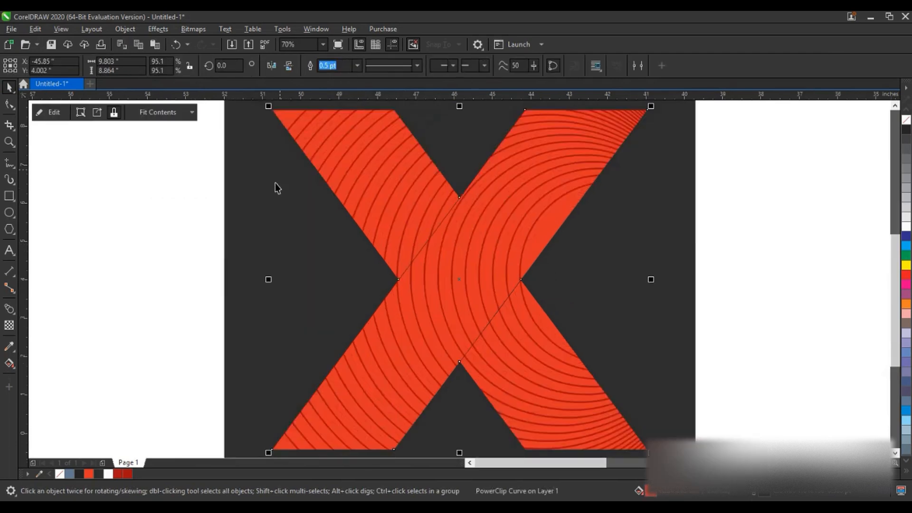
pyautogui.click(18, 315)
pyautogui.click(43, 309)
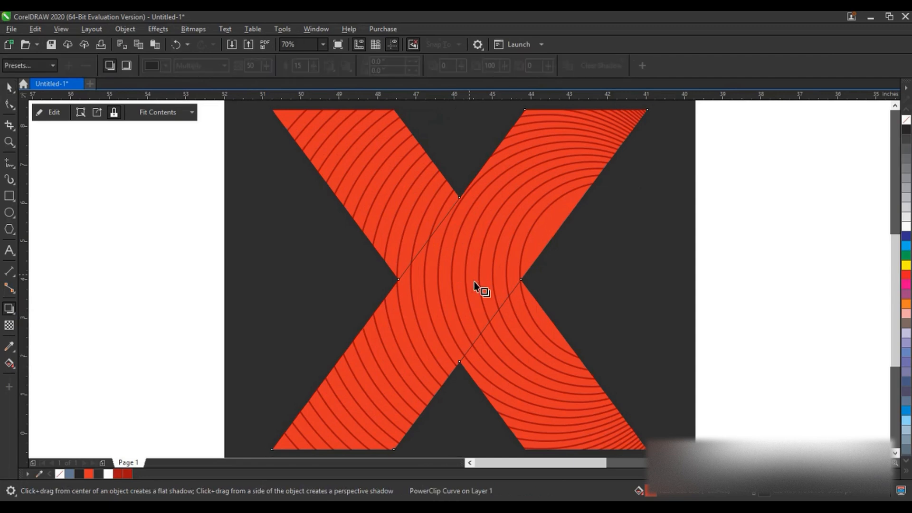
pyautogui.moveTo(473, 283); pyautogui.dragTo(649, 443)
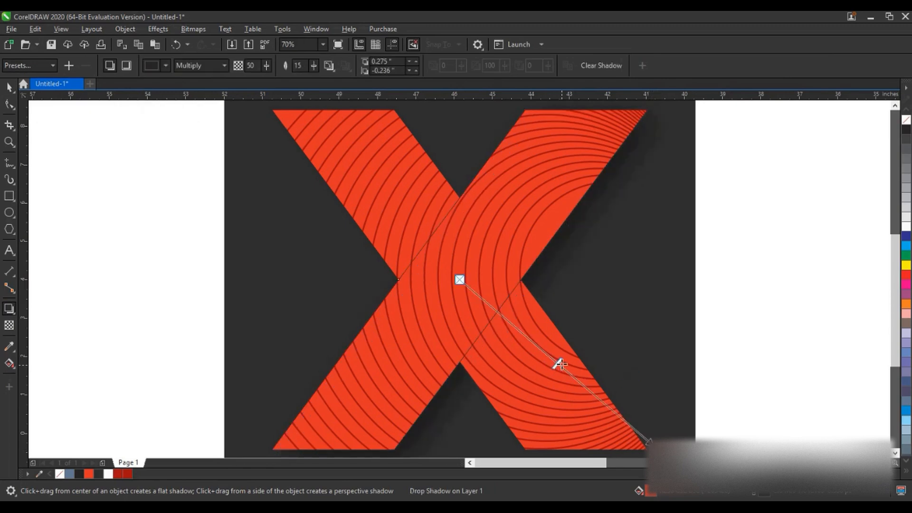
pyautogui.moveTo(560, 361); pyautogui.dragTo(626, 418)
# Step: Break the drop shadow apart from its stroke and bring the shadow to the front
pyautogui.click(9, 88)
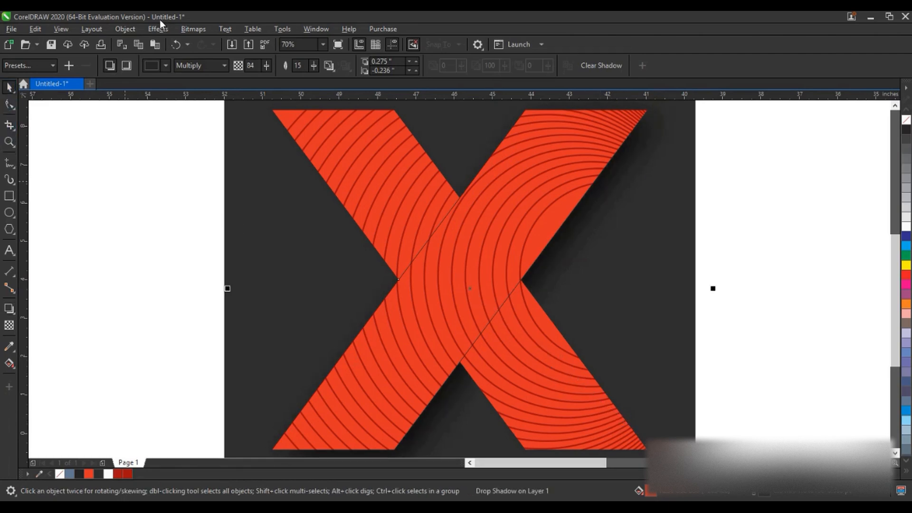
pyautogui.click(124, 28)
pyautogui.click(150, 290)
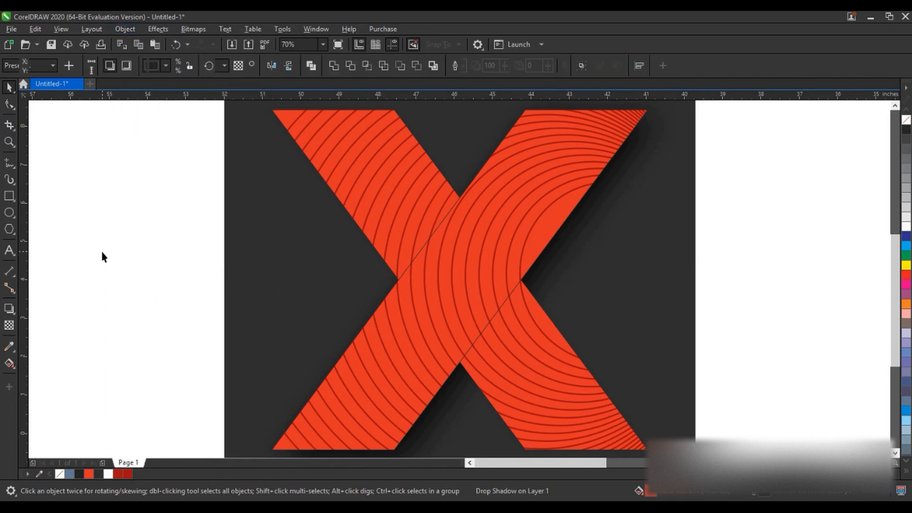
pyautogui.click(563, 281)
pyautogui.hotkey('shift', 'pageup')
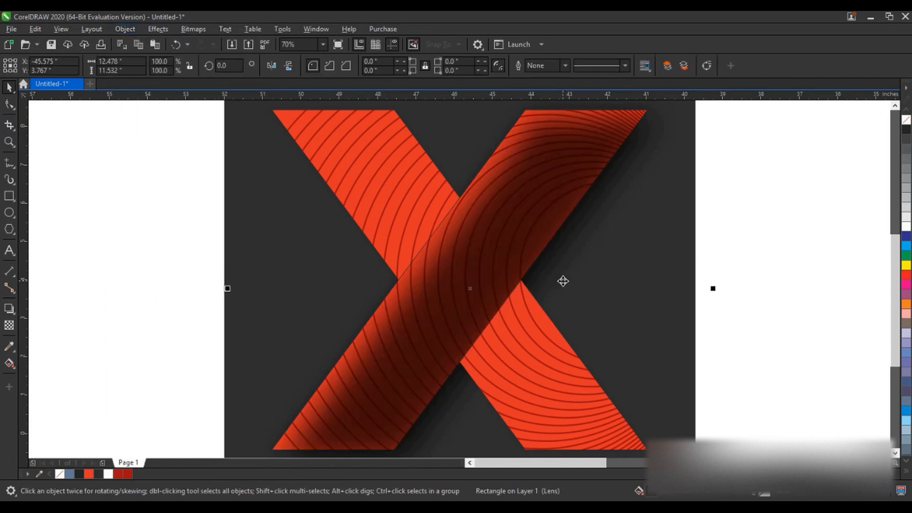
# Step: Undo bringing the shadow forward, and bring the shadow together with the lower-left to upper-right stroke to the front
pyautogui.hotkey('ctrl', 'z')
pyautogui.scroll(-2, 562, 280)
pyautogui.keyDown('shift'); pyautogui.click(561, 195); pyautogui.keyUp('shift')
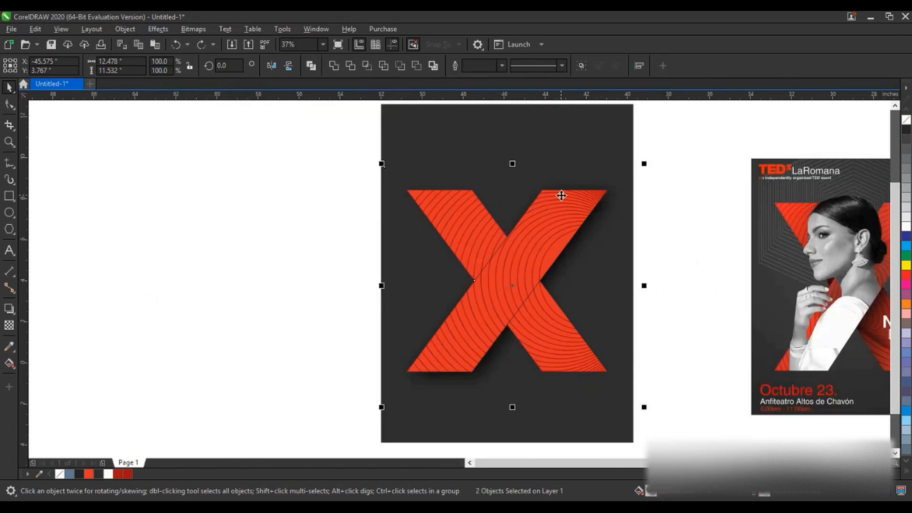
pyautogui.hotkey('shift', 'pageup')
# Step: Remove the outlines from the X's parts and scale the whole X to about 97.8%
pyautogui.moveTo(267, 143); pyautogui.dragTo(711, 434)
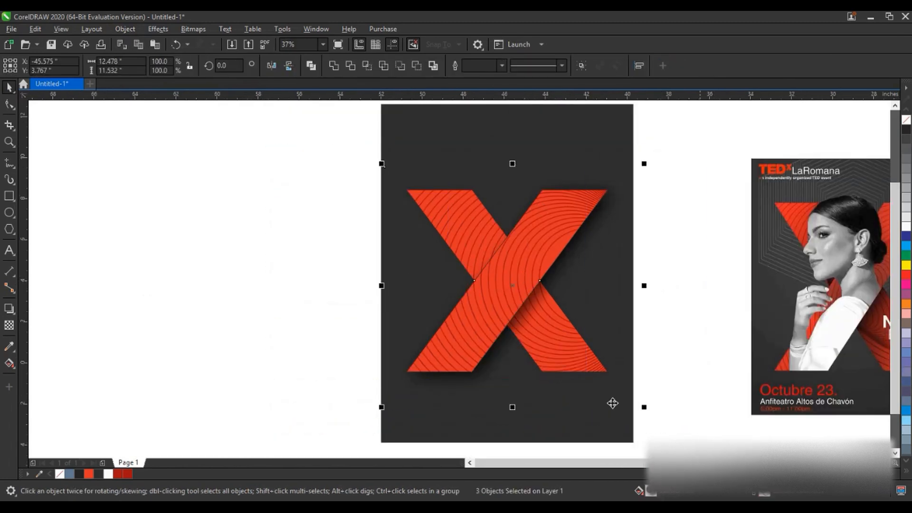
pyautogui.rightClick(59, 473)
pyautogui.click(101, 374)
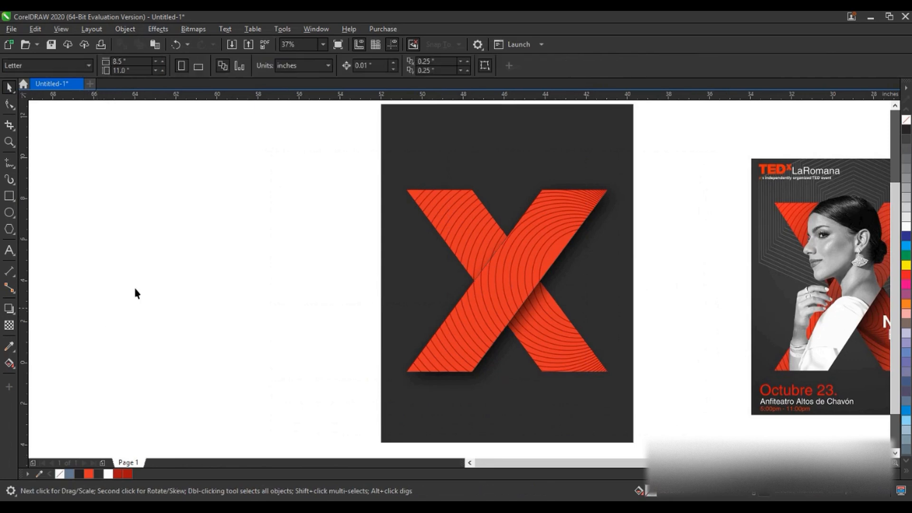
pyautogui.moveTo(215, 168); pyautogui.dragTo(610, 377)
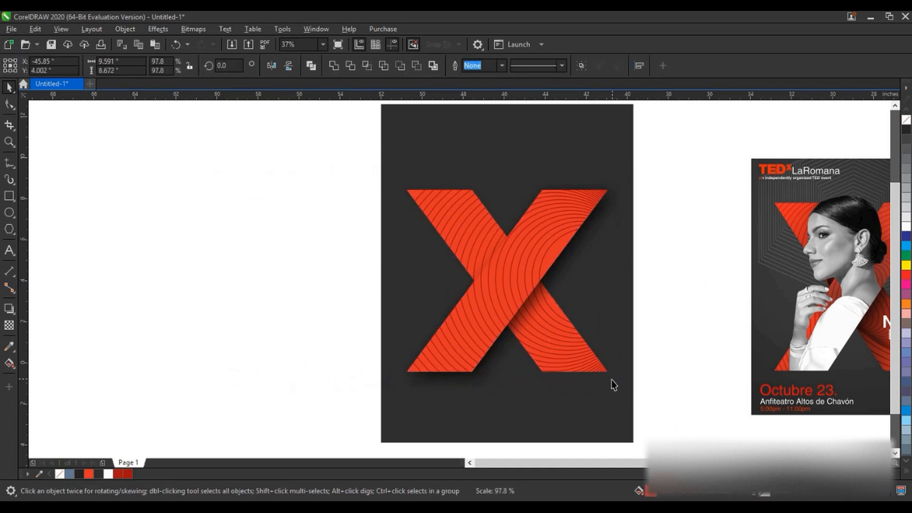
pyautogui.click(158, 309)
# Step: Draw a six-sided polygon about 8 by 9.25 inches beside the poster, trying a smaller size and undoing it
pyautogui.press('y')
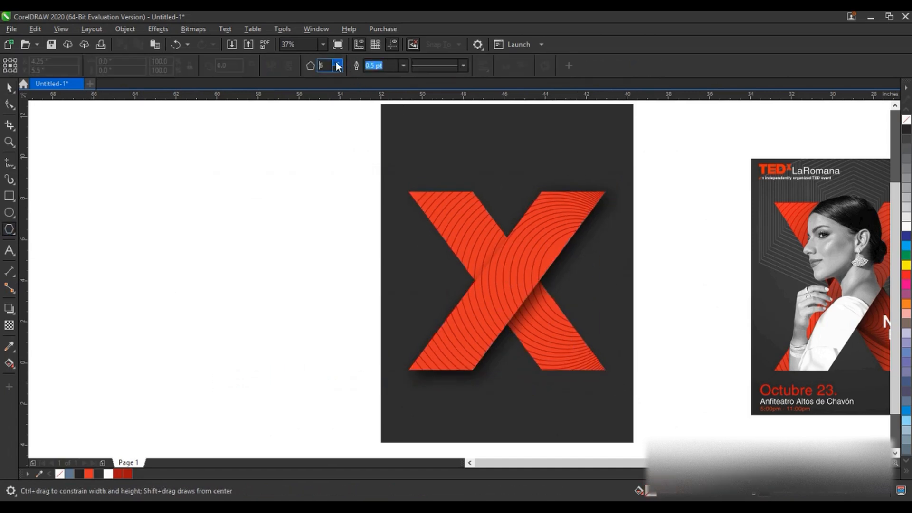
pyautogui.moveTo(163, 168); pyautogui.dragTo(328, 357)
pyautogui.click(9, 88)
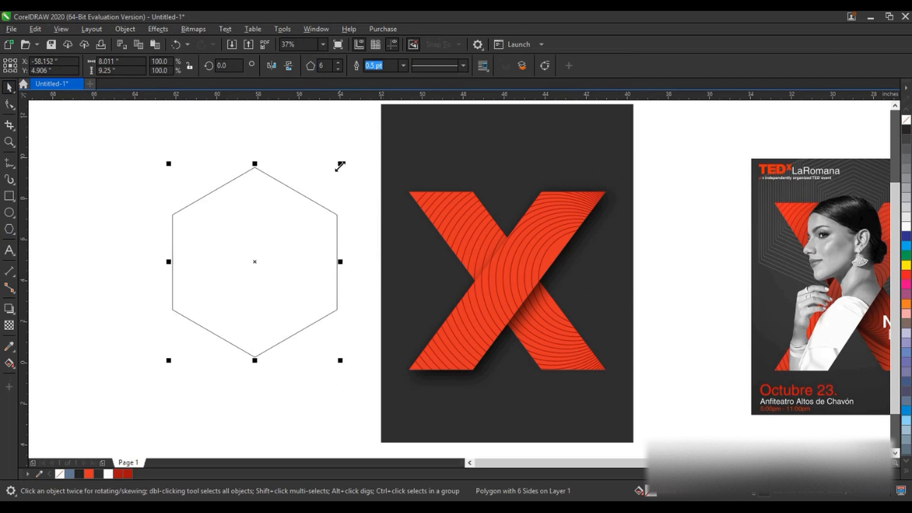
pyautogui.moveTo(340, 166); pyautogui.dragTo(291, 223)
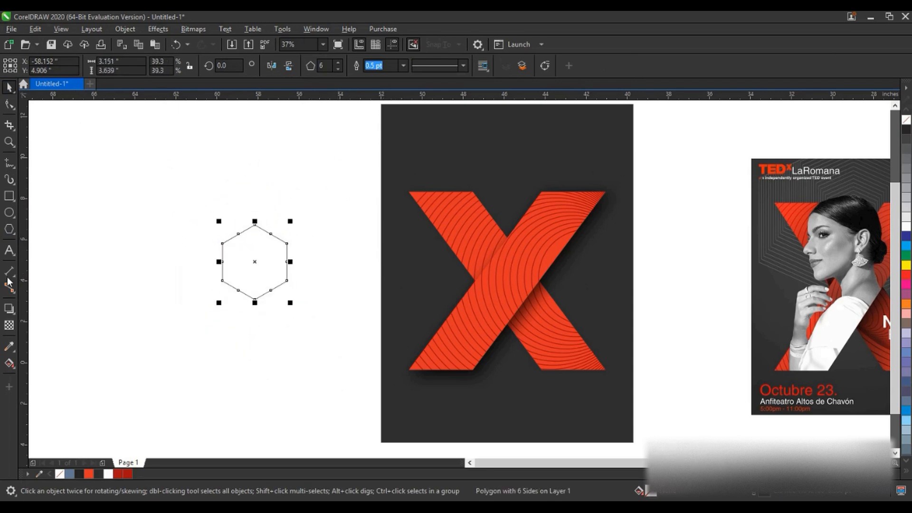
pyautogui.hotkey('ctrl', 'z')
# Step: Add an inward contour to the hexagon with 27 steps and a 0.133-inch offset
pyautogui.click(16, 318)
pyautogui.click(47, 322)
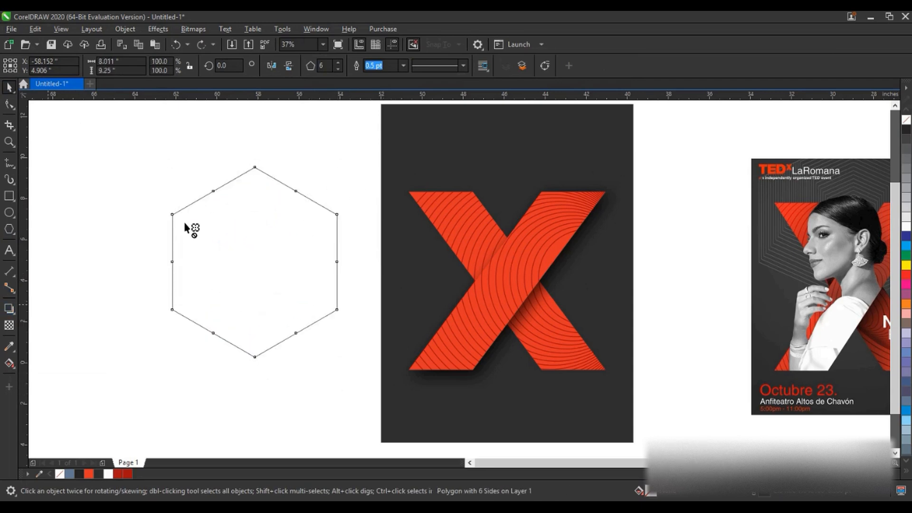
pyautogui.moveTo(257, 169); pyautogui.dragTo(259, 248)
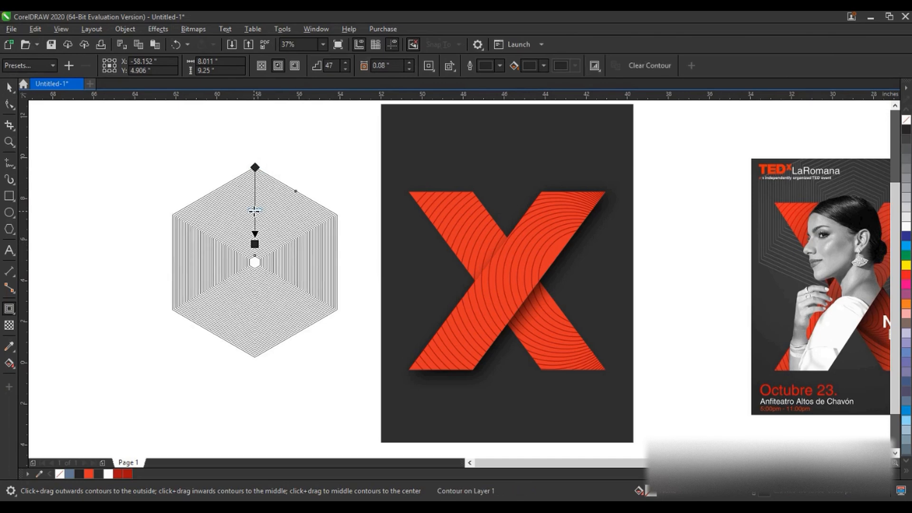
pyautogui.moveTo(258, 204); pyautogui.dragTo(258, 203)
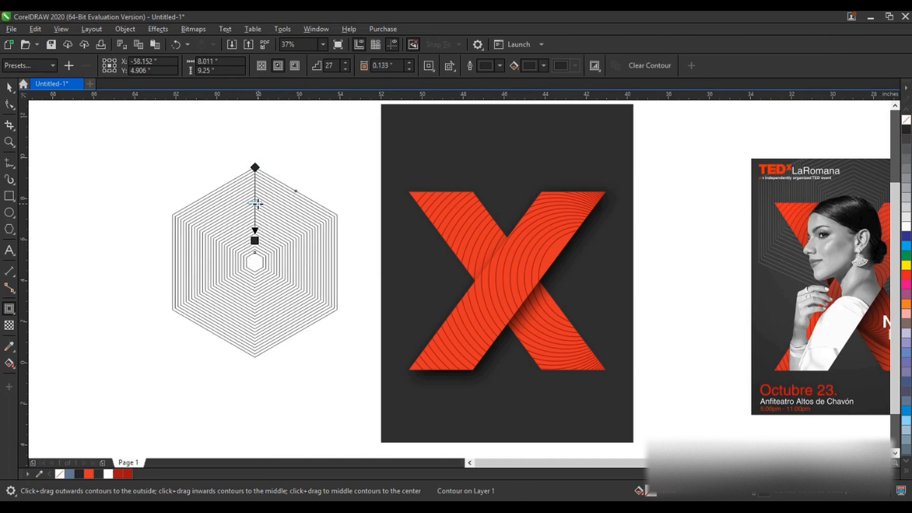
# Step: Break the hexagon contour apart, ungroup its rings and combine all of them into one curve
pyautogui.click(8, 88)
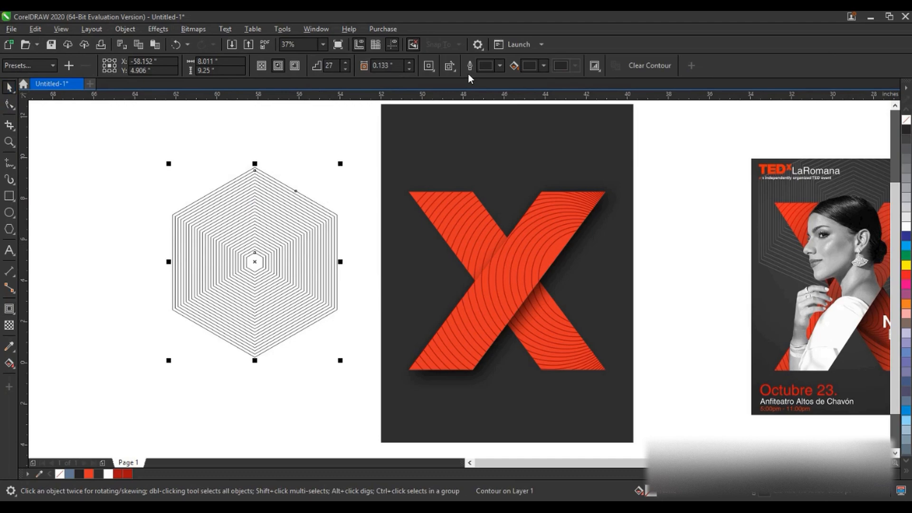
pyautogui.click(136, 29)
pyautogui.click(174, 293)
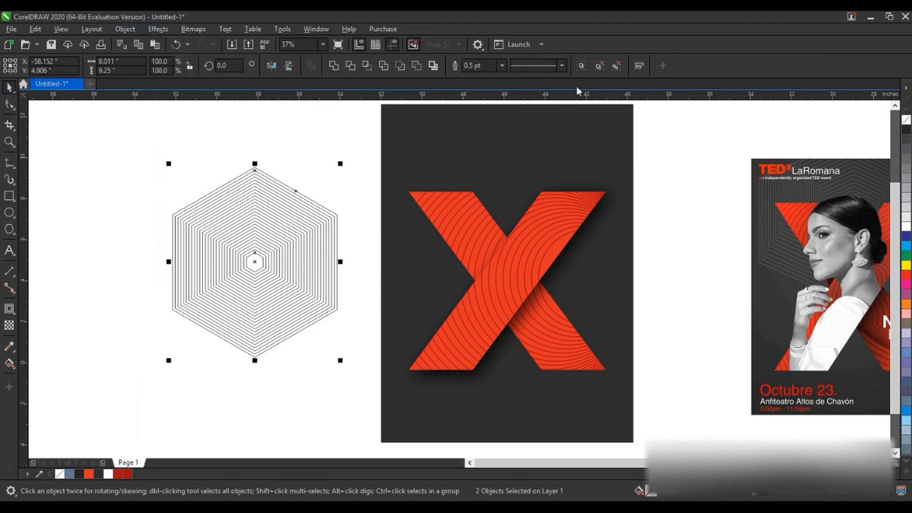
pyautogui.click(599, 65)
pyautogui.hotkey('ctrl', 'l')
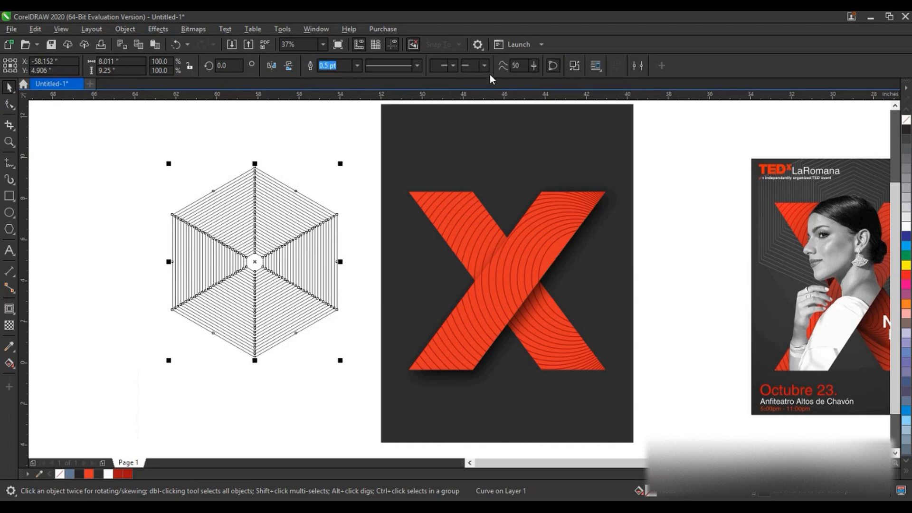
# Step: Give the combined hexagon rings a 2.0 pt outline in grey
pyautogui.click(360, 67)
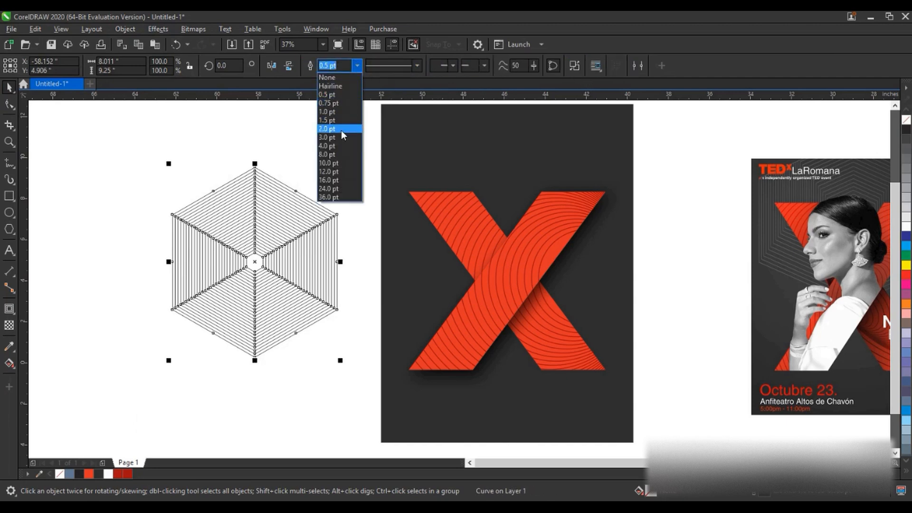
pyautogui.click(341, 130)
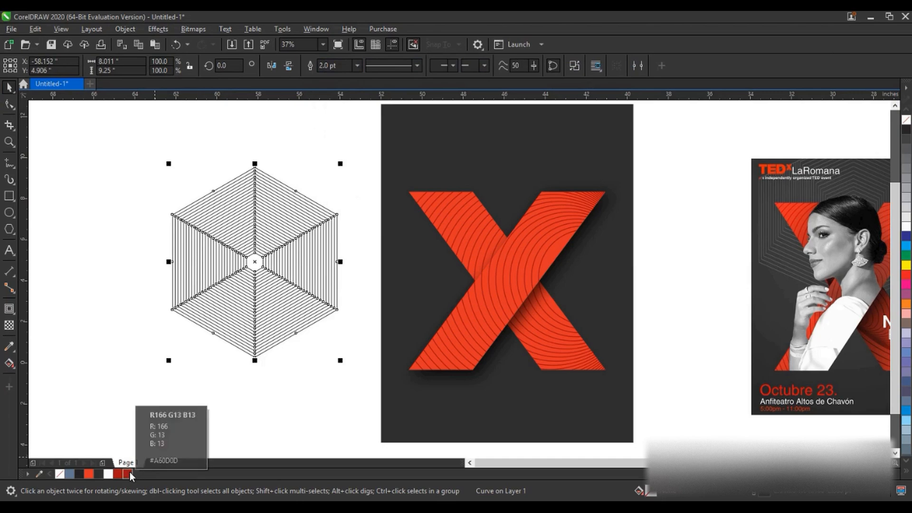
pyautogui.rightClick(70, 473)
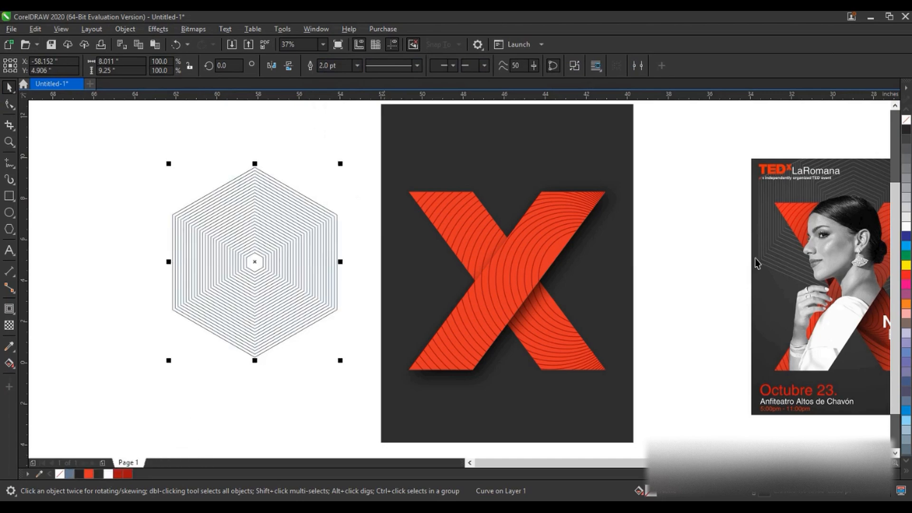
pyautogui.rightClick(907, 153)
# Step: Center the hexagon rings on the poster background, move them up behind the X's top and enlarge them to nearly the poster's width
pyautogui.keyDown('shift'); pyautogui.click(478, 134); pyautogui.keyUp('shift')
pyautogui.press('c')
pyautogui.press('e')
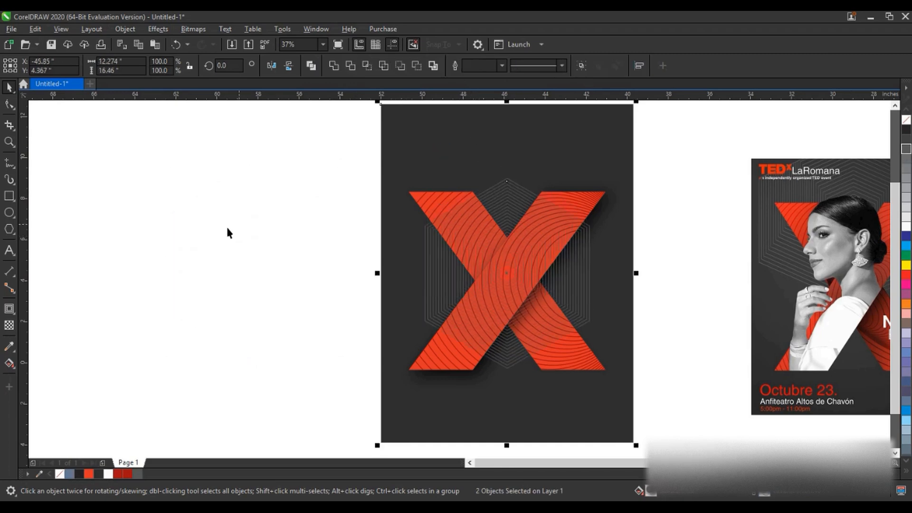
pyautogui.click(228, 231)
pyautogui.moveTo(495, 219); pyautogui.dragTo(495, 115)
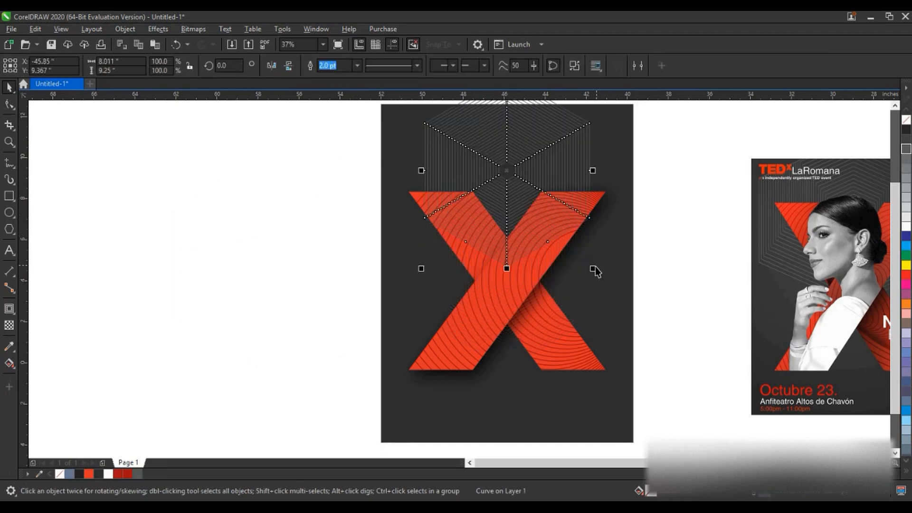
pyautogui.moveTo(592, 269); pyautogui.dragTo(632, 315)
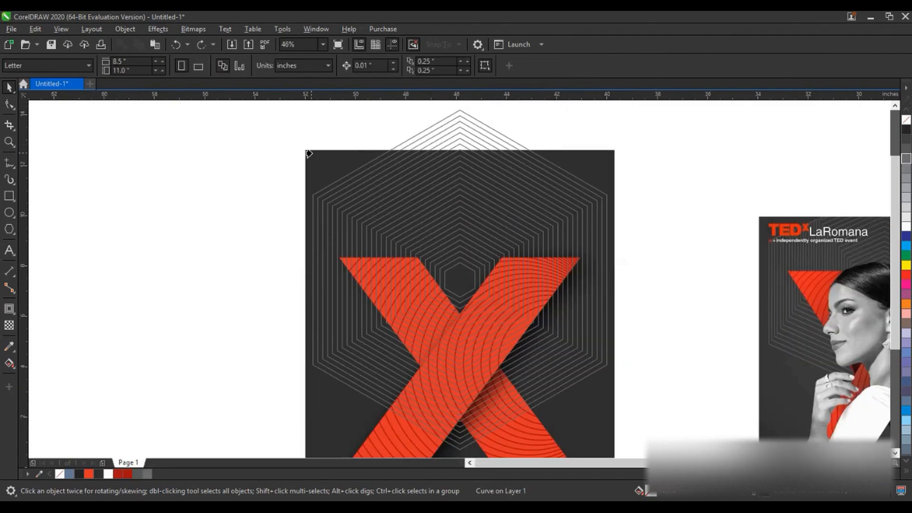
# Step: PowerClip the hexagon rings inside the dark grey poster rectangle
pyautogui.click(309, 155)
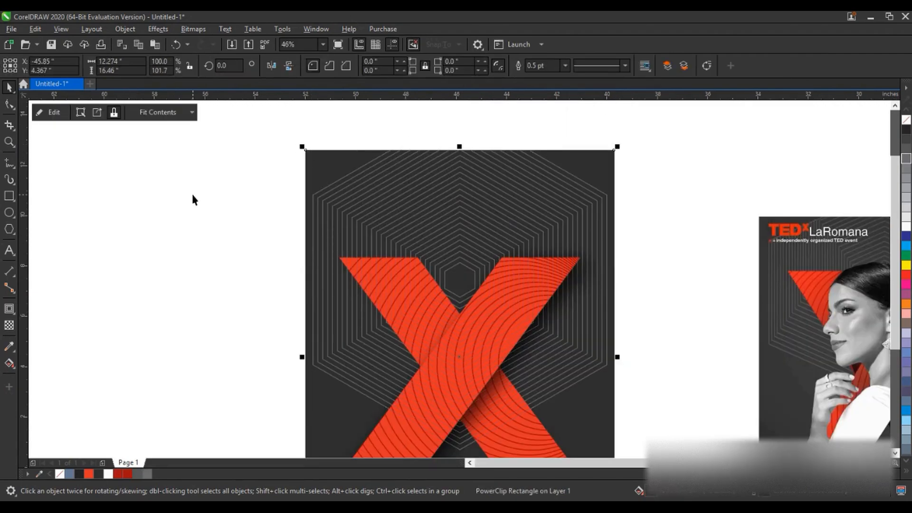
pyautogui.scroll(-3, 304, 153)
pyautogui.click(289, 197)
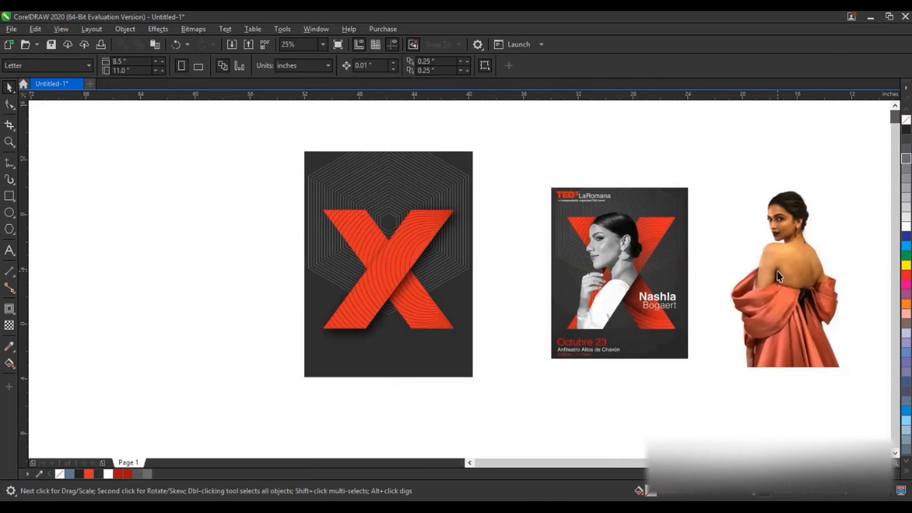
# Step: Place the woman's photo in front of the X on the poster and enlarge it to about 12.18 by 14.38 inches
pyautogui.moveTo(777, 275); pyautogui.dragTo(395, 261)
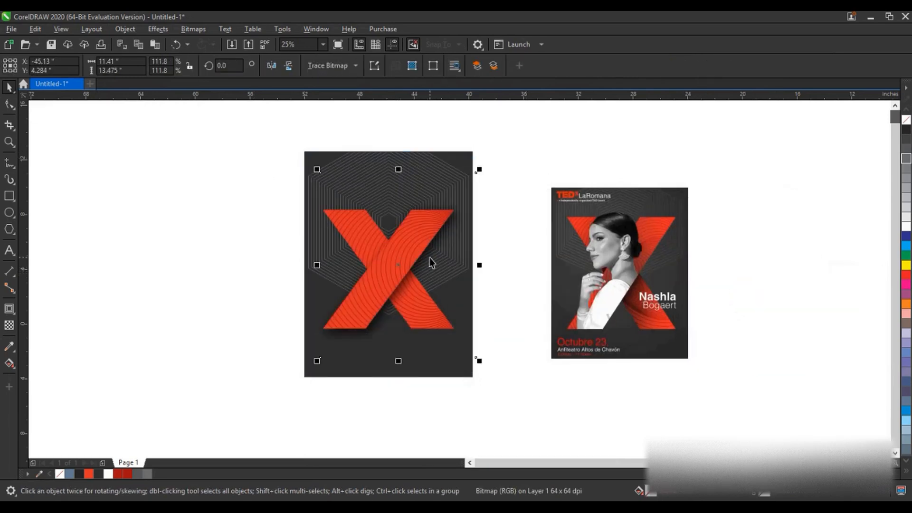
pyautogui.scroll(3, 451, 270)
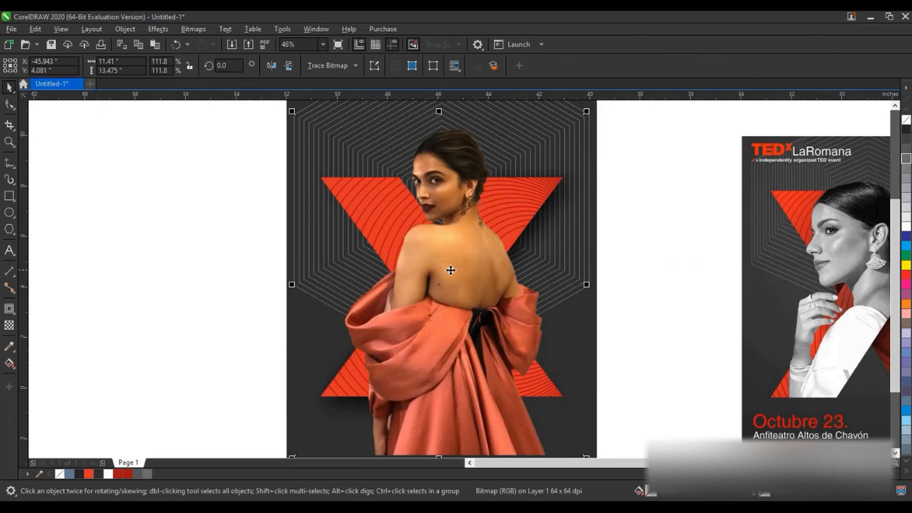
pyautogui.moveTo(451, 270); pyautogui.dragTo(451, 290)
pyautogui.moveTo(589, 132); pyautogui.dragTo(600, 116)
pyautogui.moveTo(463, 263); pyautogui.dragTo(444, 297)
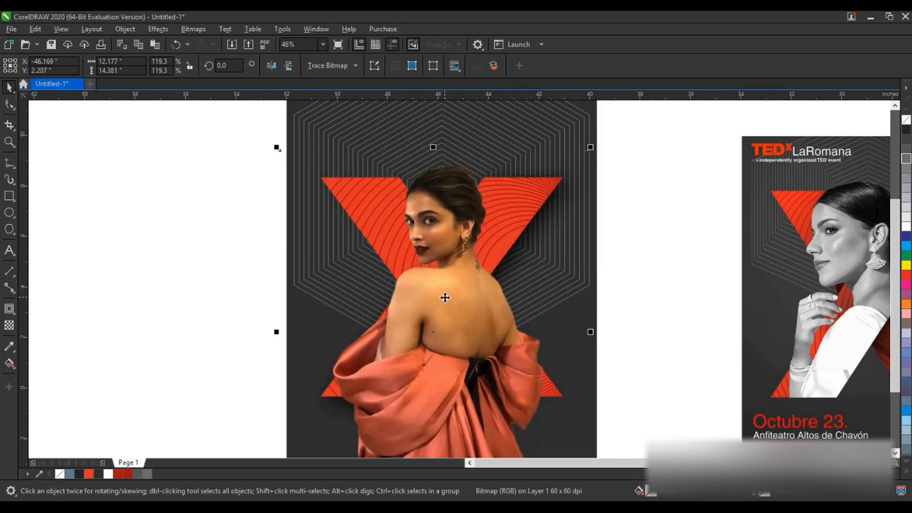
# Step: Convert the woman's photo to a grayscale bitmap at 300 dpi
pyautogui.click(185, 29)
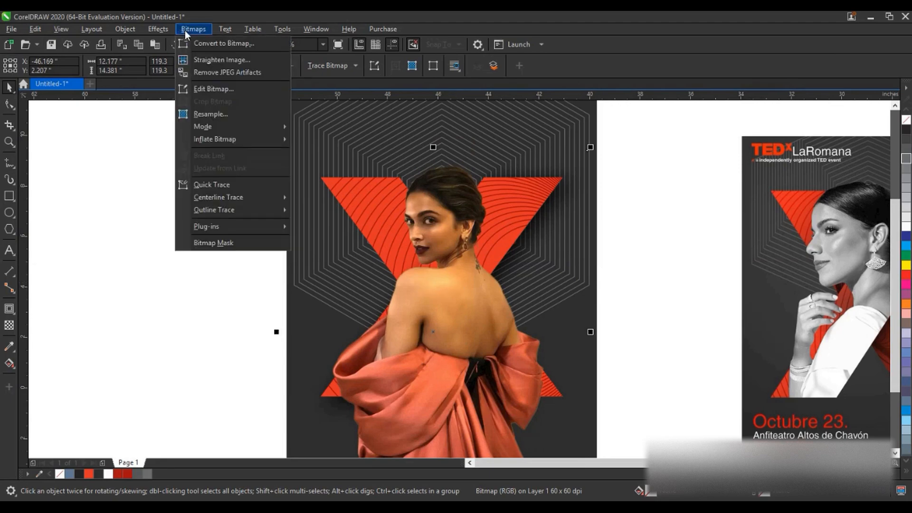
pyautogui.click(186, 44)
pyautogui.click(470, 323)
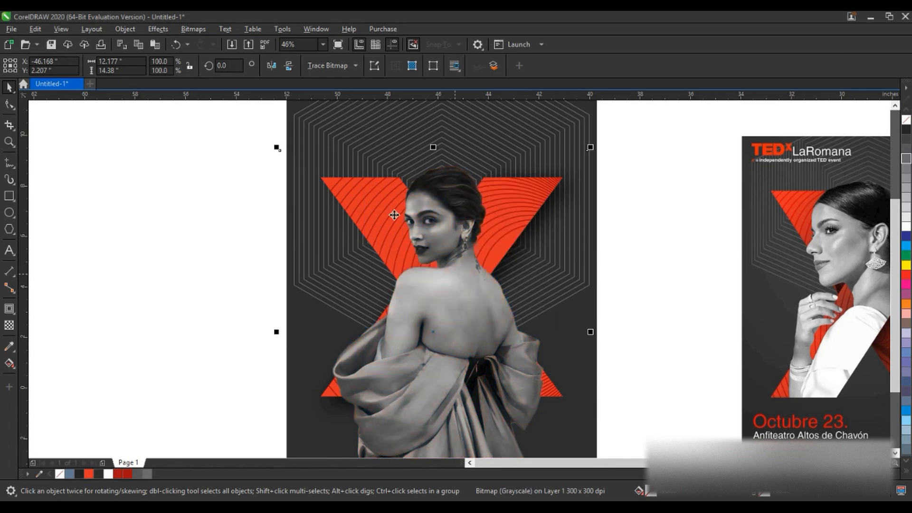
# Step: Adjust the grayscale photo to brightness 18, contrast 50 and intensity 0
pyautogui.click(168, 29)
pyautogui.moveTo(184, 71)
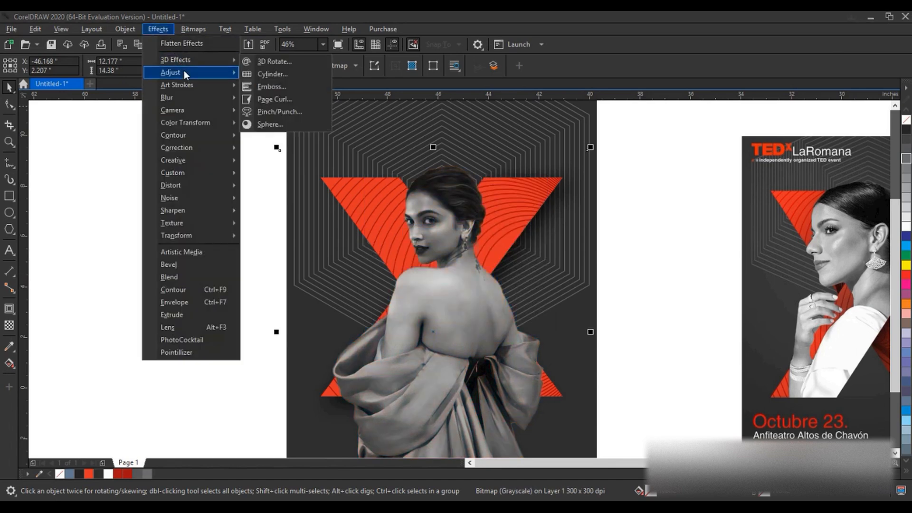
pyautogui.click(285, 161)
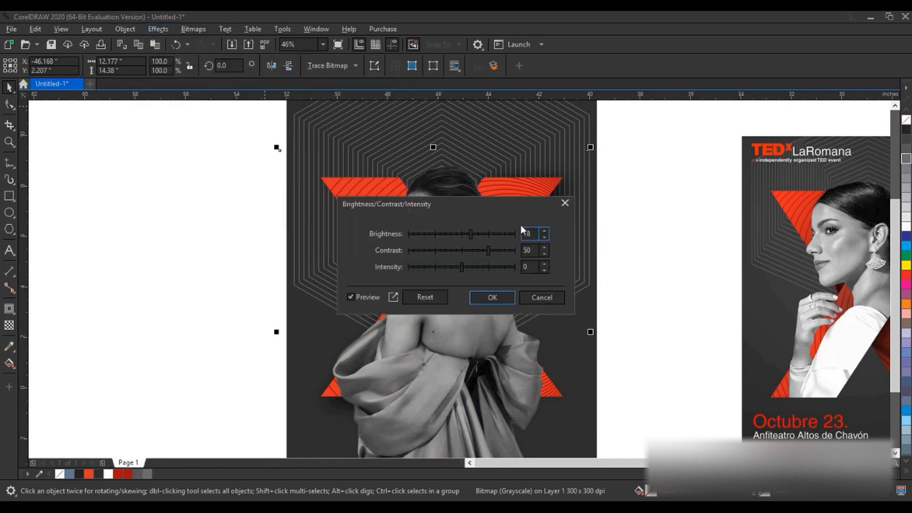
pyautogui.moveTo(474, 197); pyautogui.dragTo(384, 199)
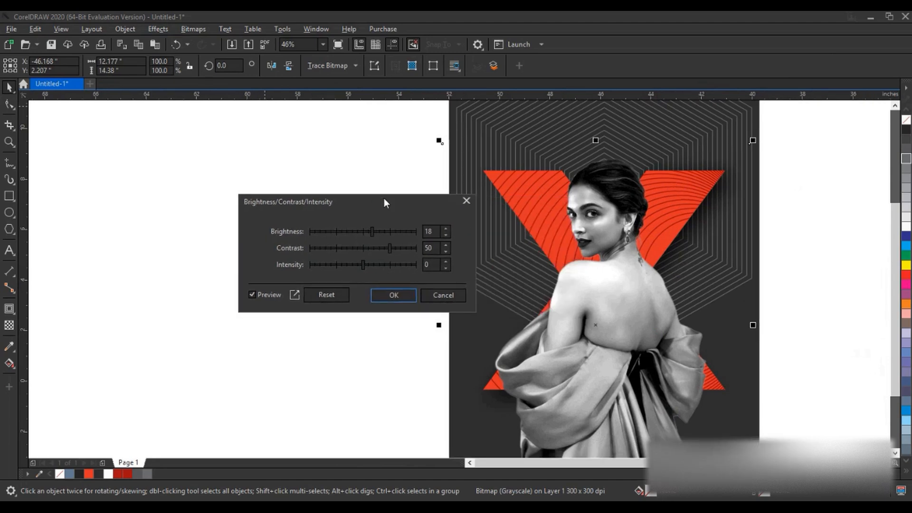
pyautogui.click(392, 294)
# Step: Copy the grayscale photo and paste the duplicate in place
pyautogui.rightClick(617, 320)
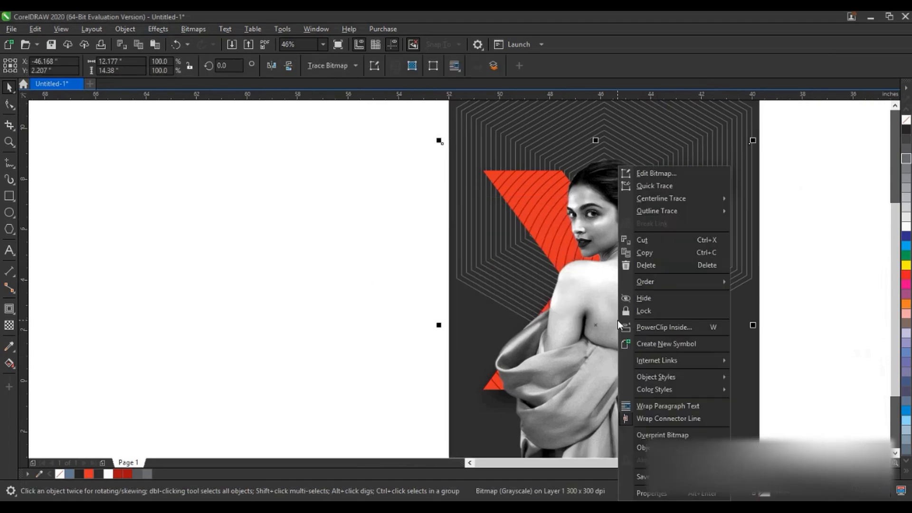
pyautogui.click(642, 252)
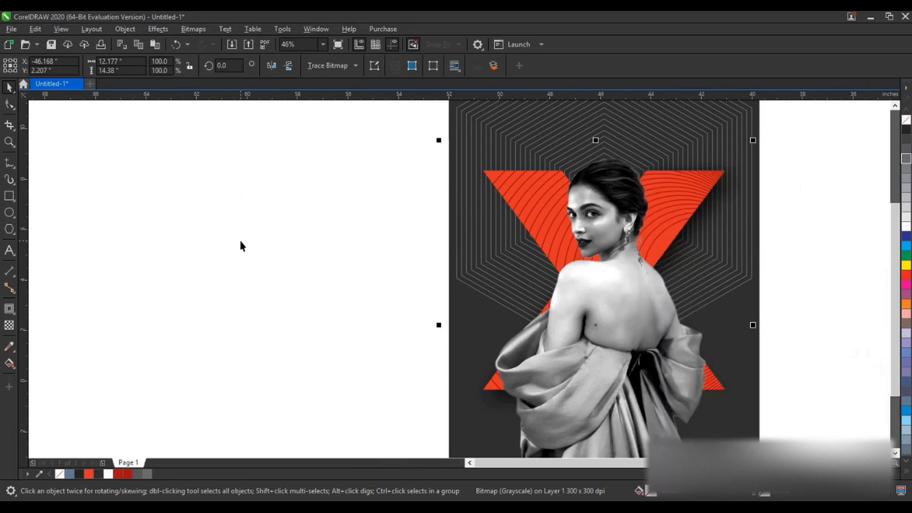
pyautogui.rightClick(240, 245)
pyautogui.click(253, 326)
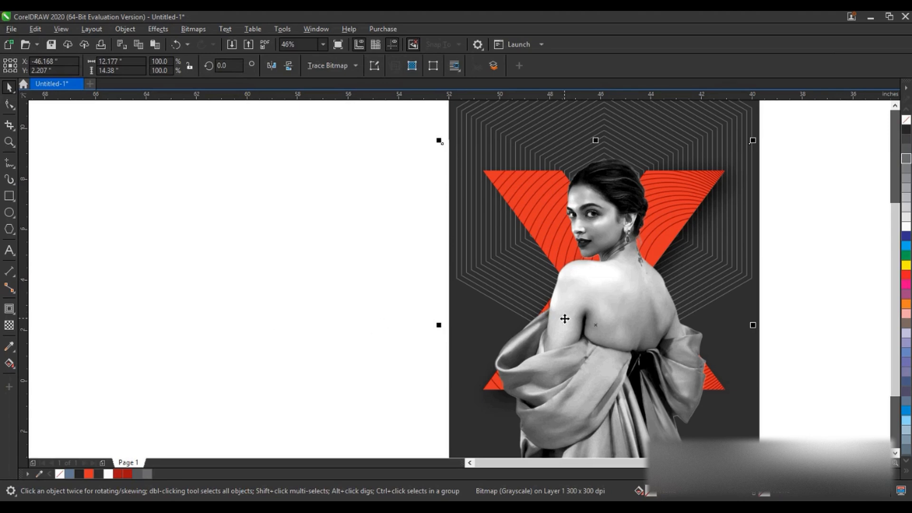
# Step: PowerClip a copy of the grayscale photo inside the X's lower-left to upper-right stroke
pyautogui.press('Delete')
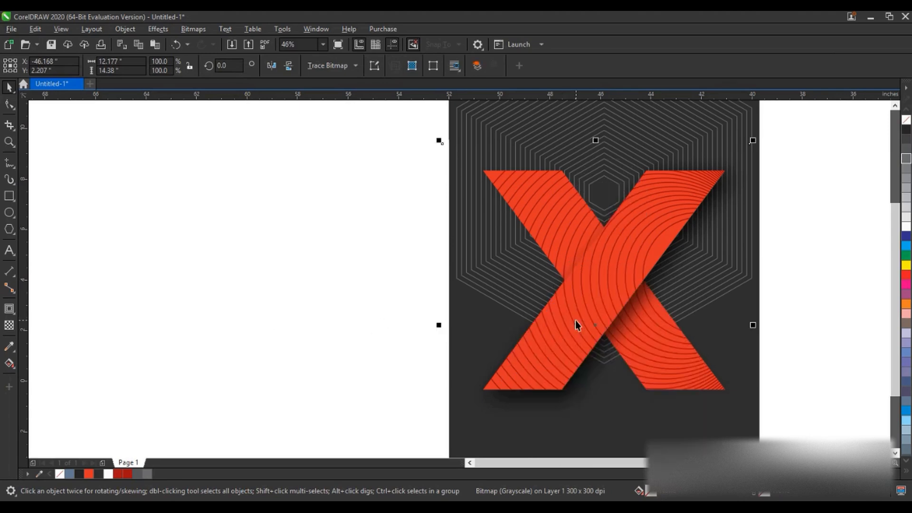
pyautogui.click(663, 200)
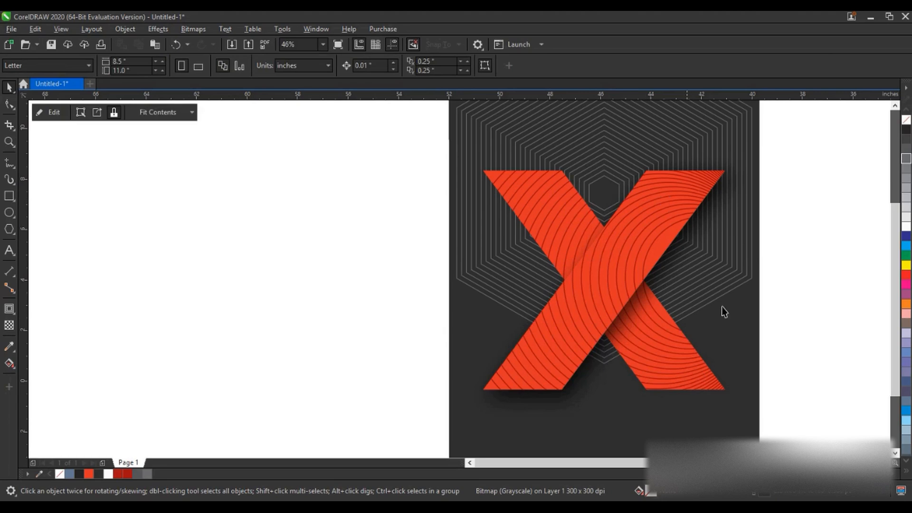
pyautogui.click(751, 408)
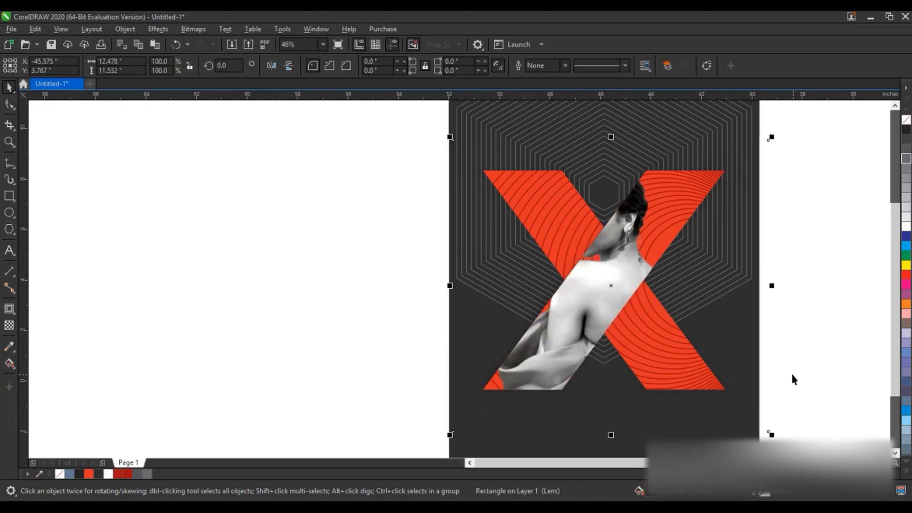
# Step: Send the dark poster background to the back and bring the full grayscale photo of the woman to the front
pyautogui.hotkey('ctrl', 'z')
pyautogui.click(750, 454)
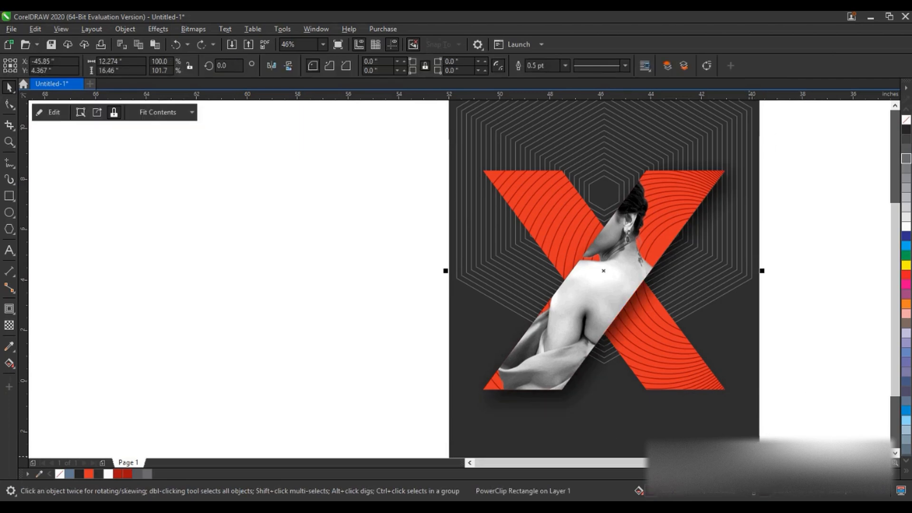
pyautogui.hotkey('shift', 'pagedown')
pyautogui.click(603, 435)
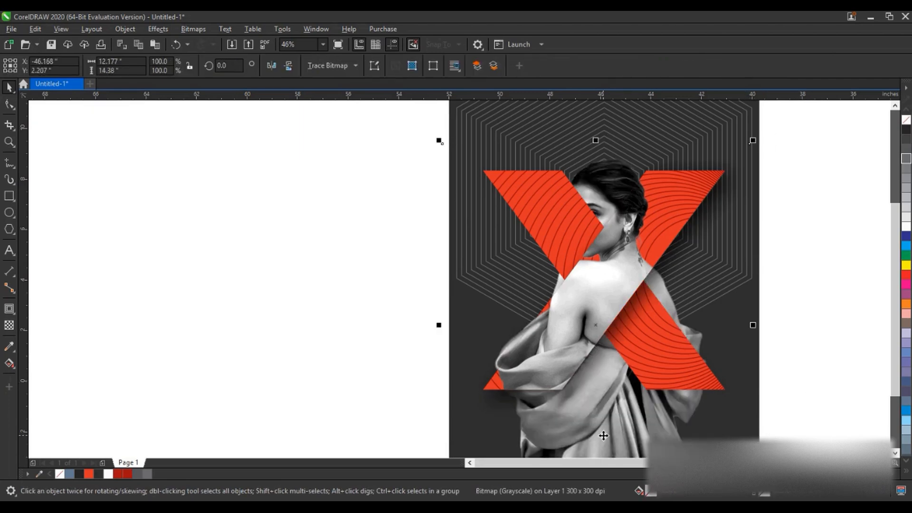
pyautogui.hotkey('shift', 'pageup')
# Step: Reshape the grayscale photo's boundary nodes to trim it along the X's diagonal stroke and base, keeping her head outside the X
pyautogui.click(9, 105)
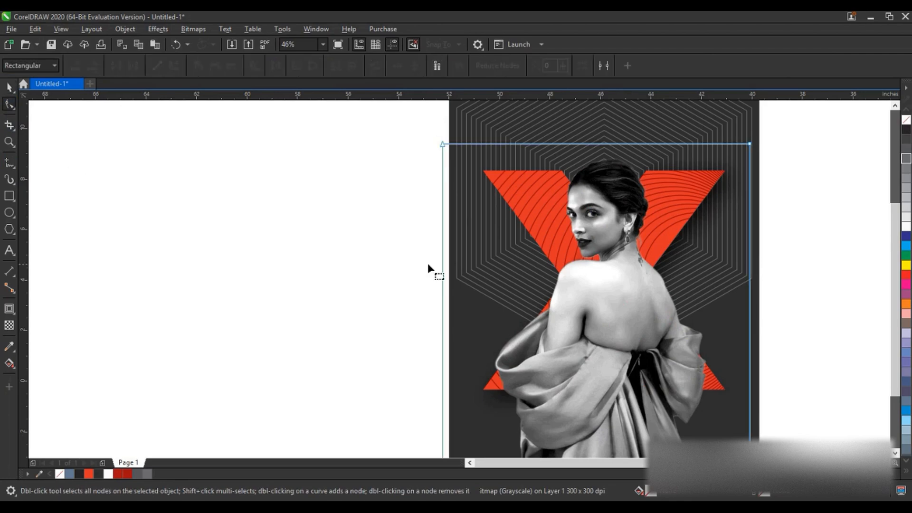
pyautogui.scroll(-3, 237, 230)
pyautogui.click(9, 143)
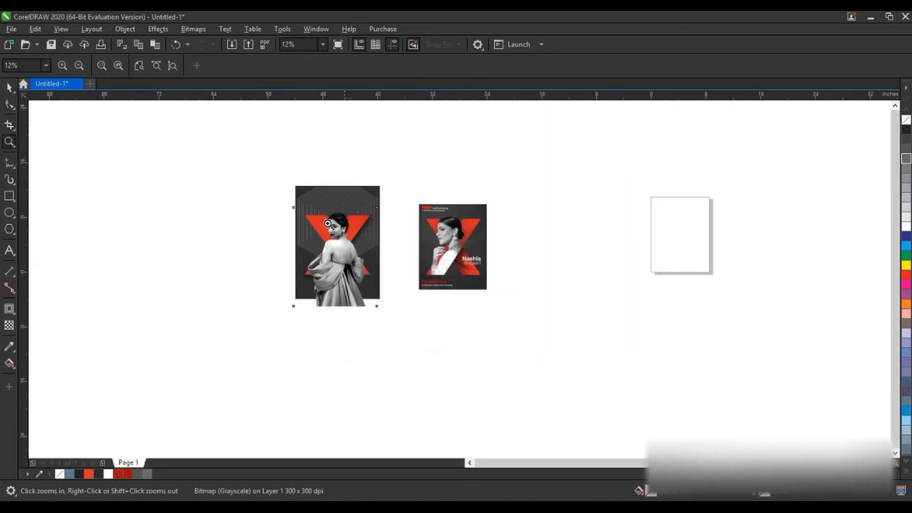
pyautogui.moveTo(264, 187); pyautogui.dragTo(482, 315)
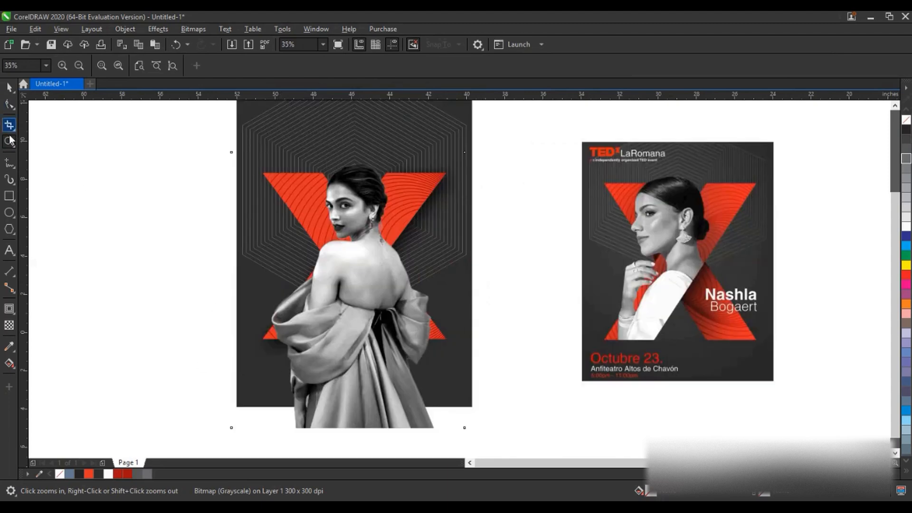
pyautogui.click(9, 105)
pyautogui.moveTo(194, 376); pyautogui.dragTo(411, 193)
pyautogui.doubleClick(317, 334)
pyautogui.moveTo(465, 153); pyautogui.dragTo(385, 153)
pyautogui.moveTo(233, 335); pyautogui.dragTo(252, 335)
# Step: Select all objects of the recreated poster and move them close beside the TEDx reference poster
pyautogui.click(9, 141)
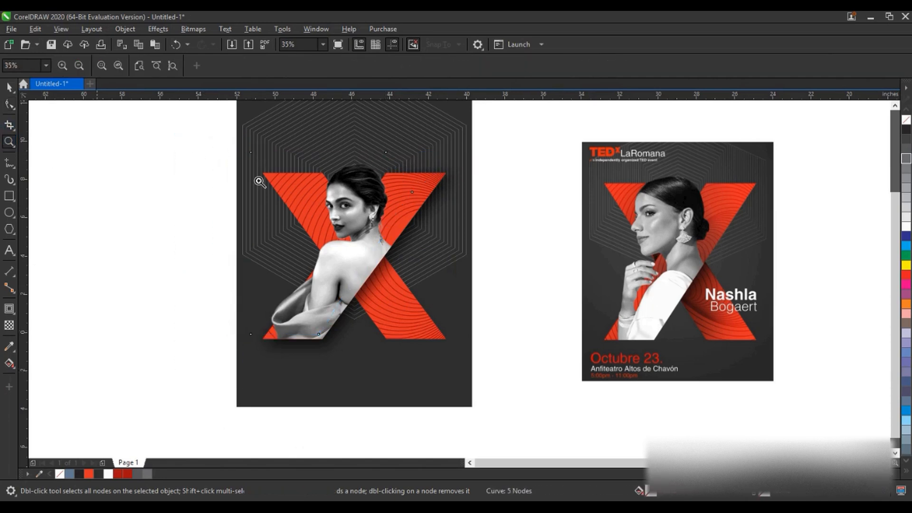
pyautogui.moveTo(191, 111); pyautogui.dragTo(782, 373)
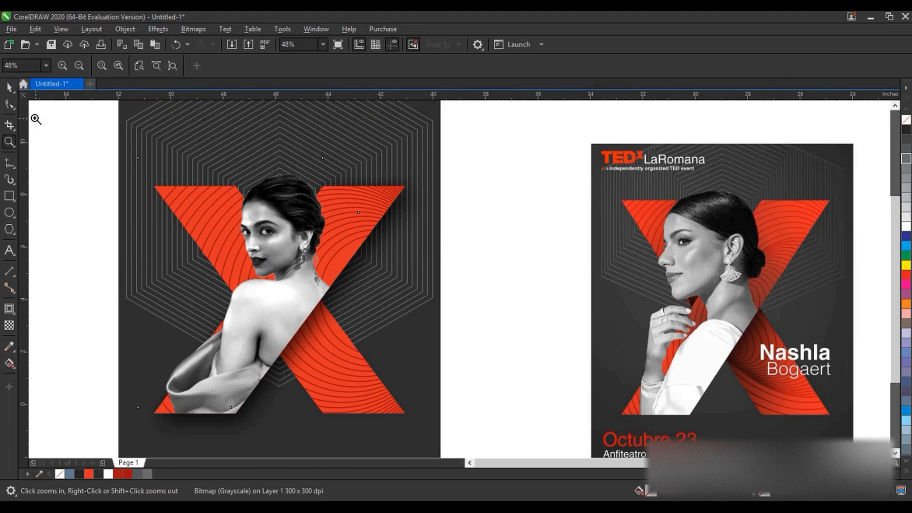
pyautogui.click(10, 88)
pyautogui.scroll(-2, 100, 195)
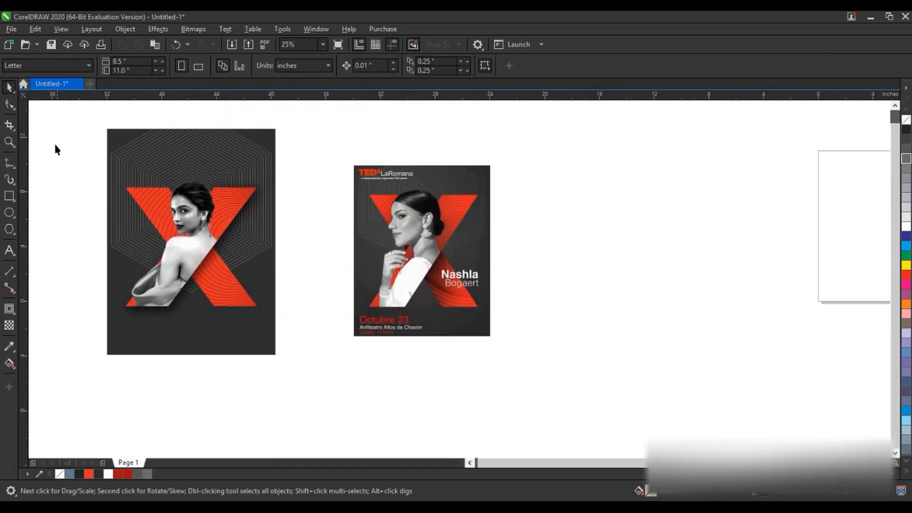
pyautogui.moveTo(55, 144); pyautogui.dragTo(274, 316)
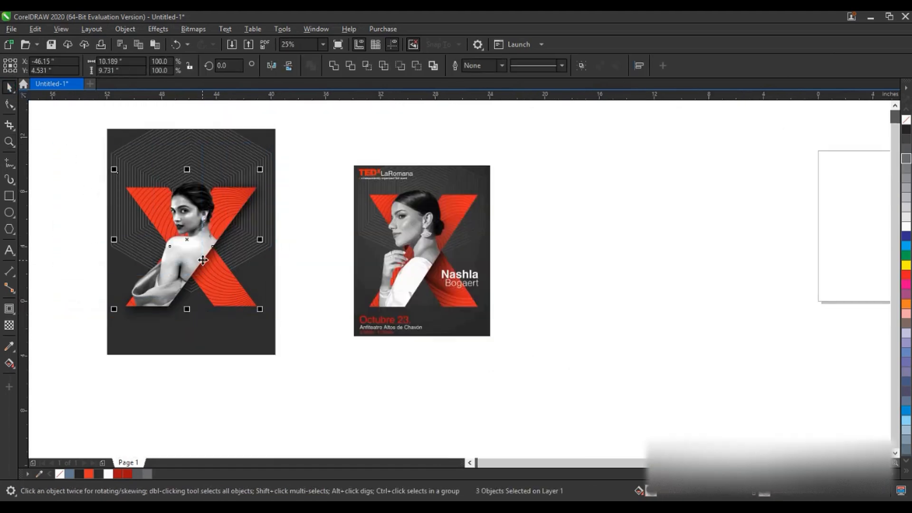
pyautogui.moveTo(80, 126); pyautogui.dragTo(306, 327)
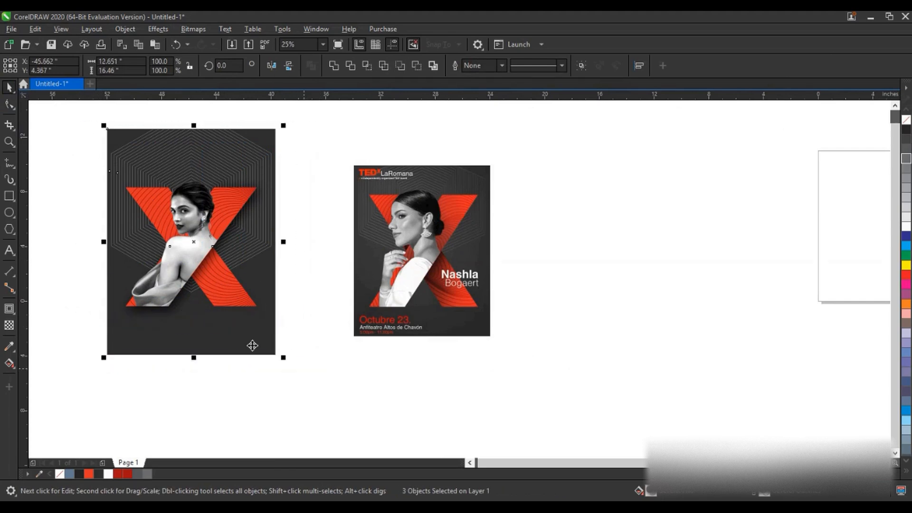
pyautogui.moveTo(252, 345); pyautogui.dragTo(322, 345)
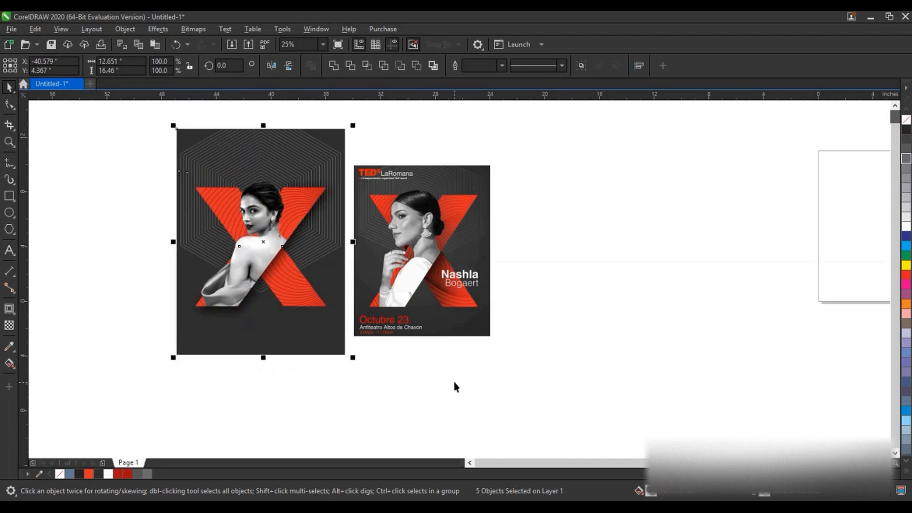
# Step: Compare the recreated poster with the TEDx reference side by side in full-screen preview
pyautogui.click(455, 387)
pyautogui.click(9, 141)
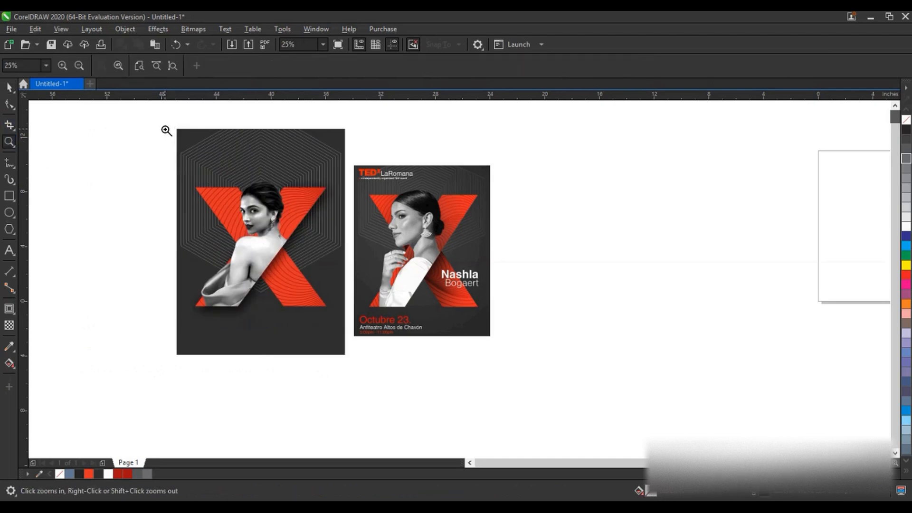
pyautogui.moveTo(166, 129); pyautogui.dragTo(503, 337)
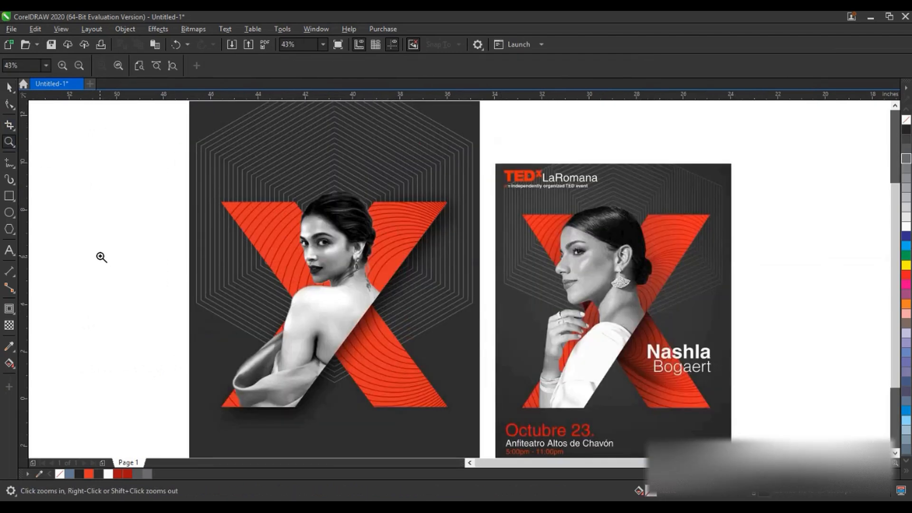
pyautogui.moveTo(164, 156); pyautogui.dragTo(759, 441)
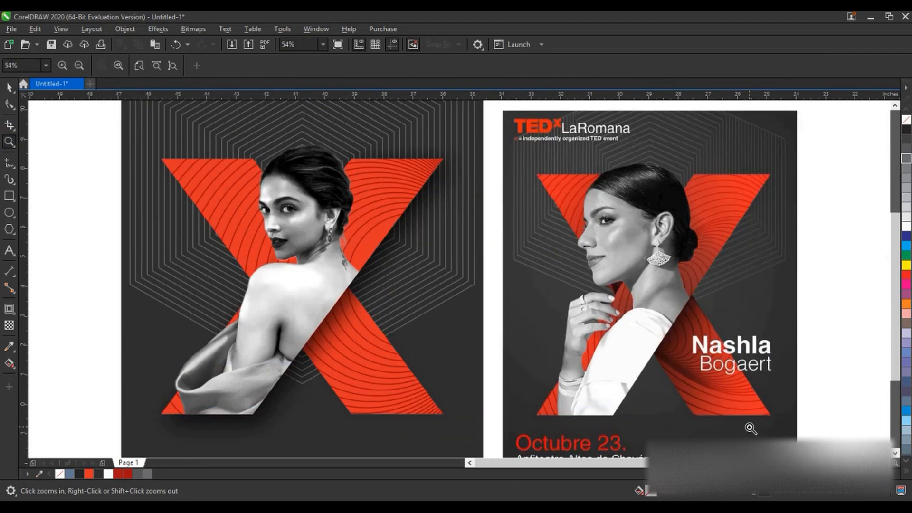
pyautogui.press('F9')
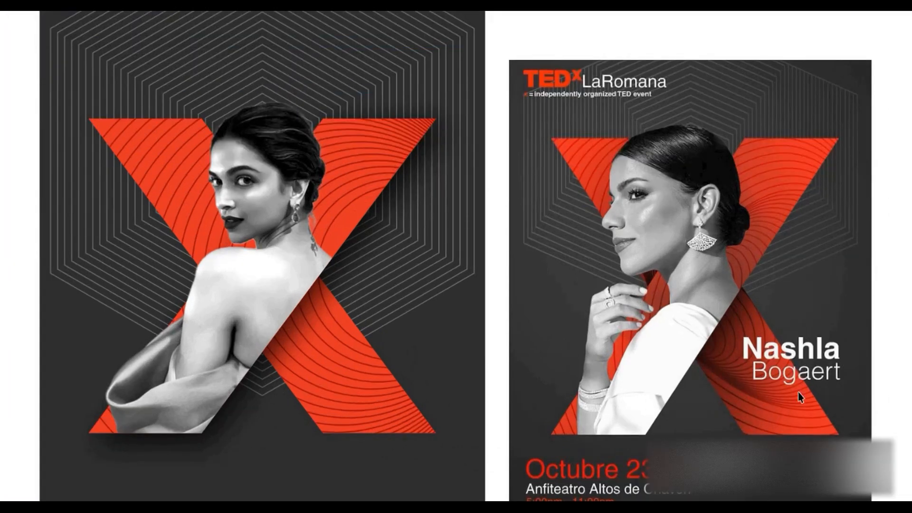
pyautogui.click(644, 352)
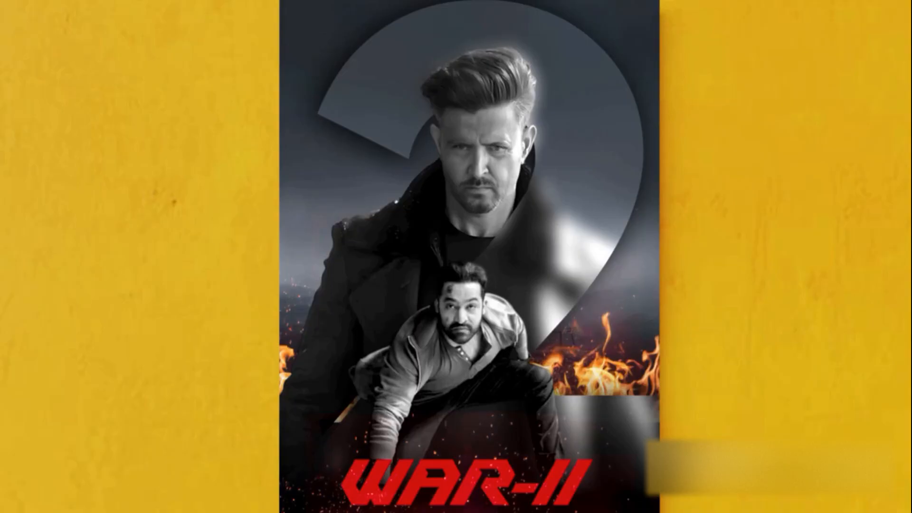
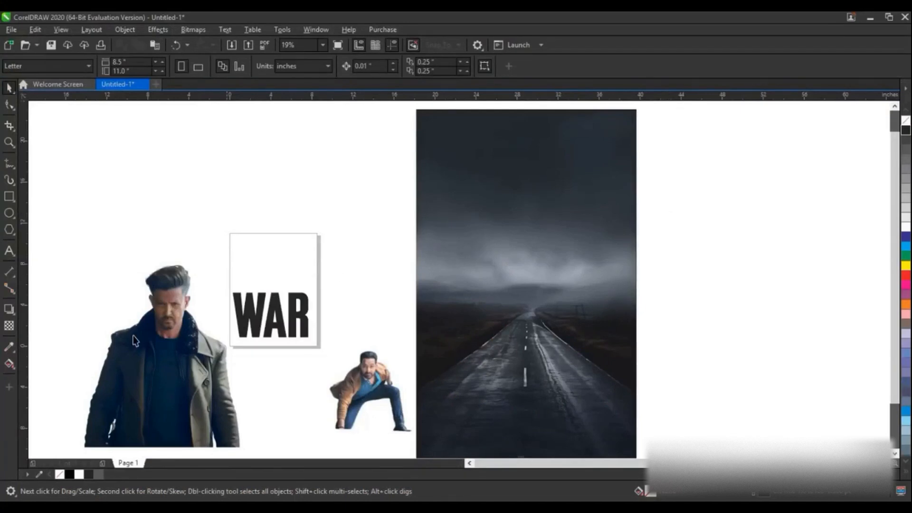
# Step: Draw a rectangle about 19.9 by 28.8 inches over the road photo and centre it horizontally on the photo
pyautogui.click(151, 349)
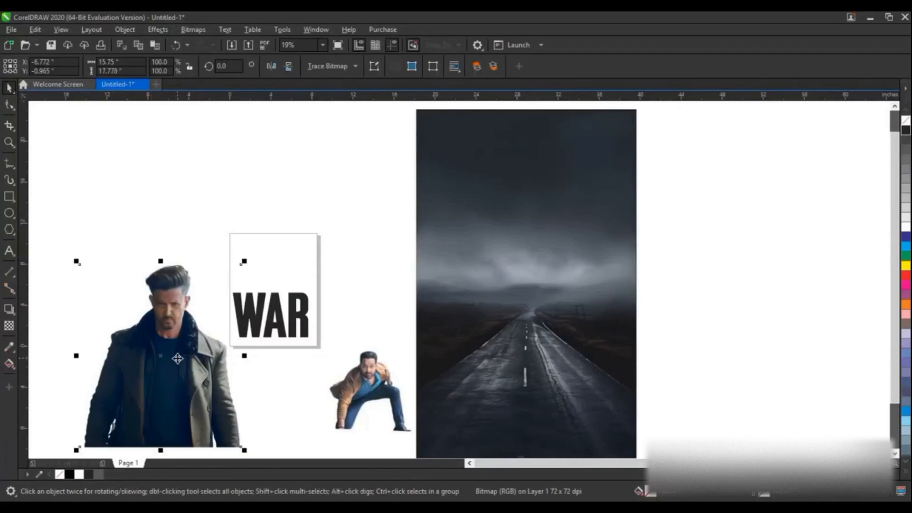
pyautogui.click(454, 350)
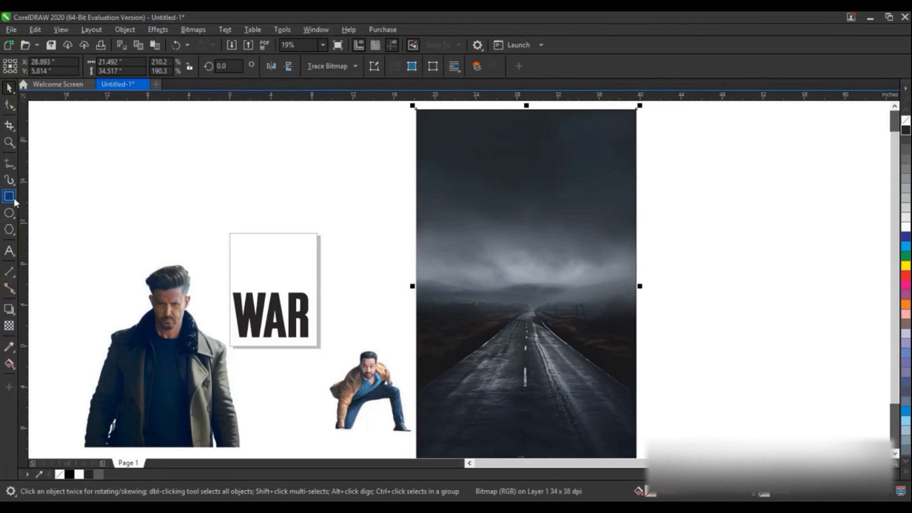
pyautogui.click(10, 198)
pyautogui.moveTo(426, 116); pyautogui.dragTo(630, 411)
pyautogui.click(8, 88)
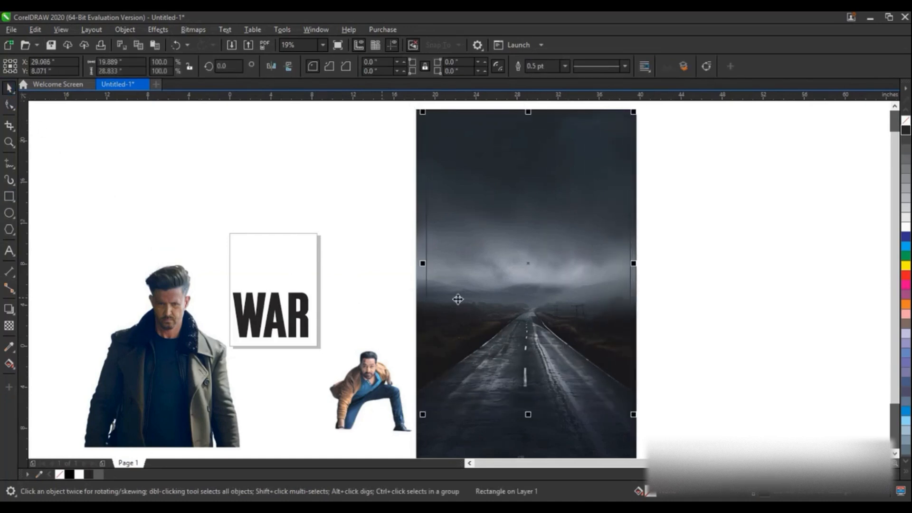
pyautogui.keyDown('shift'); pyautogui.click(479, 448); pyautogui.keyUp('shift')
pyautogui.press('c')
pyautogui.press('Escape')
# Step: Widen the rectangle on the road photo symmetrically to about 20.4 inches and give it a white outline
pyautogui.click(603, 344)
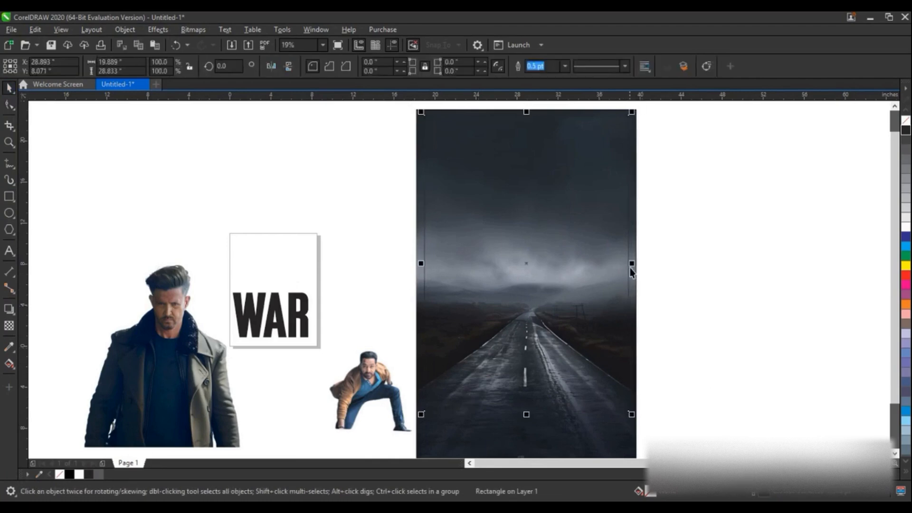
pyautogui.moveTo(632, 263); pyautogui.dragTo(636, 263)
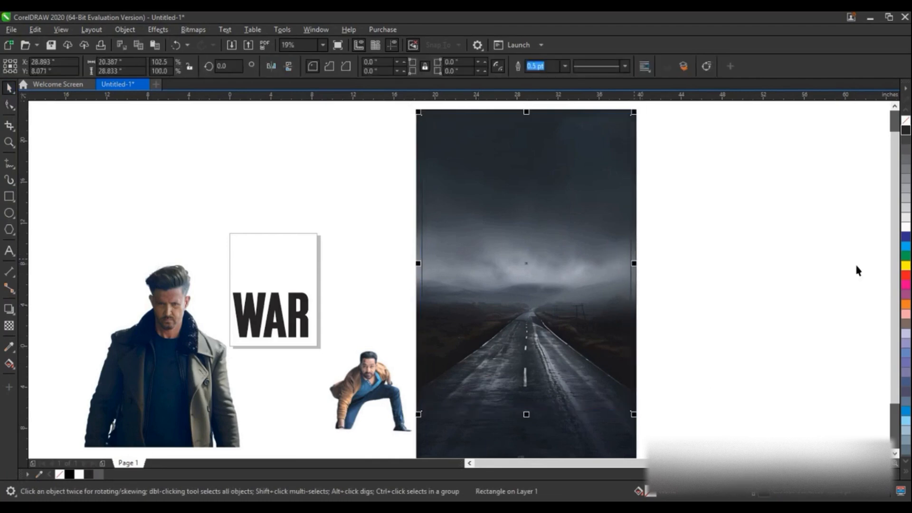
pyautogui.rightClick(905, 228)
# Step: PowerClip the road photo inside the white-outlined rectangle
pyautogui.click(619, 444)
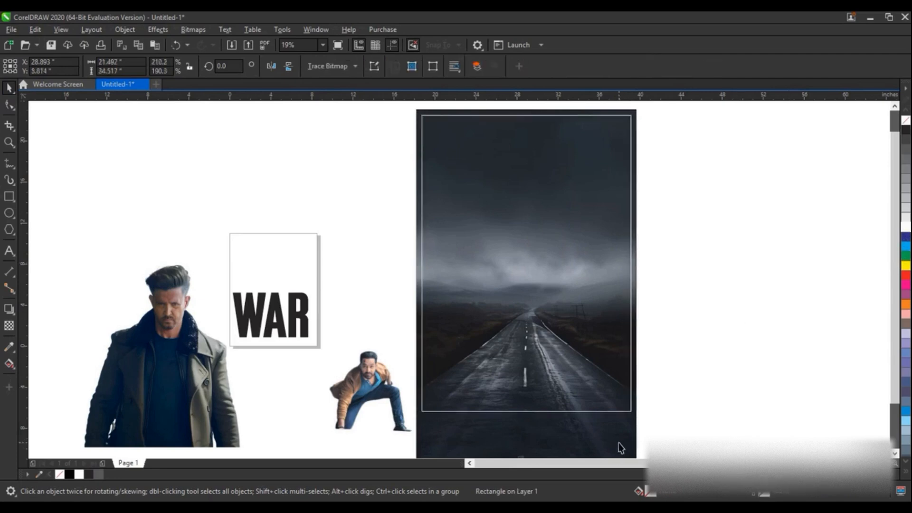
pyautogui.rightClick(619, 442)
pyautogui.click(676, 268)
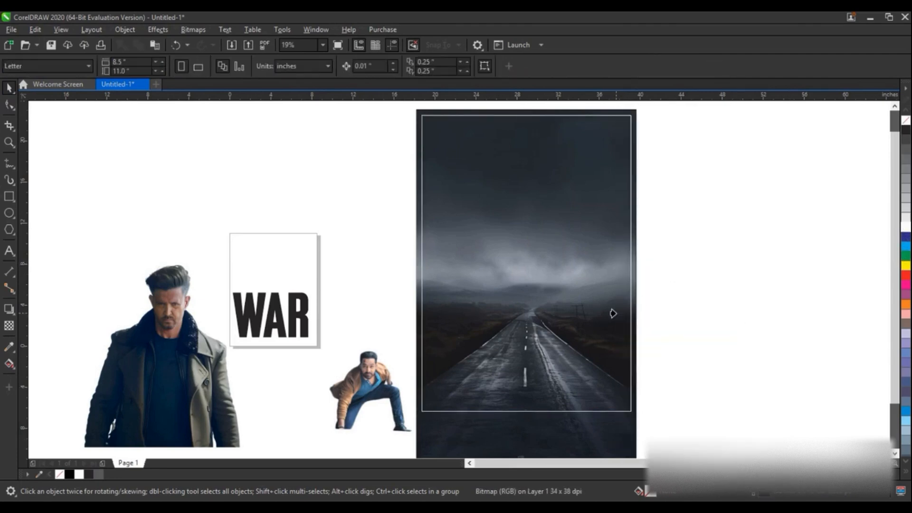
pyautogui.click(611, 311)
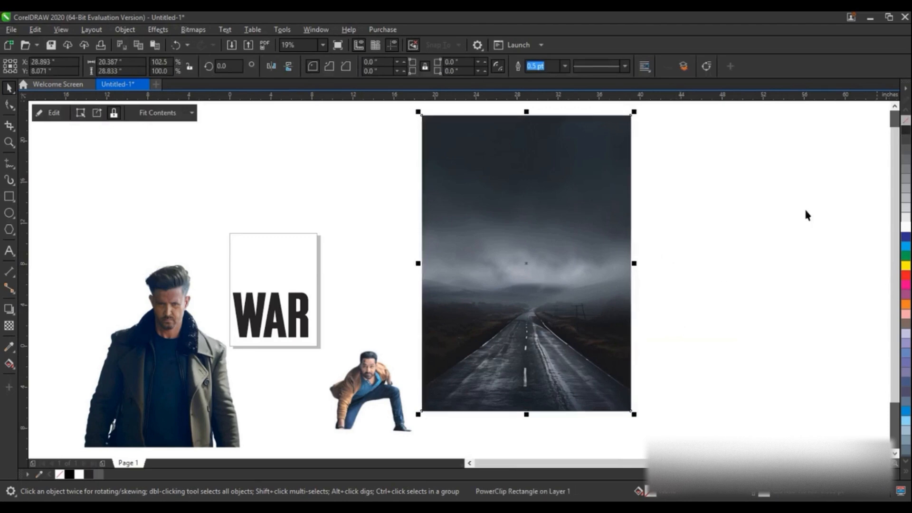
pyautogui.click(764, 238)
# Step: Move the cutout photo of the man in the long coat onto the middle of the road background
pyautogui.click(204, 373)
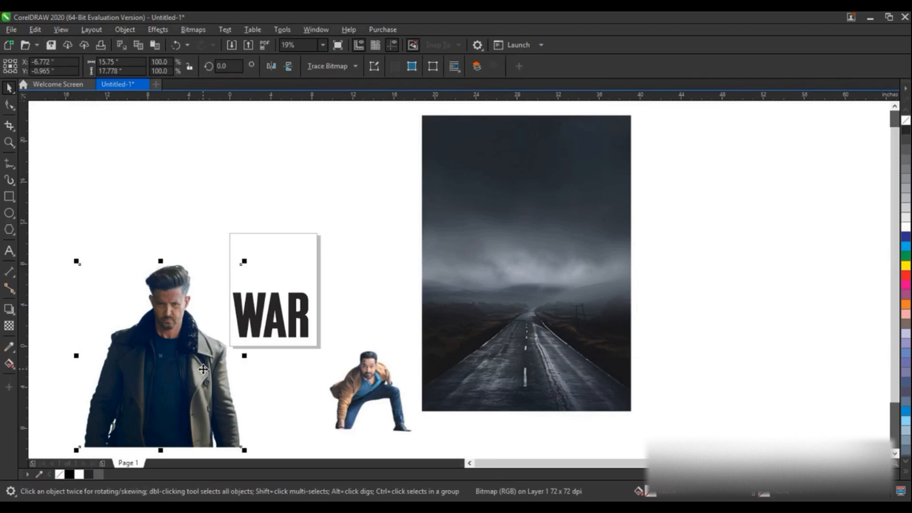
pyautogui.moveTo(204, 374); pyautogui.dragTo(573, 285)
pyautogui.click(617, 297)
pyautogui.hotkey('shift', 'F2')
# Step: Convert the coat man's photo to an 8-bit grayscale bitmap at 300 dpi with anti-aliasing and a transparent background
pyautogui.keyDown('ctrl'); pyautogui.click(487, 293); pyautogui.keyUp('ctrl')
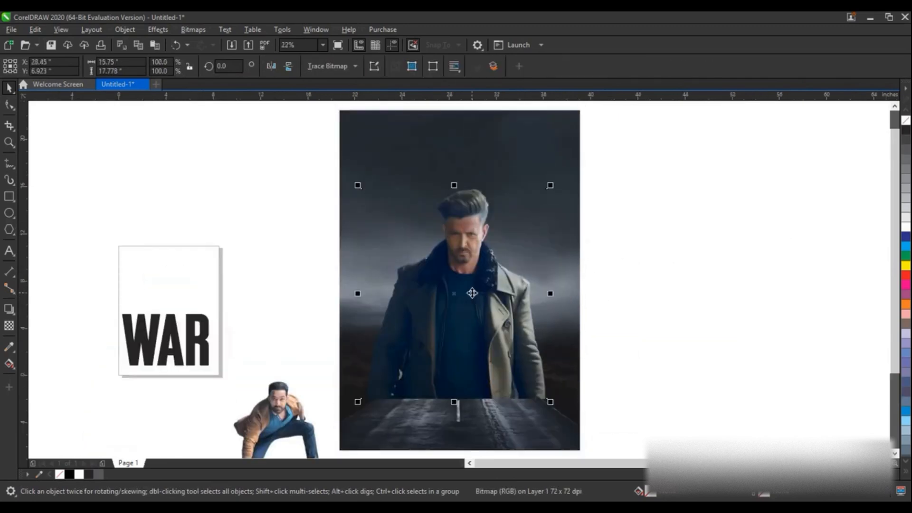
pyautogui.hotkey('shift', 'F2')
pyautogui.click(152, 30)
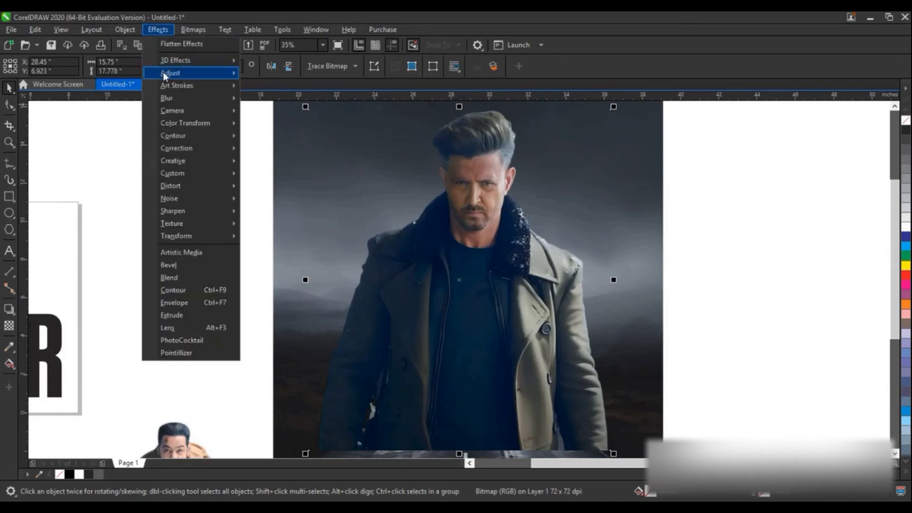
pyautogui.click(195, 43)
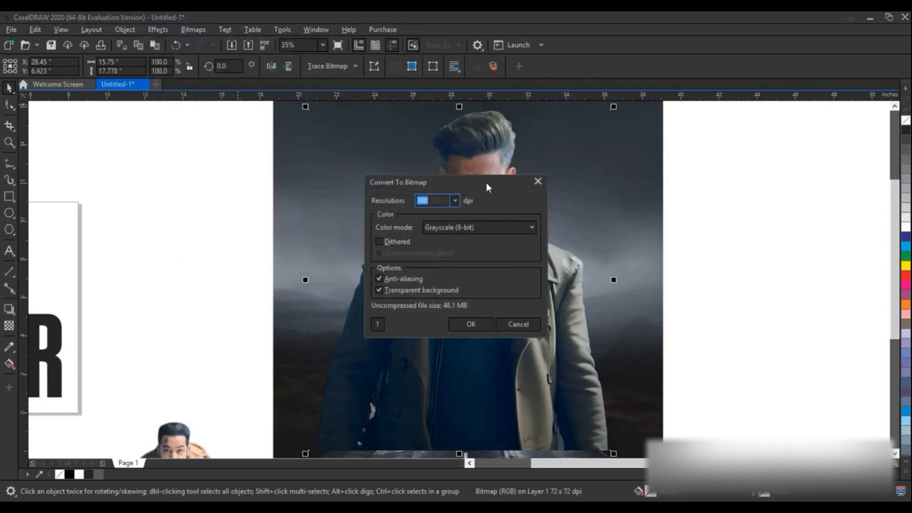
pyautogui.moveTo(486, 182); pyautogui.dragTo(717, 179)
pyautogui.click(702, 320)
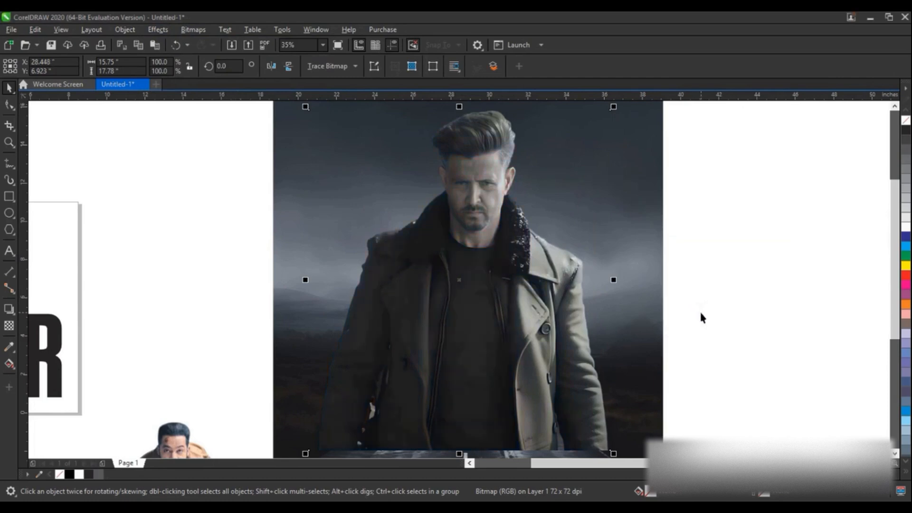
# Step: Adjust the coat man's grayscale photo to brightness 13, contrast 39 and intensity 0
pyautogui.click(168, 32)
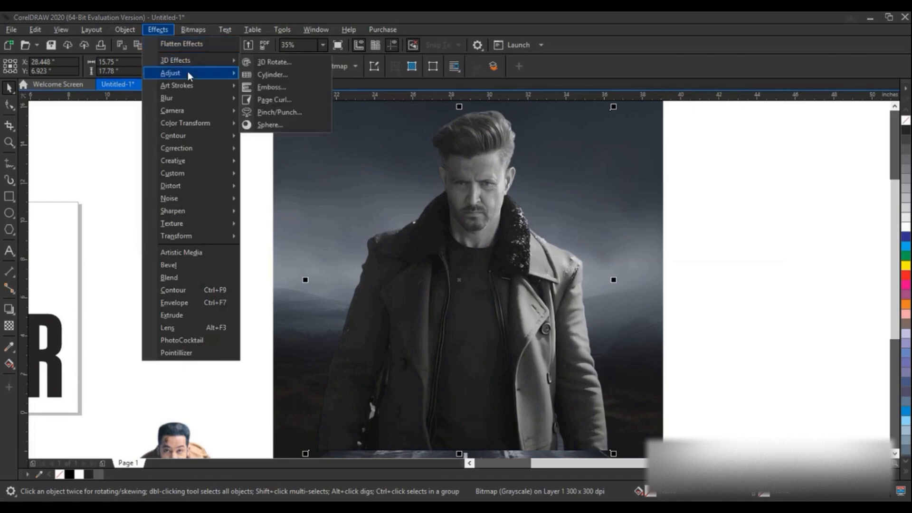
pyautogui.moveTo(189, 72)
pyautogui.click(300, 164)
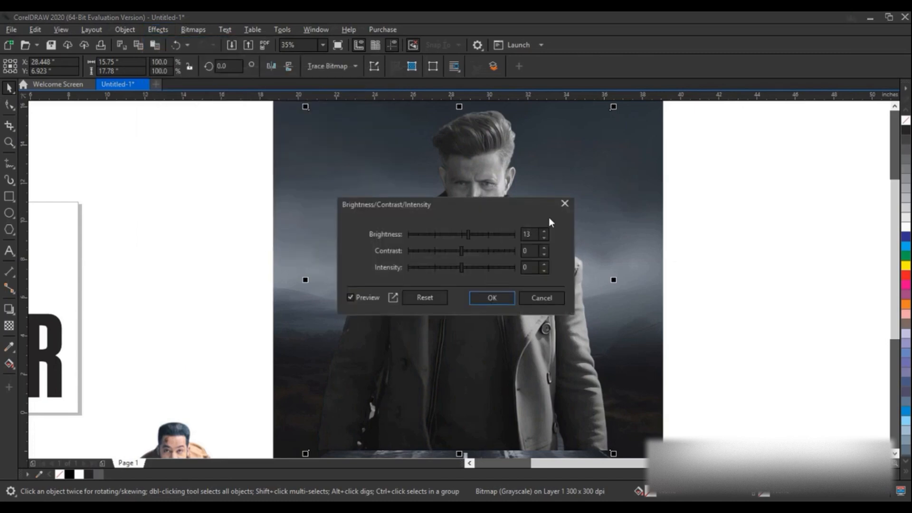
pyautogui.moveTo(514, 208); pyautogui.dragTo(728, 211)
pyautogui.moveTo(701, 257); pyautogui.dragTo(711, 255)
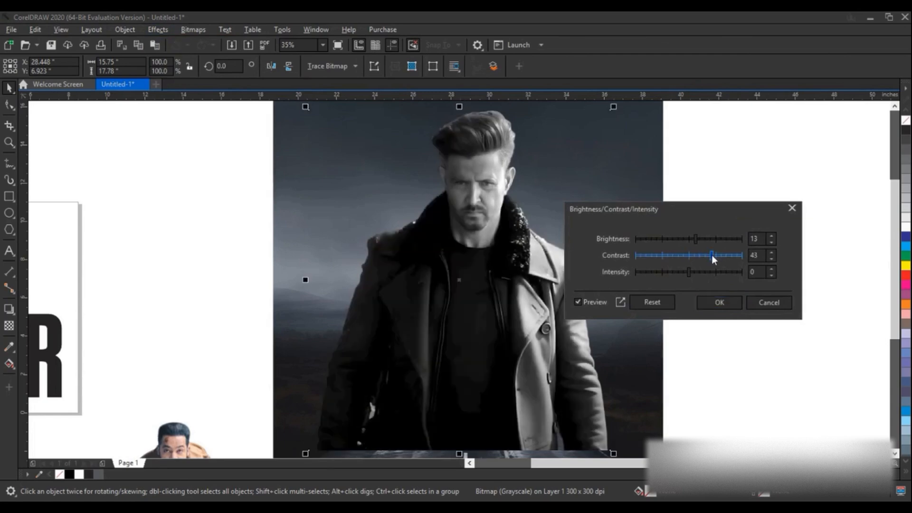
pyautogui.moveTo(709, 255); pyautogui.dragTo(707, 256)
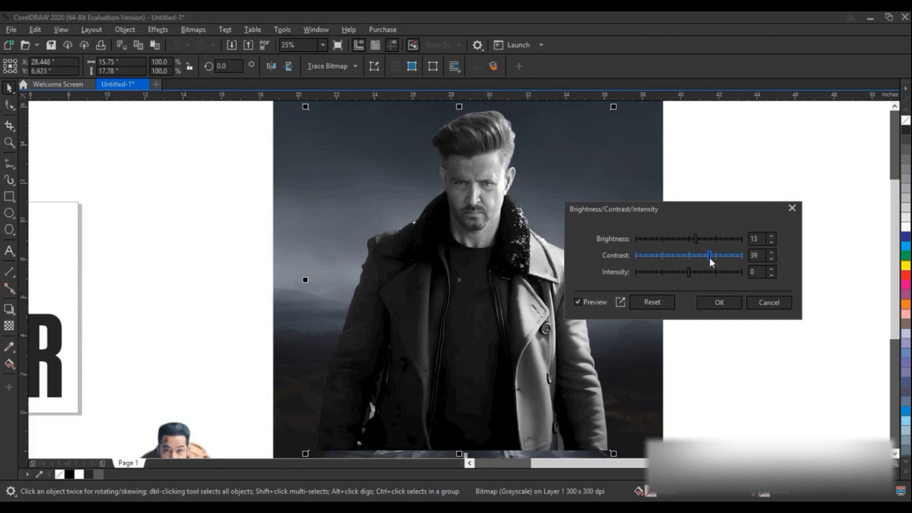
pyautogui.click(718, 303)
pyautogui.scroll(-2, 534, 283)
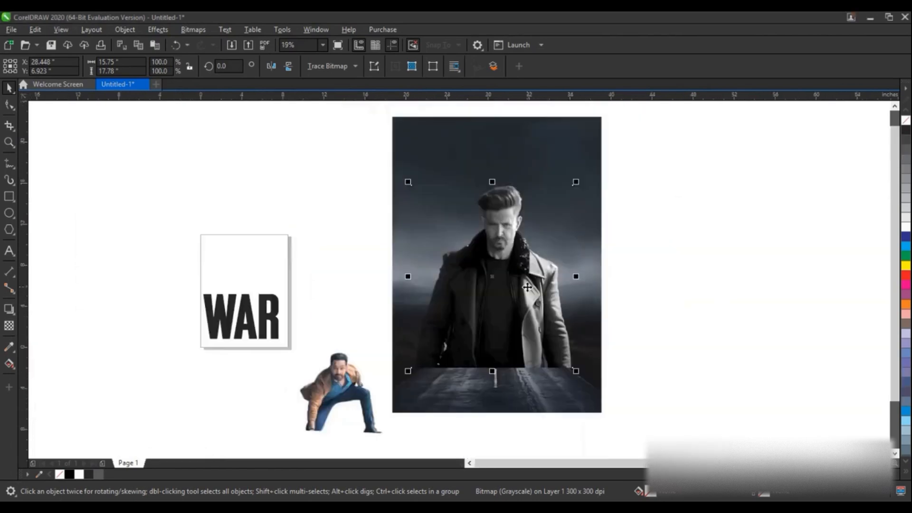
# Step: Enlarge the coat man's grayscale photo to about 22.8 by 25.7 inches so he fills the road background
pyautogui.moveTo(533, 285); pyautogui.dragTo(527, 292)
pyautogui.moveTo(576, 189); pyautogui.dragTo(589, 174)
pyautogui.keyDown('shift'); pyautogui.click(577, 151); pyautogui.keyUp('shift')
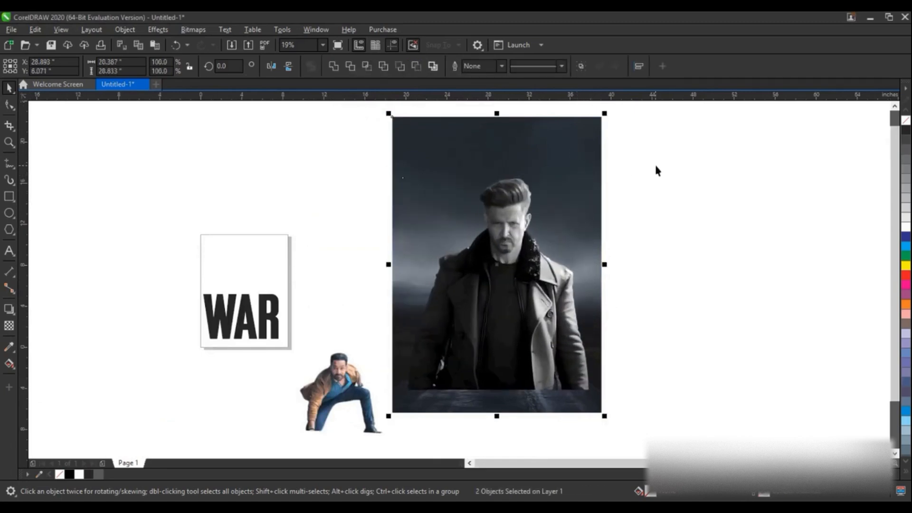
pyautogui.click(402, 179)
pyautogui.moveTo(401, 176); pyautogui.dragTo(395, 167)
pyautogui.moveTo(594, 165); pyautogui.dragTo(622, 143)
pyautogui.keyDown('shift'); pyautogui.click(590, 123); pyautogui.keyUp('shift')
pyautogui.click(657, 139)
pyautogui.moveTo(523, 278); pyautogui.dragTo(523, 280)
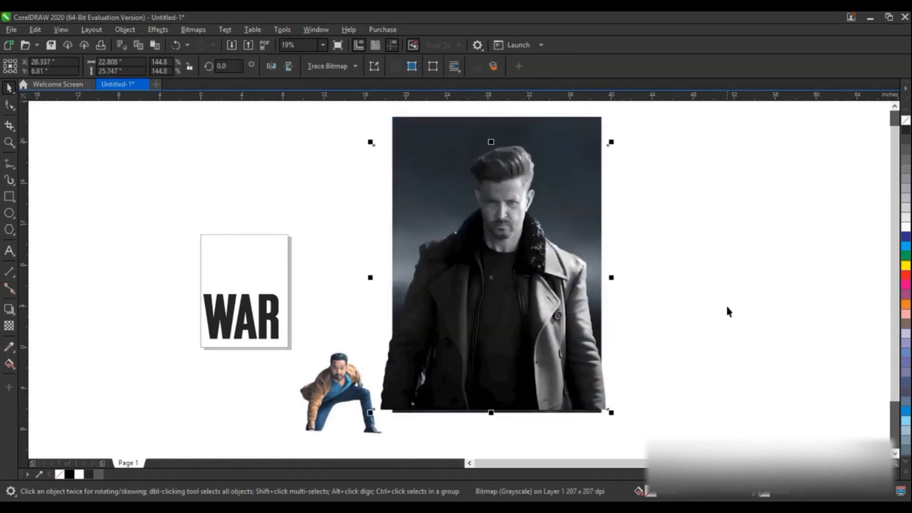
pyautogui.click(725, 303)
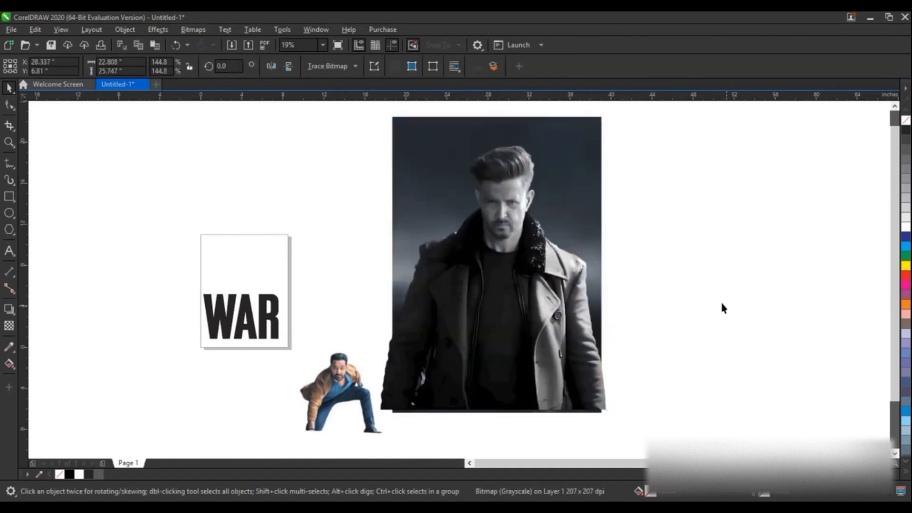
# Step: Create the artistic text "2" near the WAR title and enlarge it to about 973 pt
pyautogui.click(8, 142)
pyautogui.moveTo(342, 126); pyautogui.dragTo(690, 387)
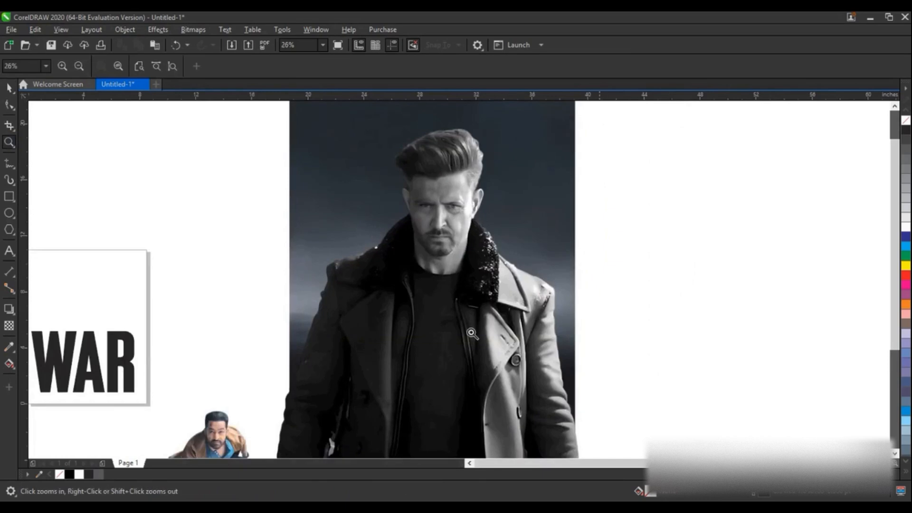
pyautogui.click(9, 251)
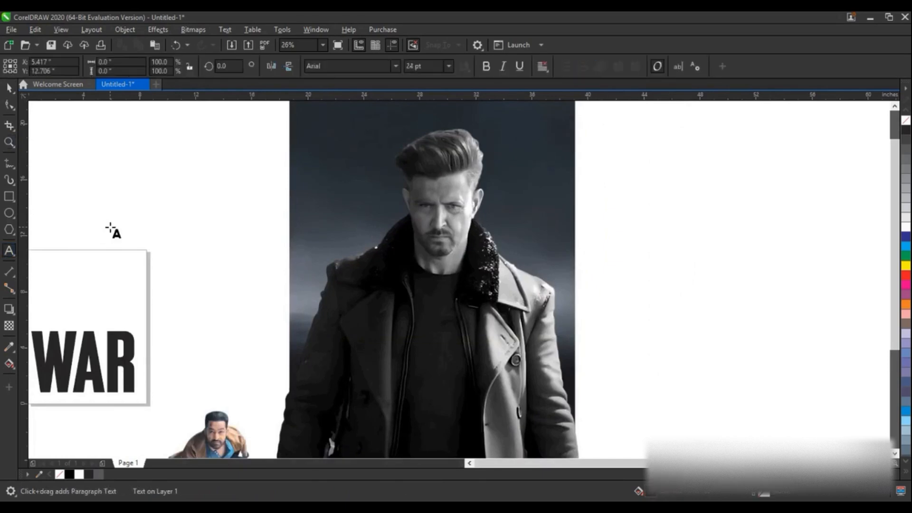
pyautogui.click(106, 225)
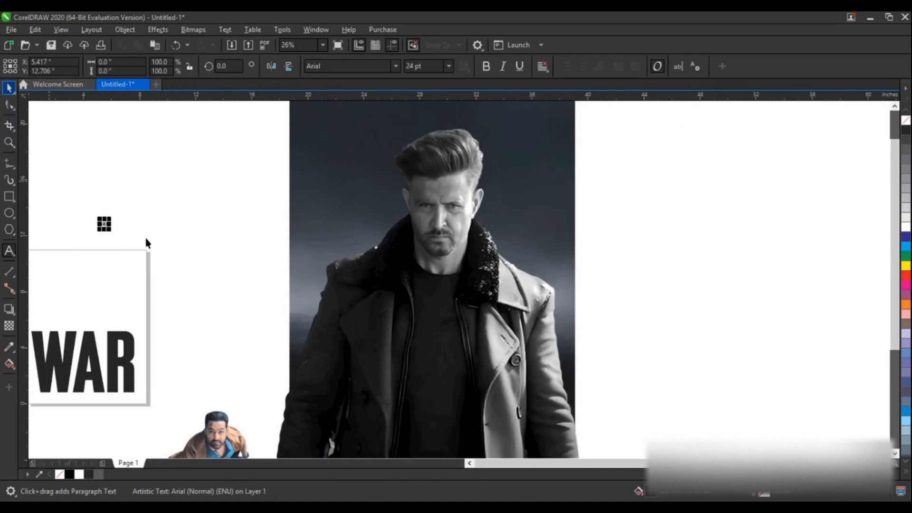
pyautogui.moveTo(110, 230); pyautogui.dragTo(198, 317)
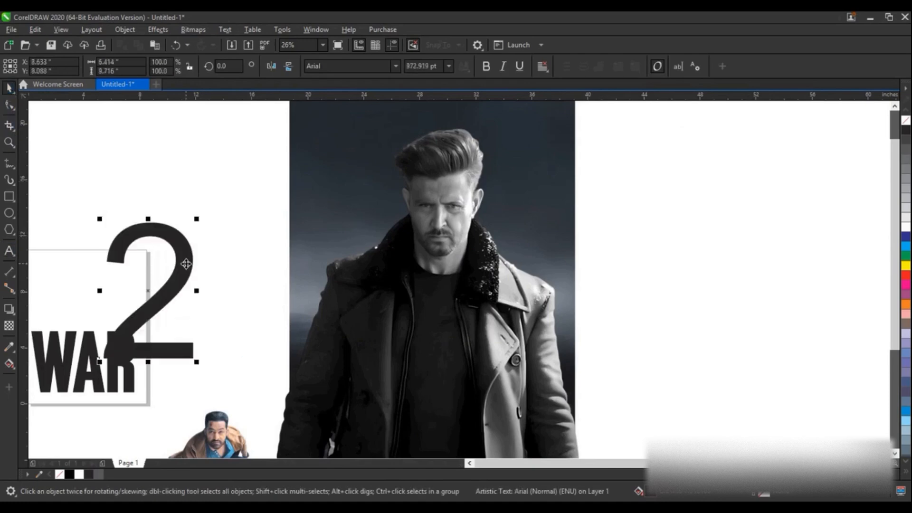
# Step: Move the 2 clear of the WAR title and set its font to Geometr415 Blk BT
pyautogui.moveTo(186, 263); pyautogui.dragTo(235, 232)
pyautogui.click(395, 66)
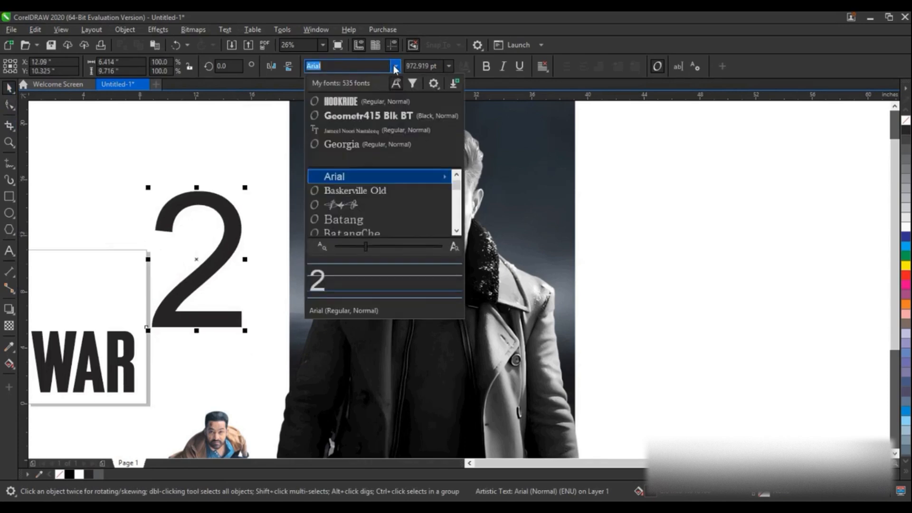
pyautogui.click(360, 117)
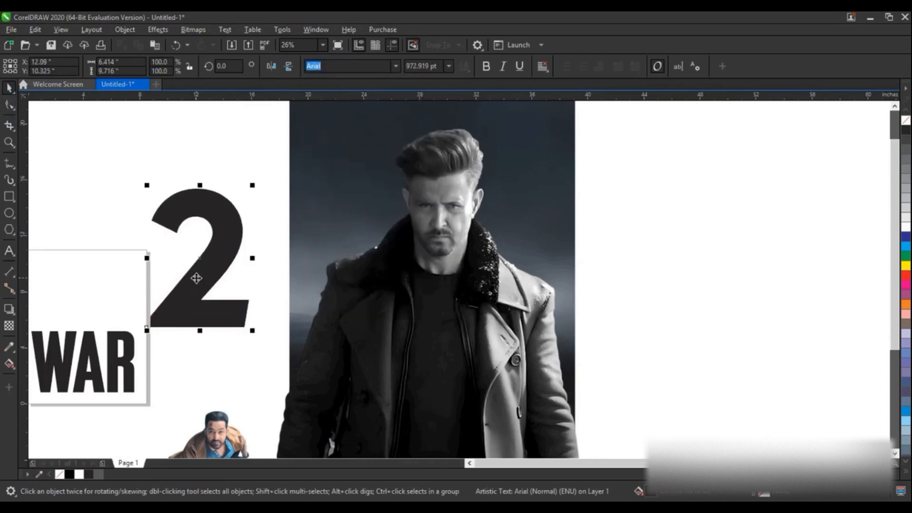
# Step: Place the 2 over the coat man, fill it white and enlarge it to about 2,384 pt
pyautogui.moveTo(203, 260); pyautogui.dragTo(435, 326)
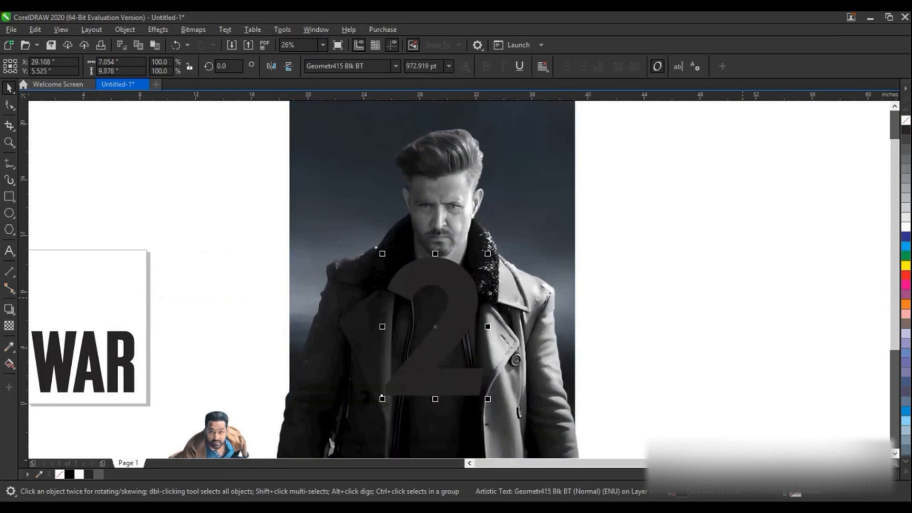
pyautogui.click(905, 229)
pyautogui.moveTo(486, 253); pyautogui.dragTo(565, 196)
pyautogui.scroll(-2, 469, 294)
pyautogui.moveTo(469, 294); pyautogui.dragTo(455, 255)
pyautogui.moveTo(477, 338); pyautogui.dragTo(504, 377)
pyautogui.hotkey('shift', 'F2')
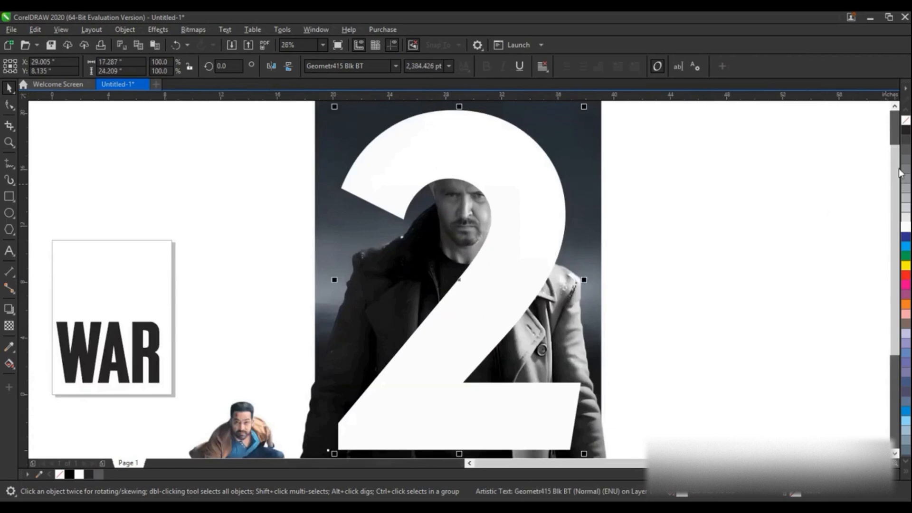
# Step: Convert the 2 to curves as an unfilled white outline with a width of 8 pt
pyautogui.click(905, 121)
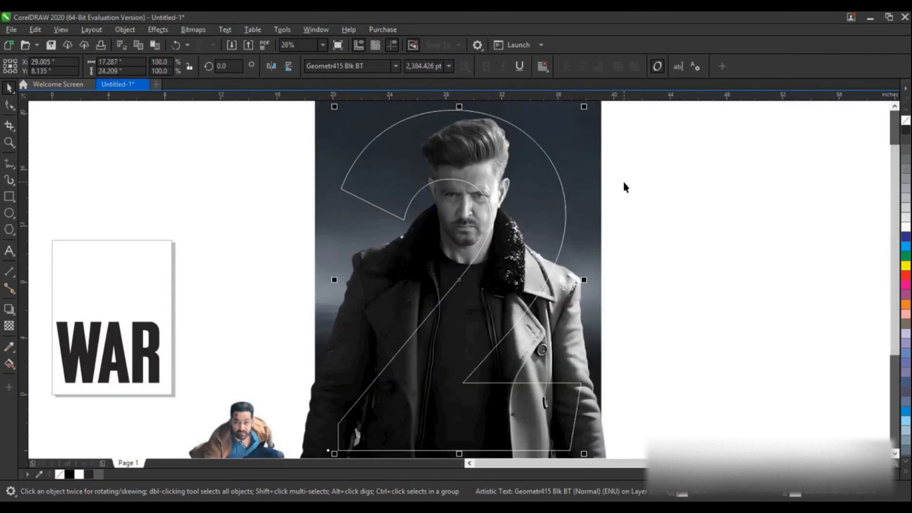
pyautogui.hotkey('ctrl', 'q')
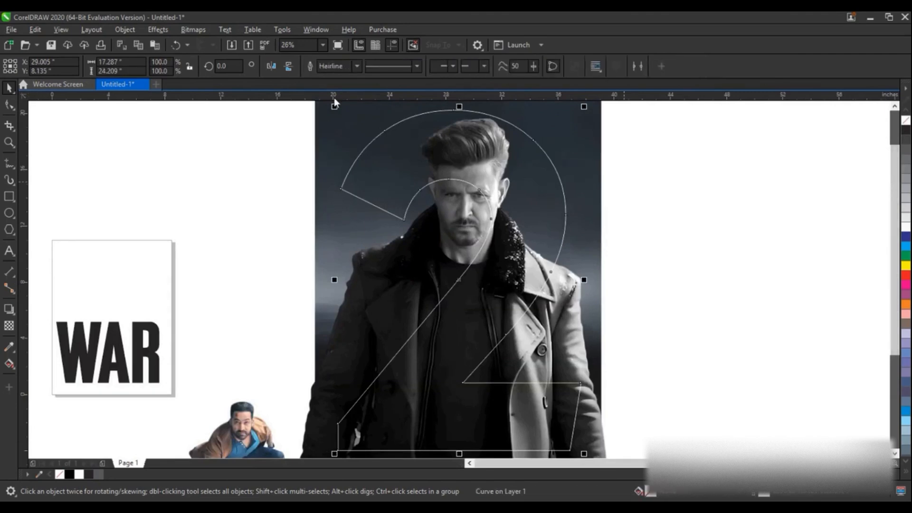
pyautogui.click(357, 68)
pyautogui.click(342, 156)
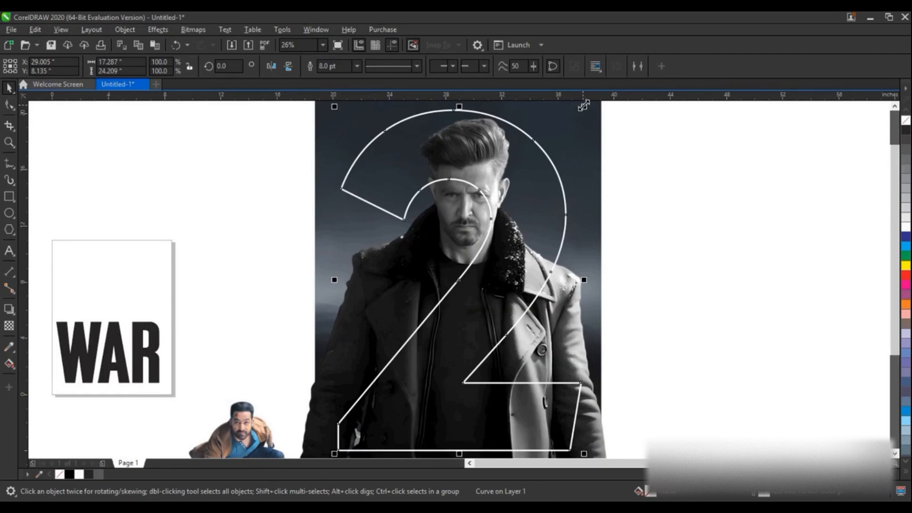
# Step: Enlarge the outlined 2 to about 19.3 by 27 inches so it spans the poster
pyautogui.moveTo(584, 106); pyautogui.dragTo(570, 154)
pyautogui.scroll(-2, 539, 193)
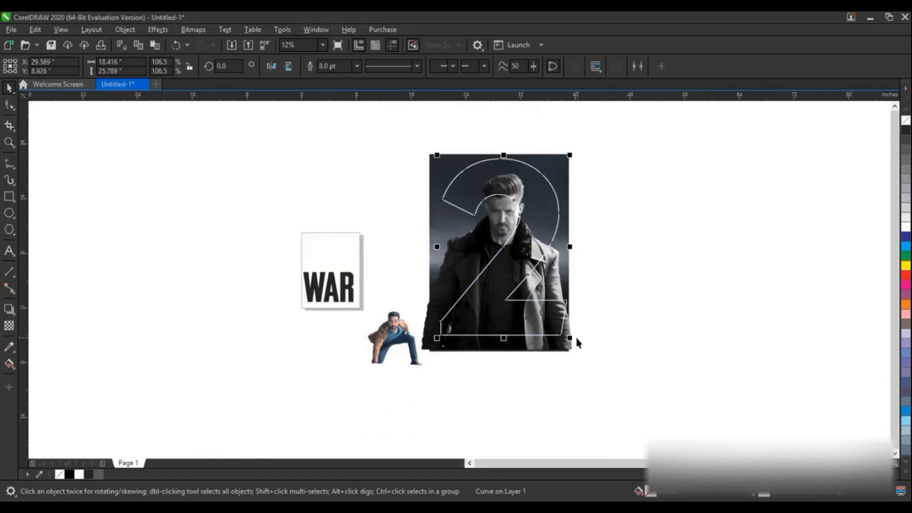
pyautogui.moveTo(572, 338); pyautogui.dragTo(576, 343)
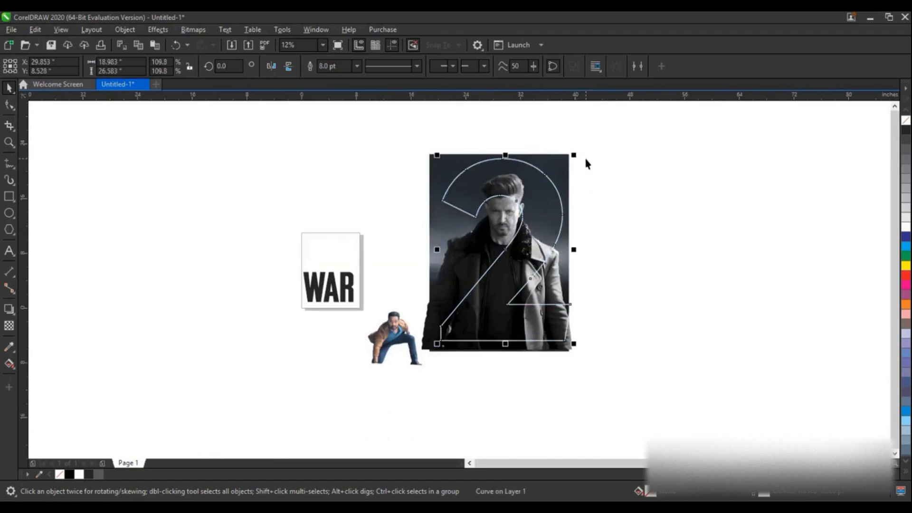
pyautogui.moveTo(578, 156); pyautogui.dragTo(580, 155)
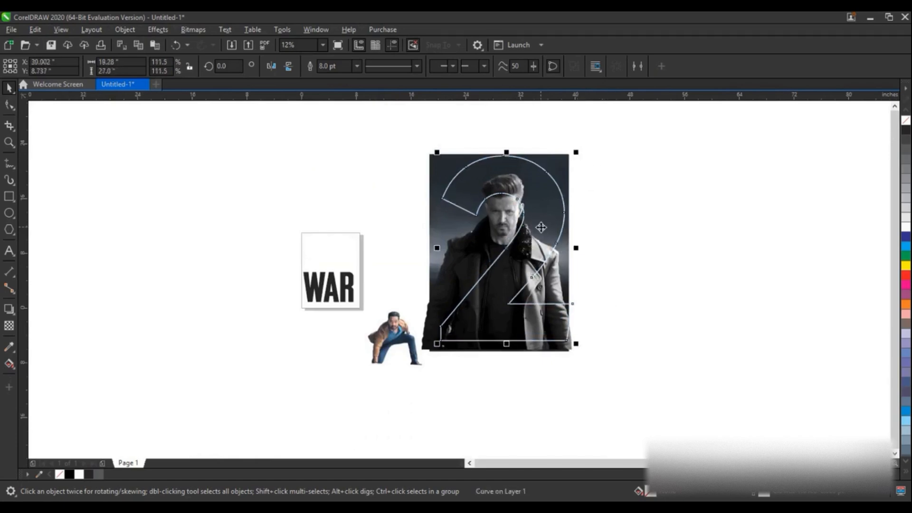
# Step: Fill the 2 with solid white and remove its outline
pyautogui.moveTo(668, 128); pyautogui.dragTo(410, 369)
pyautogui.hotkey('shift', 'F2')
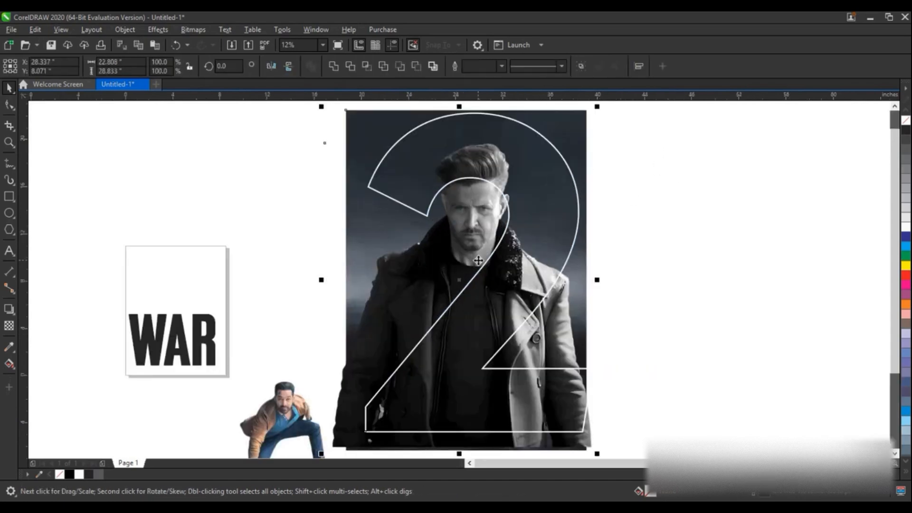
pyautogui.press('Escape')
pyautogui.click(483, 336)
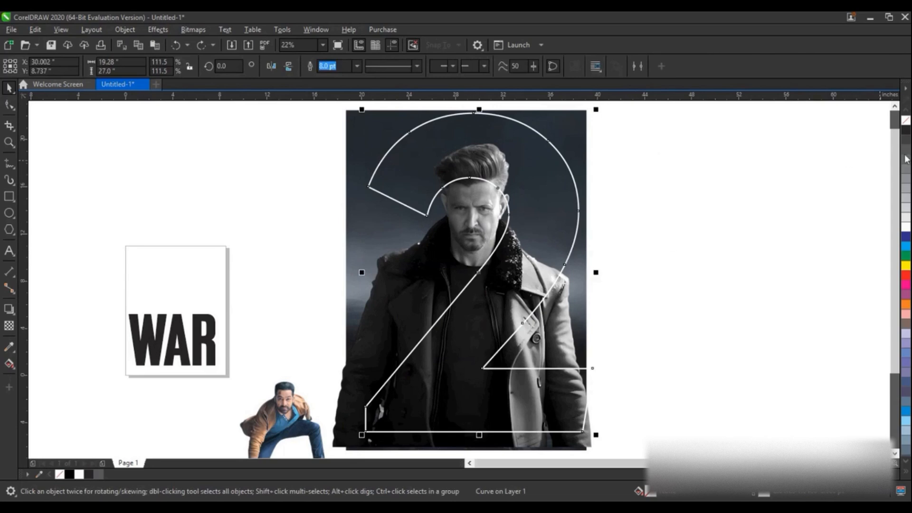
pyautogui.click(905, 223)
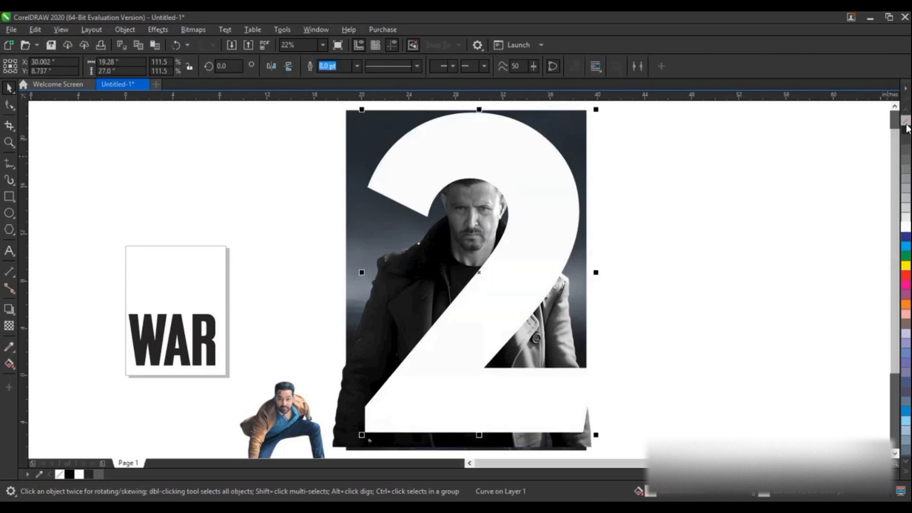
pyautogui.click(788, 183)
# Step: Bring a duplicate of the coat man's photo in front of the white 2
pyautogui.click(395, 303)
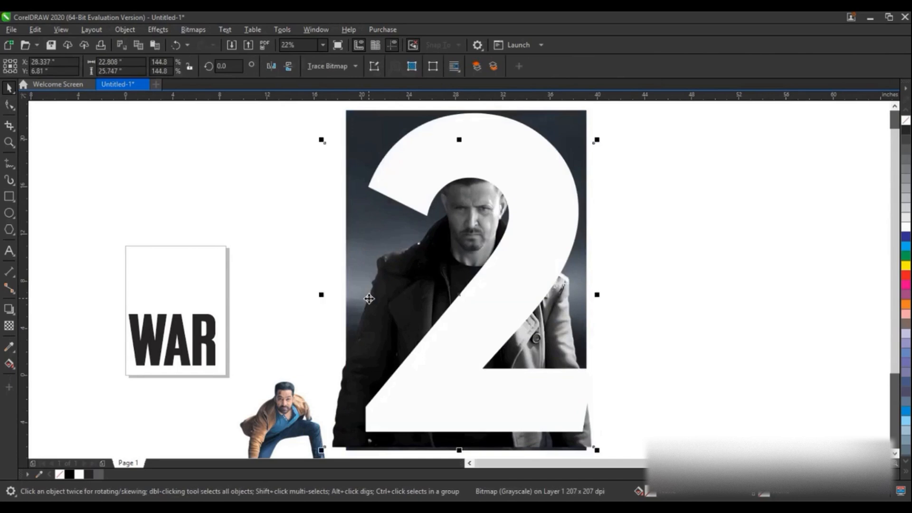
pyautogui.moveTo(369, 298); pyautogui.dragTo(203, 310)
pyautogui.hotkey('ctrl', 'z')
pyautogui.hotkey('shift', 'pageup')
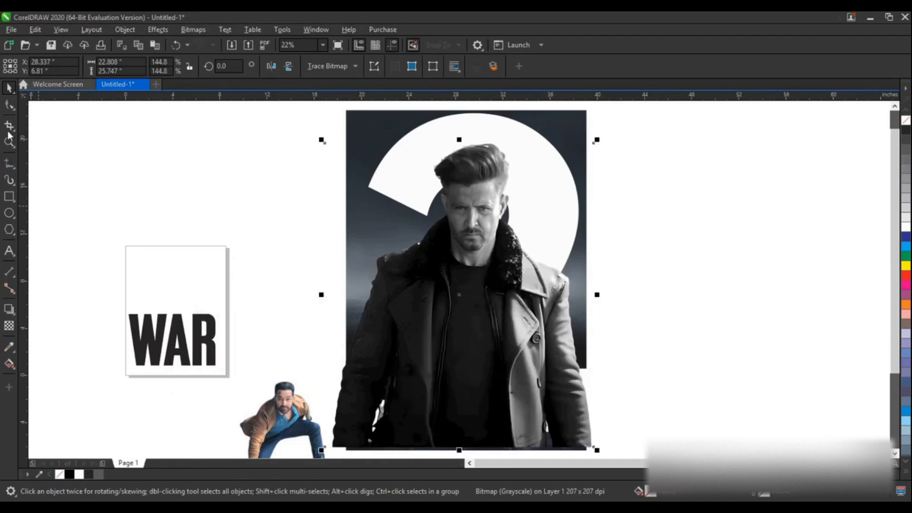
# Step: Crop the front copy of the coat man diagonally with the Shape tool so his head overlaps the 2 while its stem stays uncovered
pyautogui.click(9, 105)
pyautogui.moveTo(595, 448); pyautogui.dragTo(506, 203)
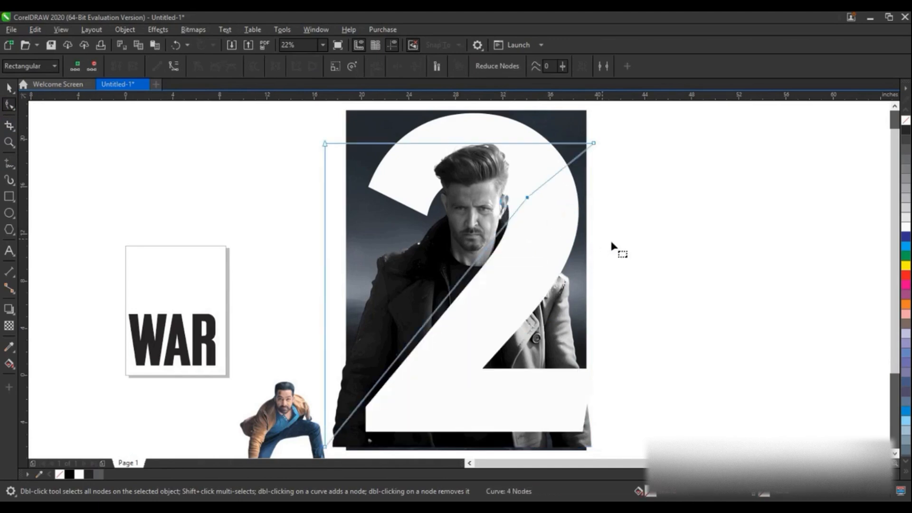
pyautogui.click(9, 88)
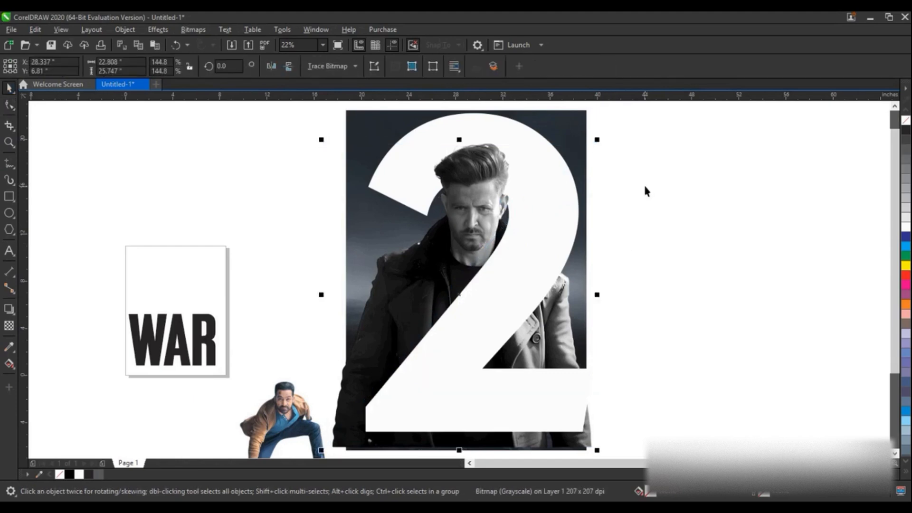
# Step: Select the 2 and both coat man photos without the road background and scale them down slightly together
pyautogui.click(645, 191)
pyautogui.click(473, 164)
pyautogui.click(632, 134)
pyautogui.moveTo(620, 110); pyautogui.dragTo(302, 431)
pyautogui.click(892, 106)
pyautogui.click(893, 106)
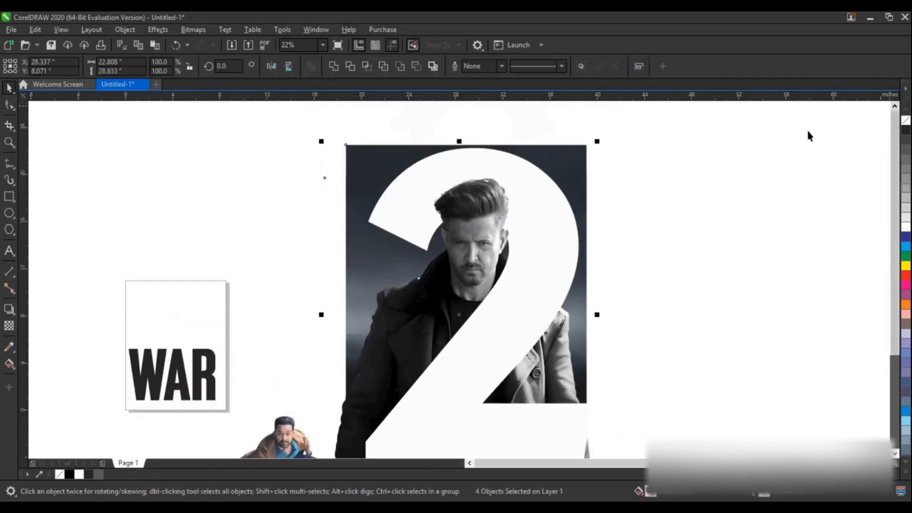
pyautogui.keyDown('shift'); pyautogui.click(578, 145); pyautogui.keyUp('shift')
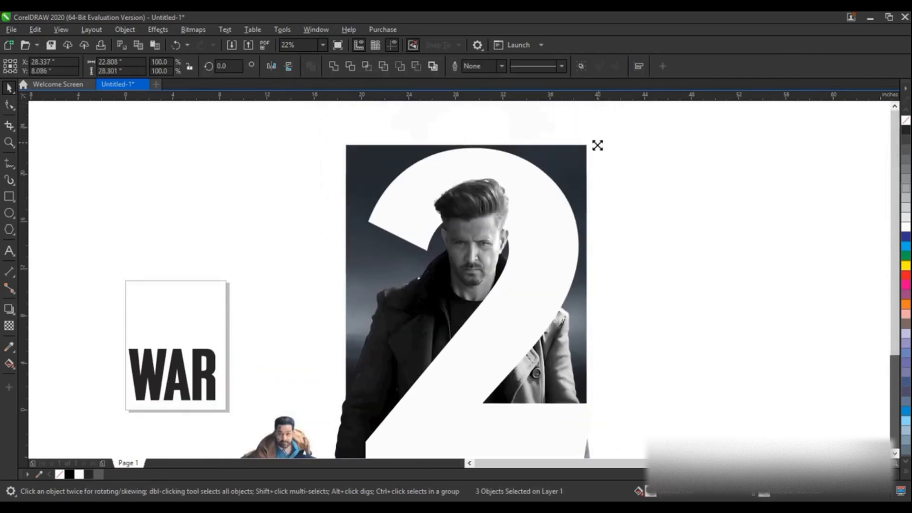
pyautogui.moveTo(596, 146); pyautogui.dragTo(595, 147)
pyautogui.moveTo(537, 188); pyautogui.dragTo(538, 191)
pyautogui.click(562, 148)
pyautogui.hotkey('shift', 'F2')
# Step: PowerClip the rear coat man's photo inside the white 2
pyautogui.click(533, 307)
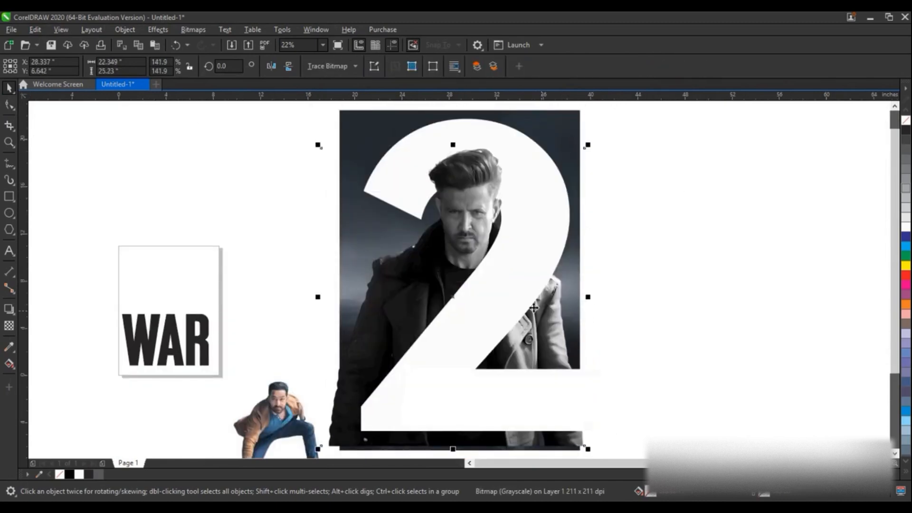
pyautogui.moveTo(454, 300); pyautogui.dragTo(527, 301)
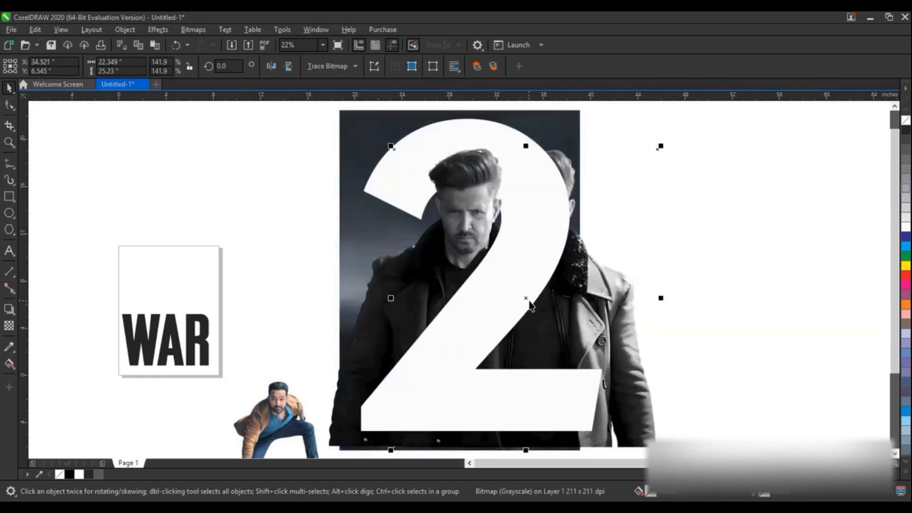
pyautogui.hotkey('ctrl', 'z')
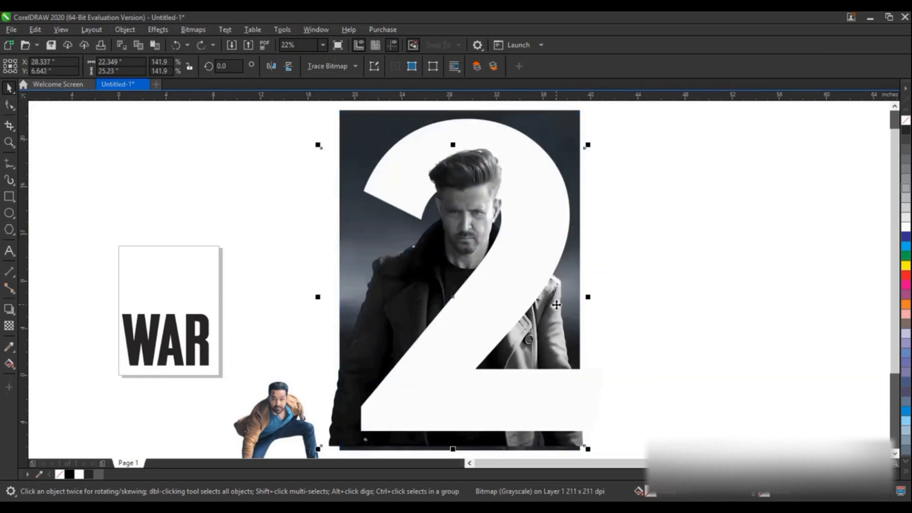
pyautogui.click(117, 29)
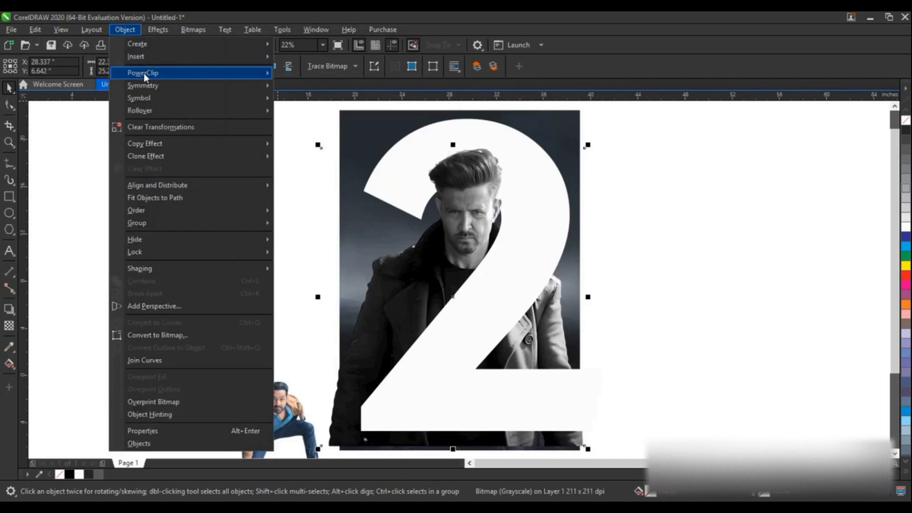
pyautogui.moveTo(143, 73)
pyautogui.click(298, 74)
pyautogui.click(434, 407)
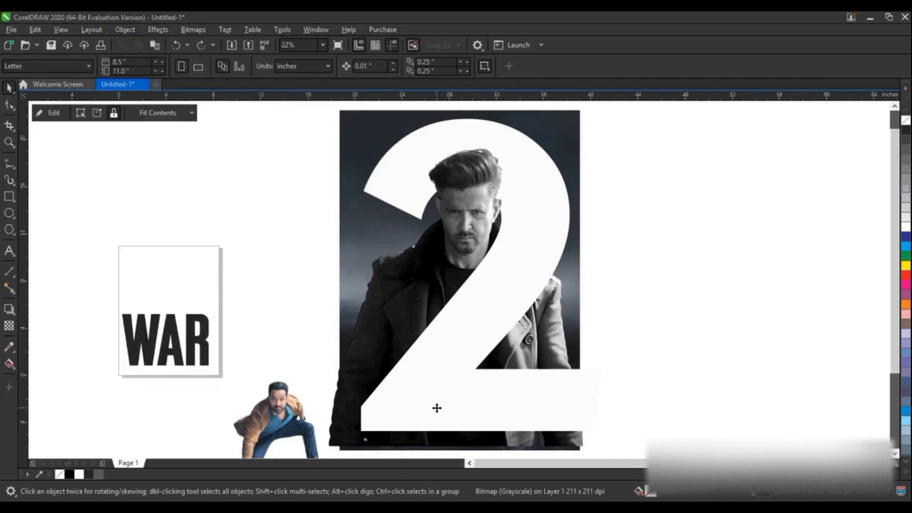
pyautogui.click(716, 336)
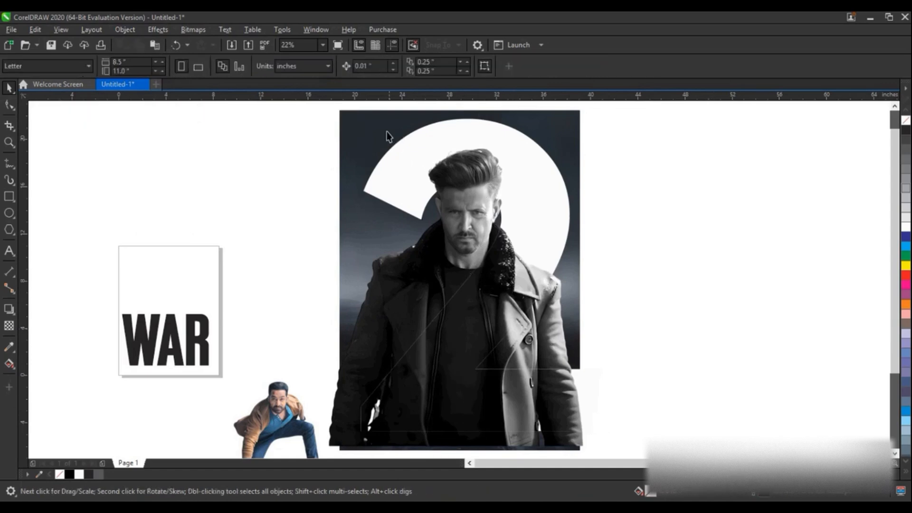
# Step: PowerClip the front copy of the road background inside the 2, undoing a stray move of it first
pyautogui.click(349, 116)
pyautogui.scroll(1, 346, 115)
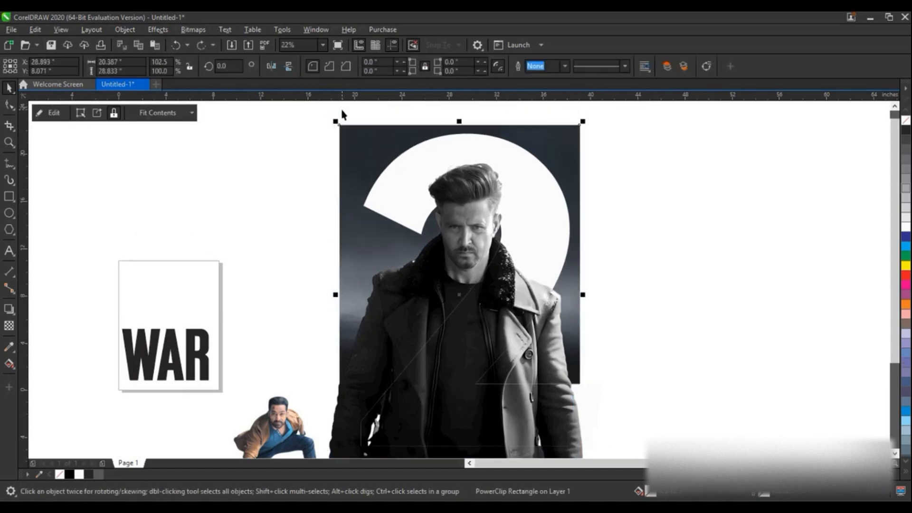
pyautogui.moveTo(343, 126); pyautogui.dragTo(317, 125)
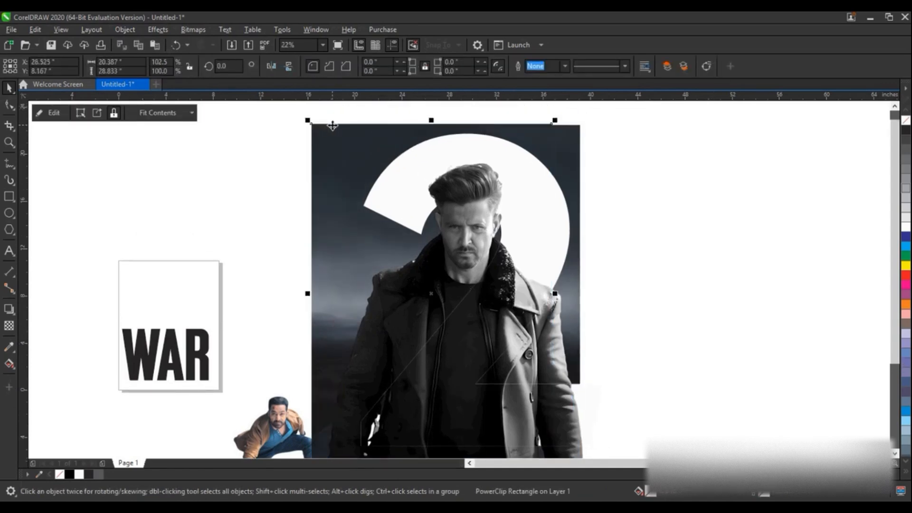
pyautogui.hotkey('ctrl', 'z')
pyautogui.rightClick(340, 130)
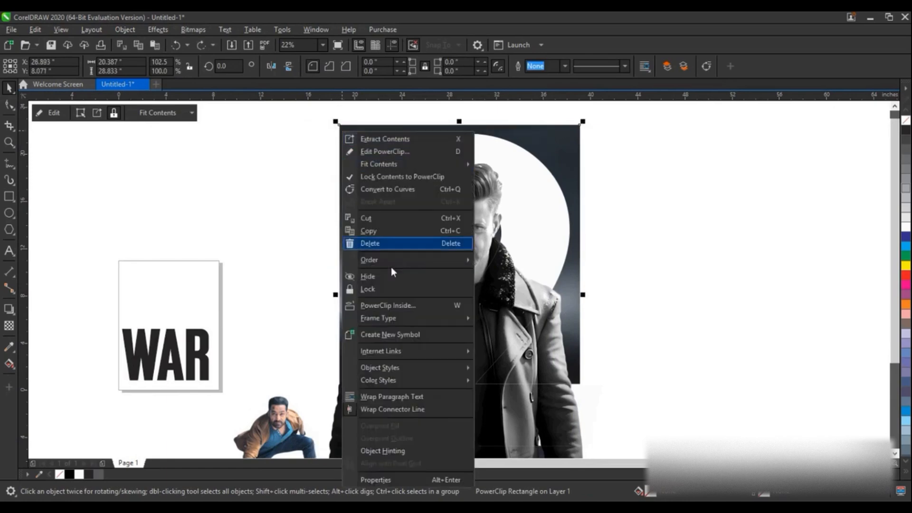
pyautogui.click(399, 305)
pyautogui.click(483, 409)
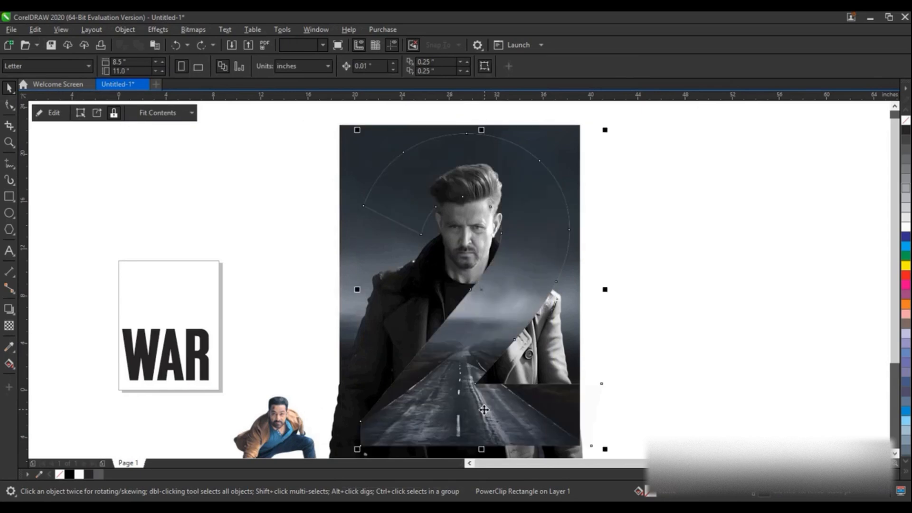
# Step: Edit the contents of the 2's PowerClip and convert both images into one 300 dpi RGB Color (24-bit) bitmap with transparent background
pyautogui.rightClick(488, 401)
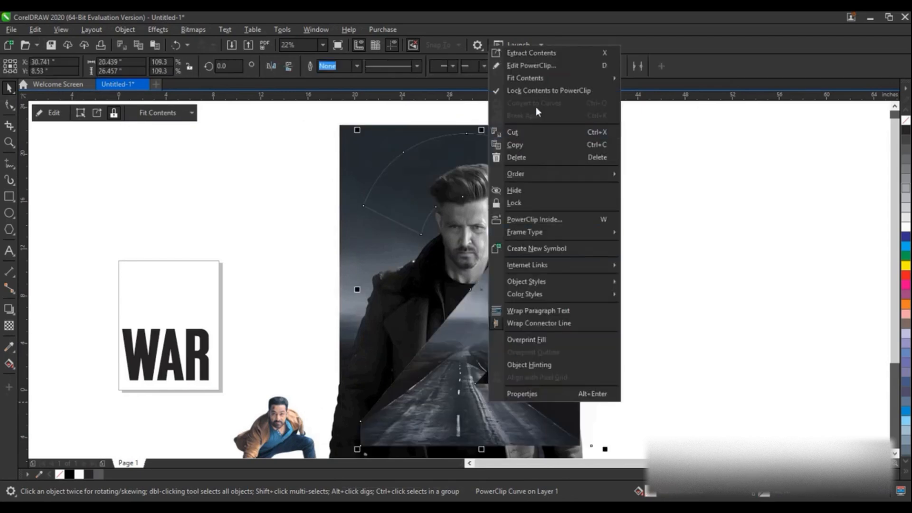
pyautogui.click(517, 65)
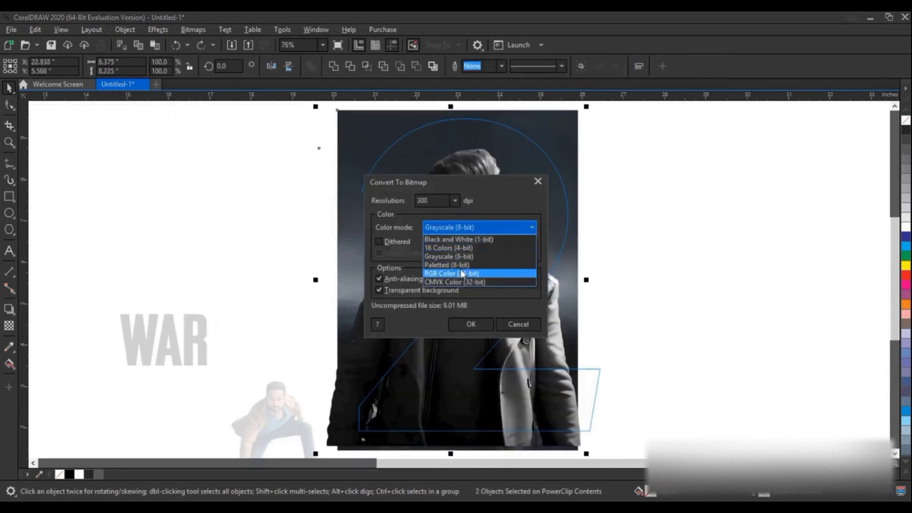
pyautogui.click(460, 268)
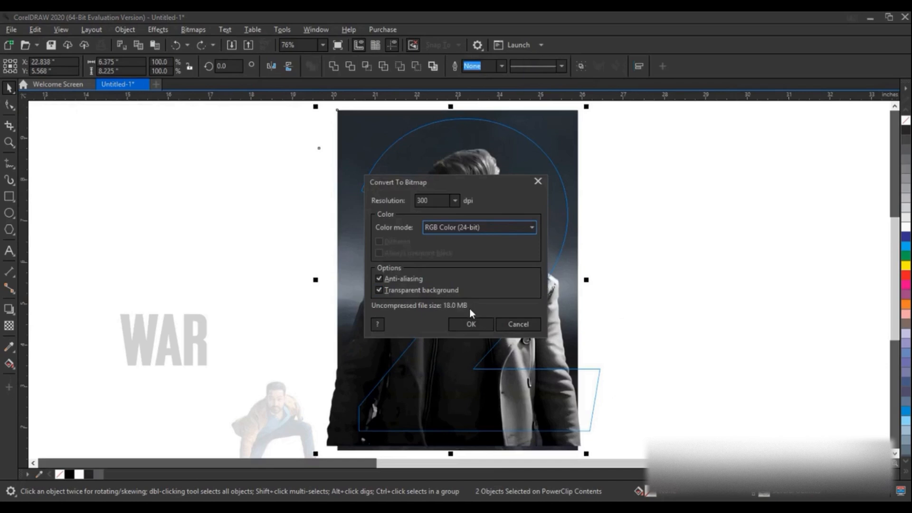
pyautogui.click(469, 317)
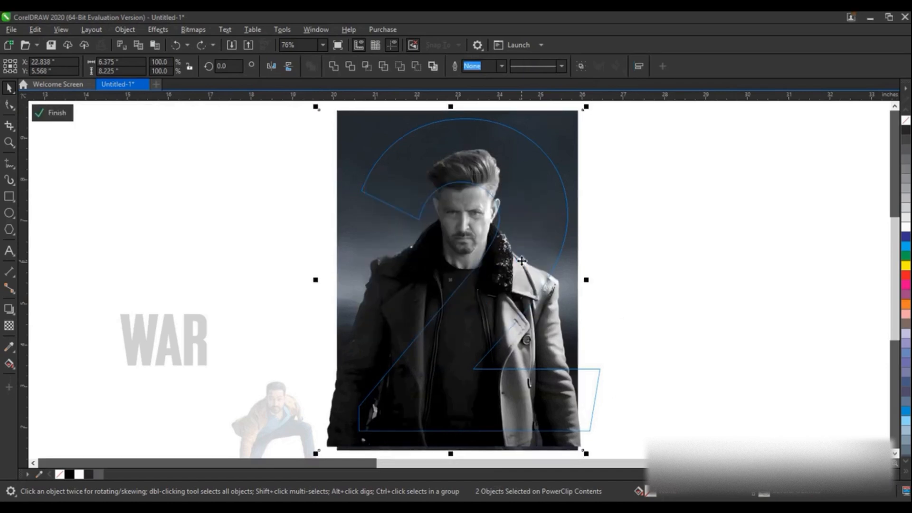
# Step: Apply a Gaussian Blur with a radius of 35.4 pixels to the bitmap inside the 2
pyautogui.click(155, 30)
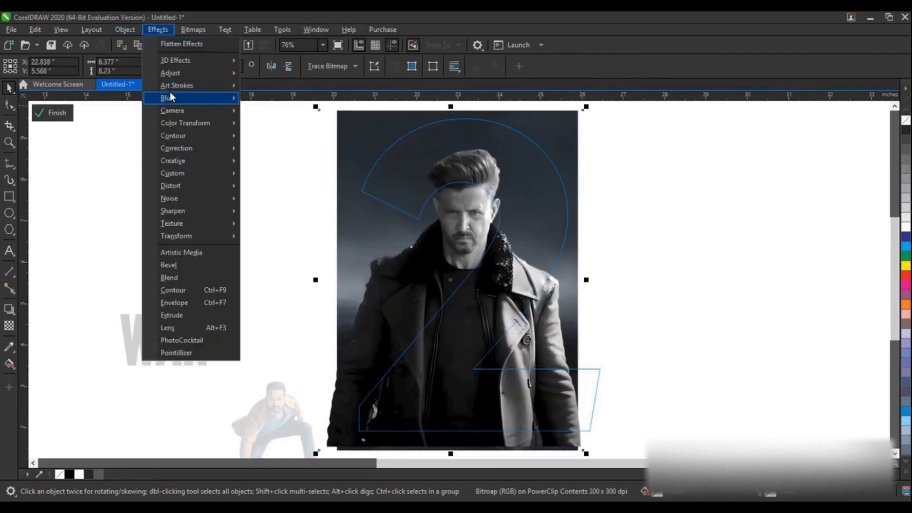
pyautogui.moveTo(178, 94)
pyautogui.click(277, 125)
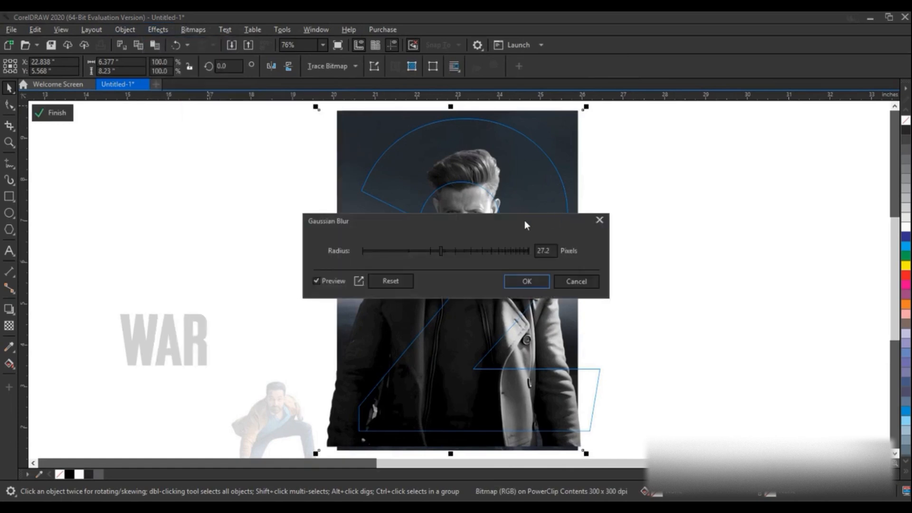
pyautogui.click(454, 252)
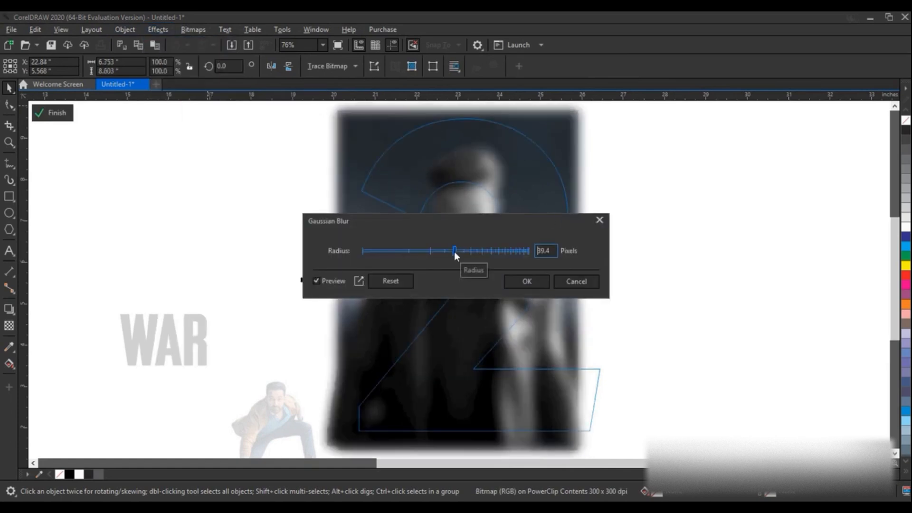
pyautogui.moveTo(454, 252); pyautogui.dragTo(451, 252)
pyautogui.click(525, 282)
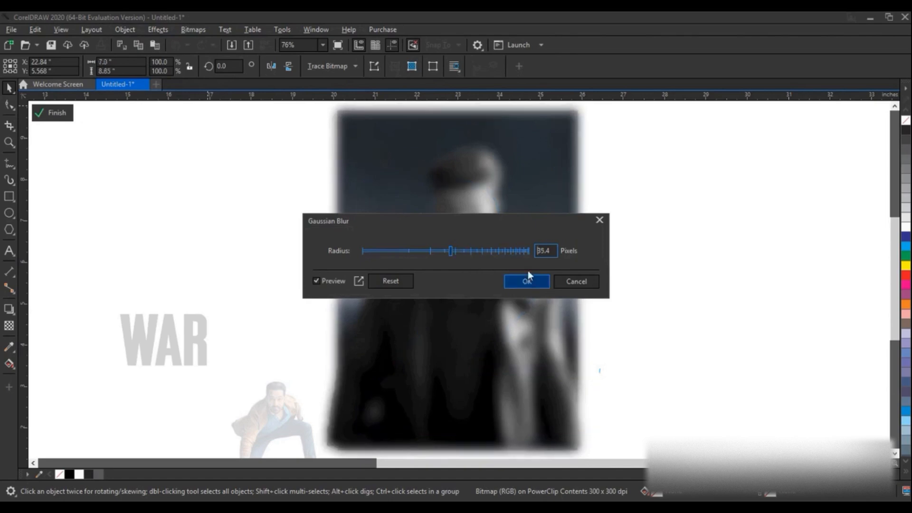
# Step: Adjust the blurred bitmap with brightness 11, contrast 10 and intensity 12, and finish editing the PowerClip
pyautogui.click(154, 35)
pyautogui.moveTo(172, 72)
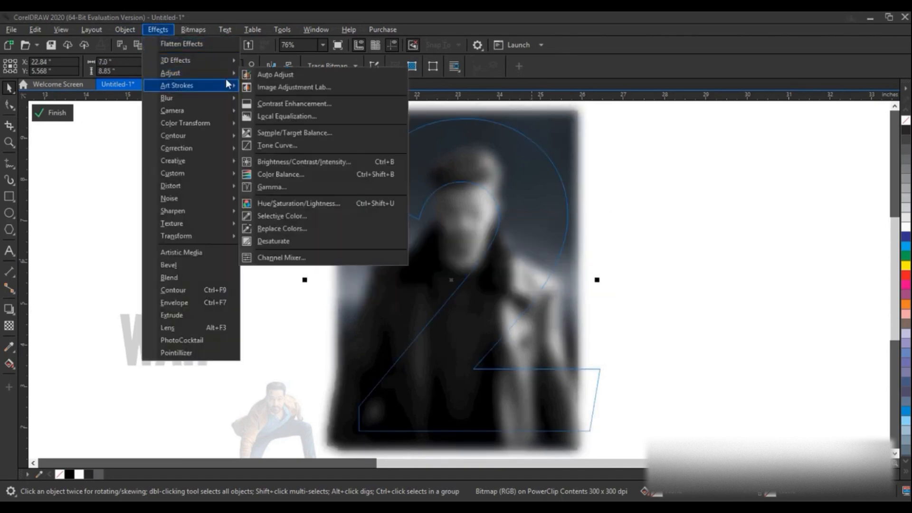
pyautogui.click(289, 161)
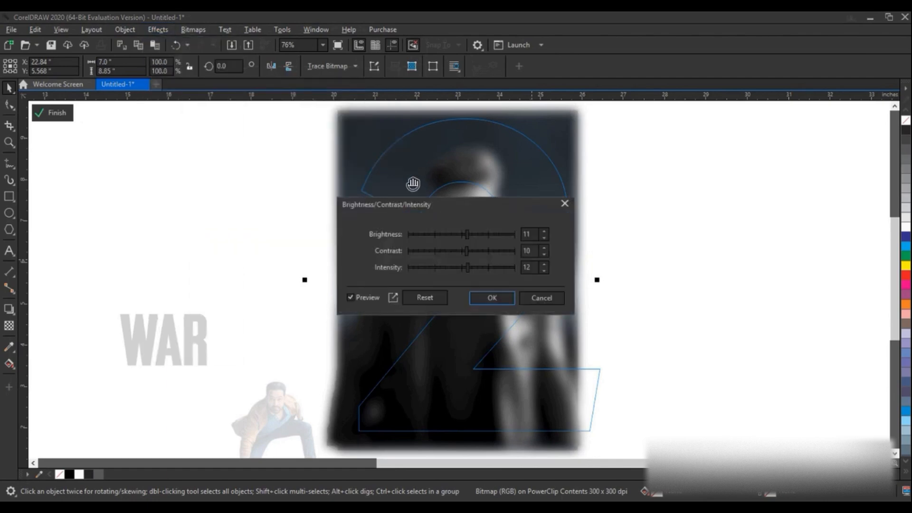
pyautogui.moveTo(439, 205); pyautogui.dragTo(475, 208)
pyautogui.moveTo(669, 199); pyautogui.dragTo(669, 195)
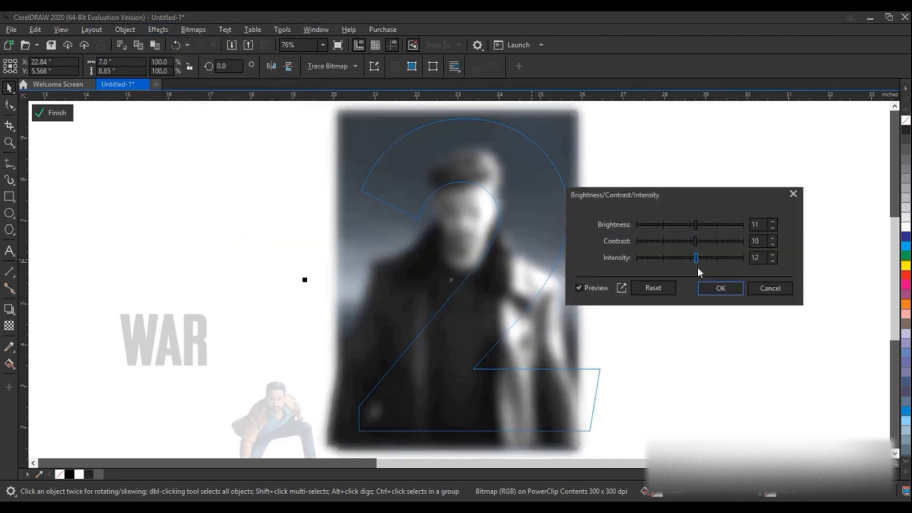
pyautogui.click(704, 287)
pyautogui.click(70, 116)
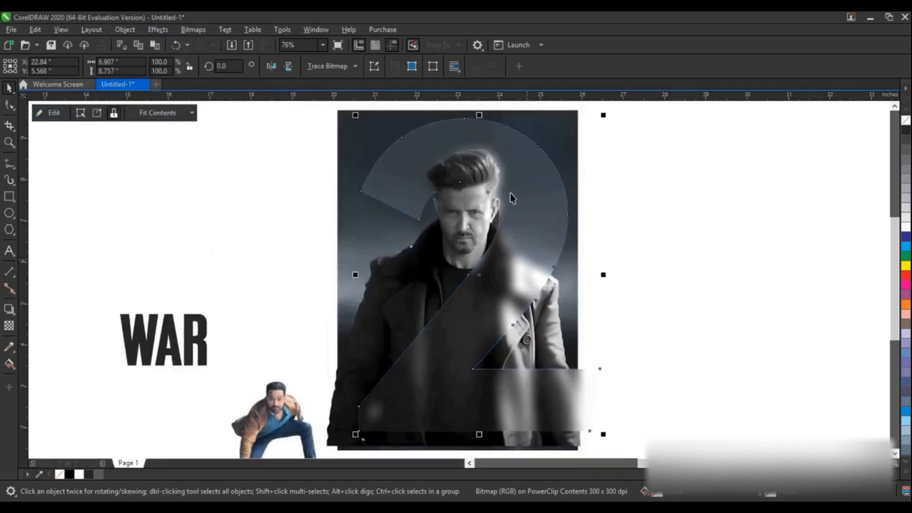
pyautogui.click(769, 214)
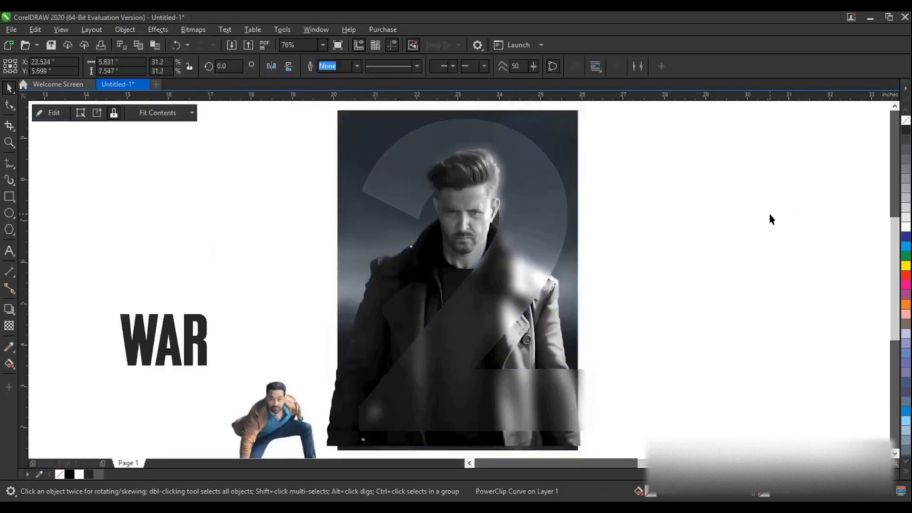
# Step: Inspect the frosted 2 around the man's head and add a drop shadow cast to its left with opacity 93
pyautogui.click(497, 293)
pyautogui.click(723, 281)
pyautogui.click(8, 142)
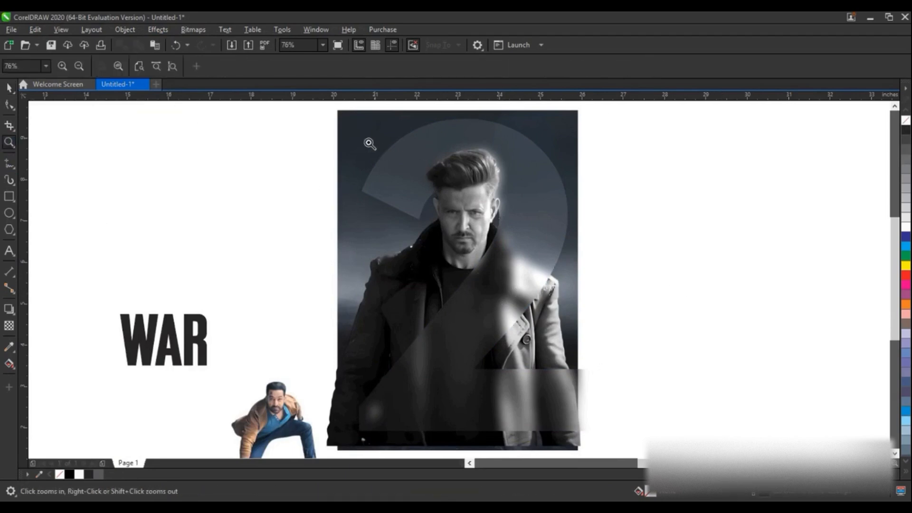
pyautogui.moveTo(362, 135); pyautogui.dragTo(580, 304)
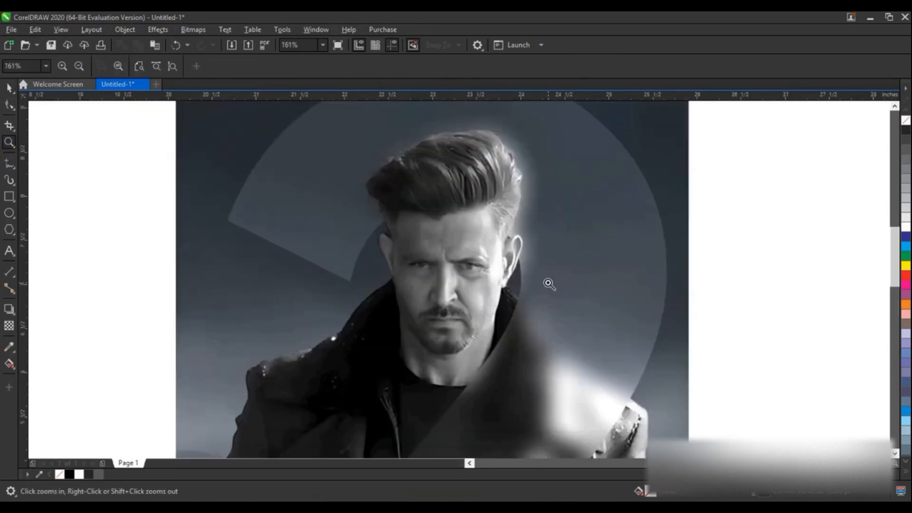
pyautogui.rightClick(548, 281)
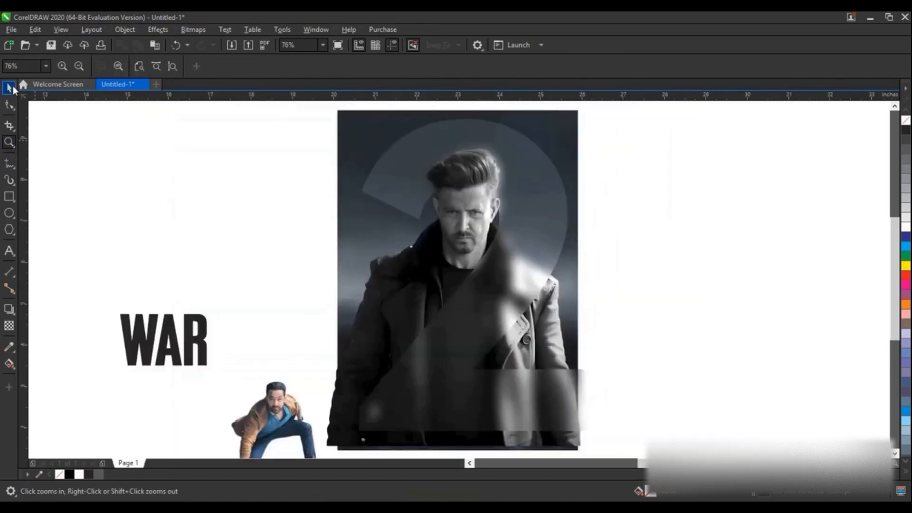
pyautogui.click(9, 88)
pyautogui.click(553, 265)
pyautogui.click(9, 308)
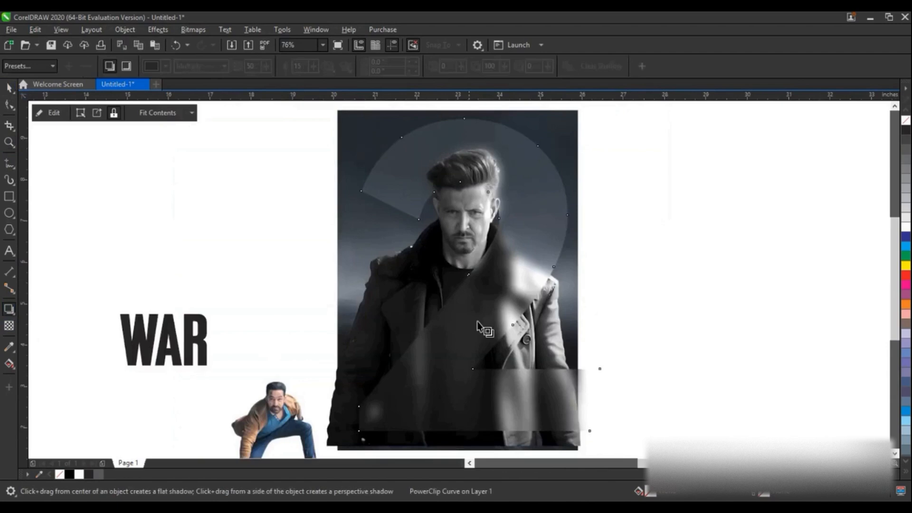
pyautogui.moveTo(479, 274); pyautogui.dragTo(351, 285)
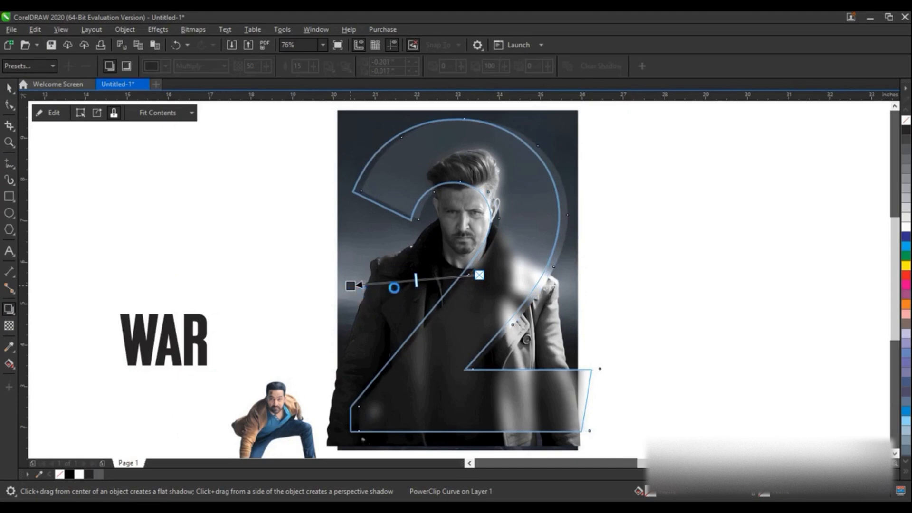
pyautogui.moveTo(416, 280); pyautogui.dragTo(375, 283)
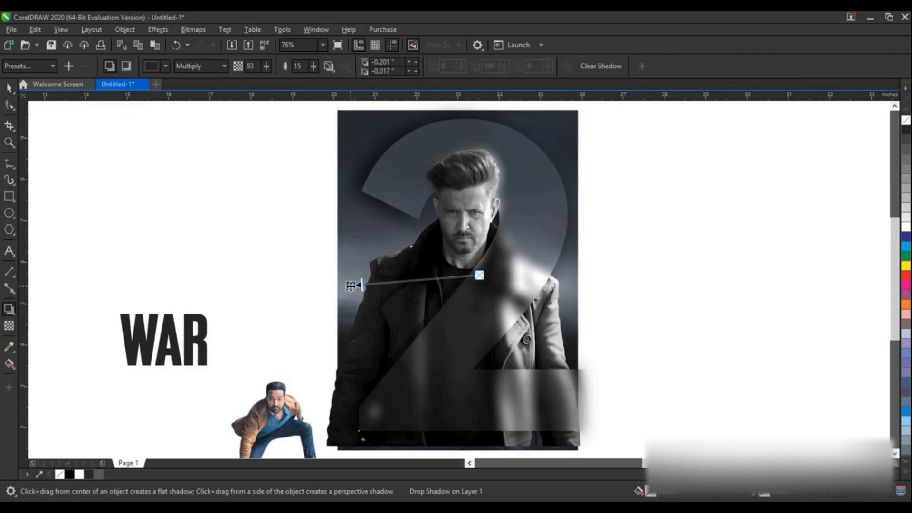
# Step: Darken the large 2's drop shadow colour to C 73, M 69, Y 65, K 89
pyautogui.click(165, 67)
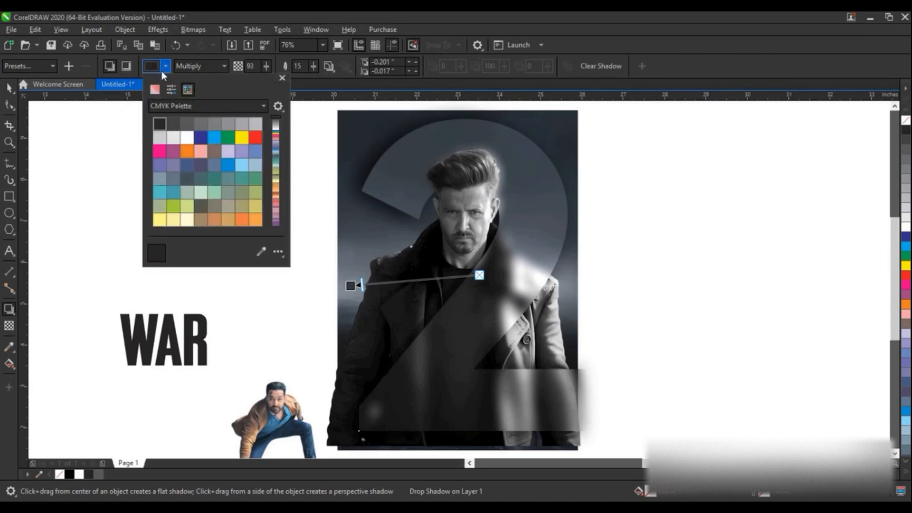
pyautogui.click(154, 90)
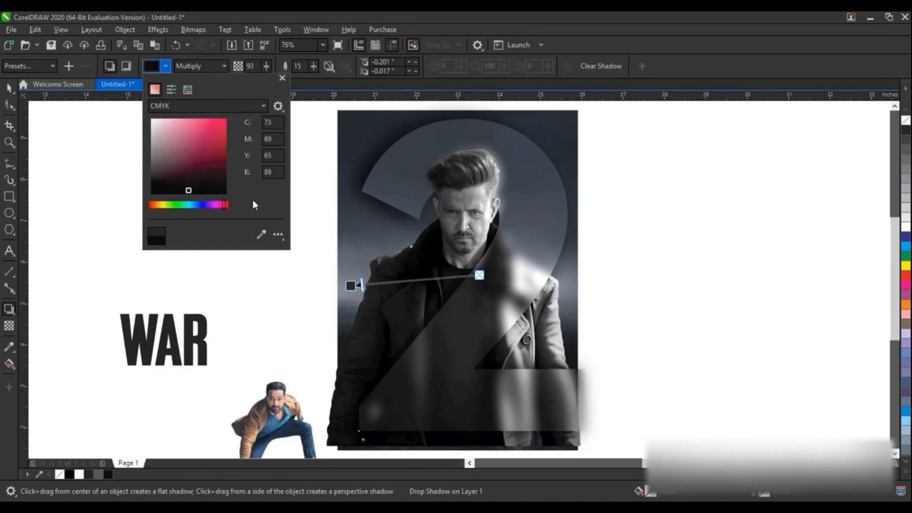
pyautogui.click(304, 204)
pyautogui.click(9, 89)
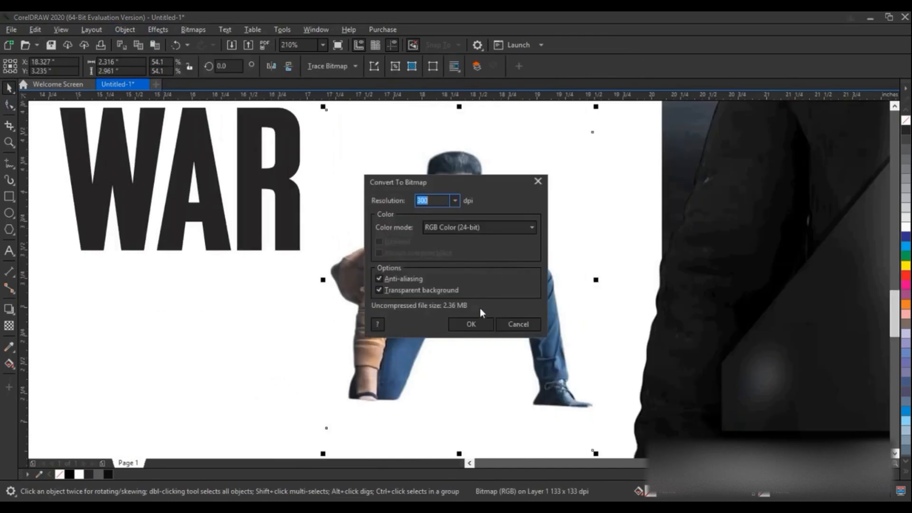
# Step: Convert the crouching man's photo to a 300 dpi Grayscale (8-bit) bitmap with anti-aliasing and a transparent background
pyautogui.click(454, 227)
pyautogui.click(457, 257)
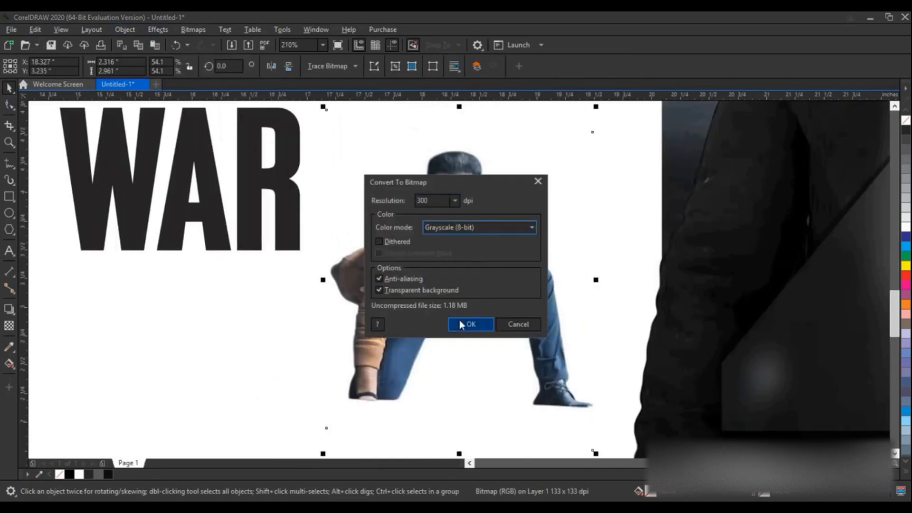
pyautogui.click(460, 323)
pyautogui.scroll(-4, 292, 269)
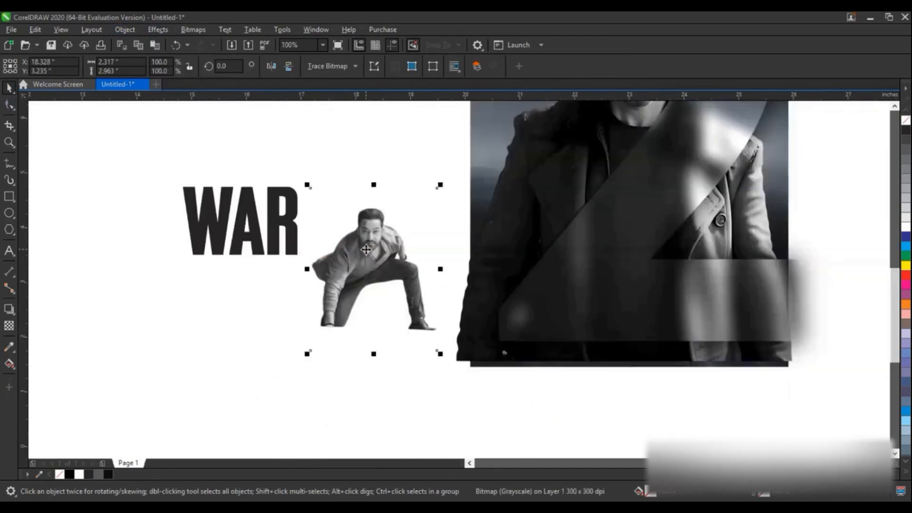
# Step: Move the crouching man's photo onto the lower part of the poster and bring it to the front
pyautogui.moveTo(363, 252); pyautogui.dragTo(470, 253)
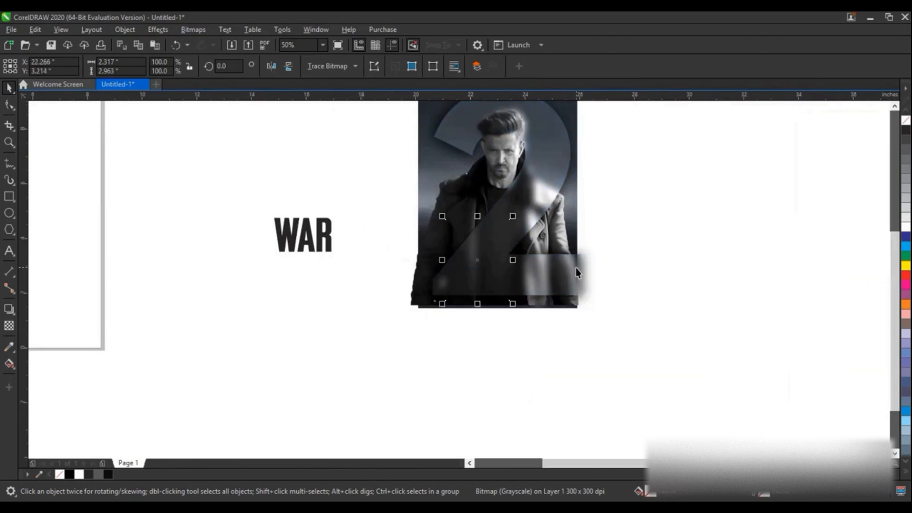
pyautogui.hotkey('shift', 'pageup')
pyautogui.keyDown('shift'); pyautogui.click(555, 279); pyautogui.keyUp('shift')
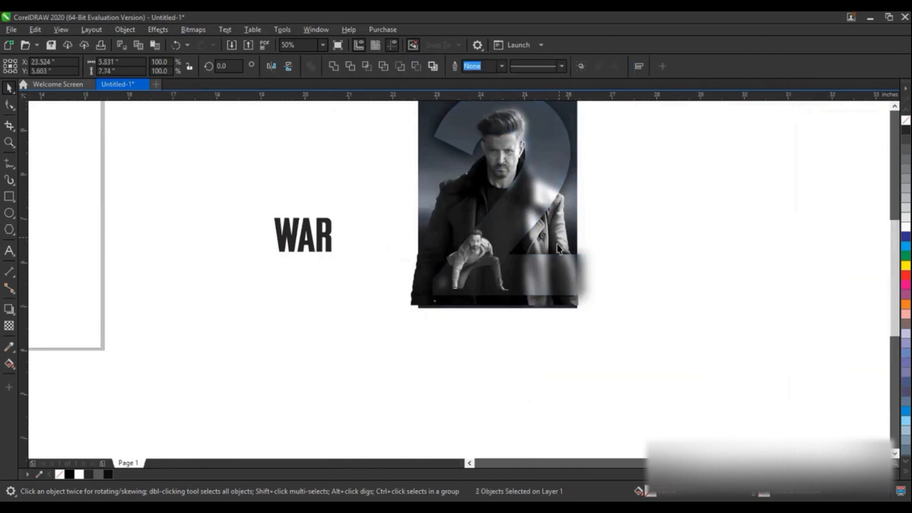
# Step: Enlarge the crouching man's photo to about 3.77 × 4.82 inches and position it over the standing man's coat
pyautogui.scroll(2, 558, 247)
pyautogui.click(453, 353)
pyautogui.moveTo(458, 316); pyautogui.dragTo(520, 239)
pyautogui.moveTo(443, 356); pyautogui.dragTo(440, 368)
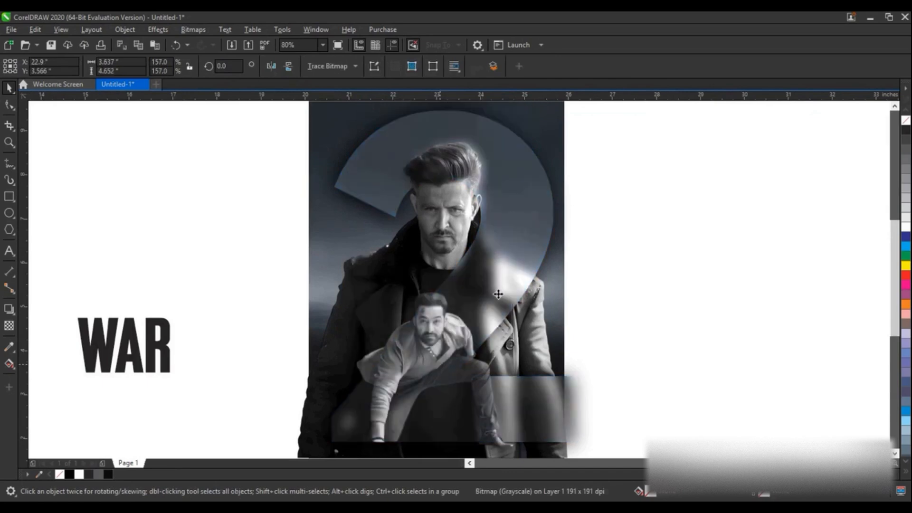
pyautogui.moveTo(519, 262); pyautogui.dragTo(528, 255)
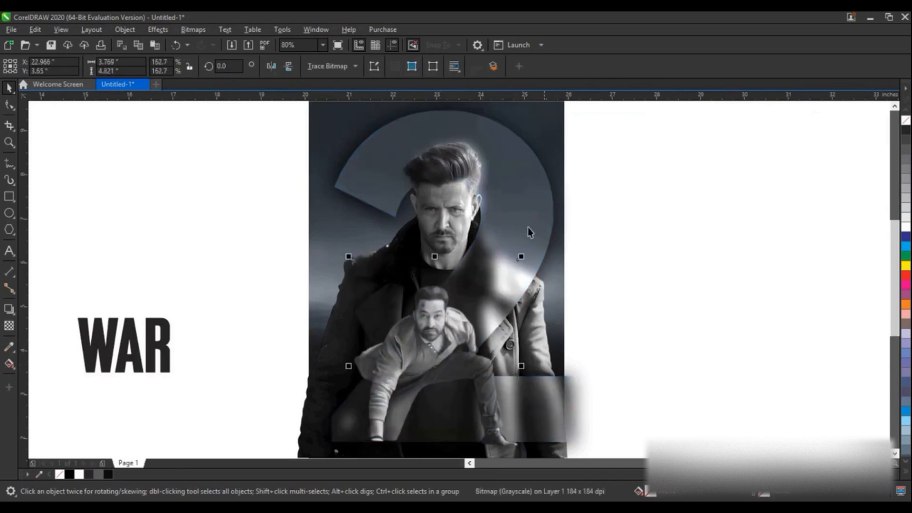
# Step: Reset the Brightness/Contrast/Intensity values for the crouching man's photo and set its contrast to 35
pyautogui.hotkey('shift', 'F2')
pyautogui.click(157, 28)
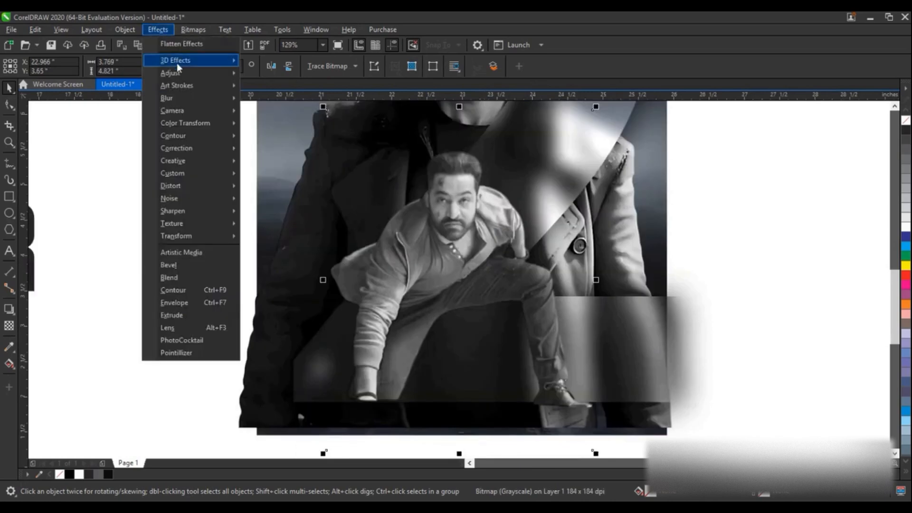
pyautogui.moveTo(189, 73)
pyautogui.click(361, 164)
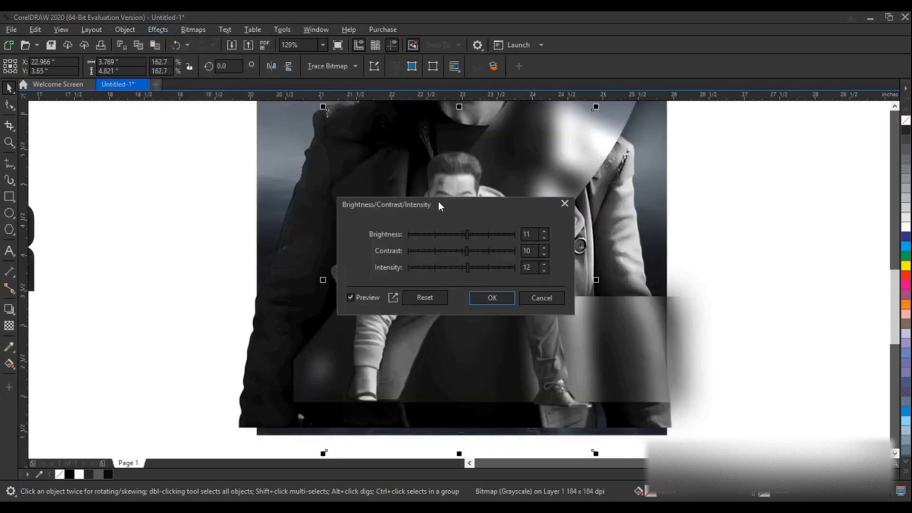
pyautogui.moveTo(486, 199); pyautogui.dragTo(726, 196)
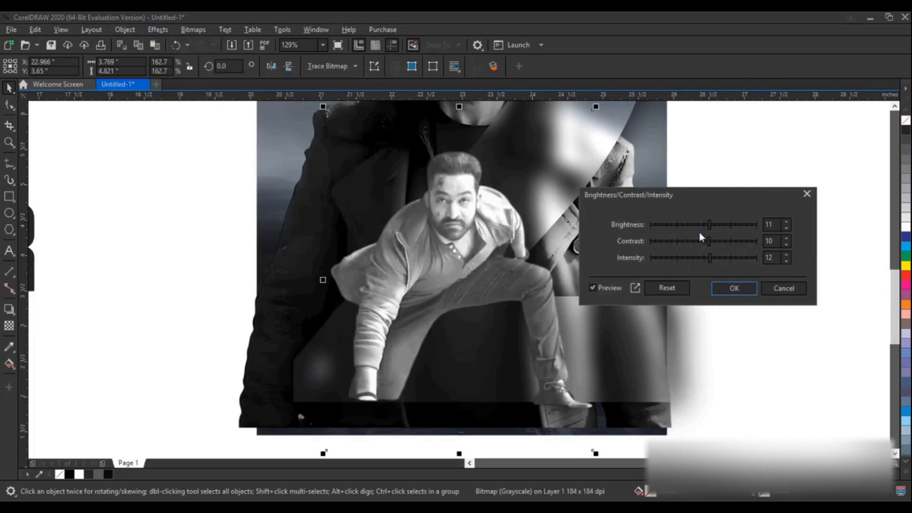
pyautogui.click(669, 287)
pyautogui.click(716, 243)
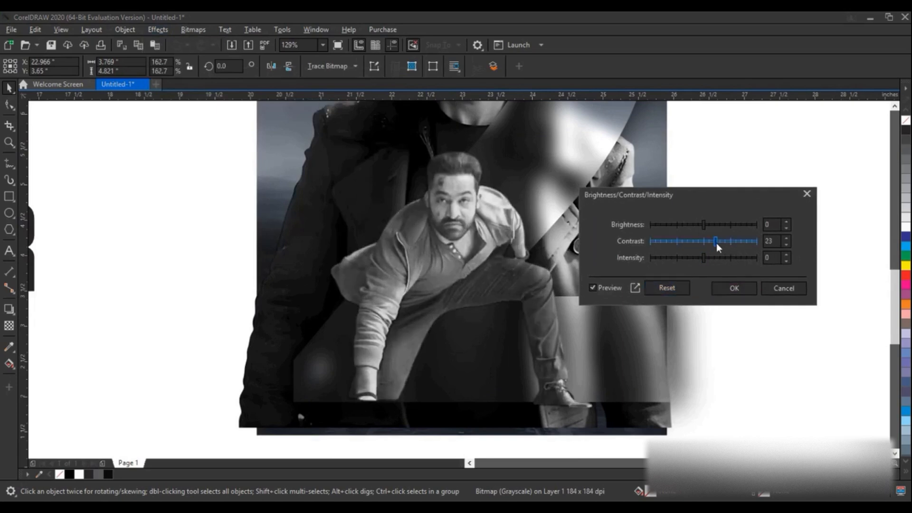
pyautogui.moveTo(716, 243); pyautogui.dragTo(722, 243)
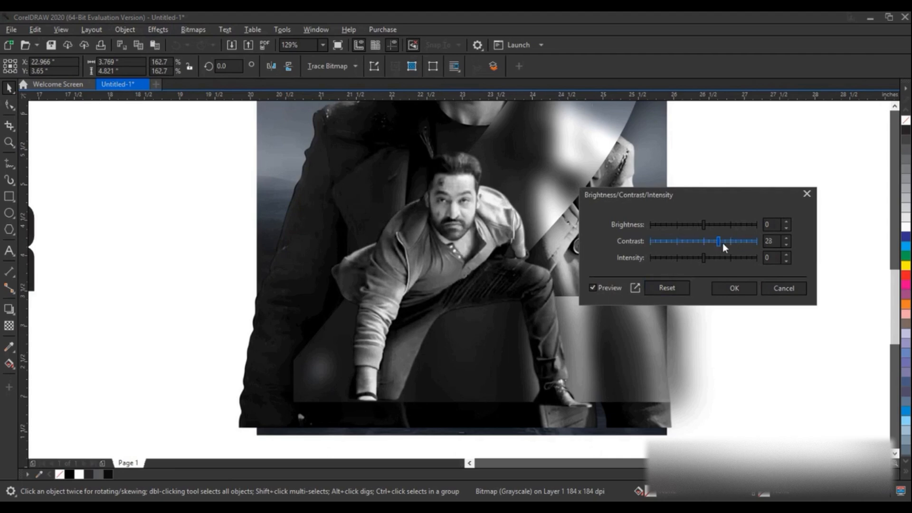
pyautogui.click(722, 243)
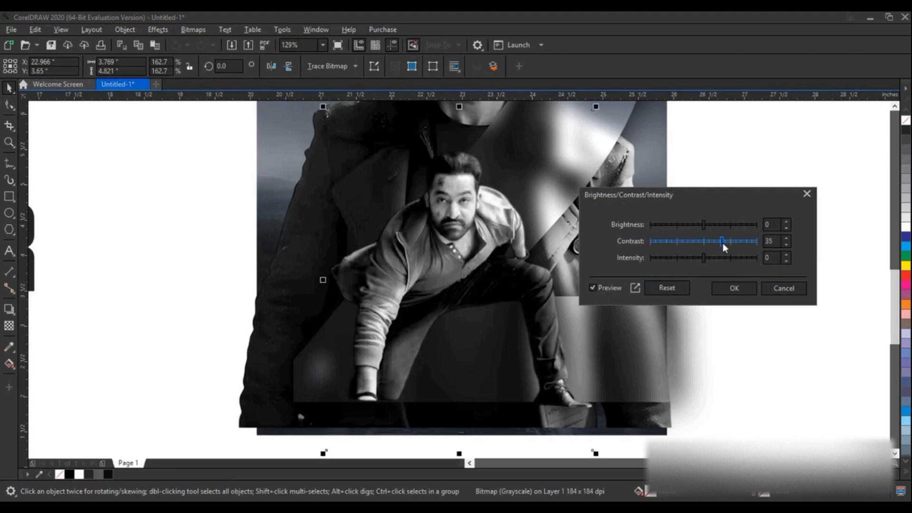
pyautogui.click(731, 287)
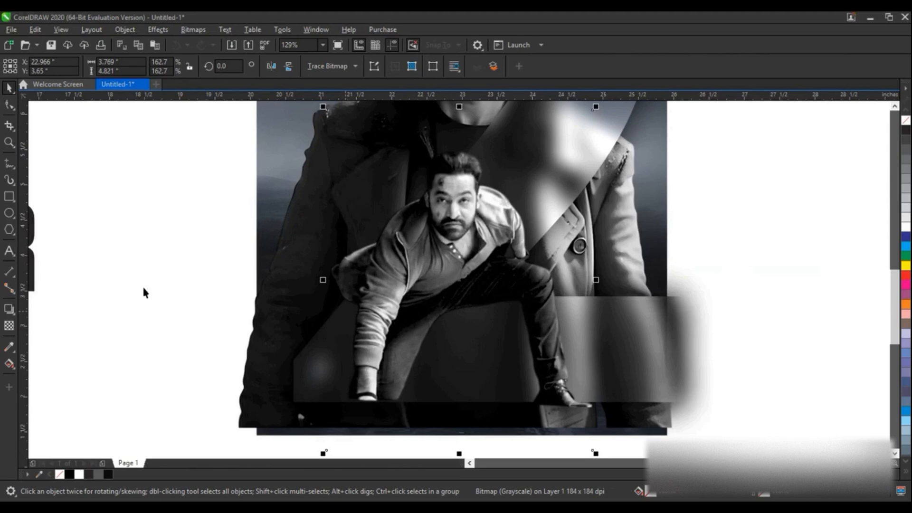
# Step: Convert the contrast-adjusted crouching man's photo to a bitmap again at 300 dpi in Grayscale (8-bit) with a transparent background
pyautogui.click(12, 307)
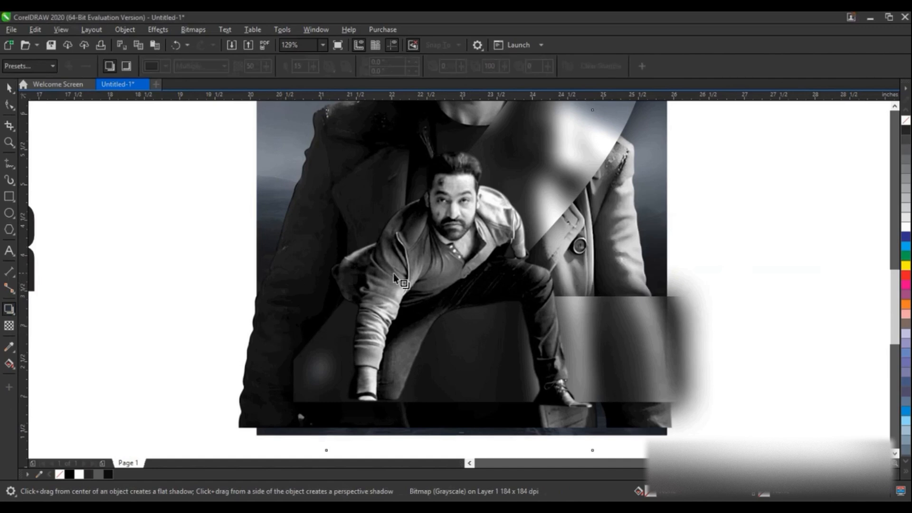
pyautogui.click(9, 87)
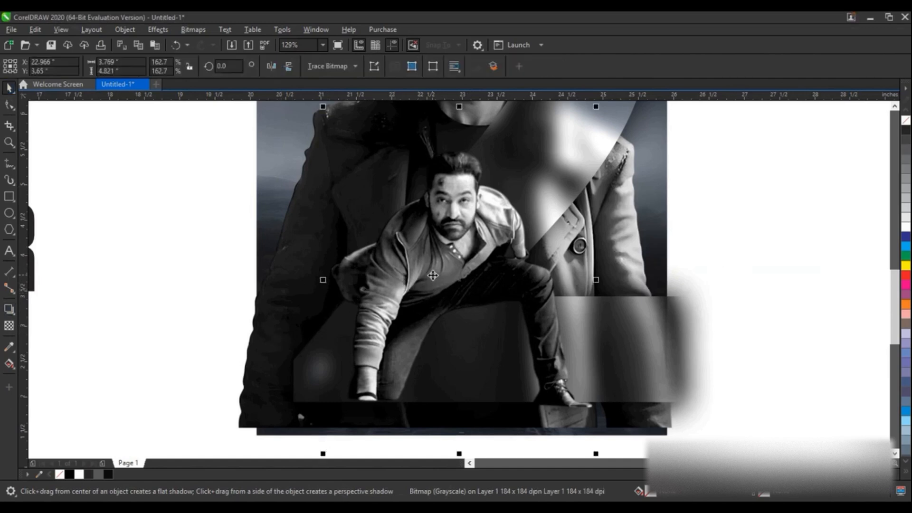
pyautogui.click(192, 29)
pyautogui.click(209, 42)
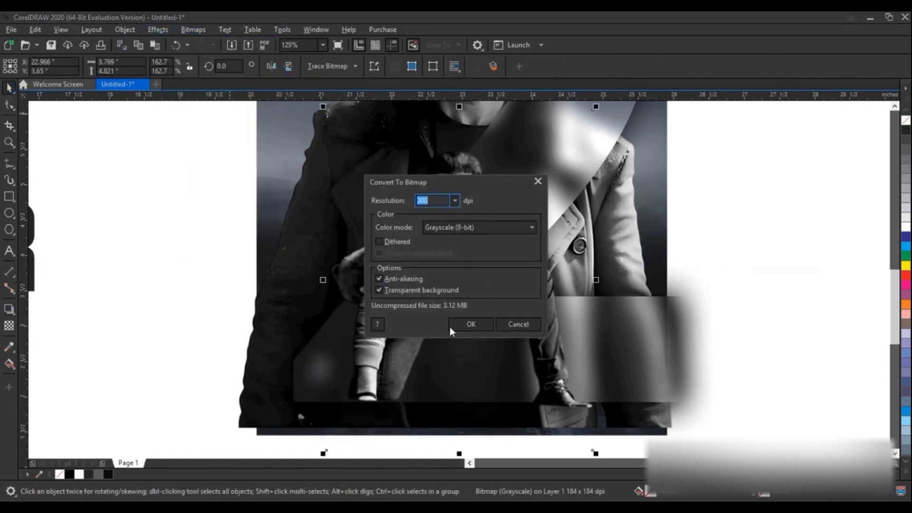
pyautogui.click(458, 320)
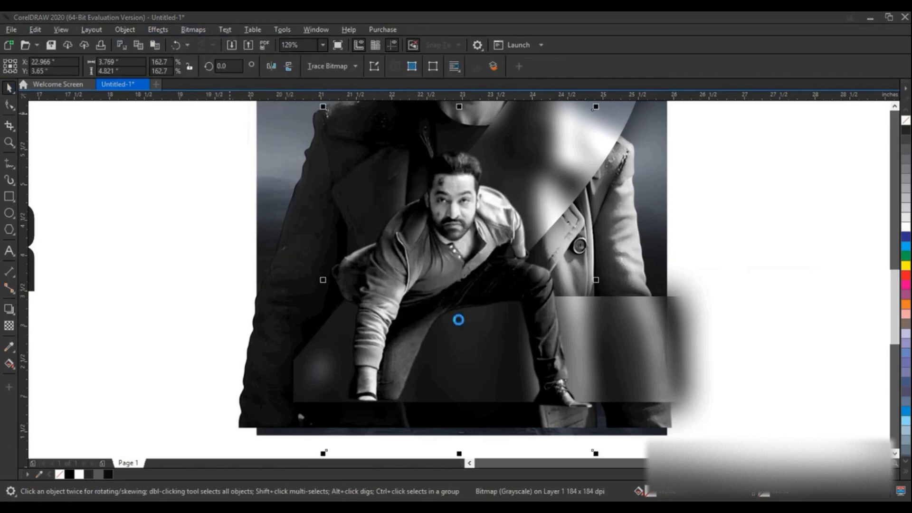
# Step: Add a Multiply drop shadow toward the crouching man's left arm side at about 77 opacity and break it apart from the photo
pyautogui.click(9, 309)
pyautogui.moveTo(457, 280); pyautogui.dragTo(309, 305)
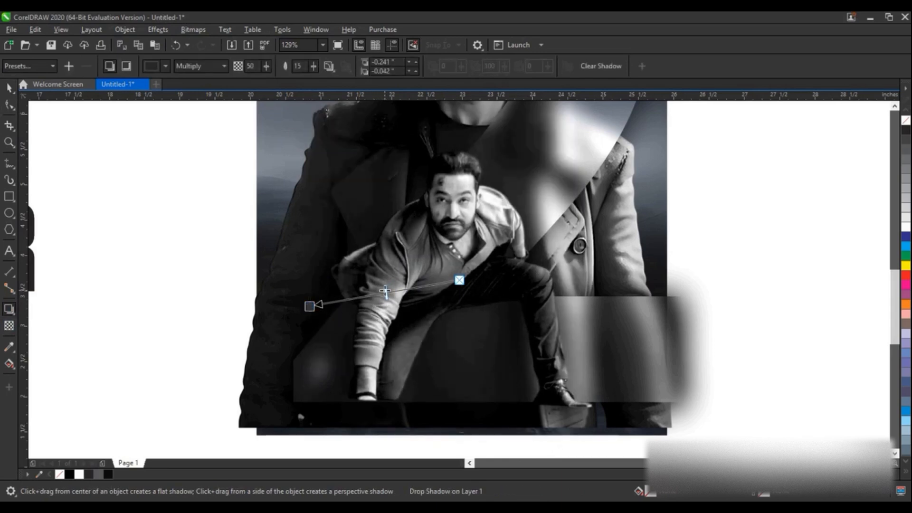
pyautogui.moveTo(385, 293); pyautogui.dragTo(346, 299)
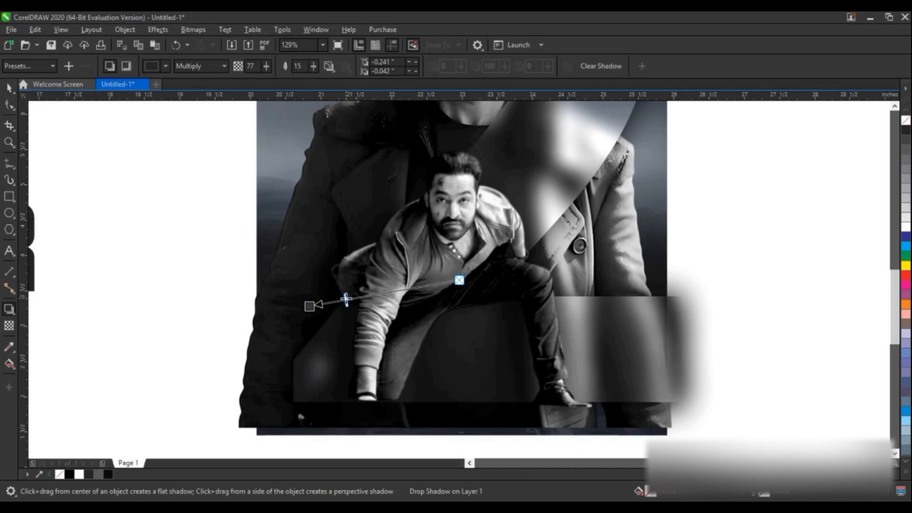
pyautogui.click(9, 88)
pyautogui.click(125, 30)
pyautogui.click(172, 292)
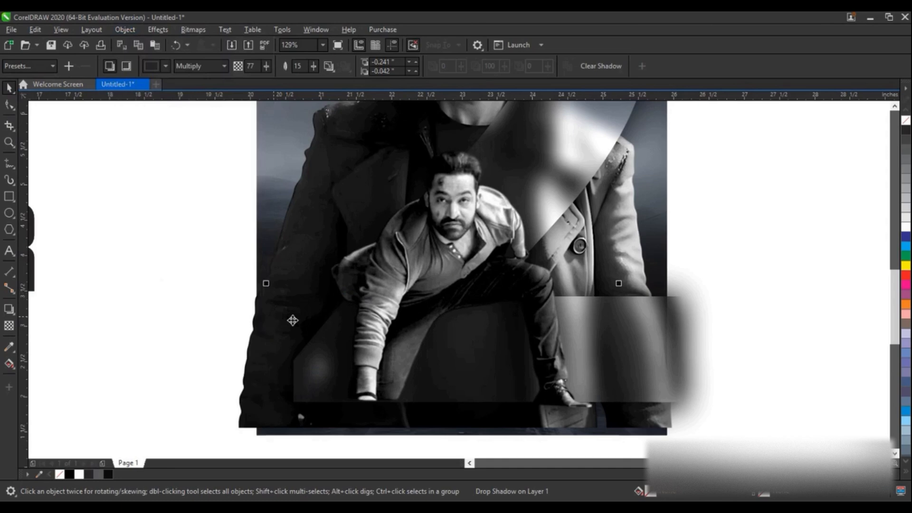
# Step: Place both men's photos, the large 2 and their shadows inside the poster background's PowerClip and finish editing its contents
pyautogui.scroll(-3, 298, 314)
pyautogui.moveTo(581, 409); pyautogui.dragTo(237, 199)
pyautogui.click(894, 109)
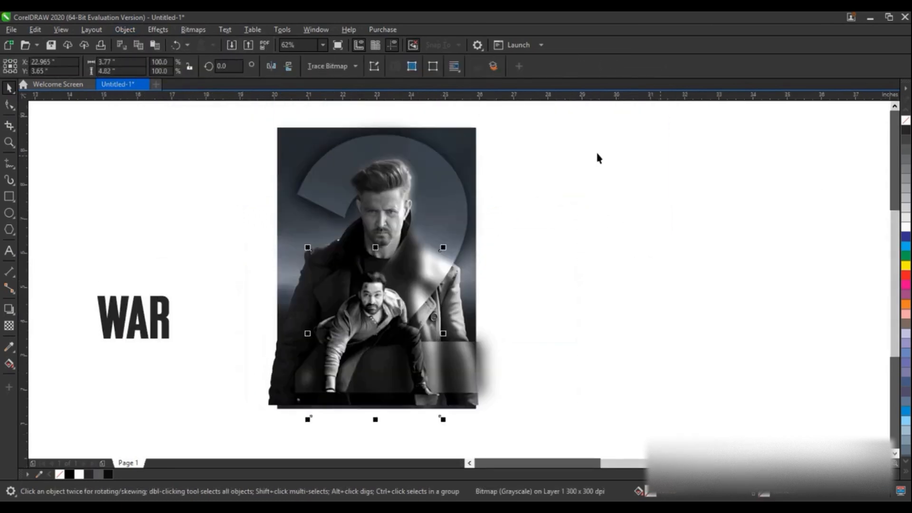
pyautogui.moveTo(564, 117); pyautogui.dragTo(232, 426)
pyautogui.keyDown('shift'); pyautogui.click(280, 129); pyautogui.keyUp('shift')
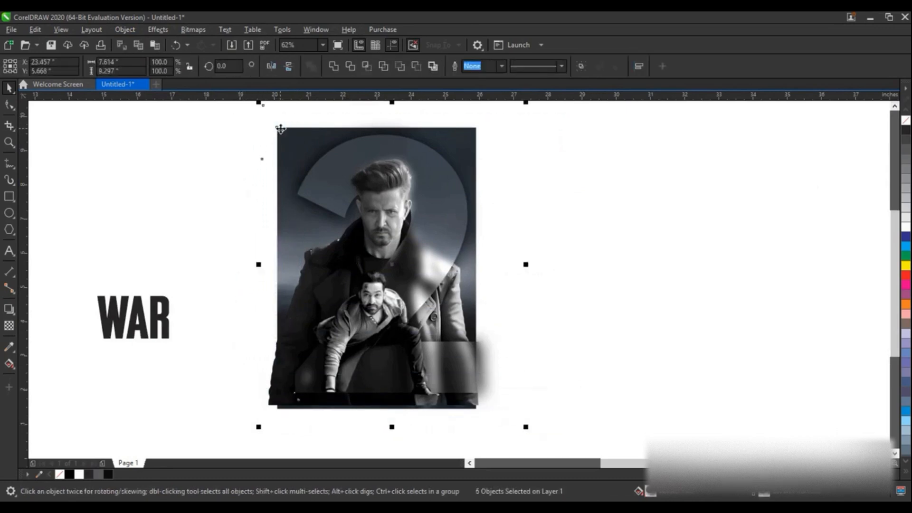
pyautogui.click(230, 131)
pyautogui.click(291, 126)
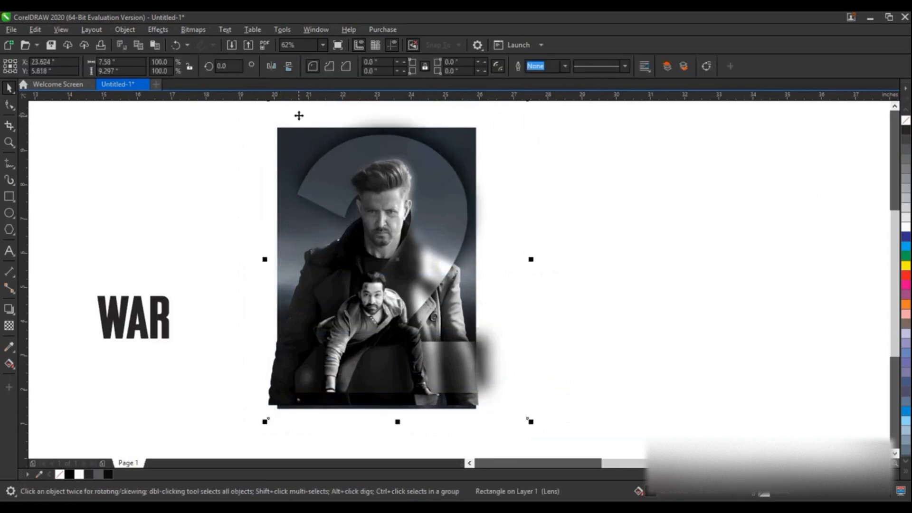
pyautogui.hotkey('ctrl', 'z')
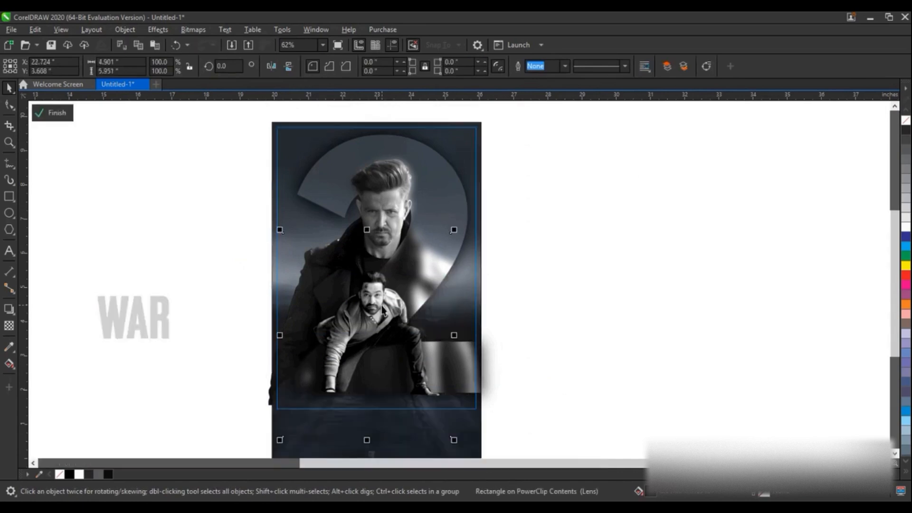
pyautogui.click(53, 113)
pyautogui.click(489, 301)
pyautogui.click(441, 304)
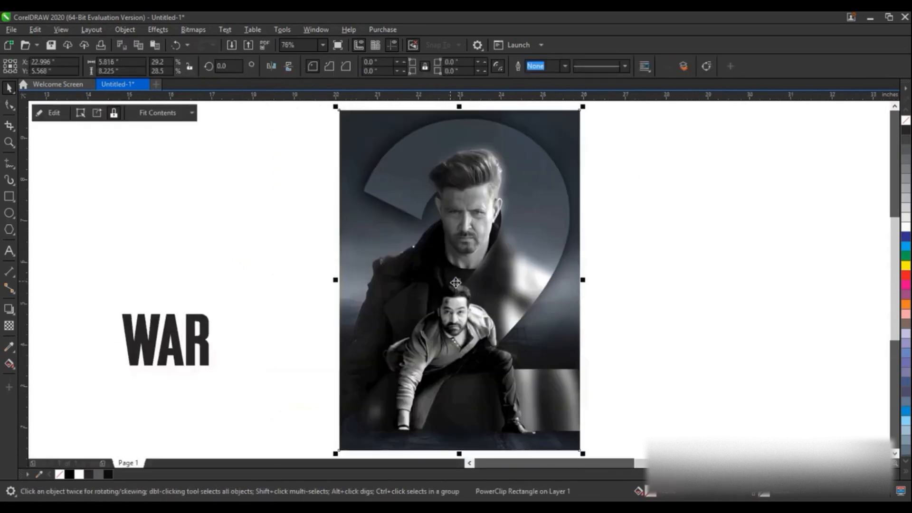
# Step: Extend the bottom edge of the poster's PowerClip frame downward by about 0.455 inches
pyautogui.hotkey('shift', 'F2')
pyautogui.click(9, 105)
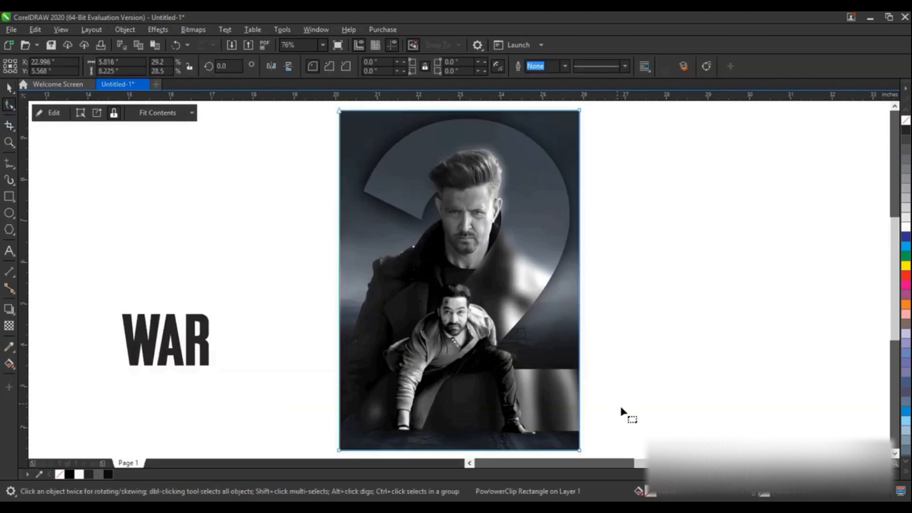
pyautogui.moveTo(624, 416); pyautogui.dragTo(340, 395)
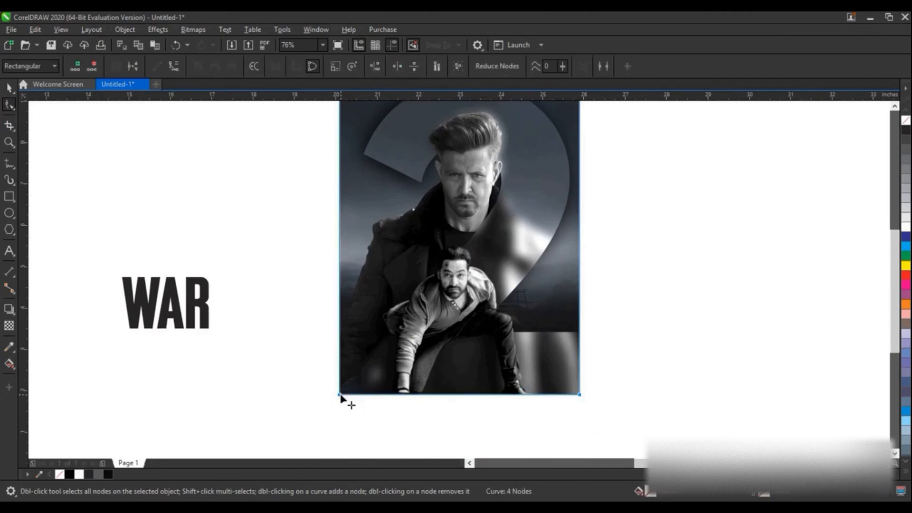
pyautogui.hotkey('ctrl', 'z')
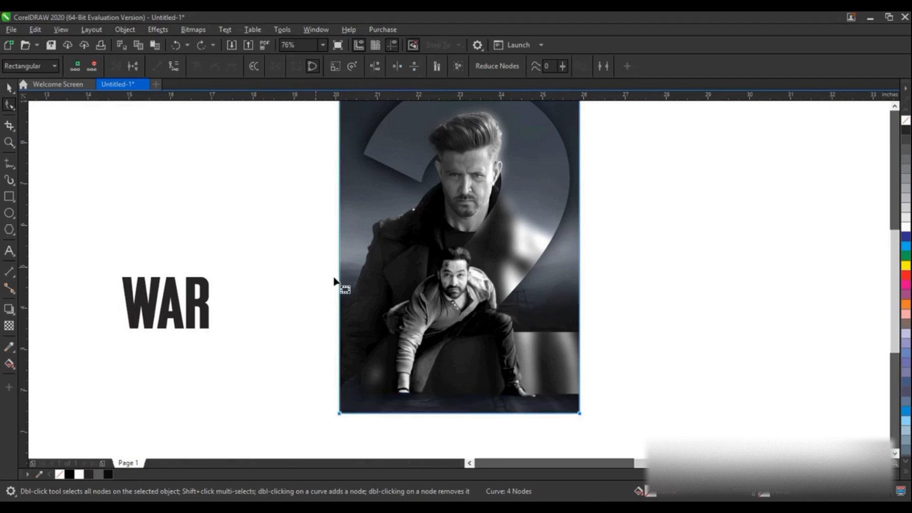
pyautogui.moveTo(578, 413); pyautogui.dragTo(579, 432)
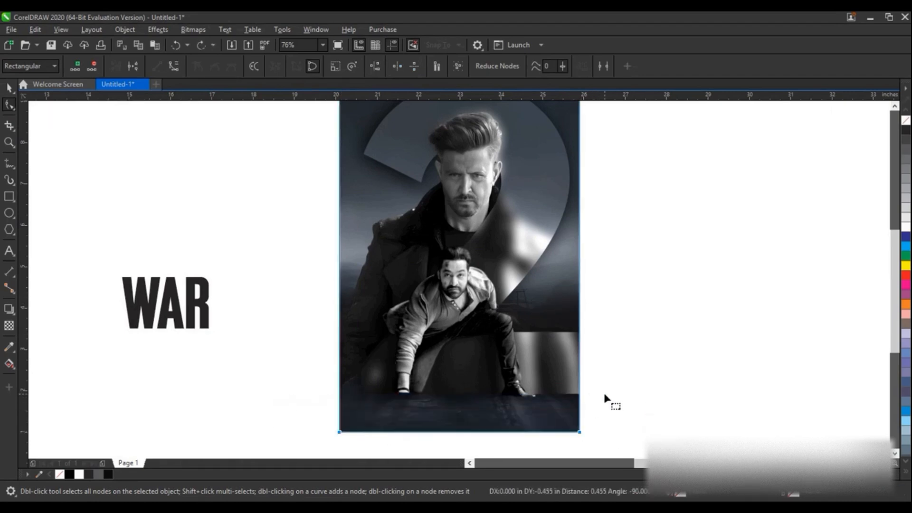
pyautogui.click(8, 87)
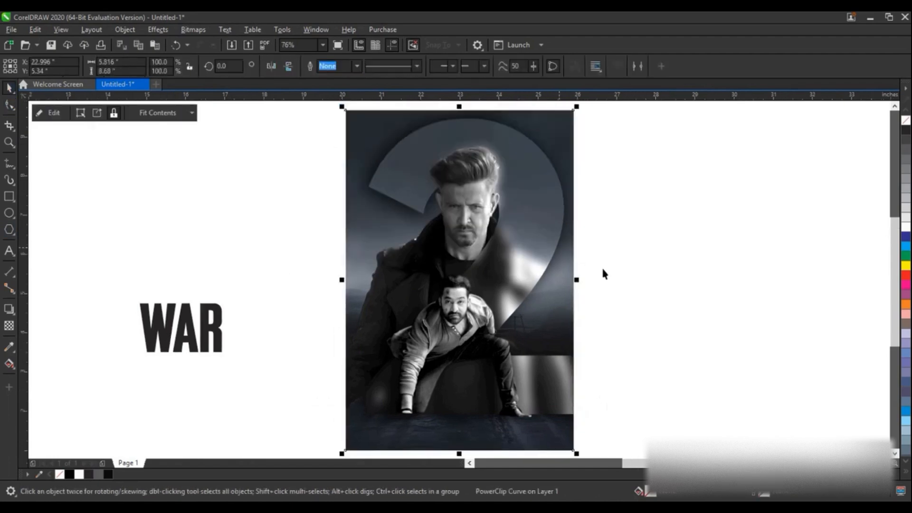
pyautogui.click(603, 274)
# Step: Append "II" to the red WAR title in Command Blast below the crouching man inside the PowerClip
pyautogui.click(9, 141)
pyautogui.moveTo(293, 169); pyautogui.dragTo(616, 403)
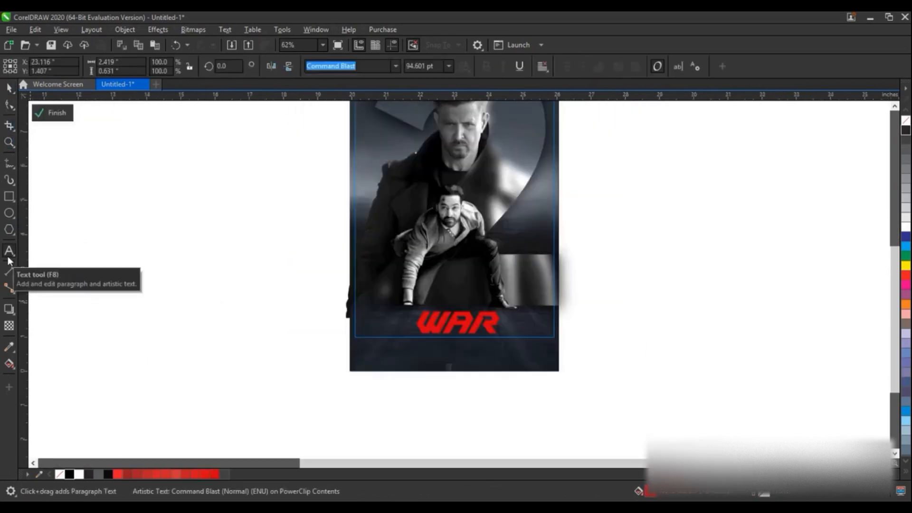
pyautogui.write('II')
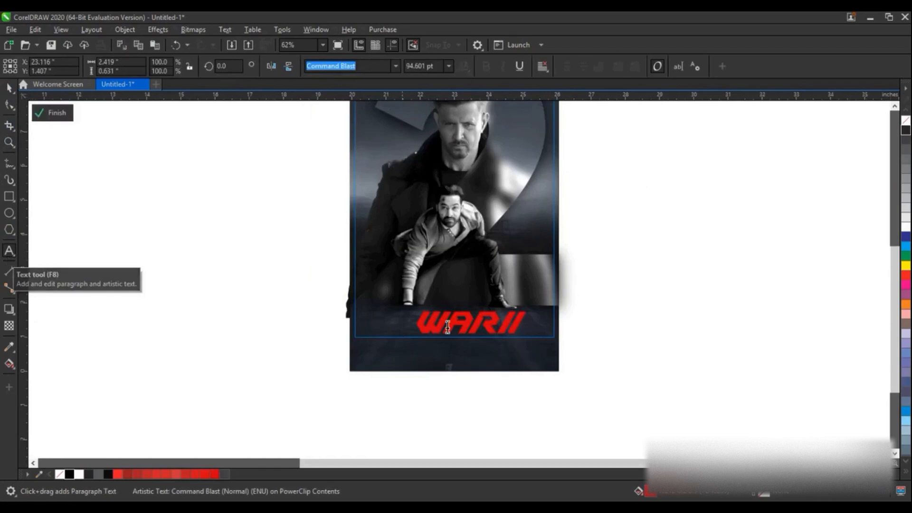
# Step: Insert a hyphen so the title reads "WAR-II", shift it to the poster's centre and finish editing the PowerClip contents
pyautogui.click(497, 318)
pyautogui.write('-')
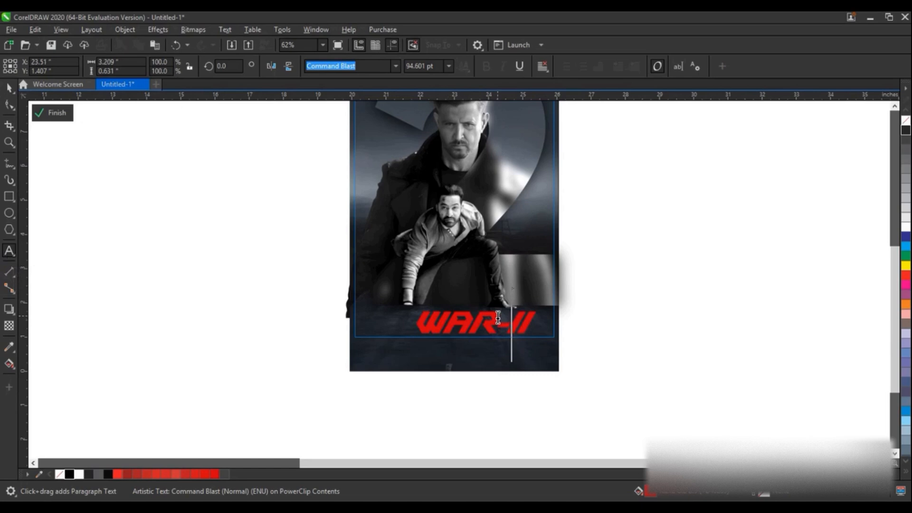
pyautogui.press('Escape')
pyautogui.press('space')
pyautogui.moveTo(476, 325); pyautogui.dragTo(454, 324)
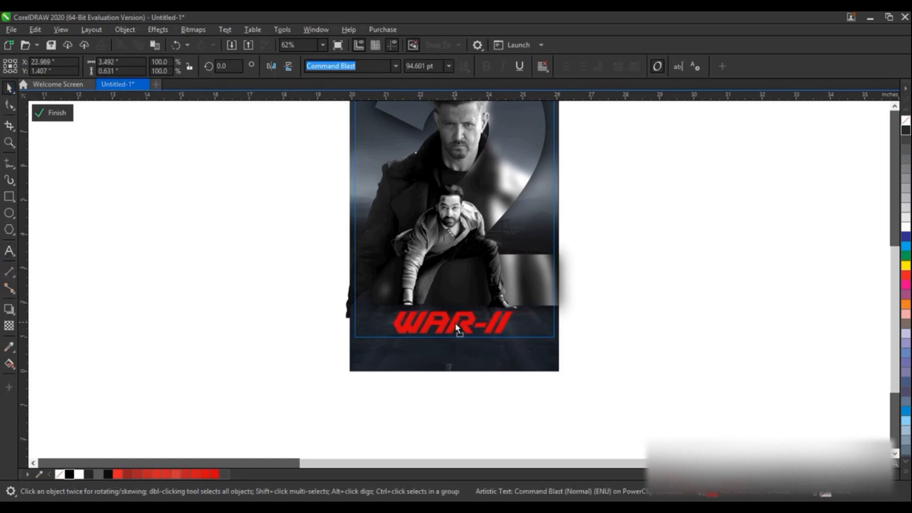
pyautogui.keyDown('ctrl'); pyautogui.click(574, 364); pyautogui.keyUp('ctrl')
pyautogui.press('F4')
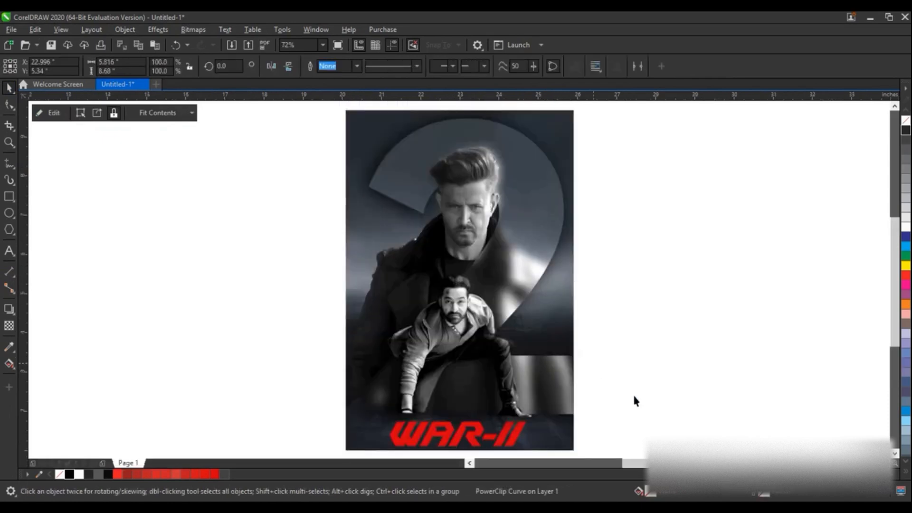
pyautogui.click(633, 395)
pyautogui.click(464, 436)
pyautogui.click(637, 412)
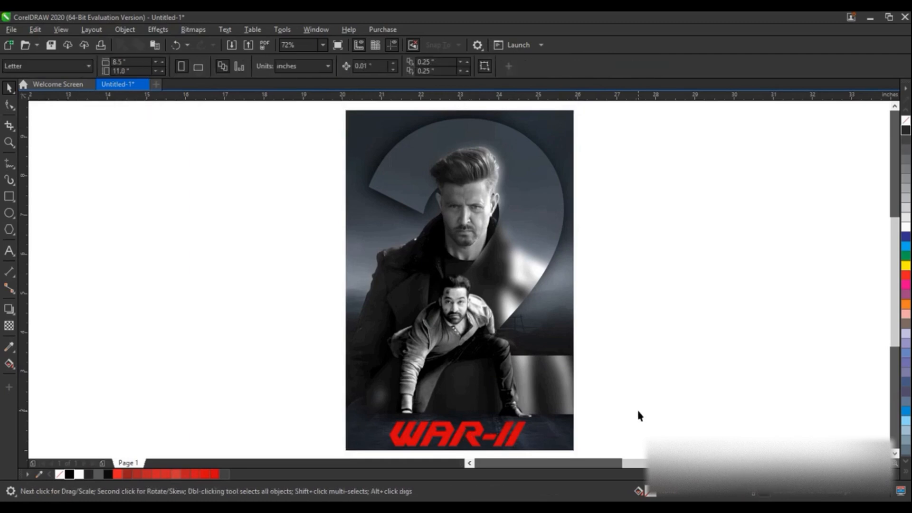
# Step: Raise the fire bitmap behind the men by about 0.17 inches inside the poster's PowerClip and finish editing
pyautogui.keyDown('ctrl'); pyautogui.click(362, 358); pyautogui.keyUp('ctrl')
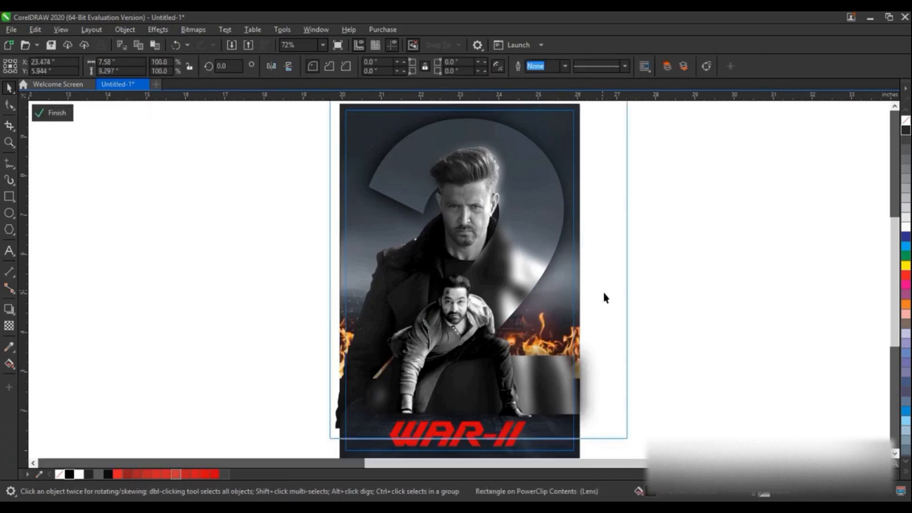
pyautogui.click(644, 346)
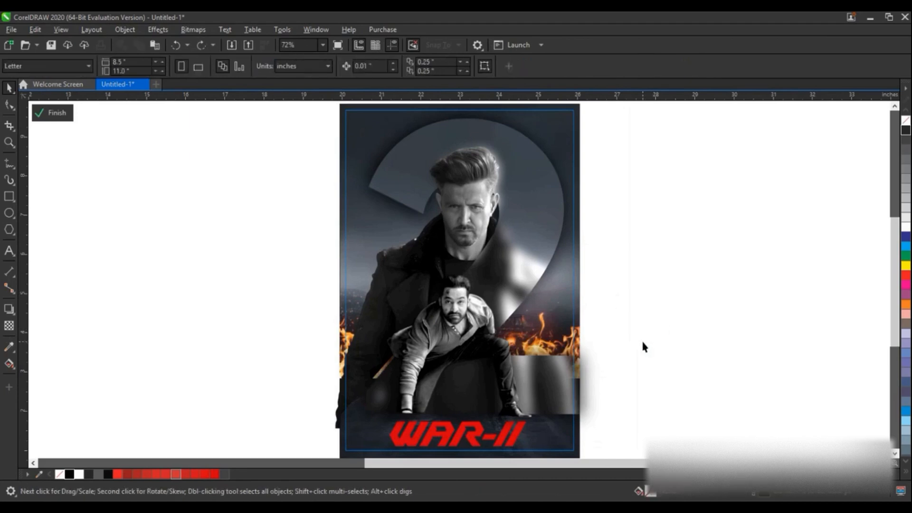
pyautogui.click(325, 369)
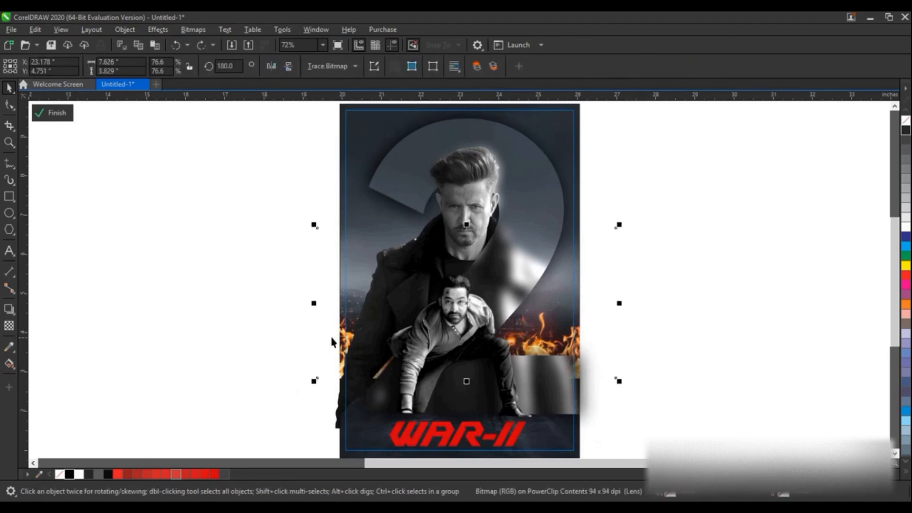
pyautogui.moveTo(470, 303); pyautogui.dragTo(470, 297)
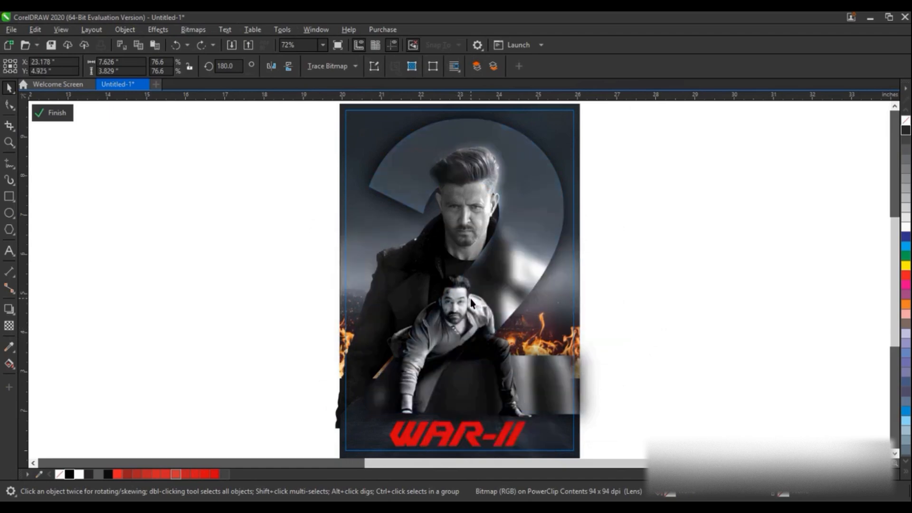
pyautogui.click(487, 320)
pyautogui.keyDown('ctrl'); pyautogui.click(655, 317); pyautogui.keyUp('ctrl')
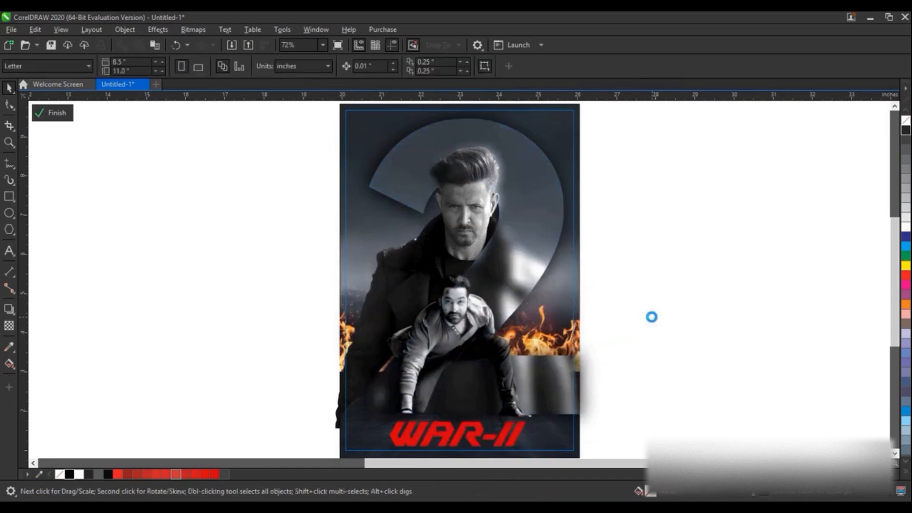
pyautogui.click(625, 316)
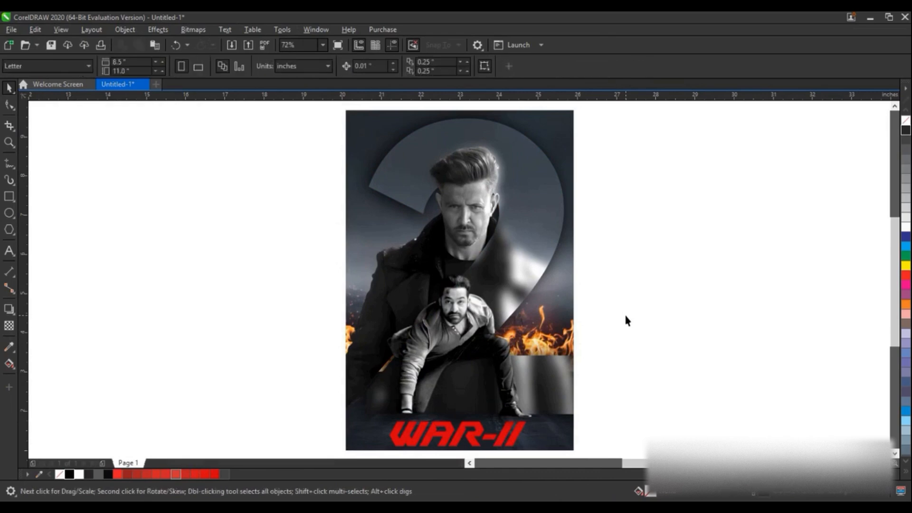
pyautogui.click(476, 435)
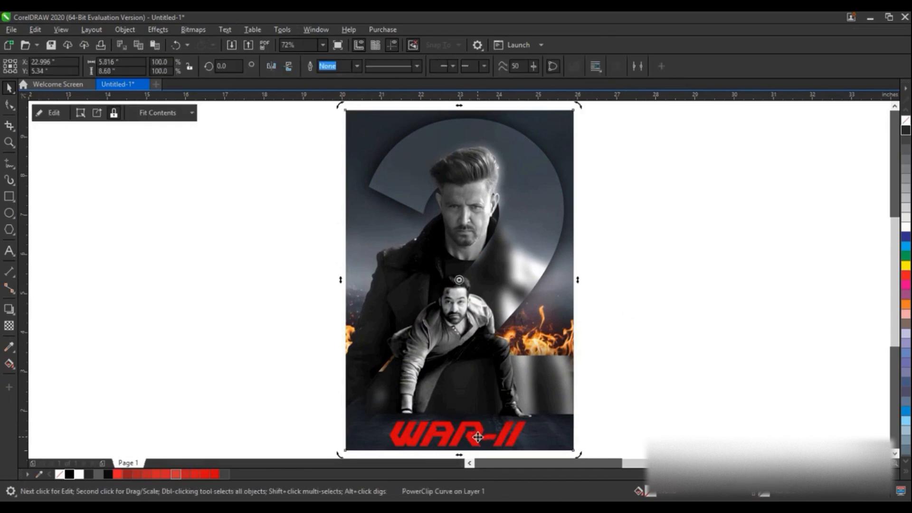
pyautogui.click(626, 337)
pyautogui.click(564, 404)
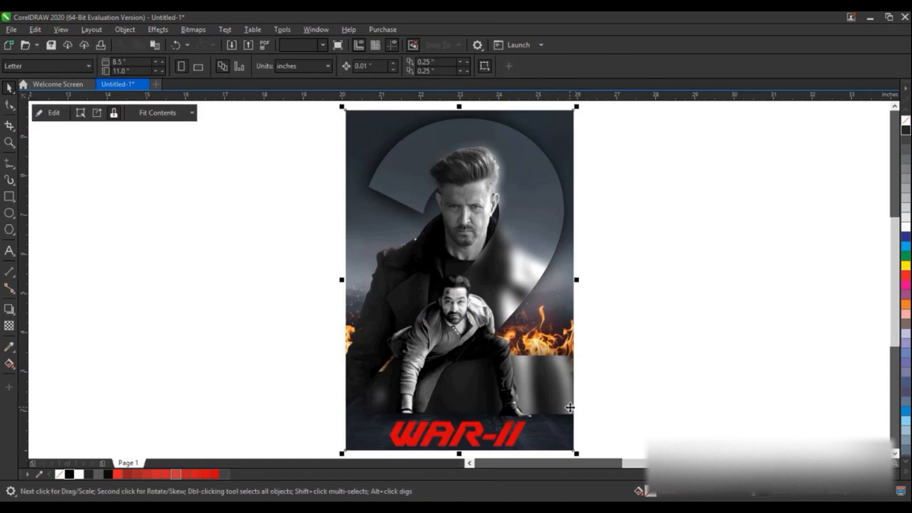
pyautogui.click(626, 395)
# Step: Draw a rectangle about 7.65 by 3.19 inches across the poster's lower part and fill it with black
pyautogui.click(10, 198)
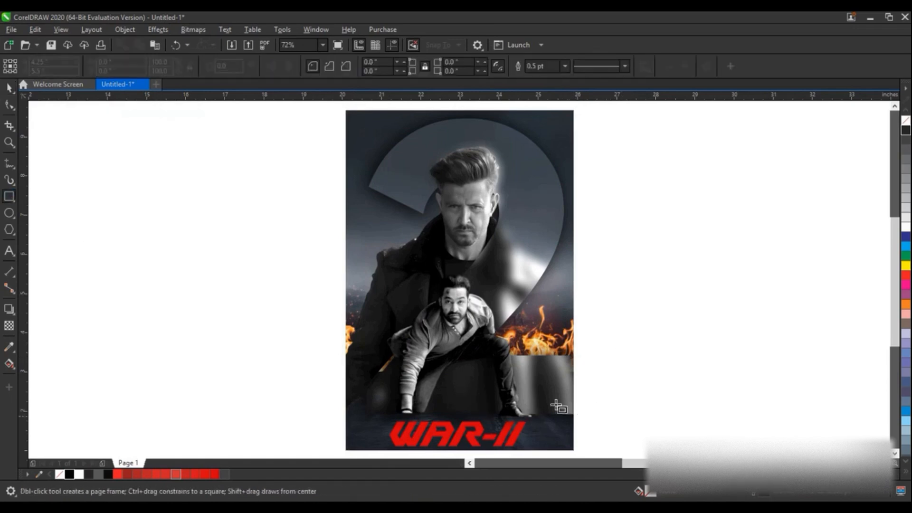
pyautogui.moveTo(629, 365); pyautogui.dragTo(331, 452)
pyautogui.press('space')
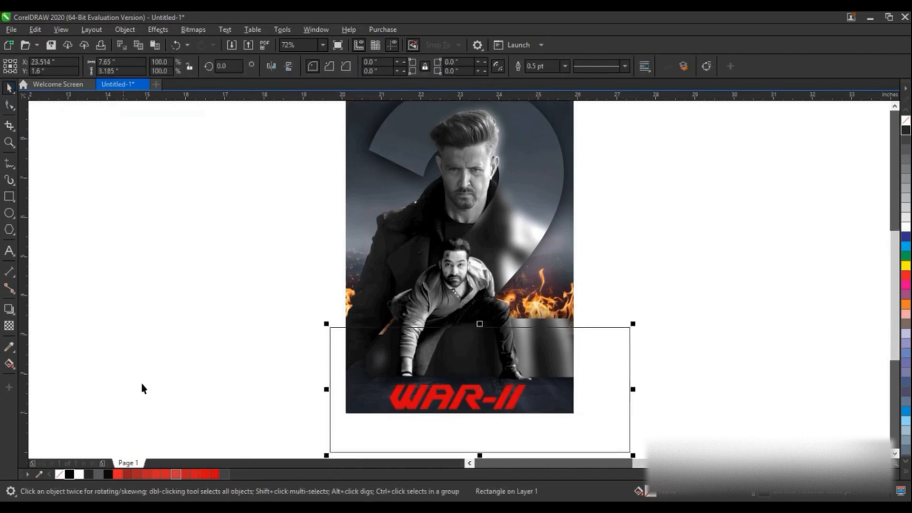
pyautogui.click(69, 474)
# Step: Apply a vertical fountain transparency to the black rectangle so its upper edge fades out over the crouching man's legs
pyautogui.click(9, 326)
pyautogui.moveTo(446, 373); pyautogui.dragTo(446, 332)
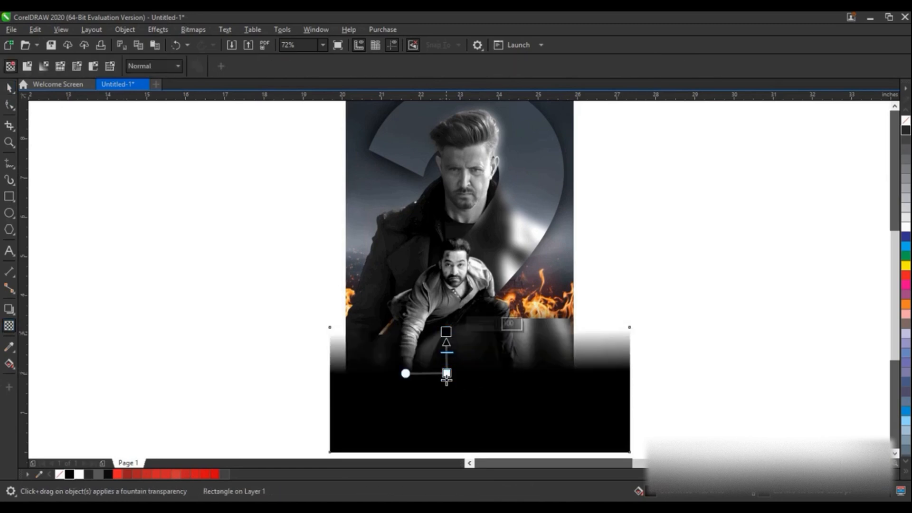
pyautogui.moveTo(447, 374); pyautogui.dragTo(446, 379)
pyautogui.click(9, 89)
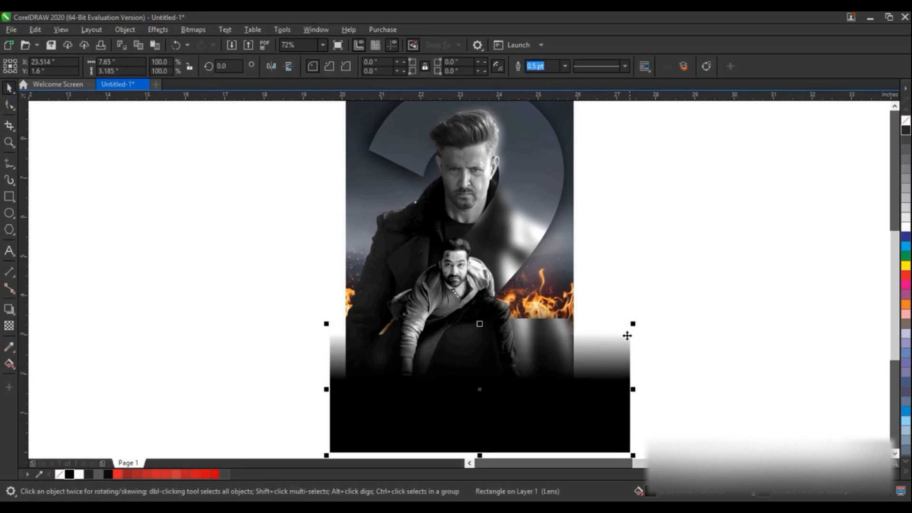
# Step: Place the faded black rectangle inside the poster's PowerClip frame
pyautogui.hotkey('alt', 'j')
pyautogui.press('w')
pyautogui.press('p')
pyautogui.click(556, 210)
pyautogui.click(638, 298)
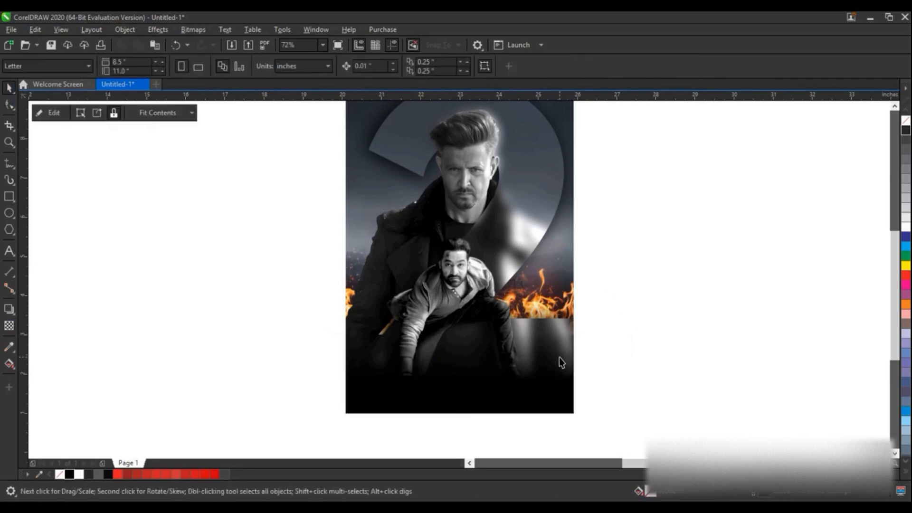
# Step: Bring the WAR-II title in front of the black fade inside the PowerClip and raise it by about 0.09 inches
pyautogui.doubleClick(560, 360)
pyautogui.moveTo(692, 330); pyautogui.dragTo(318, 435)
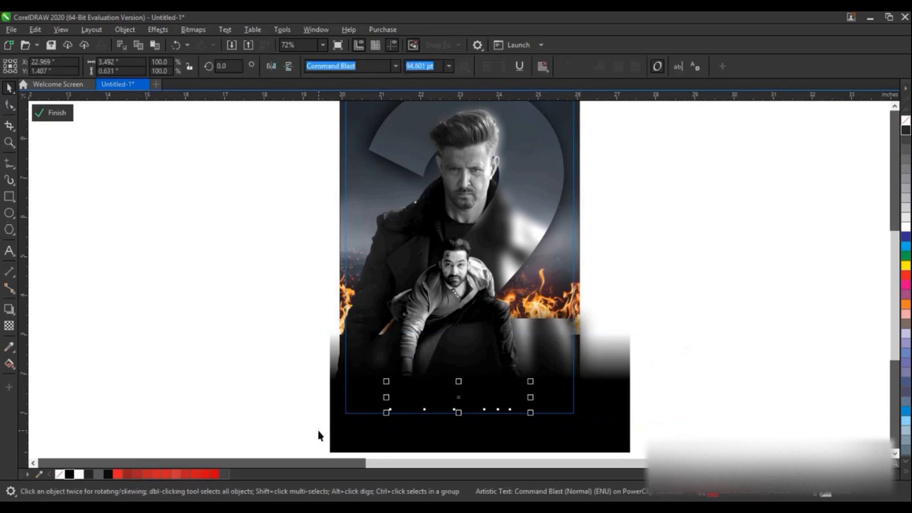
pyautogui.moveTo(462, 404); pyautogui.dragTo(464, 403)
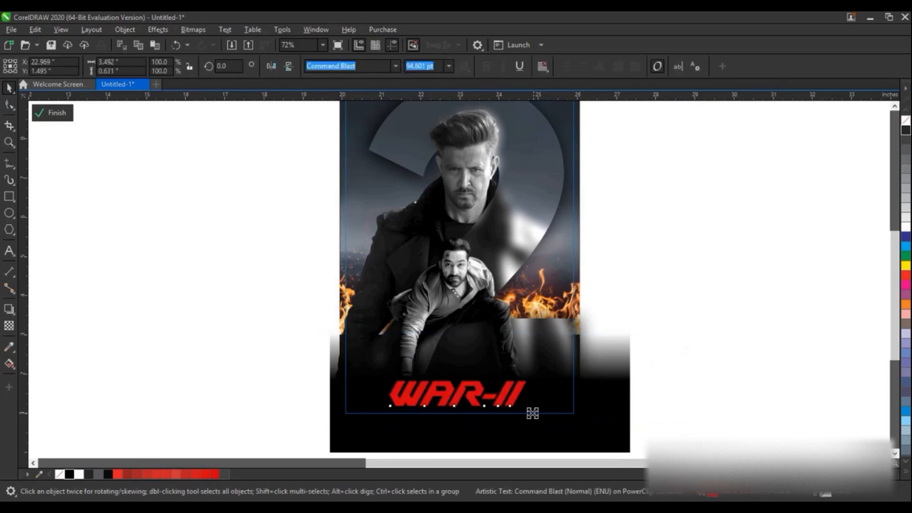
# Step: Enlarge the WAR-II title to about 104 pt, move it up over the crouching man's feet and finish editing the PowerClip
pyautogui.moveTo(532, 413); pyautogui.dragTo(527, 412)
pyautogui.moveTo(455, 398); pyautogui.dragTo(456, 380)
pyautogui.moveTo(528, 397); pyautogui.dragTo(537, 392)
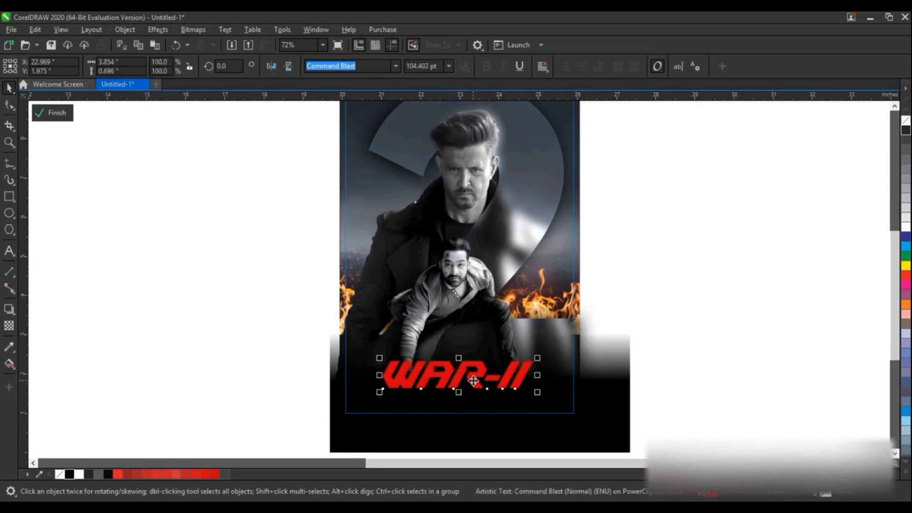
pyautogui.moveTo(472, 380); pyautogui.dragTo(473, 376)
pyautogui.keyDown('ctrl'); pyautogui.click(633, 359); pyautogui.keyUp('ctrl')
pyautogui.click(632, 359)
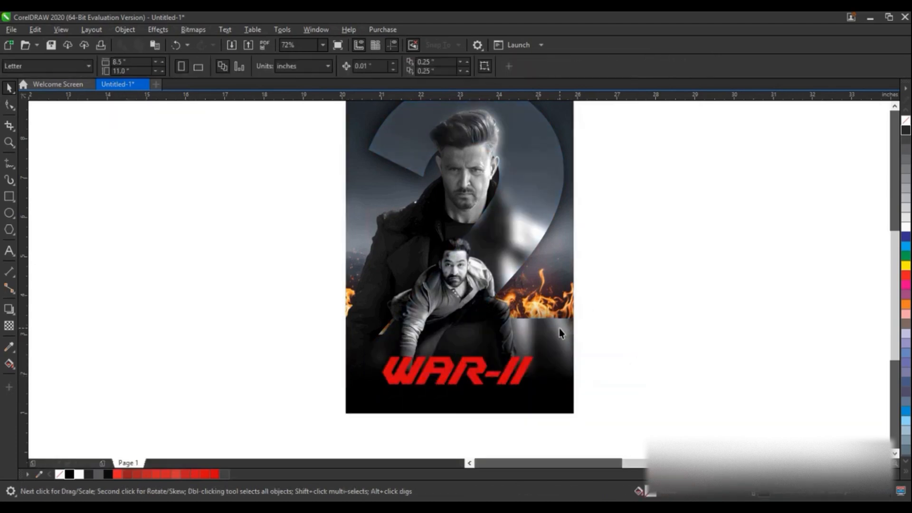
pyautogui.click(559, 329)
pyautogui.scroll(1, 559, 329)
pyautogui.click(649, 374)
pyautogui.click(511, 406)
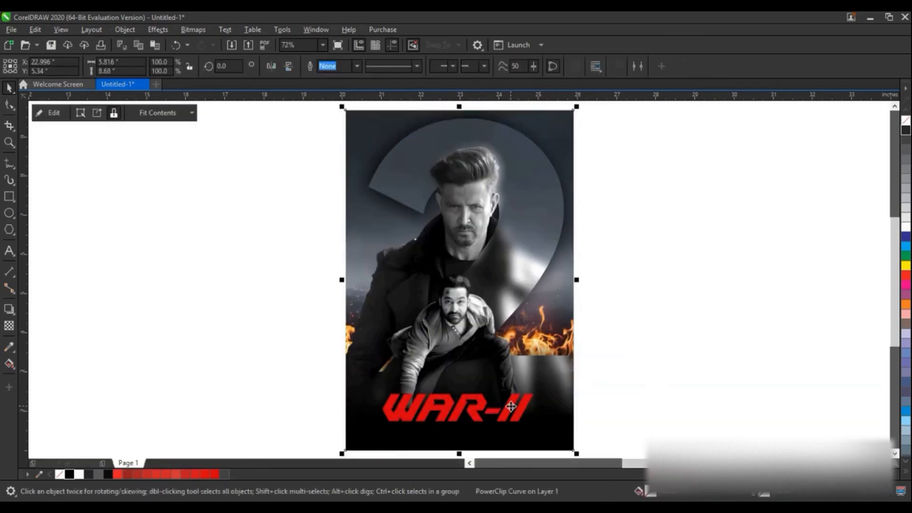
pyautogui.click(619, 336)
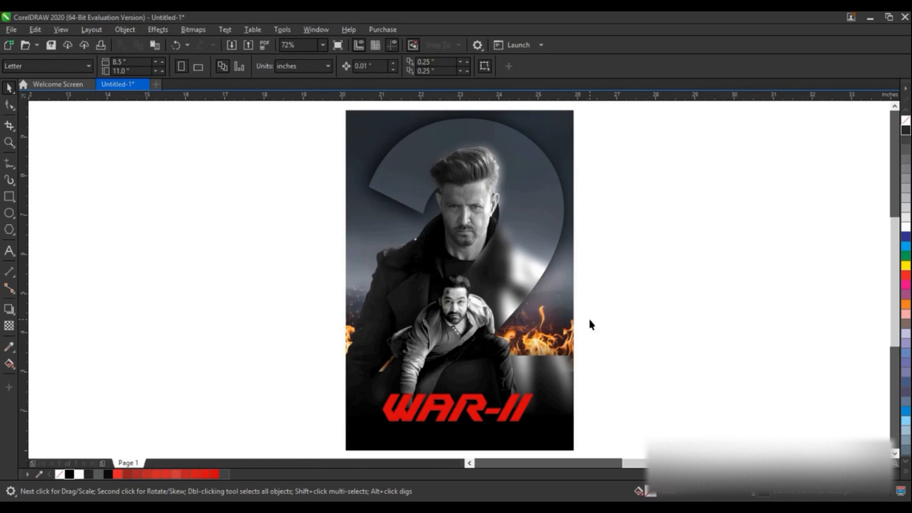
pyautogui.click(522, 409)
pyautogui.click(619, 383)
# Step: Place a copy of the fire bitmap in front along the poster's bottom edge inside the PowerClip and finish editing
pyautogui.doubleClick(478, 416)
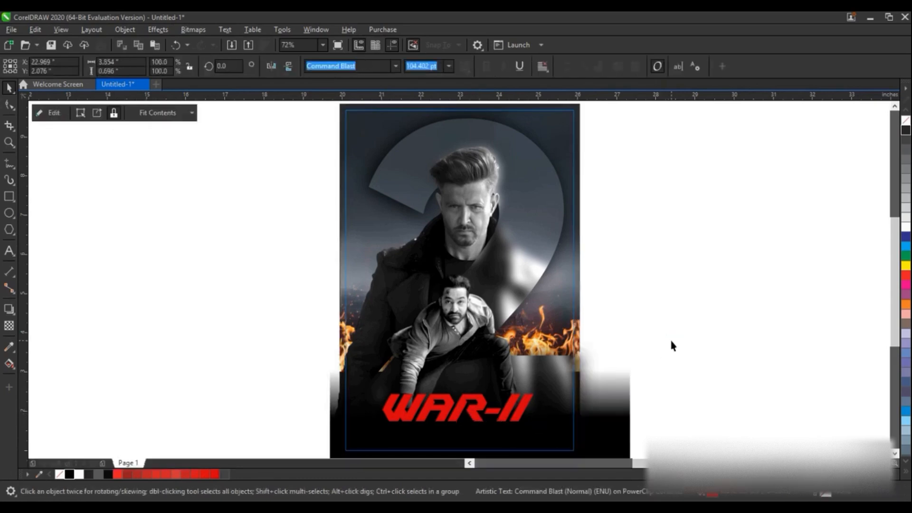
pyautogui.click(466, 325)
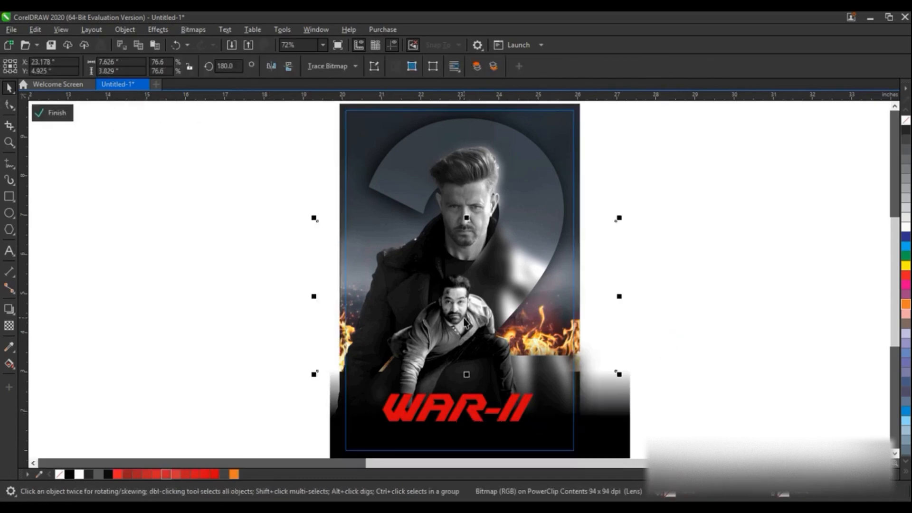
pyautogui.hotkey('shift', 'pageup')
pyautogui.moveTo(461, 325); pyautogui.dragTo(459, 435)
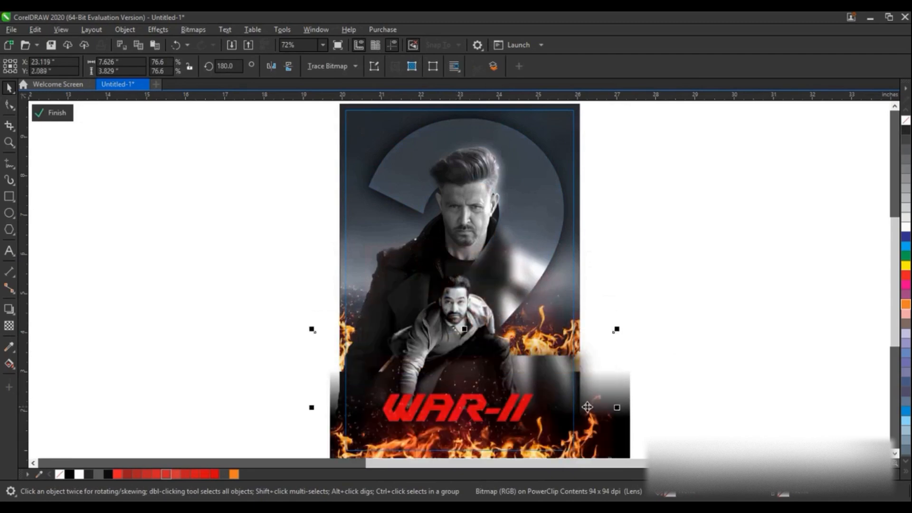
pyautogui.moveTo(588, 407); pyautogui.dragTo(582, 419)
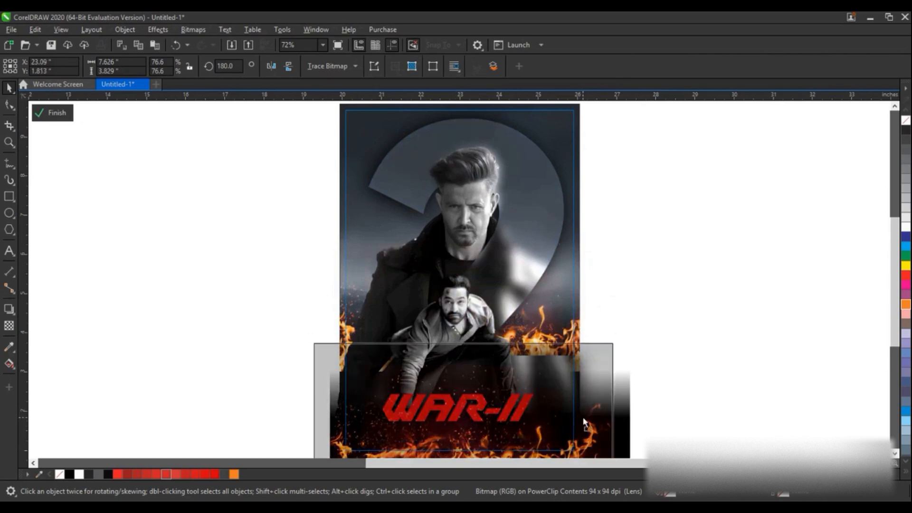
pyautogui.keyDown('ctrl'); pyautogui.click(662, 374); pyautogui.keyUp('ctrl')
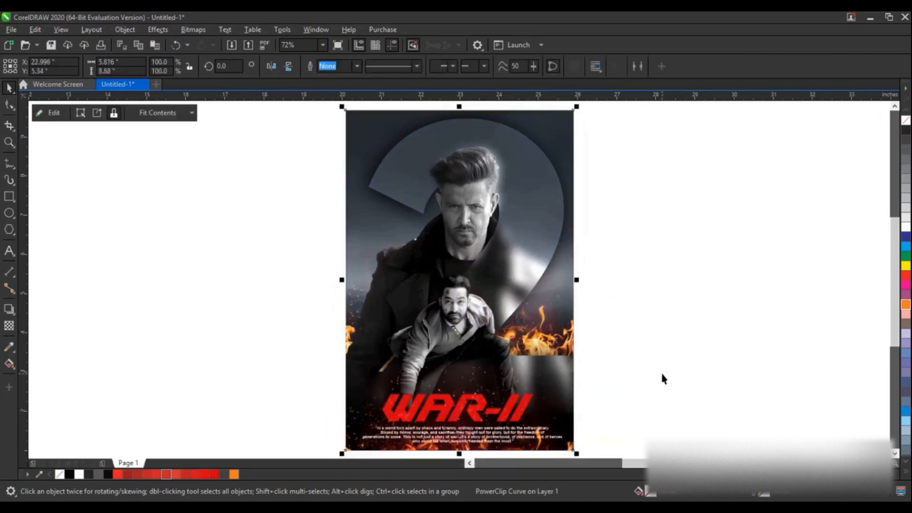
pyautogui.click(662, 374)
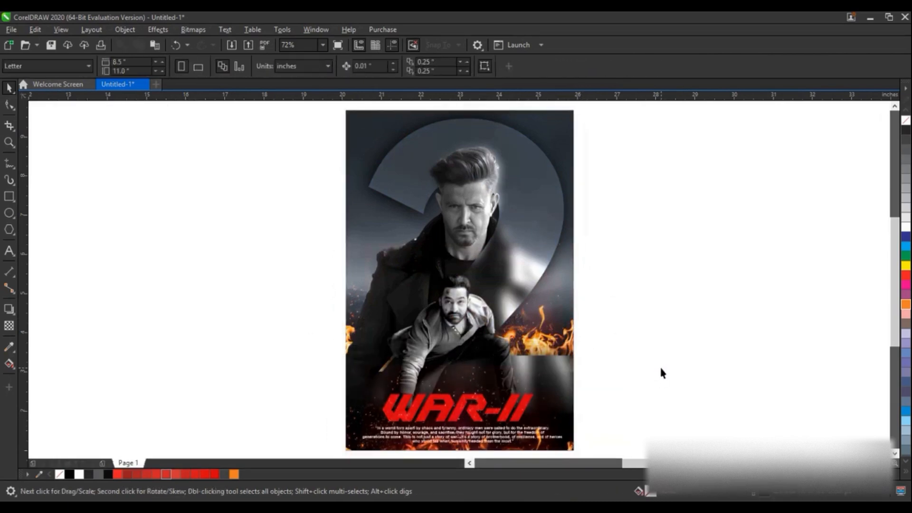
# Step: Examine the finished WAR-II poster in full-screen preview and return to the workspace
pyautogui.press('F9')
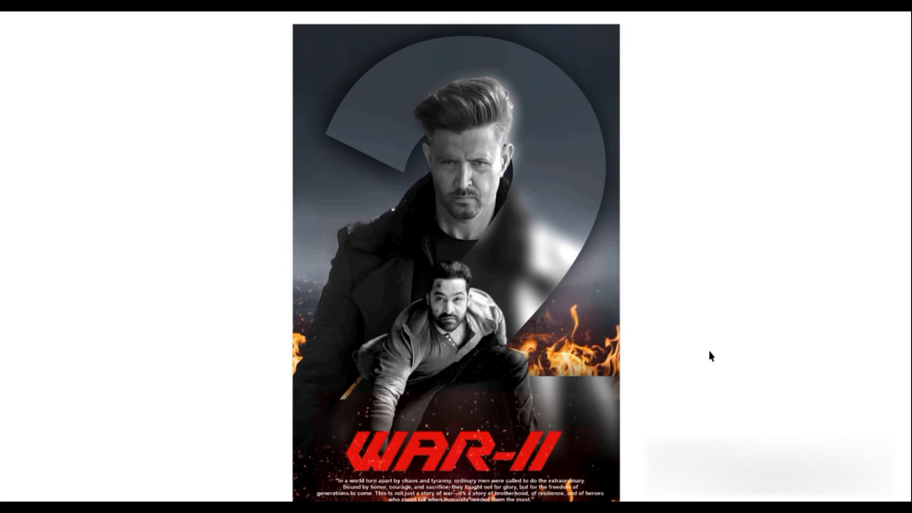
pyautogui.press('F9')
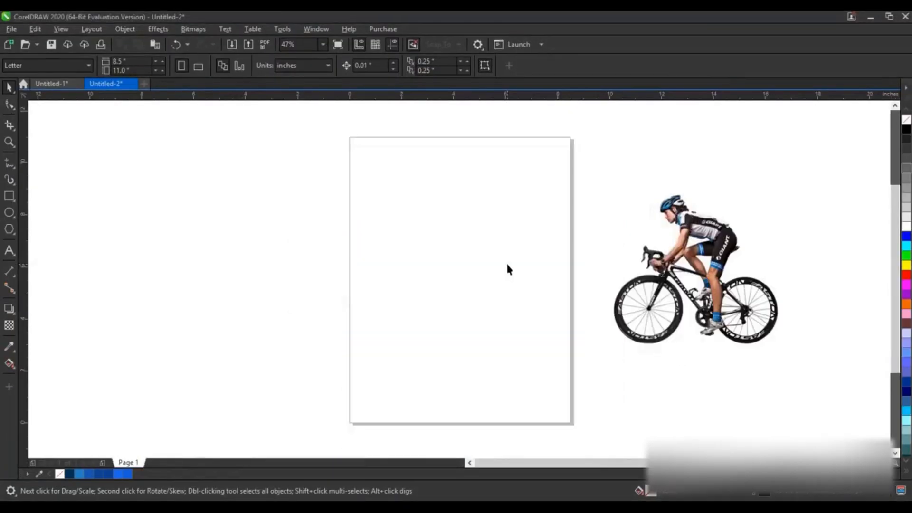
# Step: Shift the cyclist photo slightly beside the page and draw a rectangle about 8.82 by 11.75 inches enclosing the blank page
pyautogui.moveTo(718, 270); pyautogui.dragTo(723, 269)
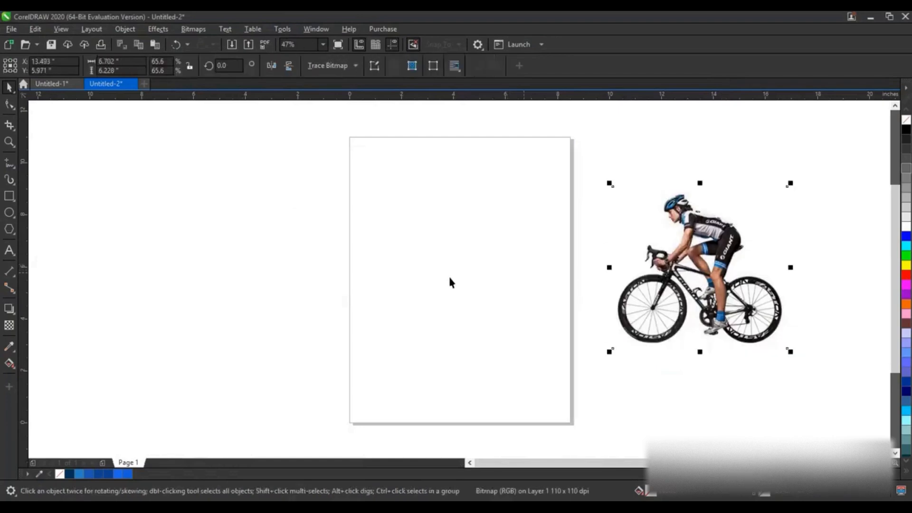
pyautogui.click(12, 198)
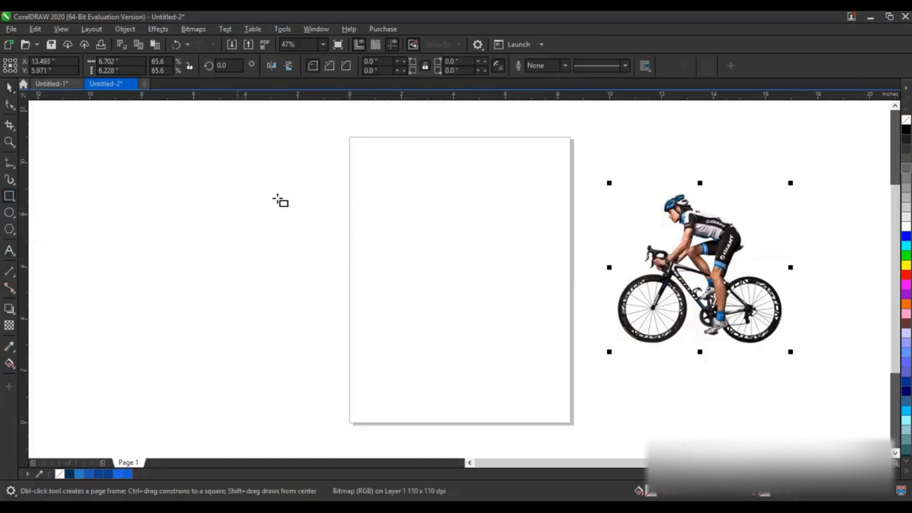
pyautogui.press('F6')
pyautogui.moveTo(346, 127); pyautogui.dragTo(579, 434)
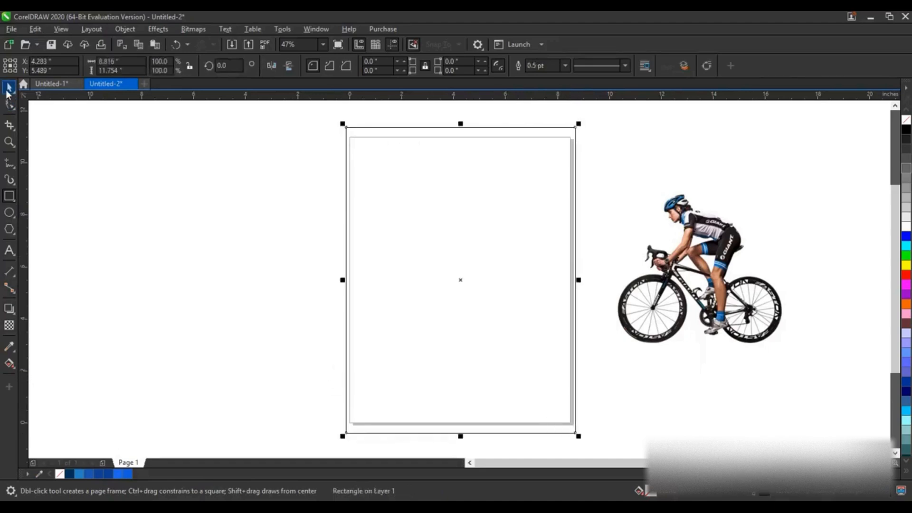
pyautogui.click(7, 91)
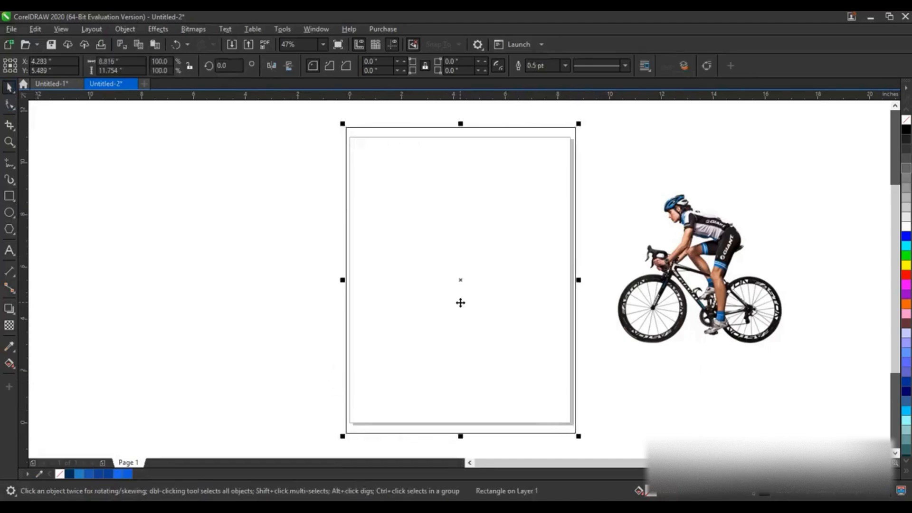
# Step: Fill the page rectangle with dark blue and apply a vertical fountain fill that blends upward from dark blue to brighter blue
pyautogui.click(107, 473)
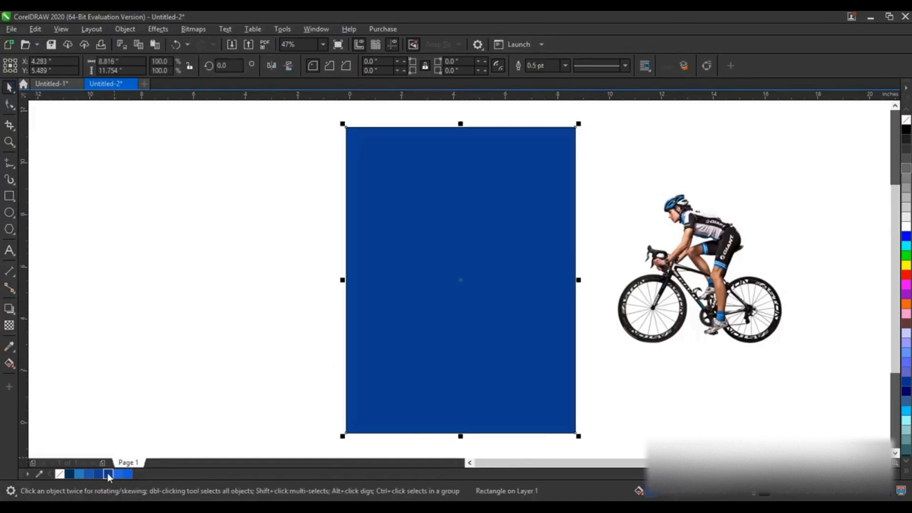
pyautogui.click(240, 342)
pyautogui.click(439, 294)
pyautogui.click(13, 363)
pyautogui.moveTo(422, 298); pyautogui.dragTo(456, 211)
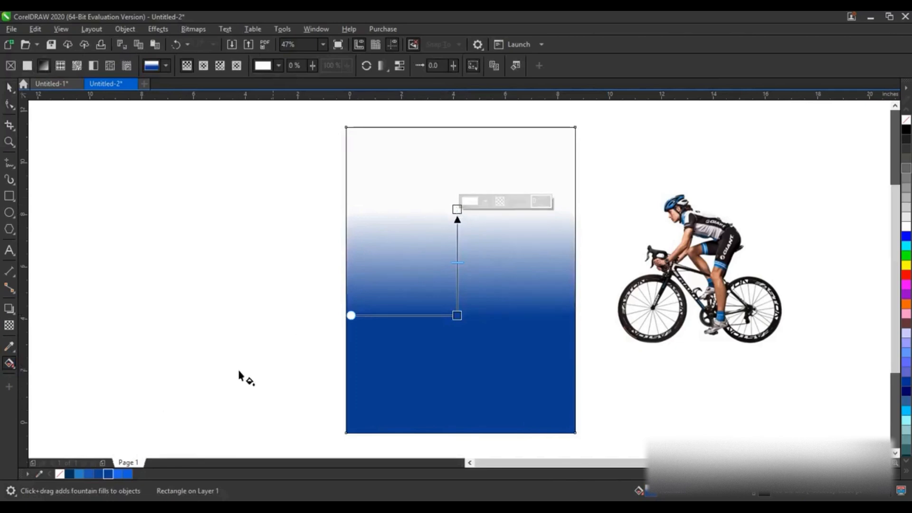
pyautogui.moveTo(427, 237); pyautogui.dragTo(457, 209)
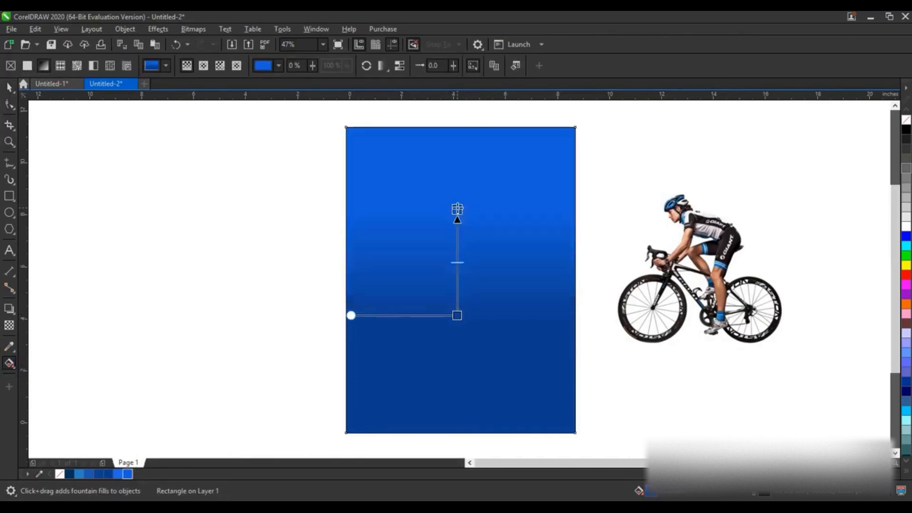
# Step: Change the rectangle's fountain fill to elliptical, with the bright blue centre in its upper half and dark blue toward the edges
pyautogui.click(202, 68)
pyautogui.moveTo(473, 270); pyautogui.dragTo(454, 256)
pyautogui.moveTo(539, 333); pyautogui.dragTo(534, 326)
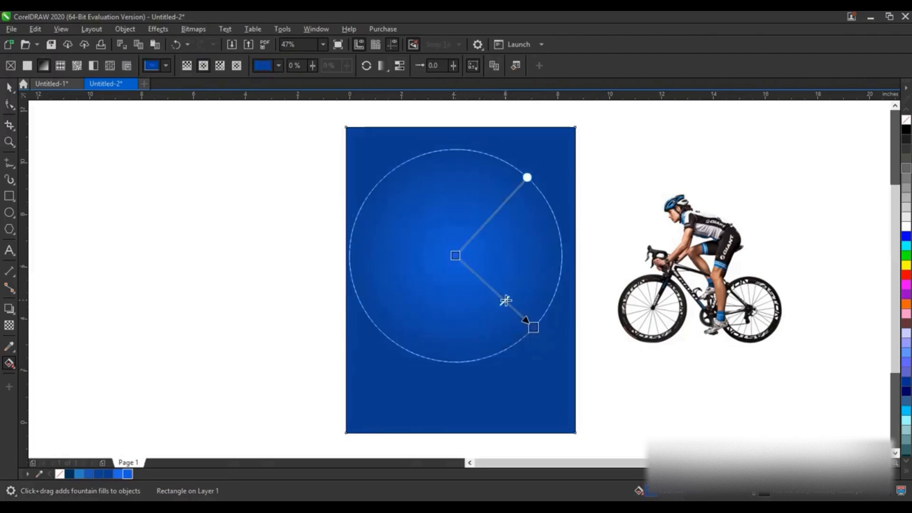
# Step: Lighten the centre colour of the elliptical fountain fill to a brighter RGB blue
pyautogui.click(455, 255)
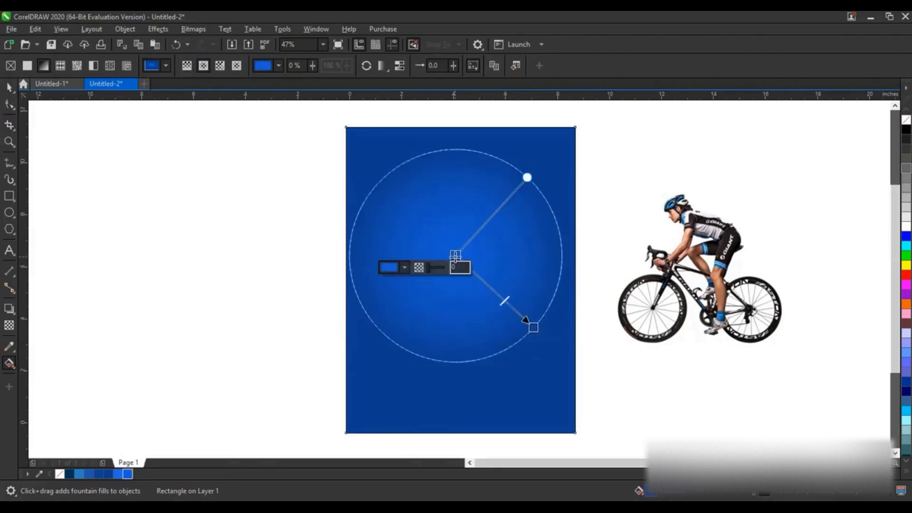
pyautogui.click(404, 267)
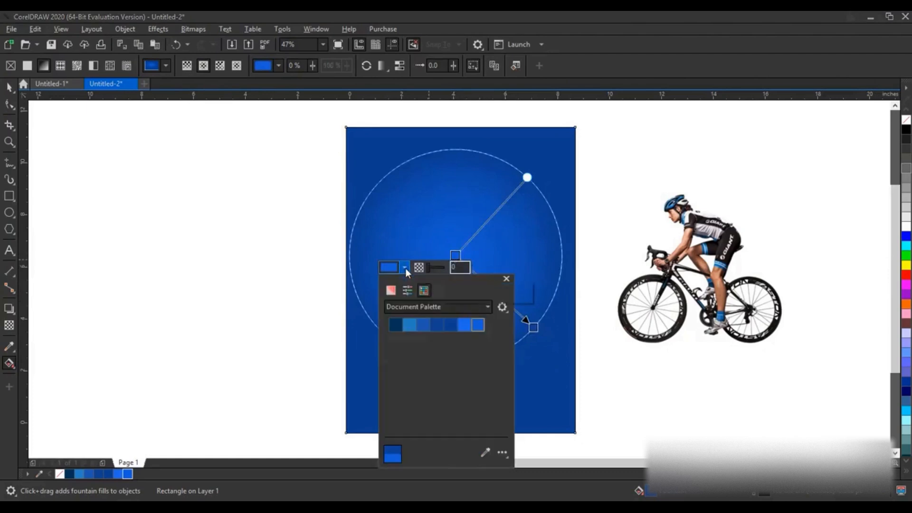
pyautogui.click(394, 291)
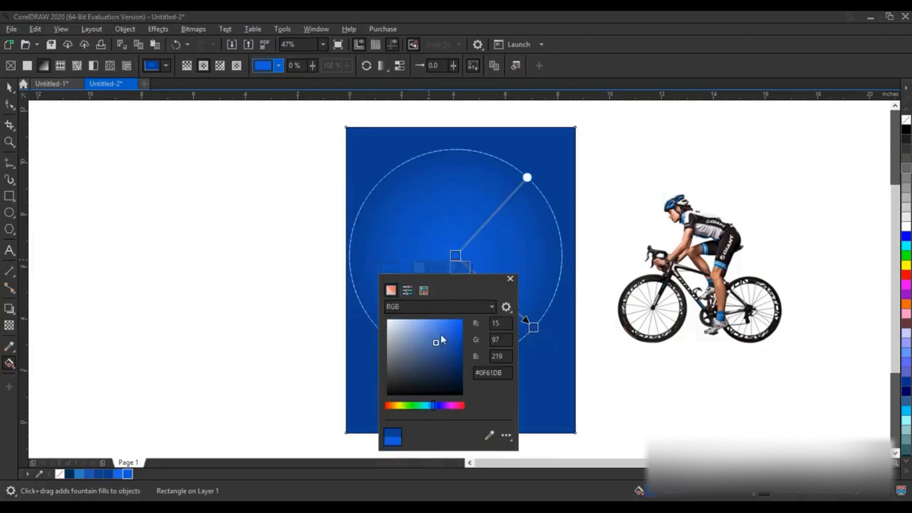
pyautogui.click(440, 326)
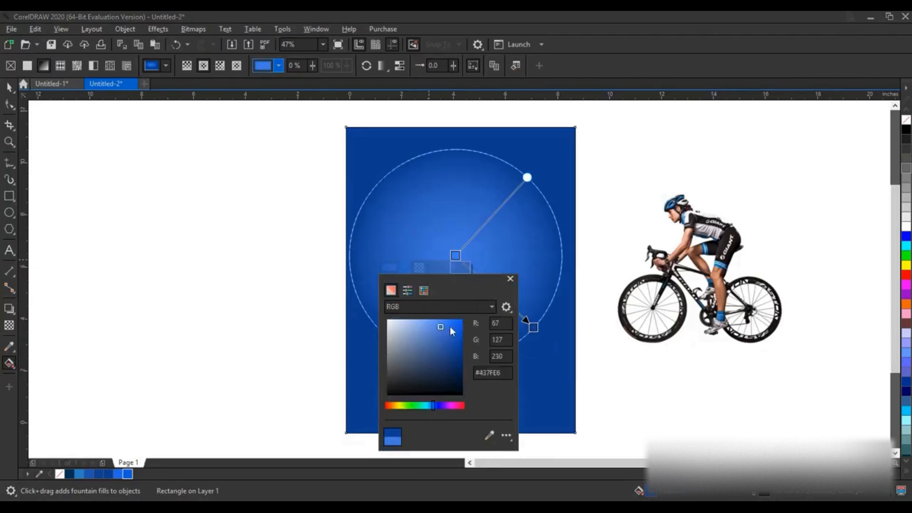
pyautogui.click(451, 326)
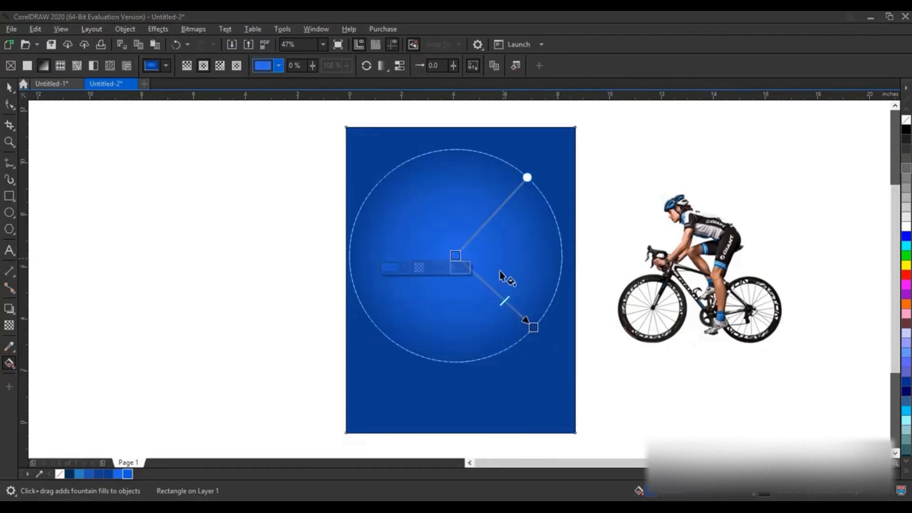
# Step: Enlarge the elliptical glow to about the rectangle's width, shift its centre slightly up and deselect the rectangle
pyautogui.moveTo(533, 327); pyautogui.dragTo(539, 333)
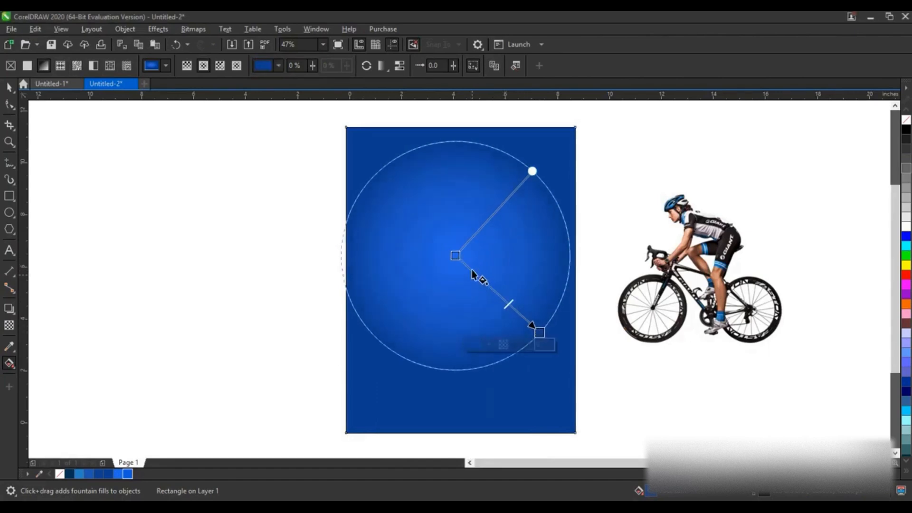
pyautogui.moveTo(455, 256); pyautogui.dragTo(457, 251)
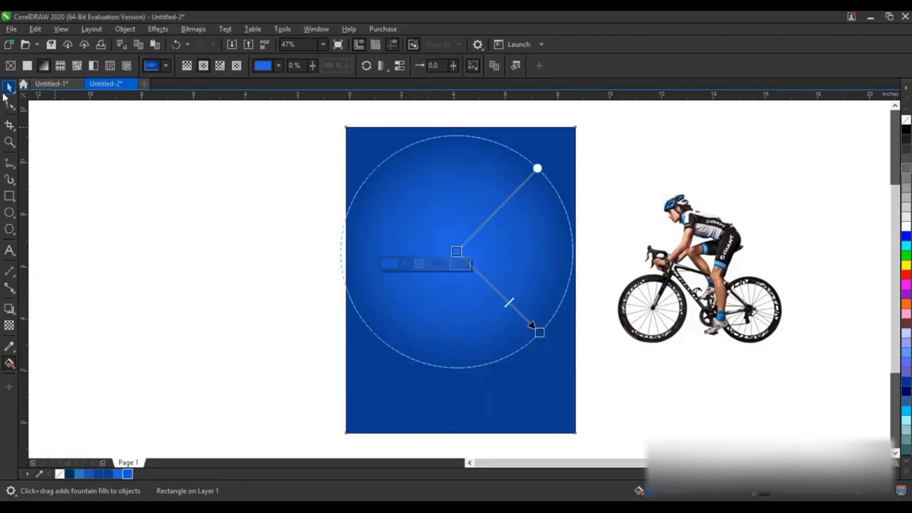
pyautogui.click(8, 88)
pyautogui.click(189, 248)
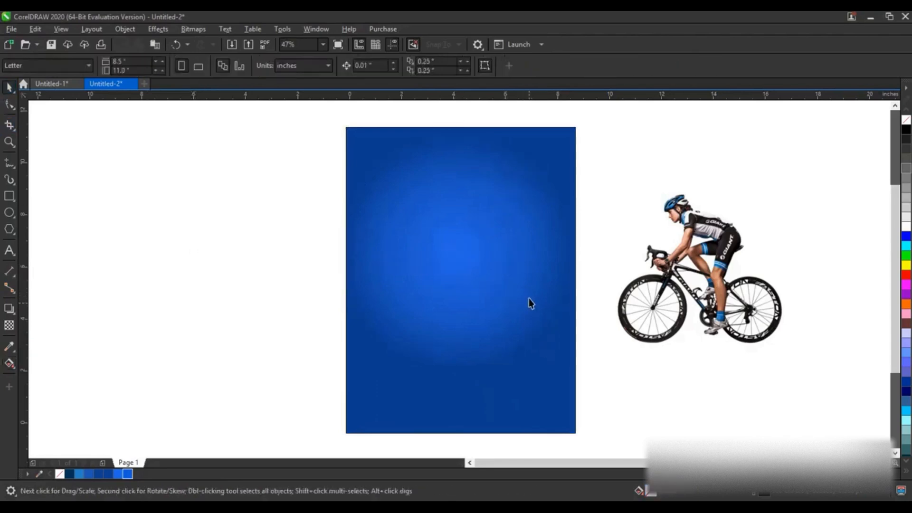
# Step: Move the cyclist photo closer to the blue rectangle and add the artistic text "MOVING" on the opposite side of the page
pyautogui.click(657, 275)
pyautogui.moveTo(658, 274); pyautogui.dragTo(631, 278)
pyautogui.click(9, 250)
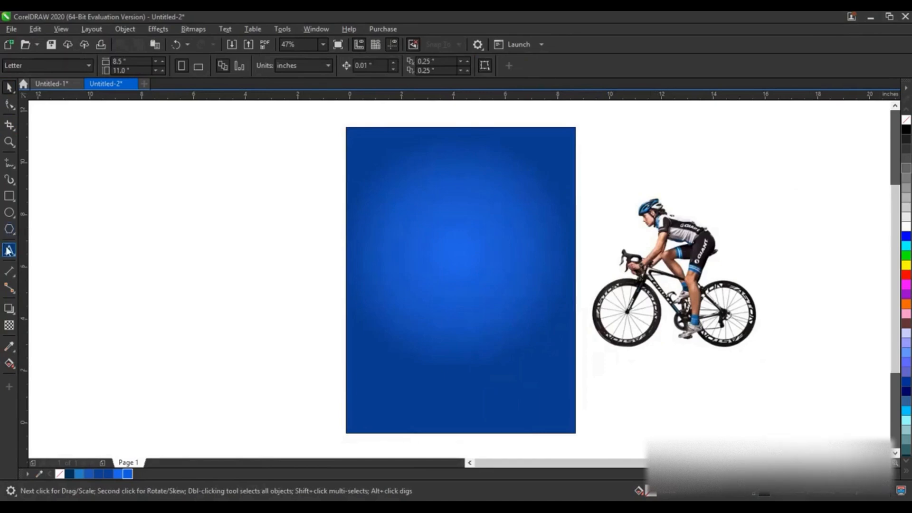
pyautogui.click(148, 278)
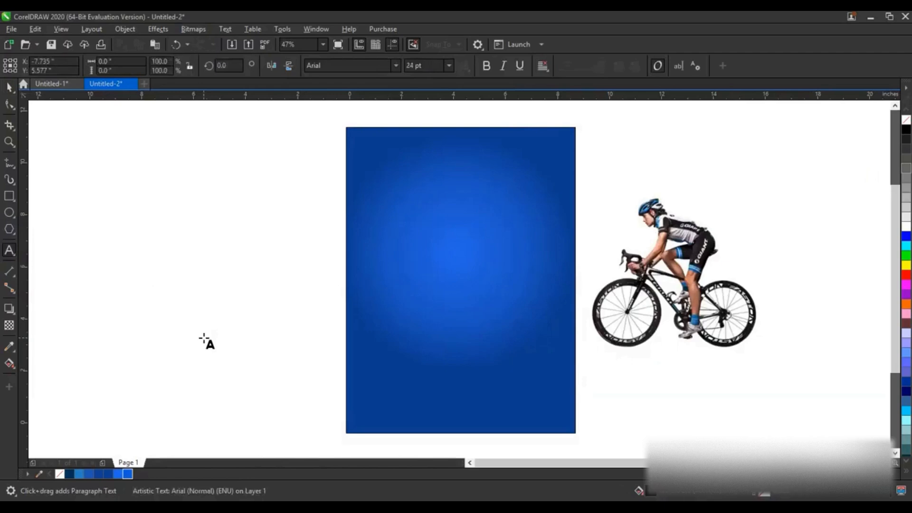
pyautogui.click(6, 88)
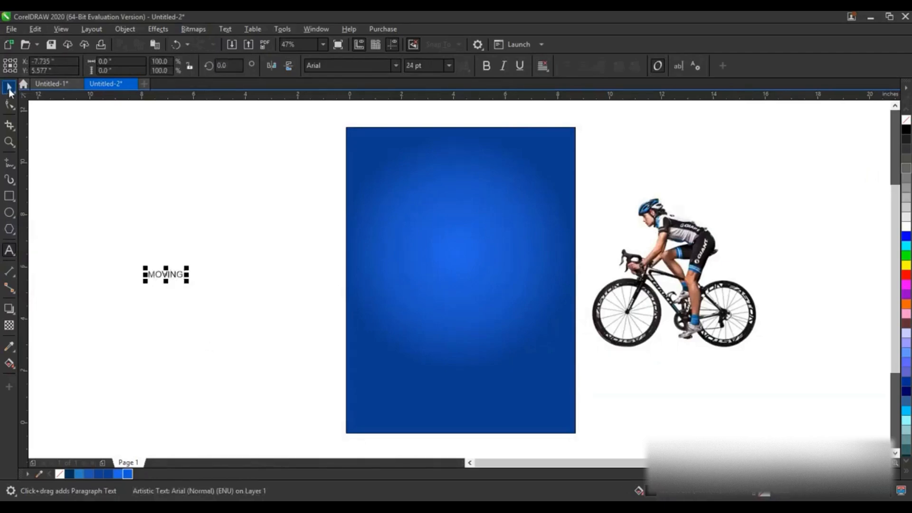
# Step: Enlarge the MOVING text to about 87 pt, place it on the blue rectangle and colour it white
pyautogui.moveTo(186, 281); pyautogui.dragTo(276, 316)
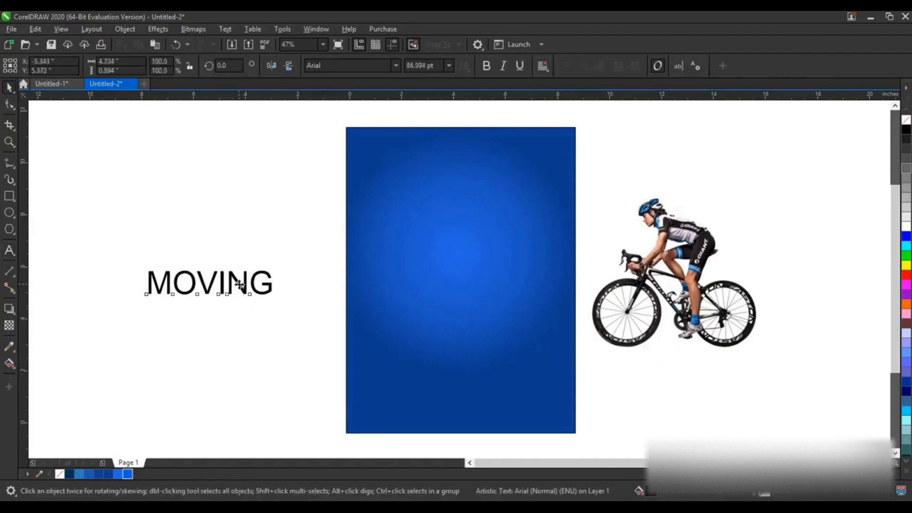
pyautogui.moveTo(239, 284); pyautogui.dragTo(482, 250)
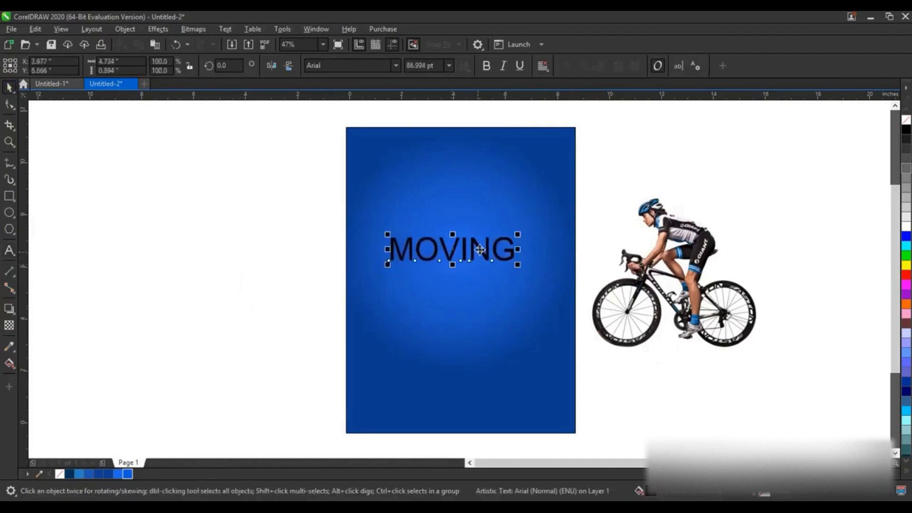
pyautogui.click(906, 228)
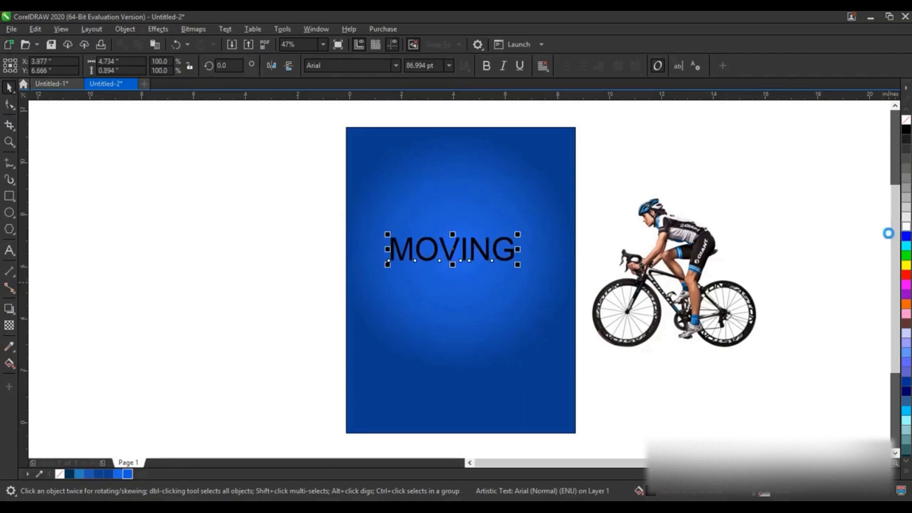
# Step: Change the font of the MOVING text to HOOKRIDE
pyautogui.click(394, 69)
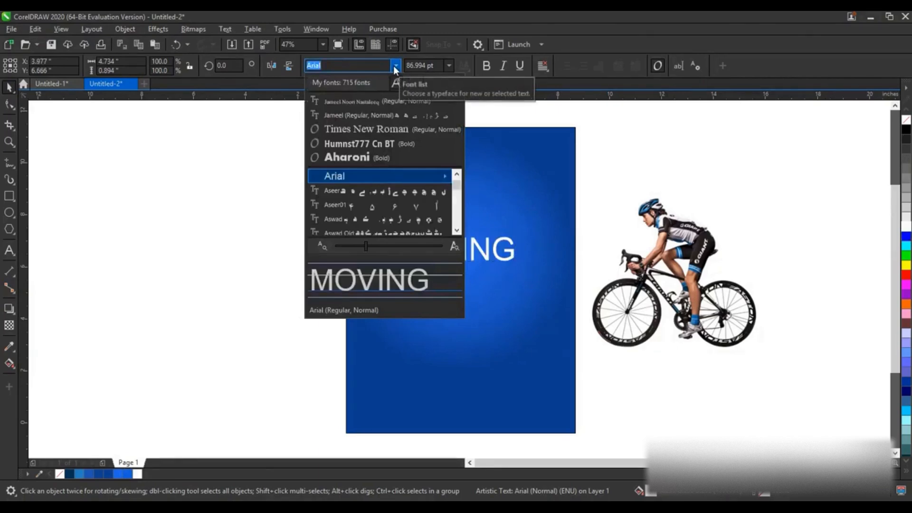
pyautogui.click(394, 67)
pyautogui.click(343, 64)
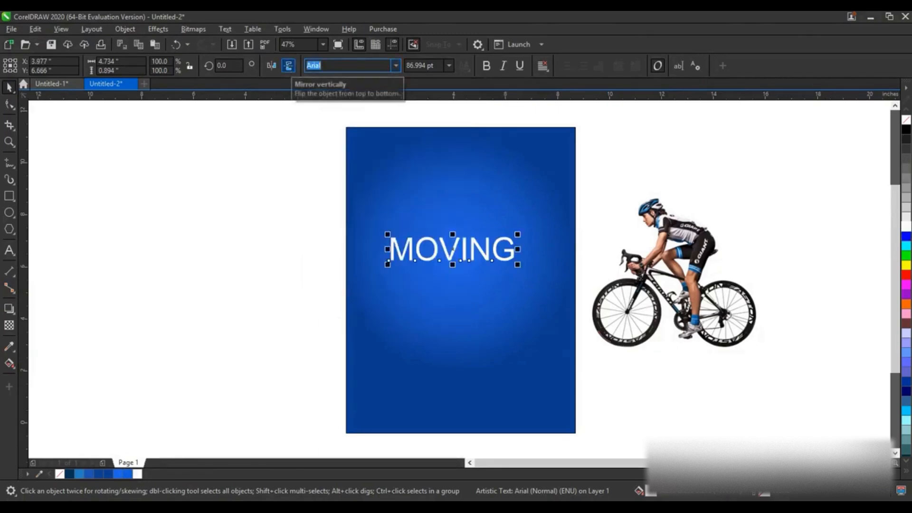
pyautogui.write('HOOKRIDE')
pyautogui.press('Return')
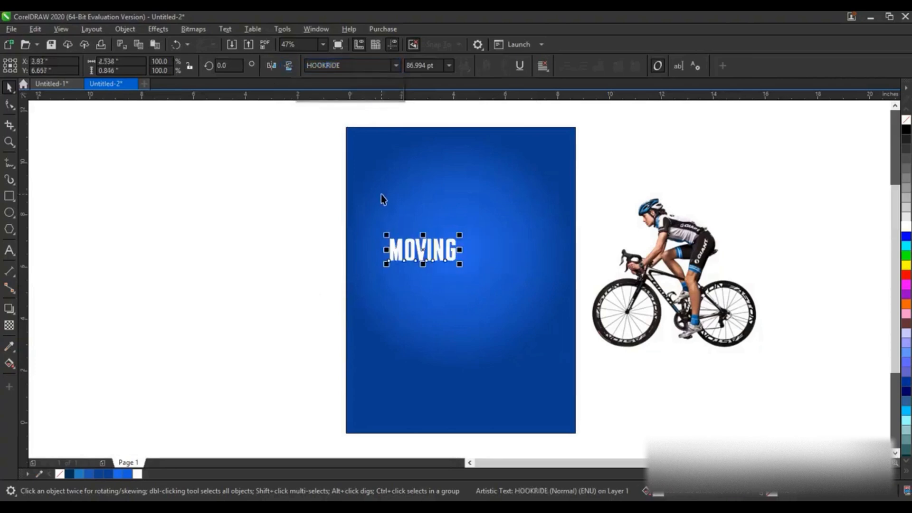
# Step: Enlarge the MOVING title to about 224 pt and place it across the upper half of the blue rectangle
pyautogui.moveTo(462, 266); pyautogui.dragTo(544, 327)
pyautogui.moveTo(385, 234); pyautogui.dragTo(362, 210)
pyautogui.moveTo(492, 254); pyautogui.dragTo(495, 224)
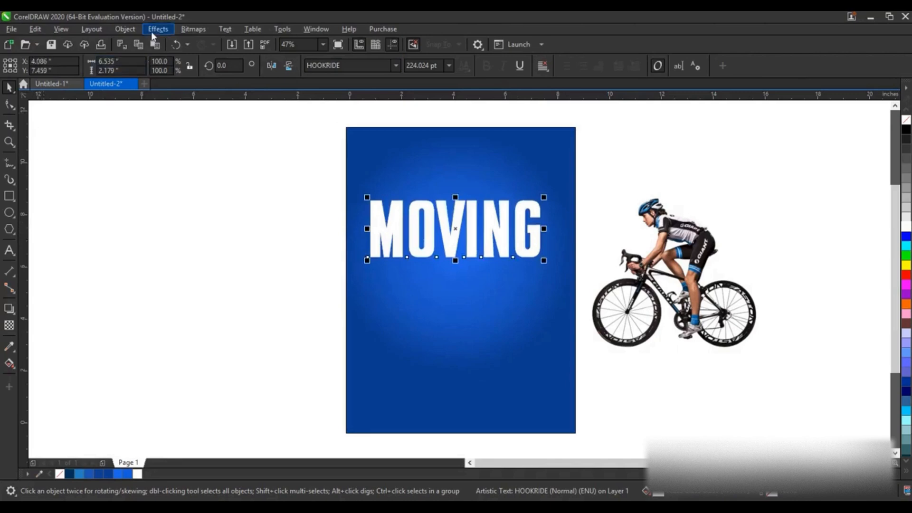
# Step: Convert the MOVING title to curves and move its lower nodes down to stretch the letters to about 5.1 inches tall
pyautogui.click(125, 28)
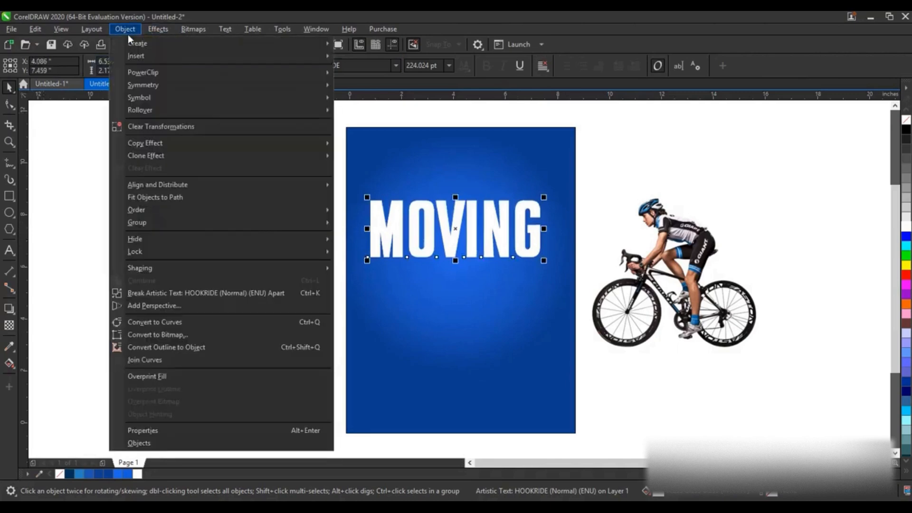
pyautogui.click(198, 322)
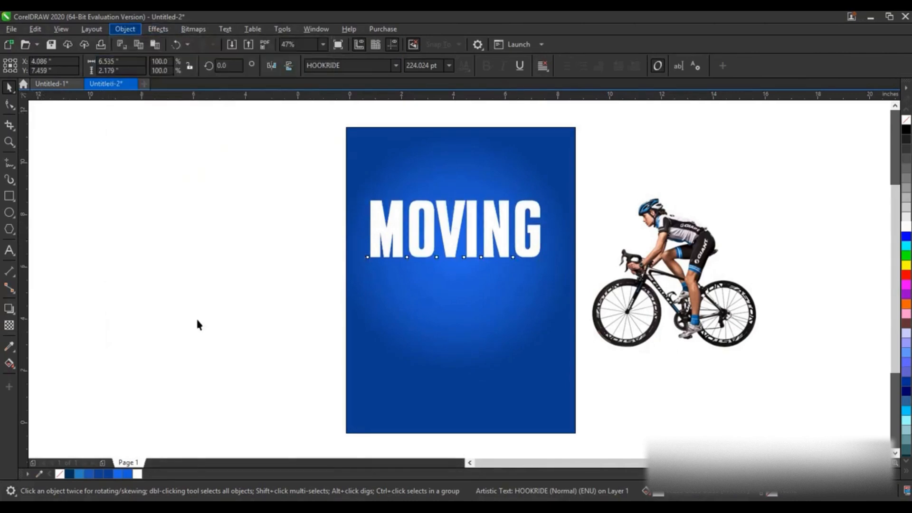
pyautogui.click(9, 141)
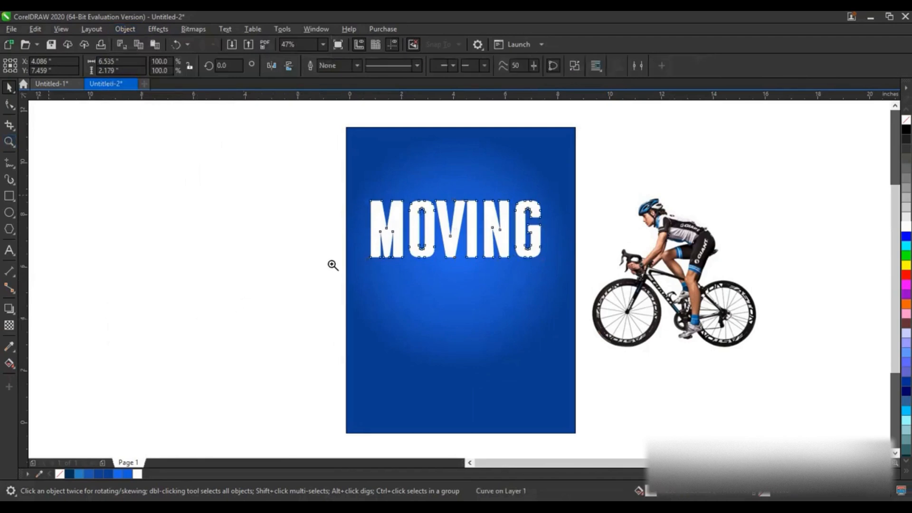
pyautogui.moveTo(217, 170); pyautogui.dragTo(665, 366)
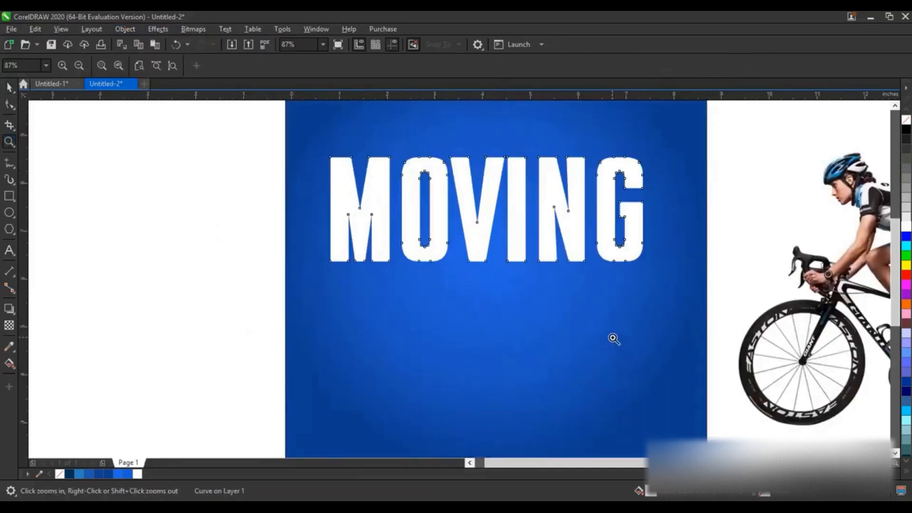
pyautogui.click(10, 104)
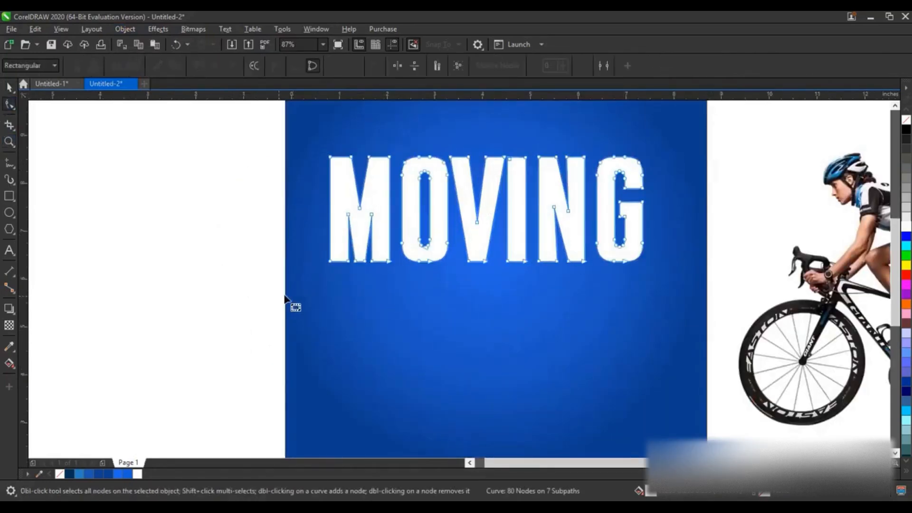
pyautogui.moveTo(279, 296); pyautogui.dragTo(680, 231)
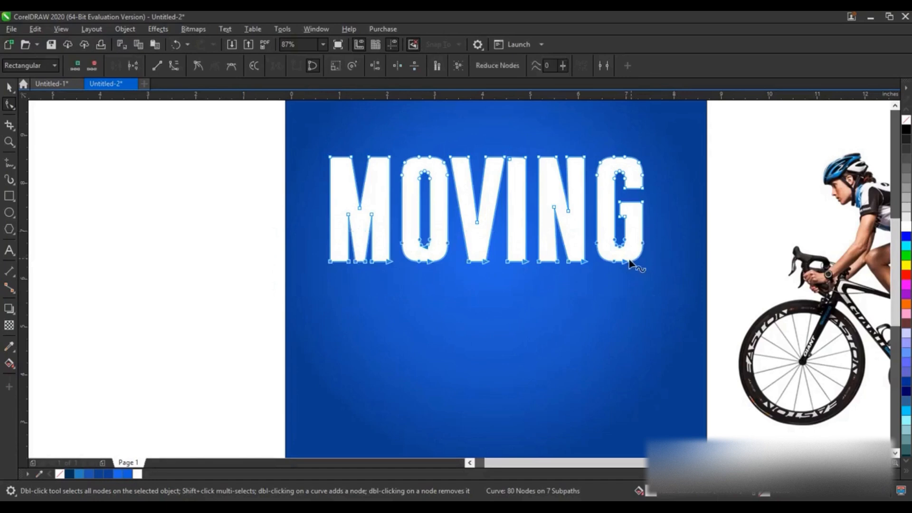
pyautogui.moveTo(626, 274); pyautogui.dragTo(620, 401)
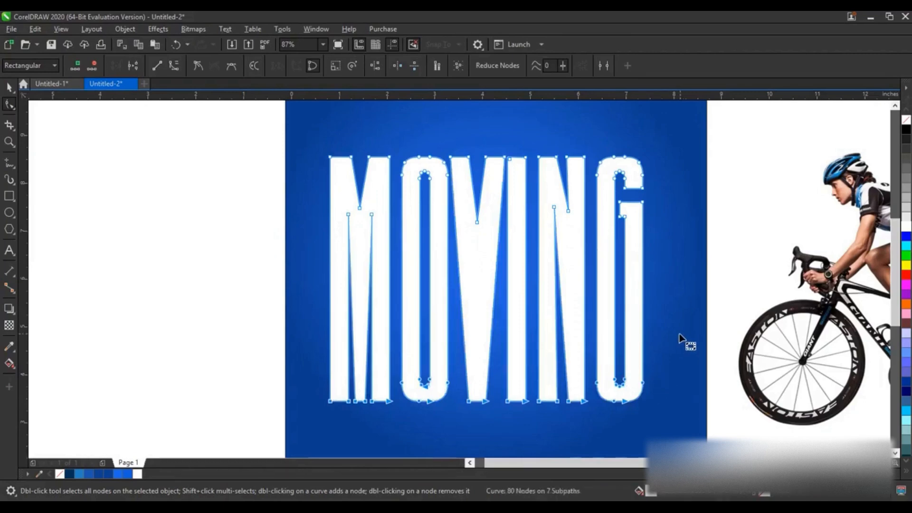
# Step: Lower the inner diagonal nodes of the letter N and the notch node of the V to suit the stretched letters
pyautogui.moveTo(546, 190); pyautogui.dragTo(567, 289)
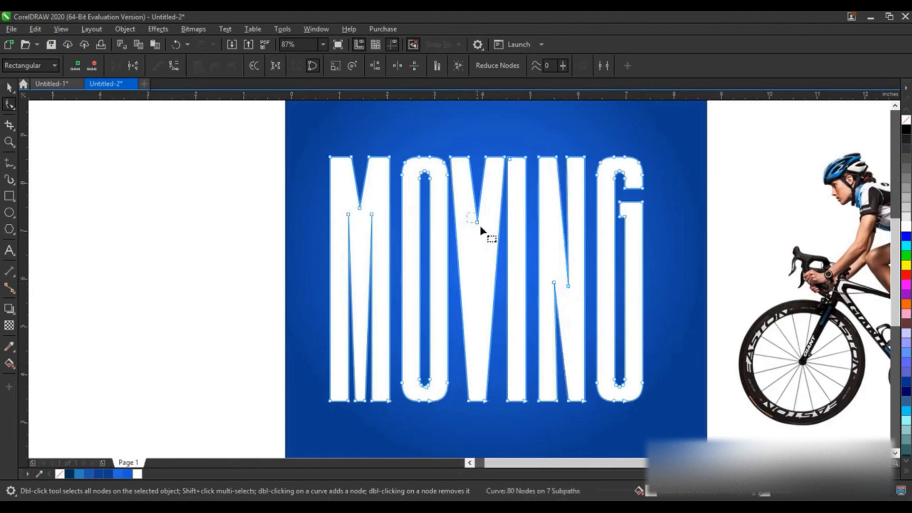
pyautogui.moveTo(480, 228); pyautogui.dragTo(479, 302)
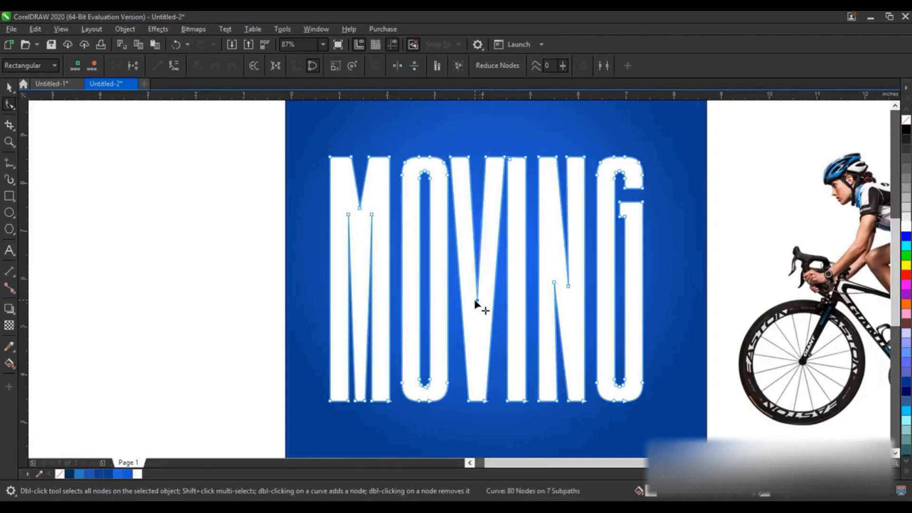
pyautogui.moveTo(476, 303); pyautogui.dragTo(478, 318)
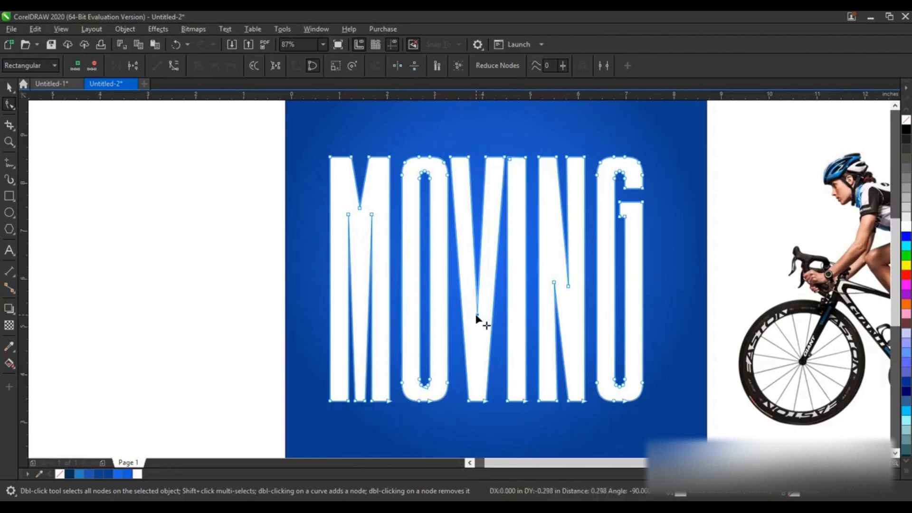
pyautogui.click(9, 88)
pyautogui.click(124, 212)
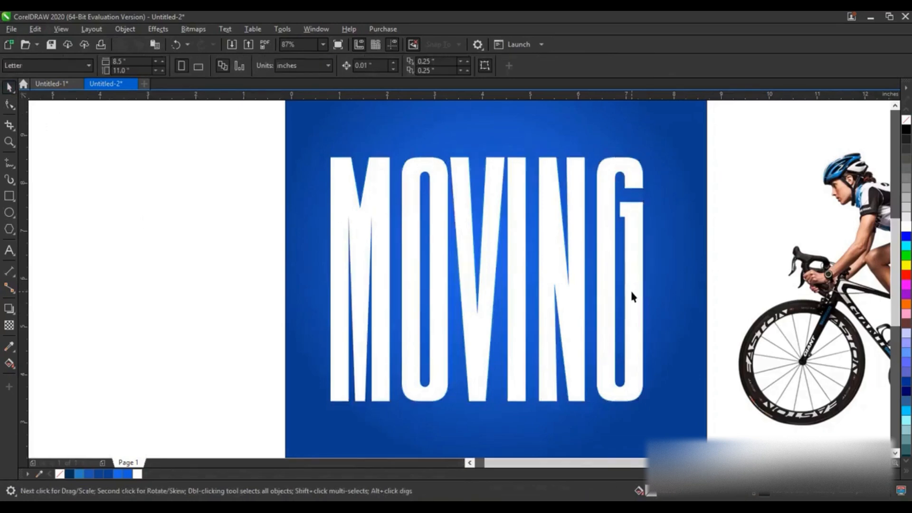
# Step: Centre the MOVING title horizontally on the blue rectangle and select the title alone
pyautogui.click(677, 290)
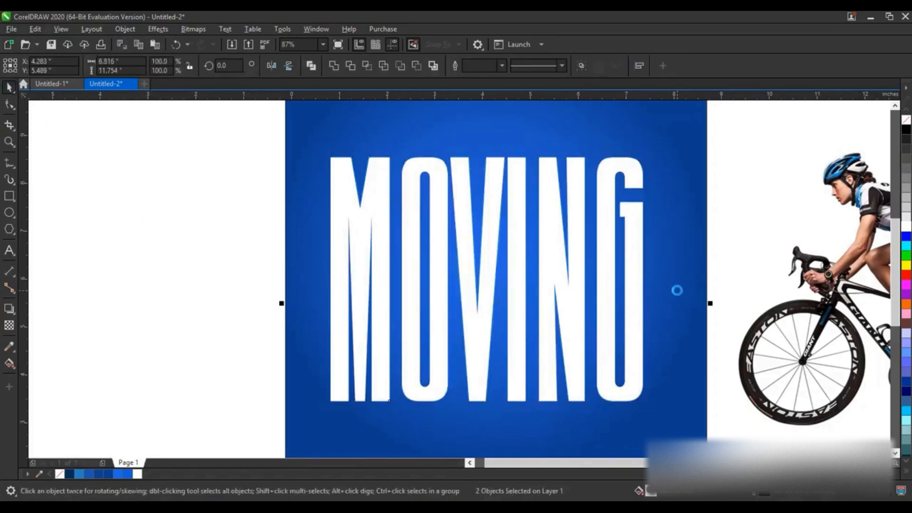
pyautogui.press('c')
pyautogui.scroll(-3, 634, 246)
pyautogui.press('Escape')
pyautogui.click(613, 270)
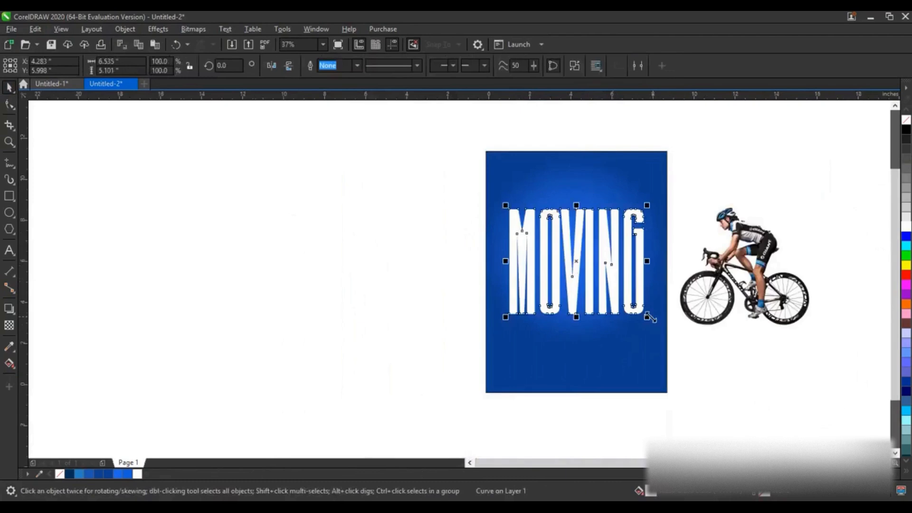
# Step: Scale the MOVING title to about 5.28 by 4.12 inches and place a vertically mirrored copy directly beneath it
pyautogui.moveTo(646, 318); pyautogui.dragTo(634, 307)
pyautogui.moveTo(603, 264); pyautogui.dragTo(612, 338)
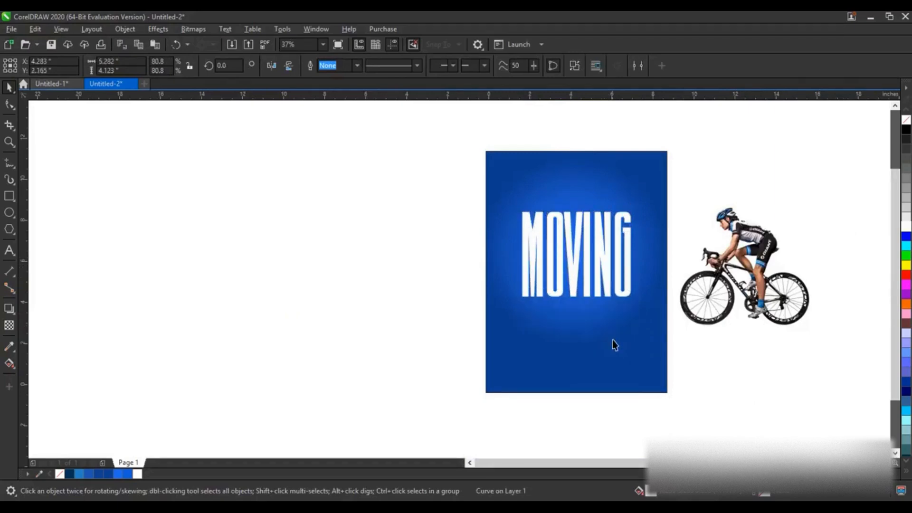
pyautogui.click(270, 67)
pyautogui.hotkey('ctrl', 'z')
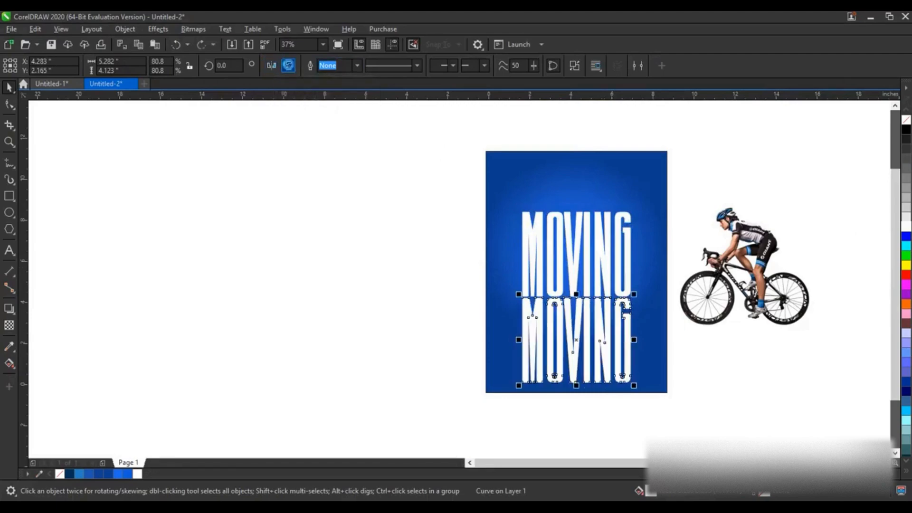
pyautogui.click(288, 65)
pyautogui.scroll(2, 615, 339)
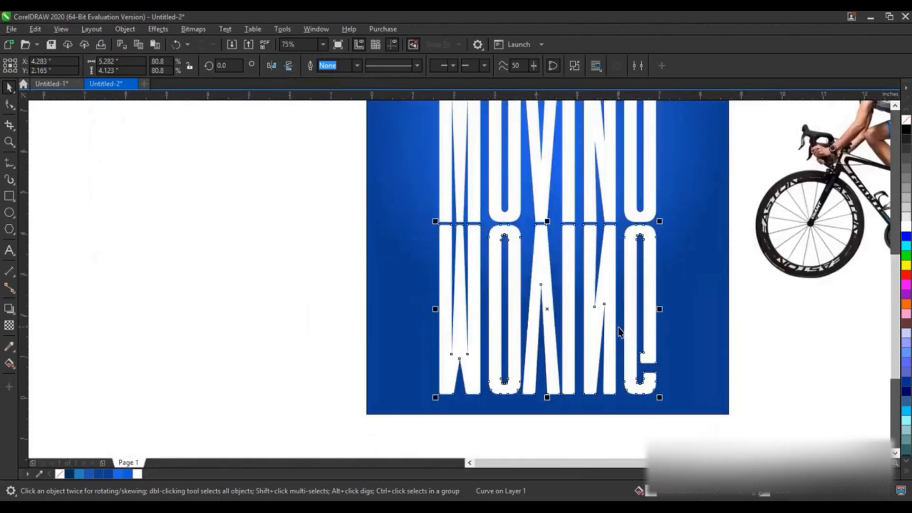
# Step: Move the mirrored copy up against the base of the MOVING title and fill it with dark navy #002152
pyautogui.click(613, 347)
pyautogui.click(629, 311)
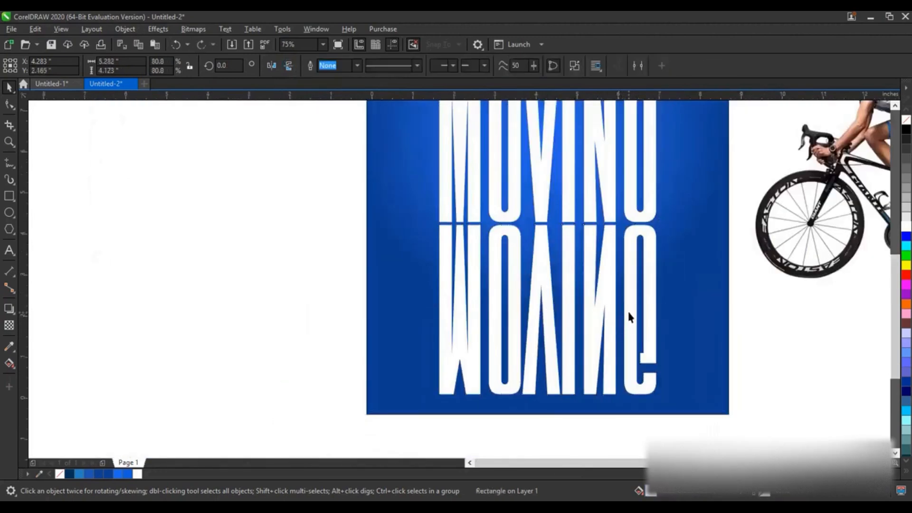
pyautogui.click(128, 474)
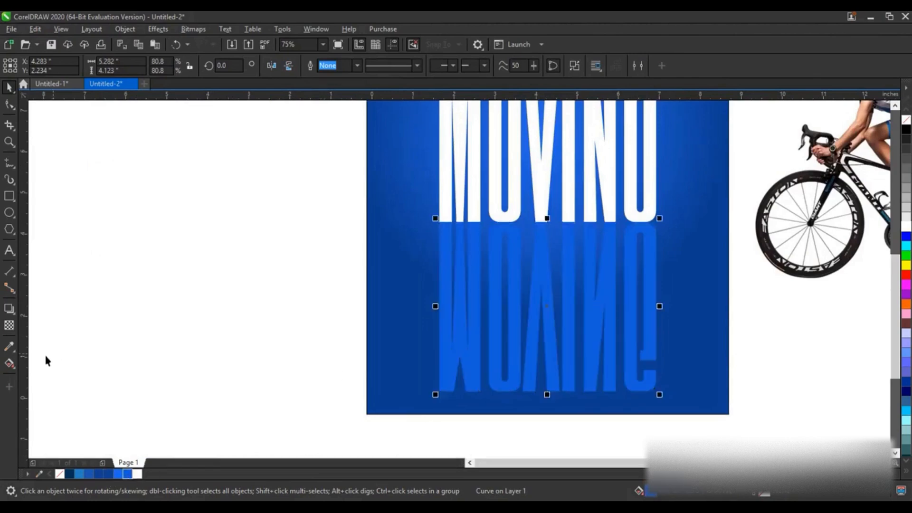
pyautogui.click(9, 364)
pyautogui.click(152, 65)
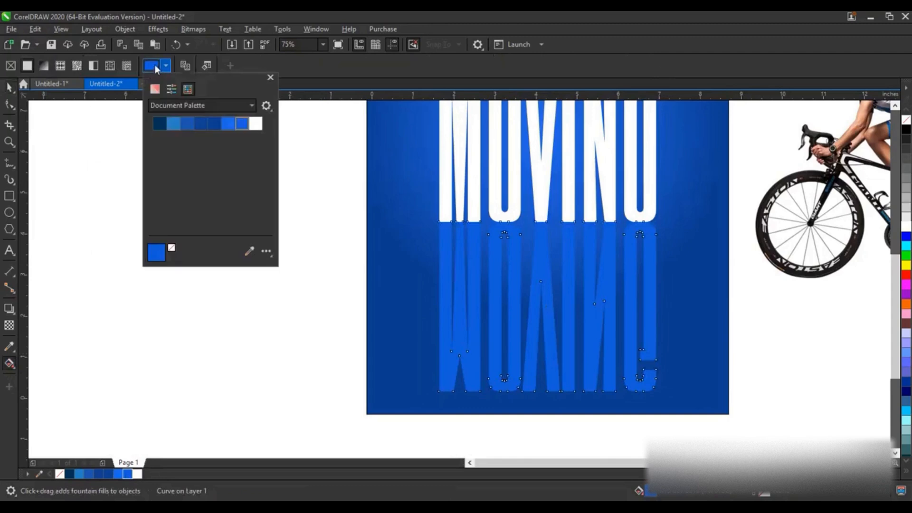
pyautogui.click(155, 89)
pyautogui.moveTo(219, 129); pyautogui.dragTo(229, 169)
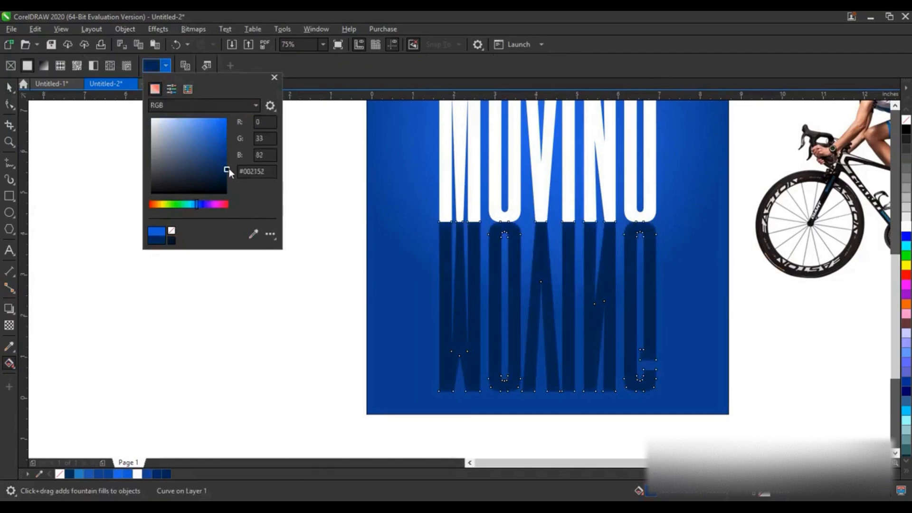
pyautogui.click(10, 89)
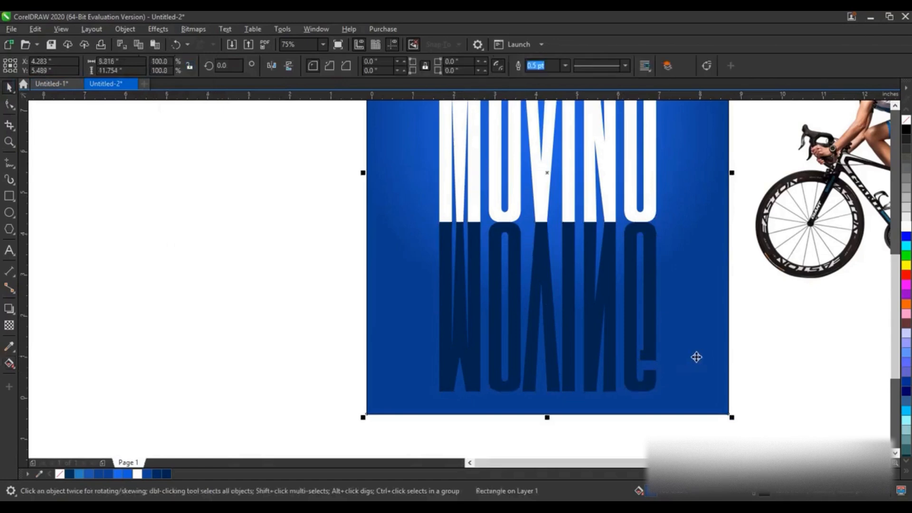
# Step: Move the white title and its mirrored navy copy up together by about 1.2 inches on the blue rectangle
pyautogui.scroll(-2, 588, 395)
pyautogui.moveTo(470, 262); pyautogui.dragTo(625, 401)
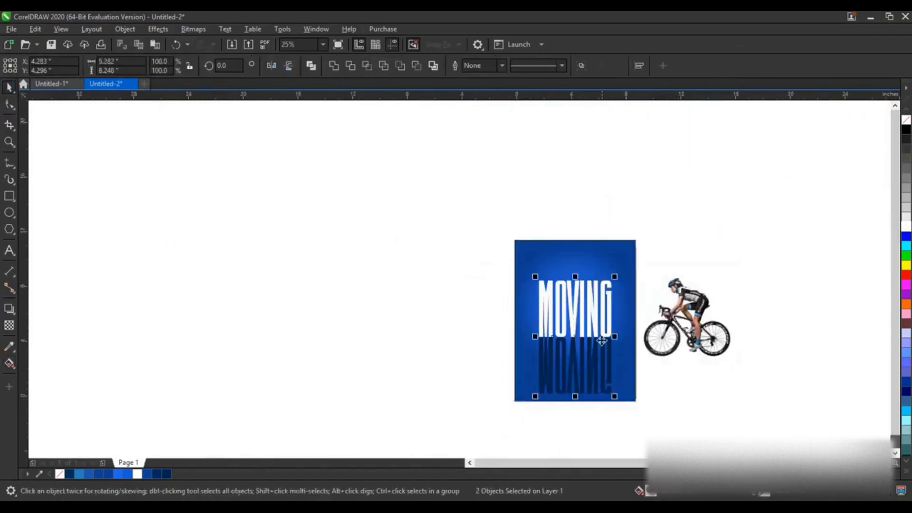
pyautogui.moveTo(603, 344); pyautogui.dragTo(604, 327)
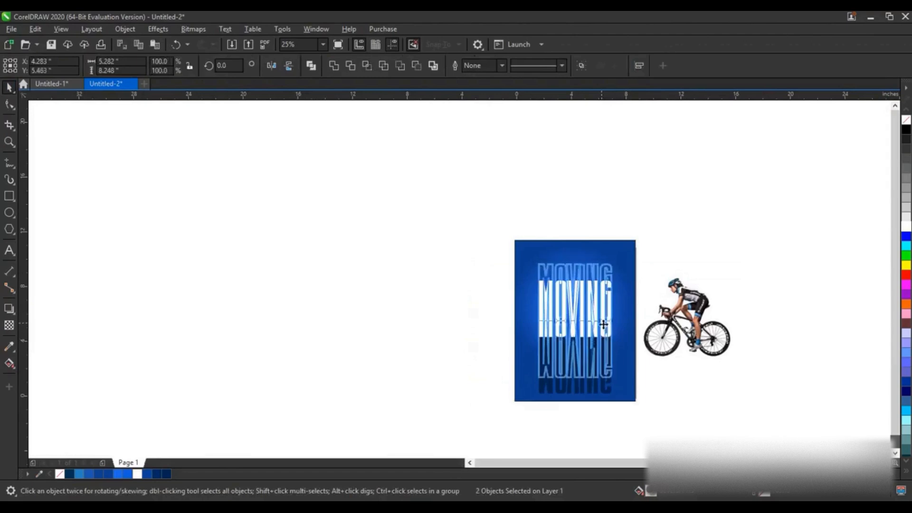
pyautogui.click(630, 351)
pyautogui.hotkey('shift', 'F2')
pyautogui.press('Escape')
# Step: Add perspective to the navy copy, pulling its lower corners to the poster's bottom edge and far beyond both sides as a cast shadow
pyautogui.click(531, 314)
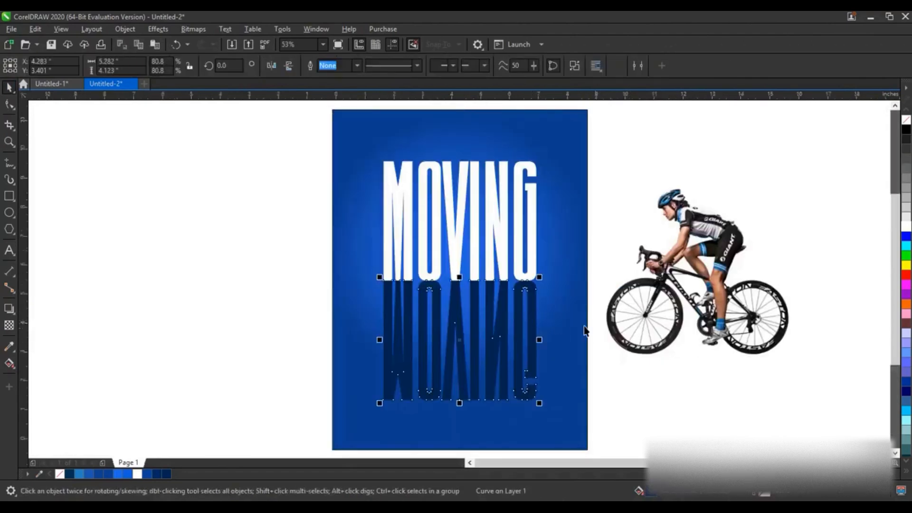
pyautogui.click(124, 31)
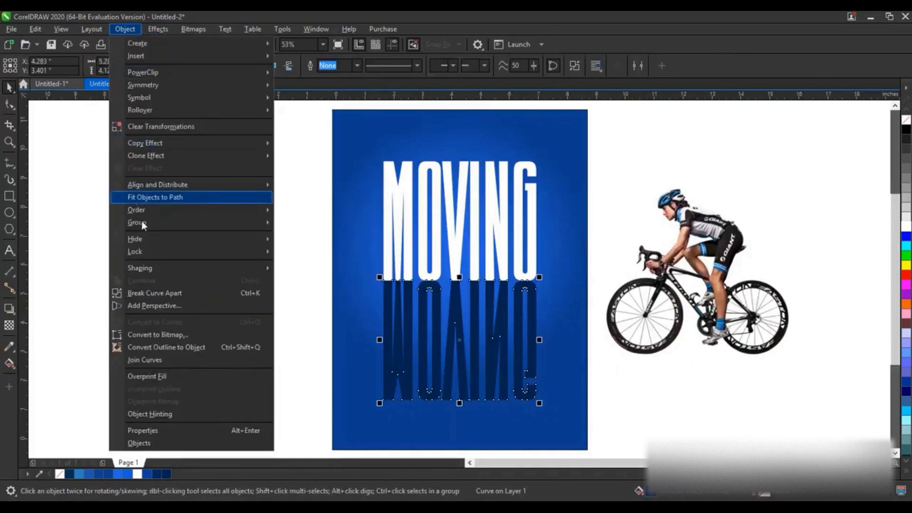
pyautogui.click(157, 305)
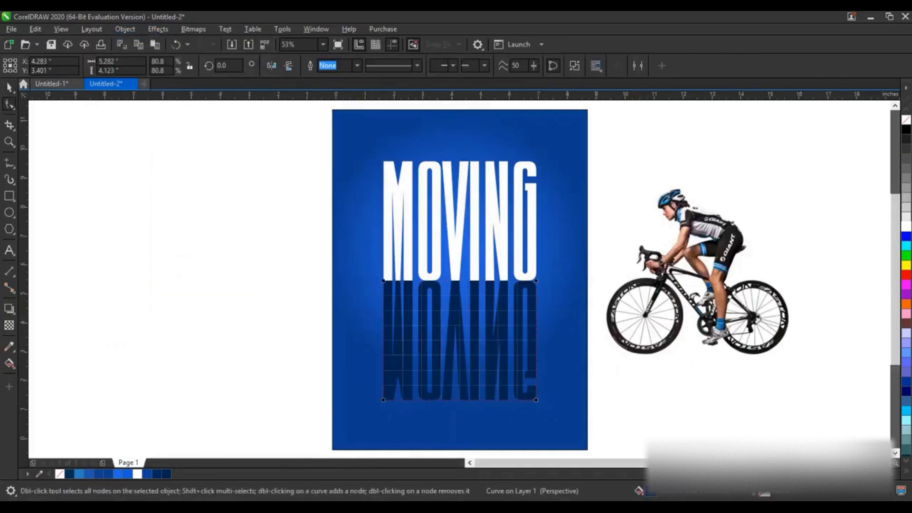
pyautogui.scroll(-3, 603, 380)
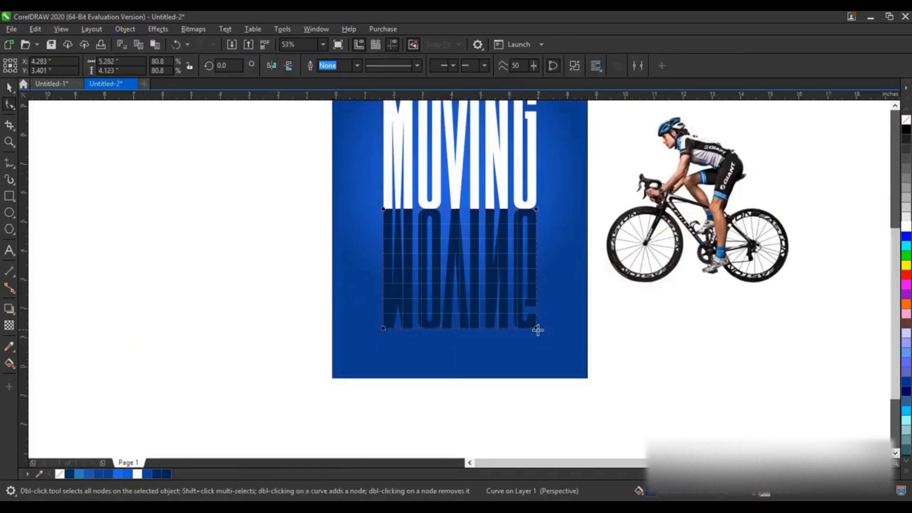
pyautogui.moveTo(537, 330); pyautogui.dragTo(586, 379)
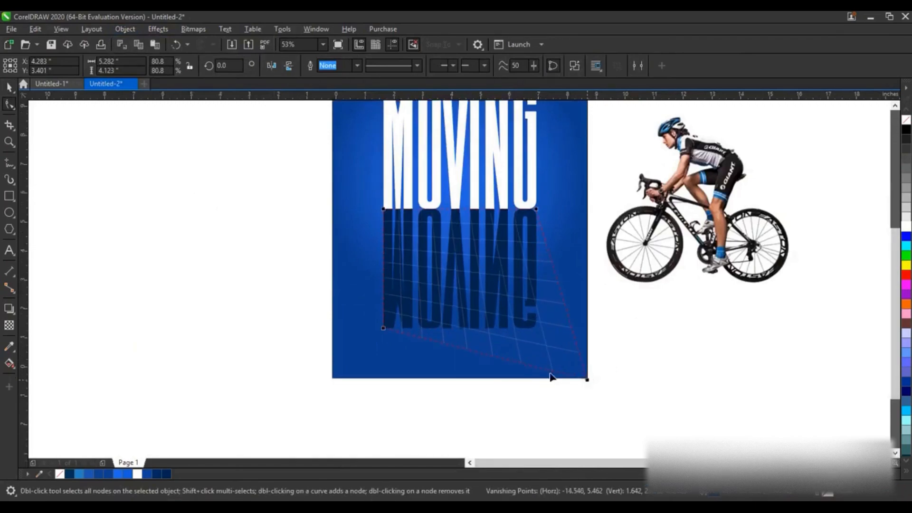
pyautogui.moveTo(383, 330); pyautogui.dragTo(331, 380)
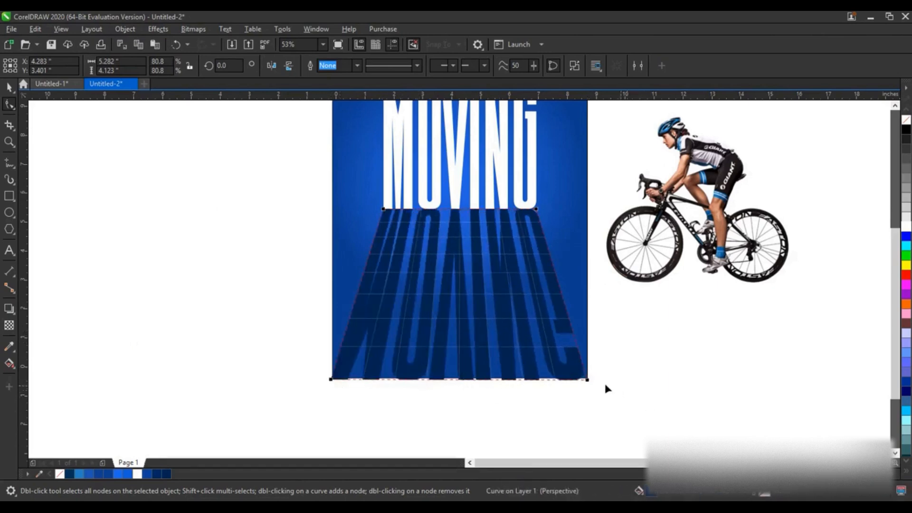
pyautogui.moveTo(593, 381); pyautogui.dragTo(707, 385)
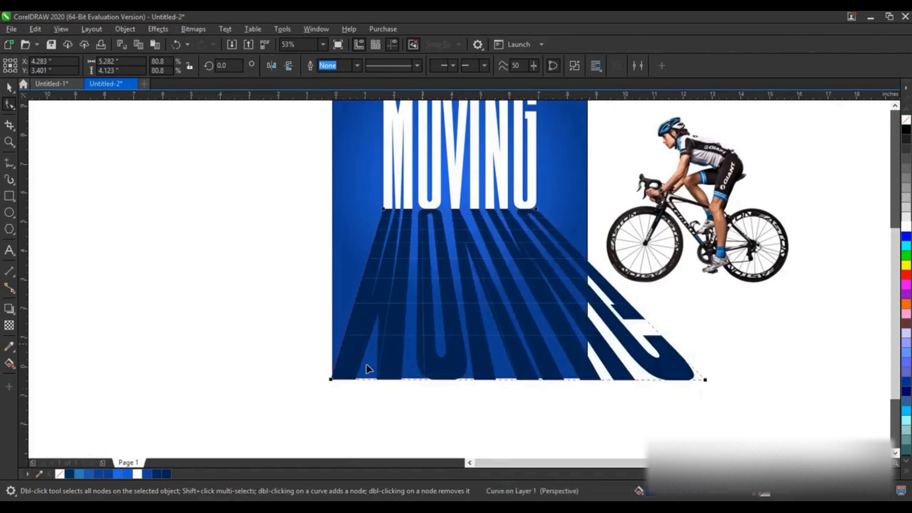
pyautogui.moveTo(324, 383); pyautogui.dragTo(148, 391)
pyautogui.moveTo(704, 380); pyautogui.dragTo(736, 380)
pyautogui.click(10, 87)
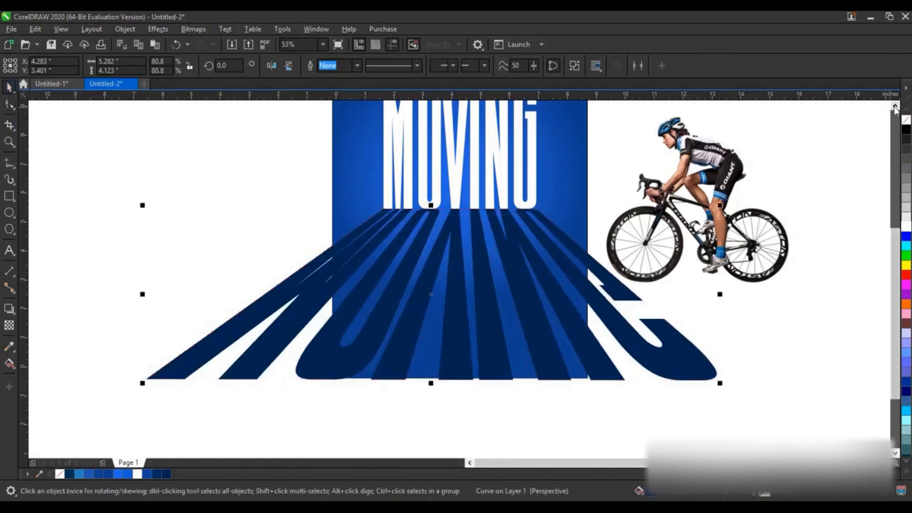
# Step: PowerClip the navy perspective shadow inside the blue poster rectangle
pyautogui.scroll(1, 846, 138)
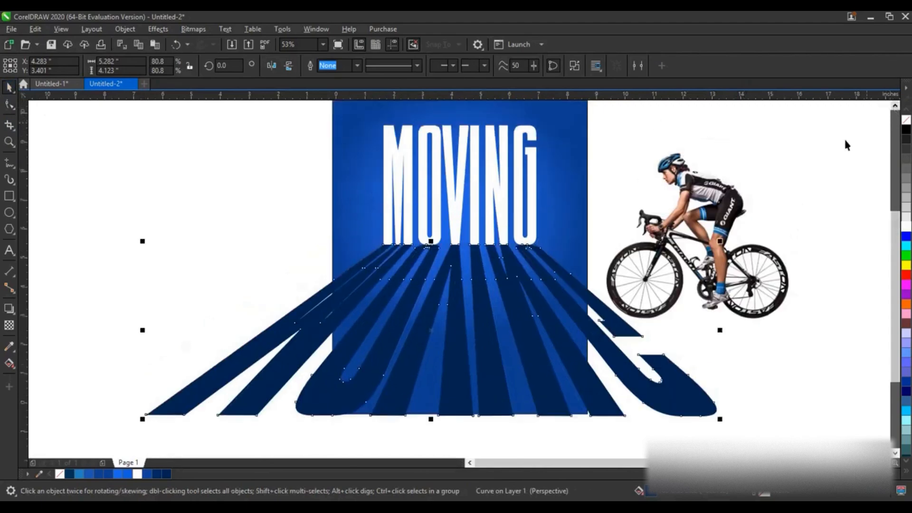
pyautogui.rightClick(584, 286)
pyautogui.click(606, 298)
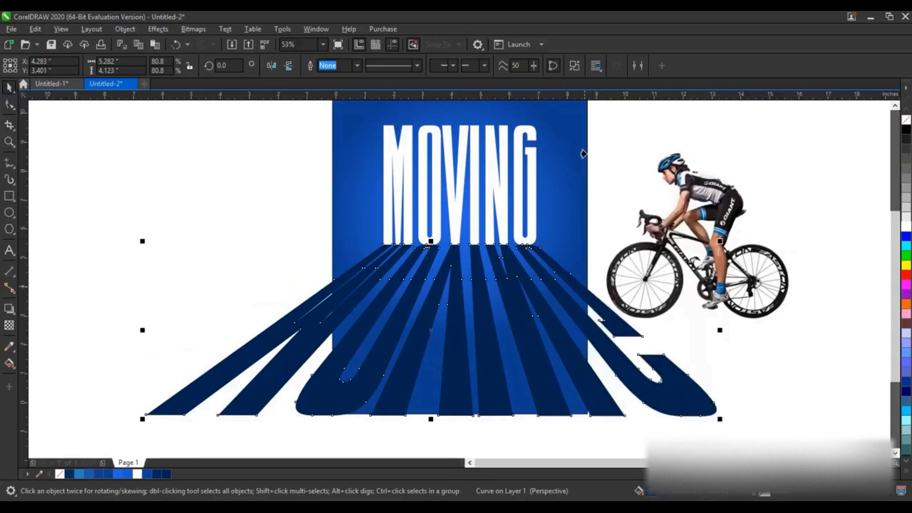
pyautogui.click(575, 109)
pyautogui.press('Escape')
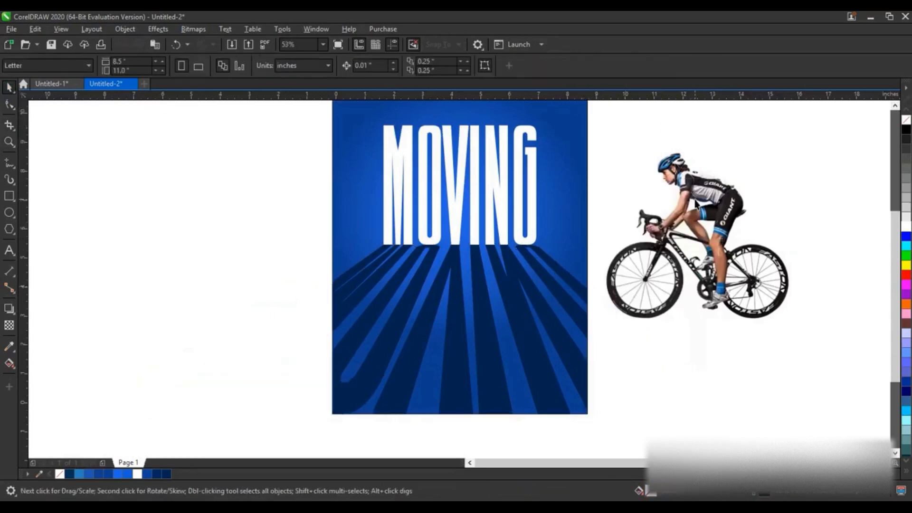
# Step: Place the cyclist photo in front of the MOVING title on the poster and scale it to about 6.0 by 5.6 inches
pyautogui.moveTo(695, 203); pyautogui.dragTo(468, 173)
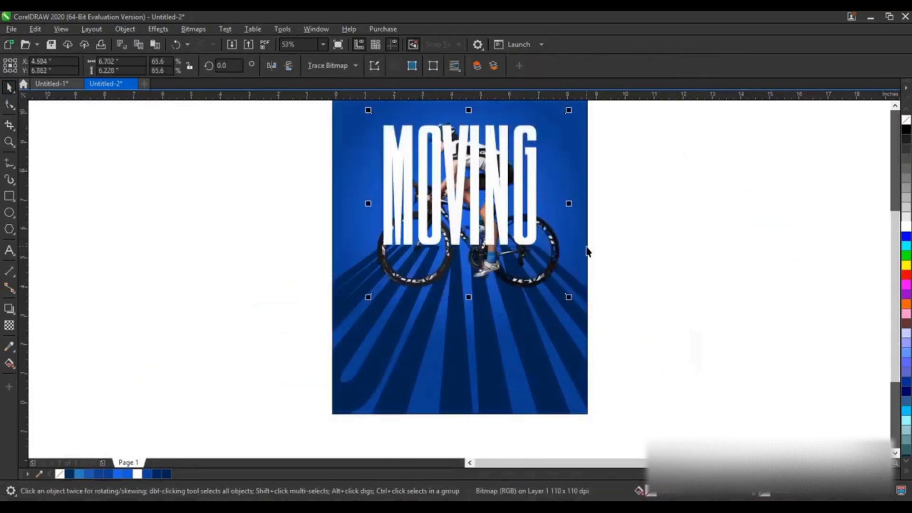
pyautogui.hotkey('shift', 'pageup')
pyautogui.scroll(2, 638, 252)
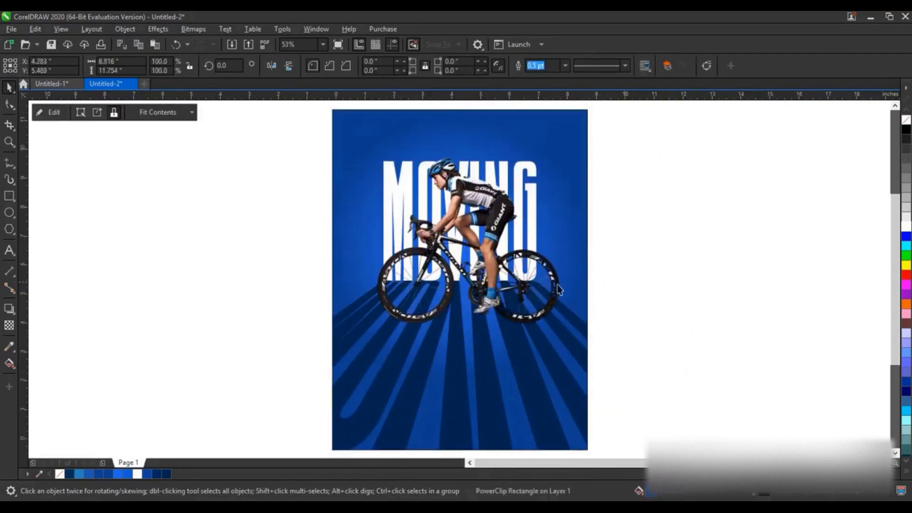
pyautogui.moveTo(542, 179); pyautogui.dragTo(530, 192)
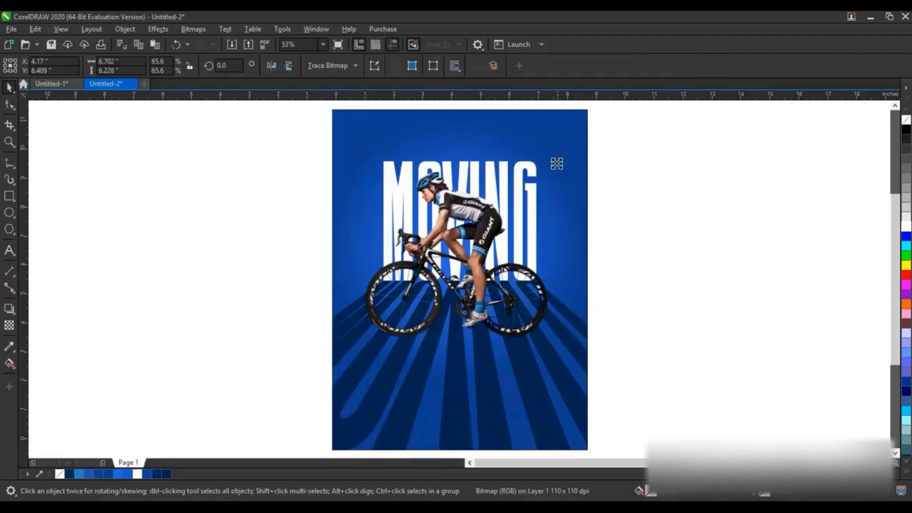
pyautogui.moveTo(557, 162); pyautogui.dragTo(541, 169)
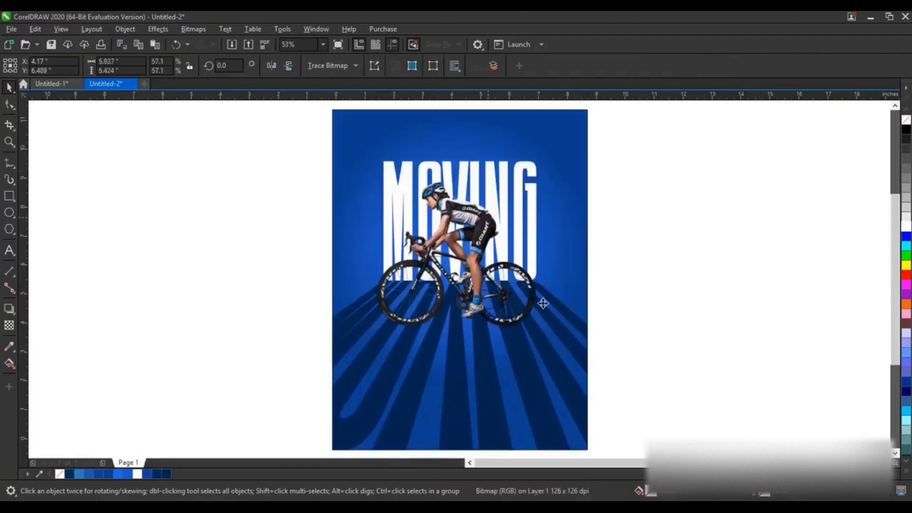
pyautogui.moveTo(545, 333); pyautogui.dragTo(520, 324)
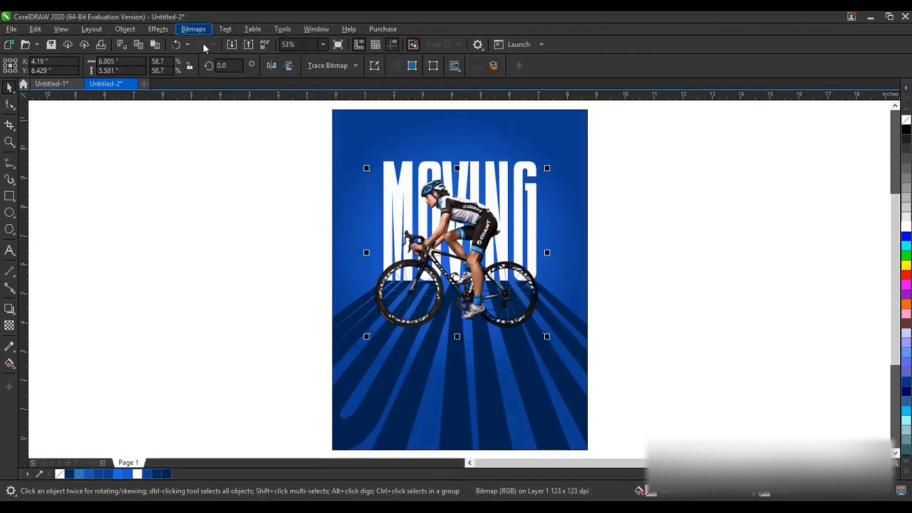
# Step: Convert the cyclist photo to a 300 dpi RGB Color (24-bit) bitmap with anti-aliasing and a transparent background
pyautogui.click(193, 29)
pyautogui.click(228, 42)
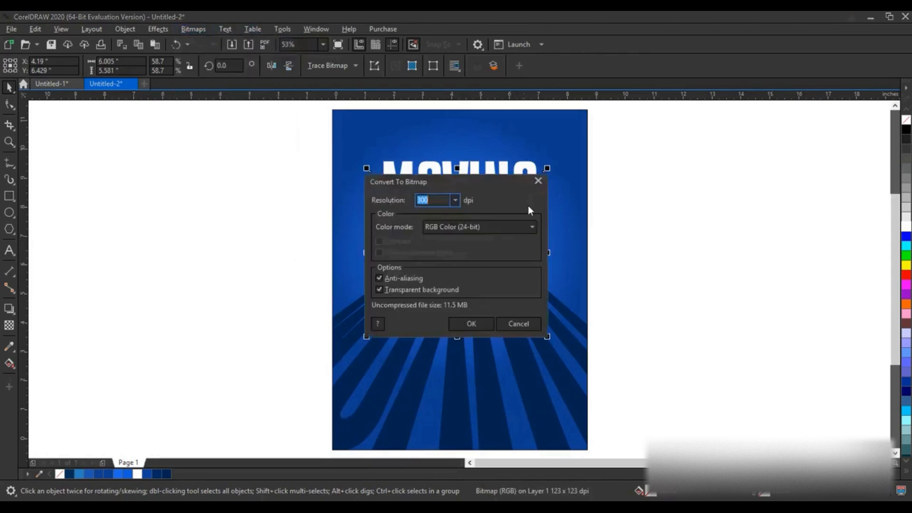
pyautogui.click(471, 323)
# Step: Cast a black Multiply drop shadow from the cyclist up and to the right with opacity 52, and break the shadow apart
pyautogui.click(9, 309)
pyautogui.moveTo(456, 253); pyautogui.dragTo(550, 172)
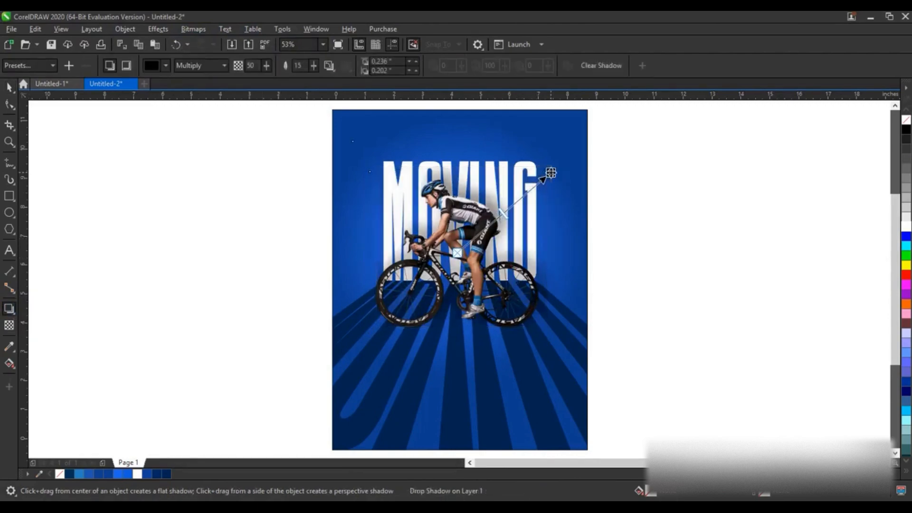
pyautogui.moveTo(501, 211); pyautogui.dragTo(512, 203)
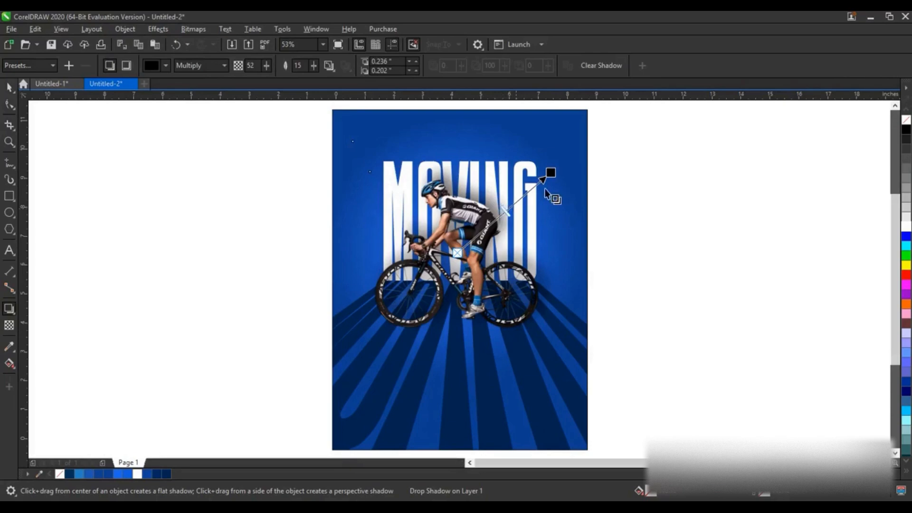
pyautogui.click(9, 88)
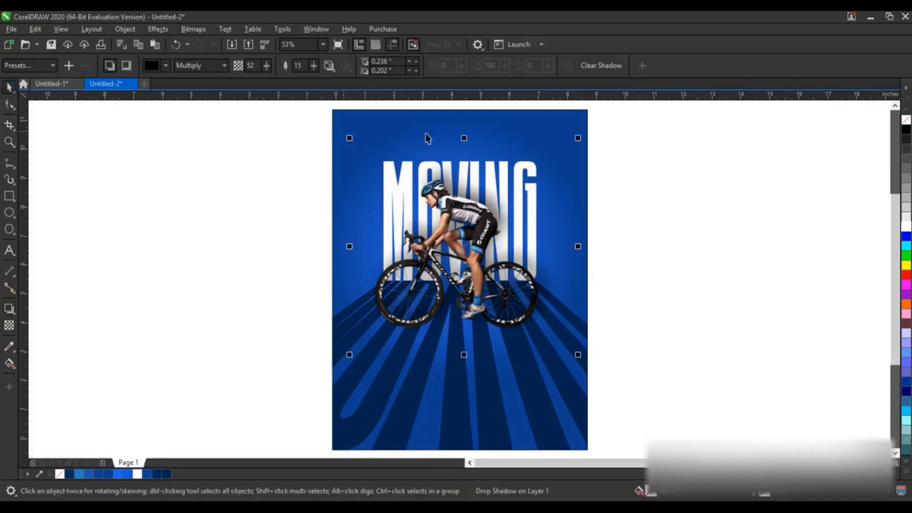
pyautogui.click(133, 27)
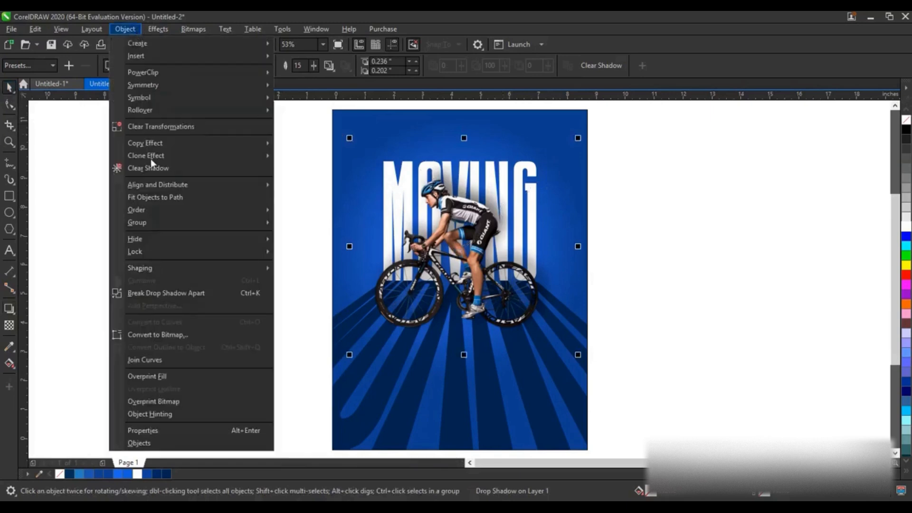
pyautogui.click(167, 290)
pyautogui.click(158, 266)
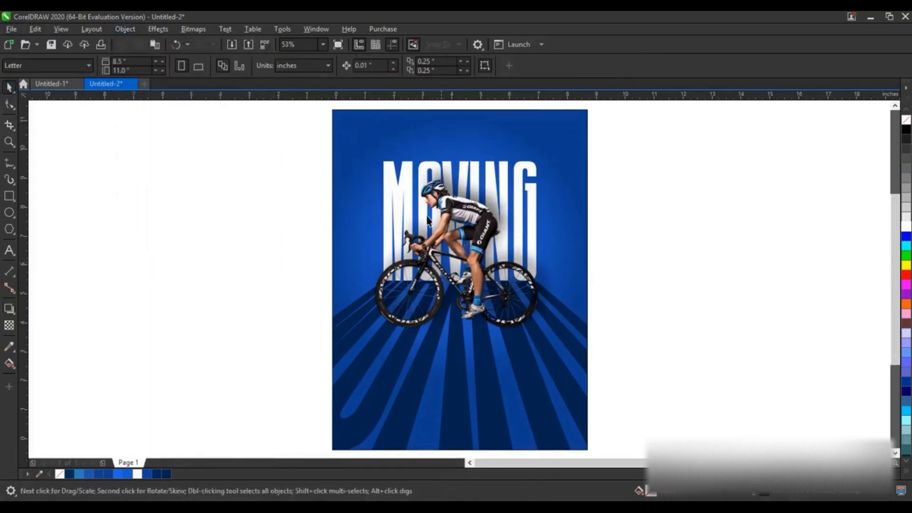
# Step: Add the artistic text DON'T STOP beside the poster and set its font to Humnst777 Cn BT Bold
pyautogui.click(9, 251)
pyautogui.click(87, 268)
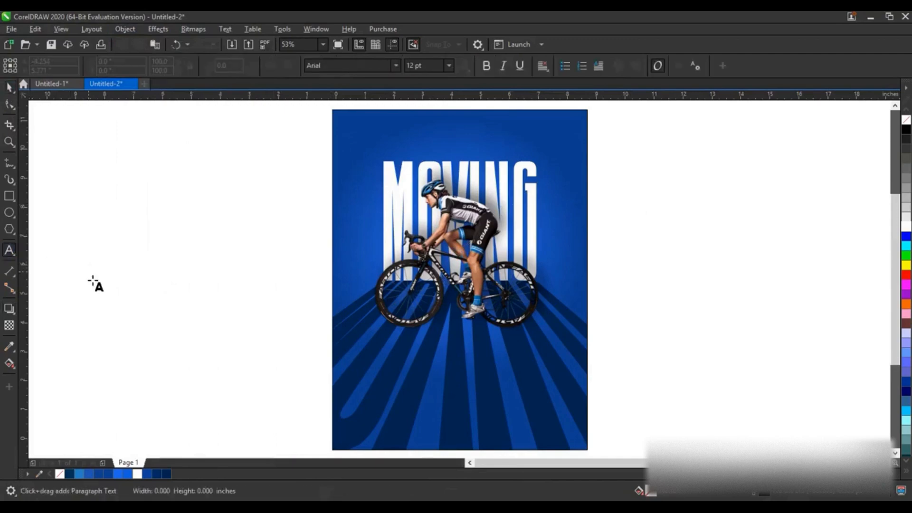
pyautogui.write("DON'T STOP")
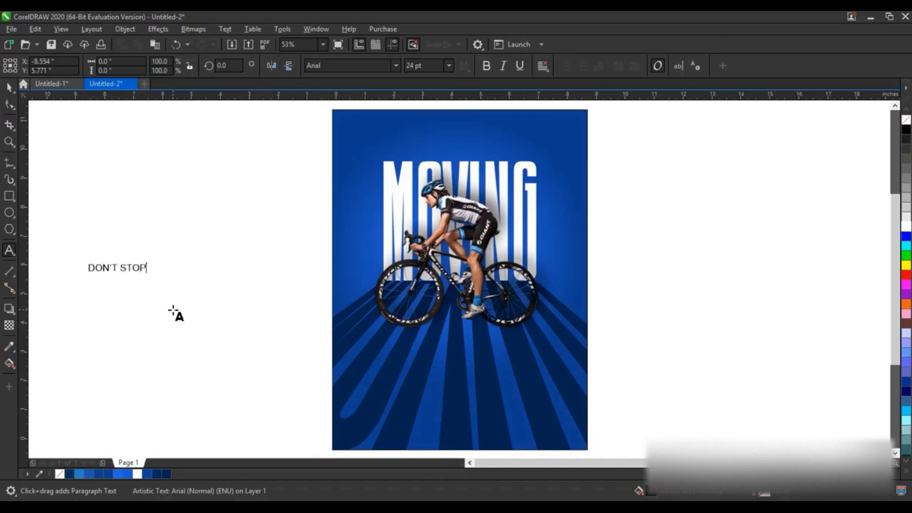
pyautogui.click(9, 87)
pyautogui.click(392, 66)
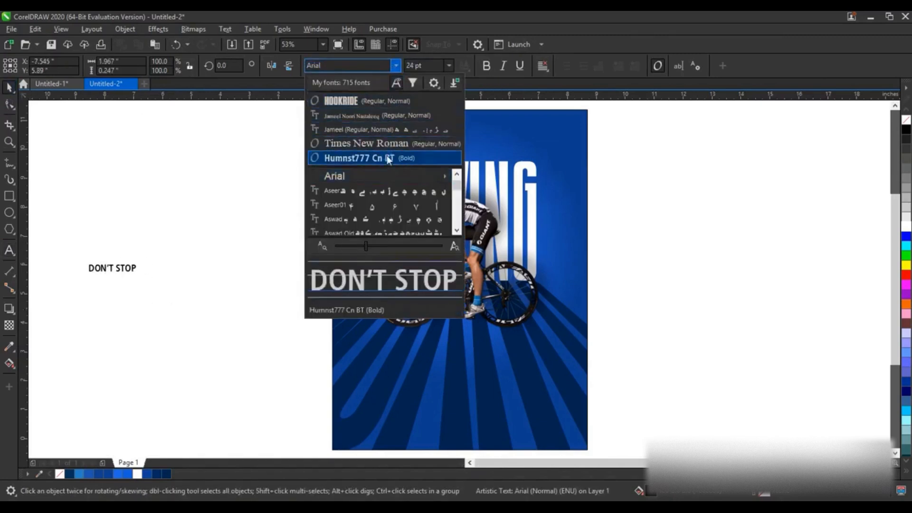
pyautogui.click(387, 157)
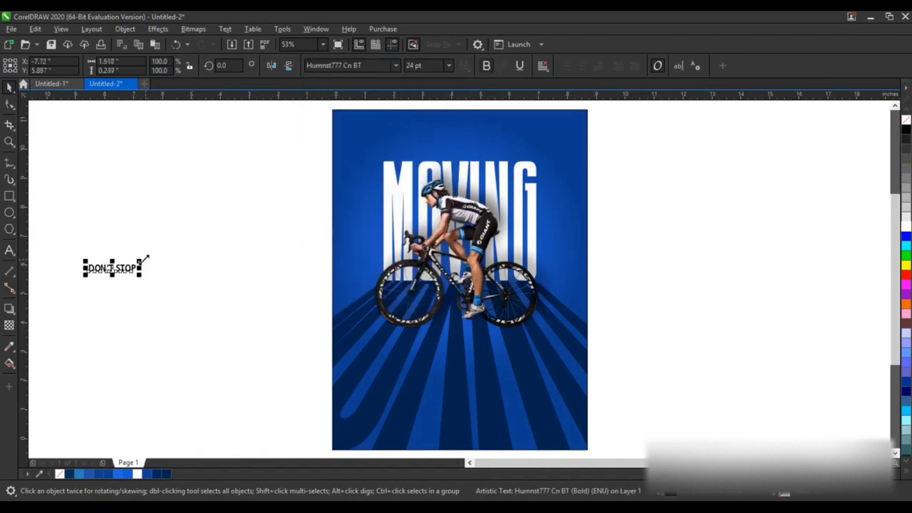
# Step: Enlarge the DON'T STOP text to about 40 pt, place it just above the MOVING title and fill it white
pyautogui.moveTo(163, 241); pyautogui.dragTo(494, 152)
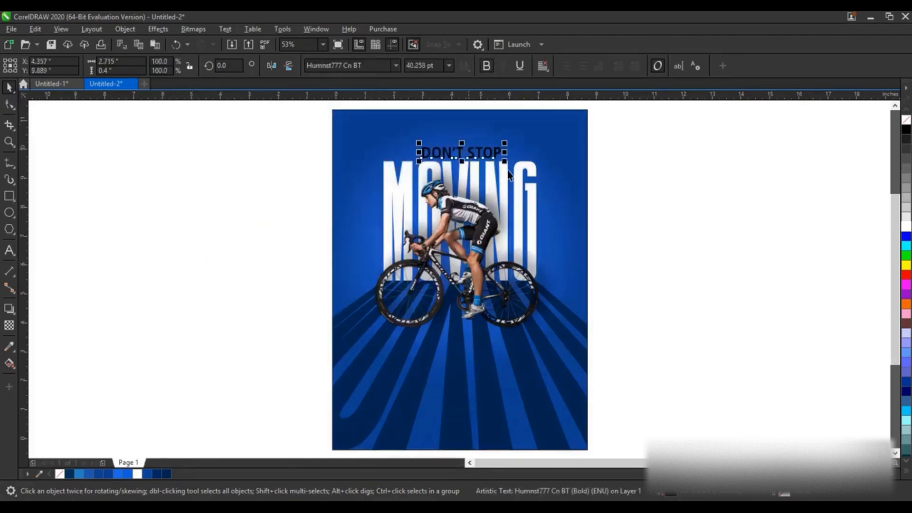
pyautogui.click(906, 231)
pyautogui.click(680, 315)
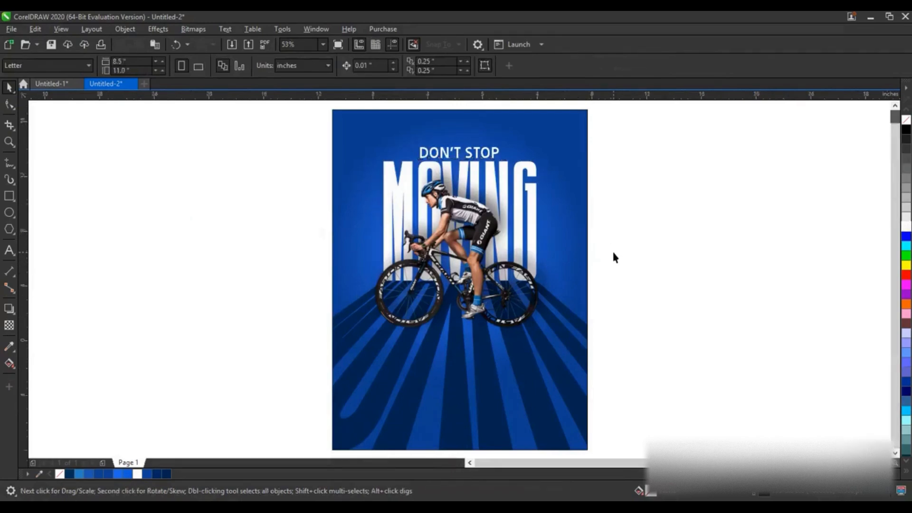
# Step: Duplicate the complete cyclist poster directly to the left of the original
pyautogui.scroll(-3, 611, 249)
pyautogui.moveTo(464, 175); pyautogui.dragTo(609, 356)
pyautogui.moveTo(578, 316); pyautogui.dragTo(455, 312)
pyautogui.rightClick(455, 311)
pyautogui.hotkey('shift', 'F2')
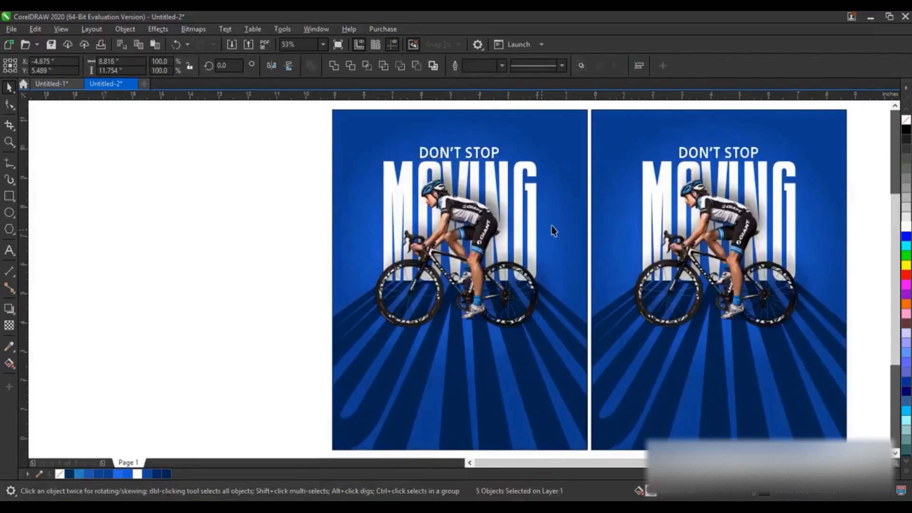
# Step: Fill the duplicate poster's background with a brighter solid blue and bring both posters into close view for comparison
pyautogui.click(552, 227)
pyautogui.click(551, 134)
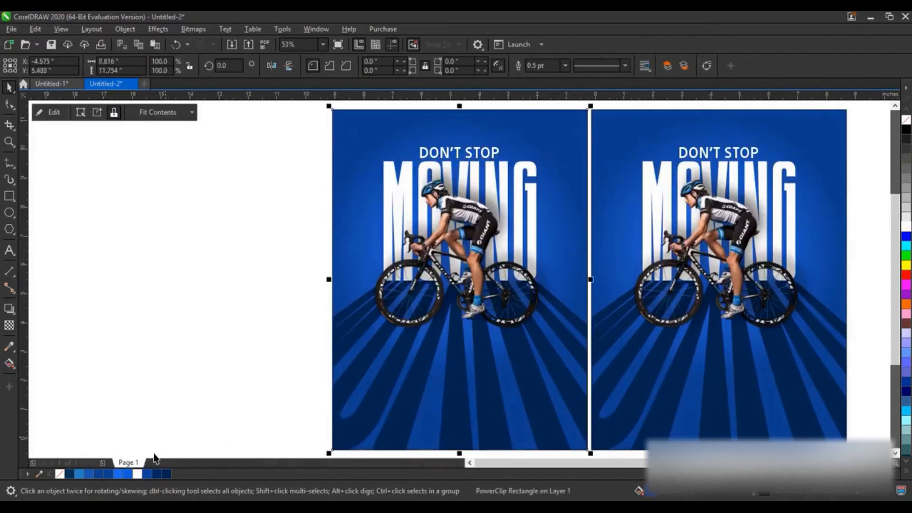
pyautogui.click(149, 474)
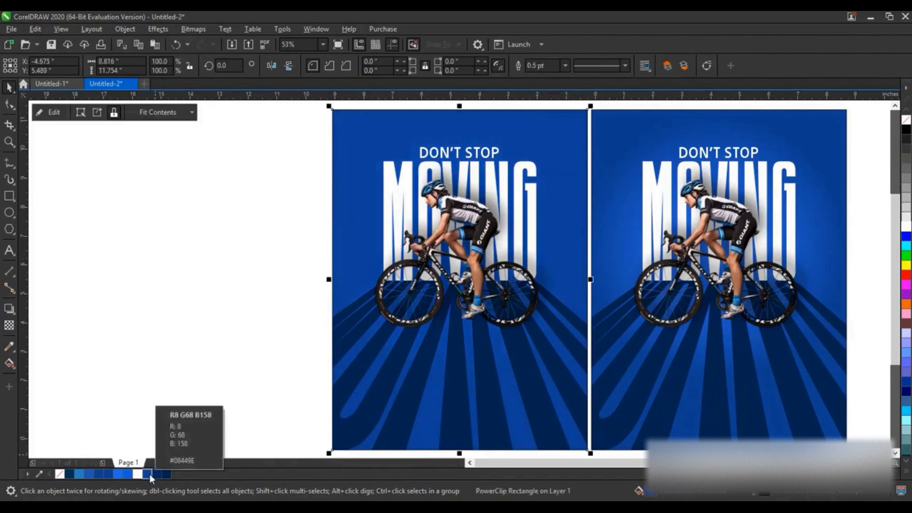
pyautogui.click(131, 474)
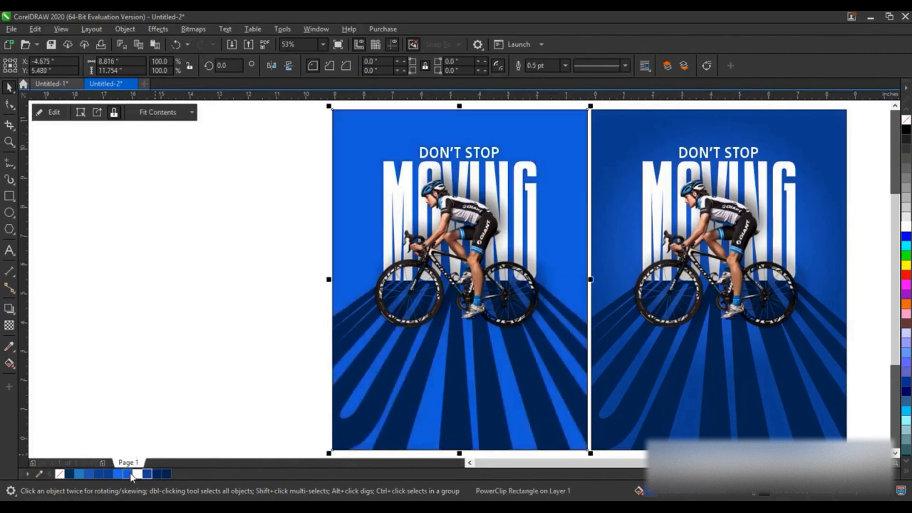
pyautogui.click(227, 298)
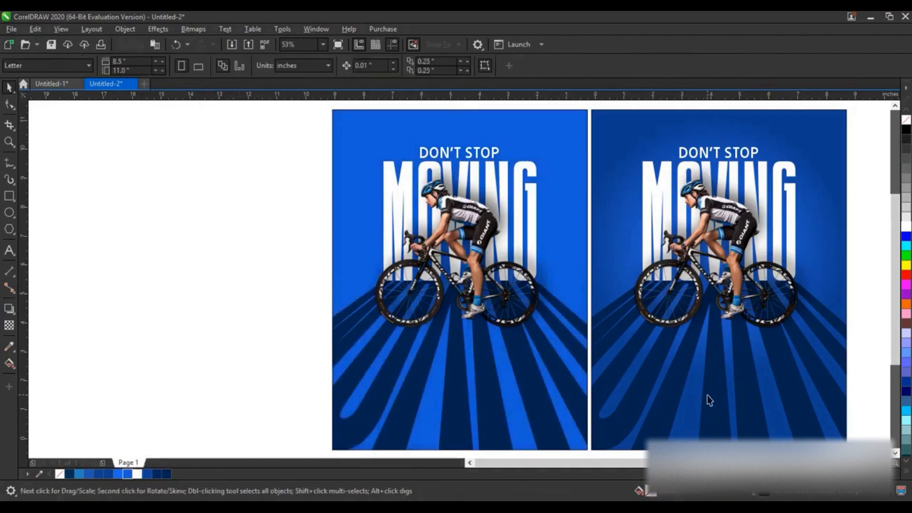
pyautogui.click(707, 395)
pyautogui.click(127, 176)
pyautogui.click(9, 141)
pyautogui.moveTo(345, 113); pyautogui.dragTo(822, 403)
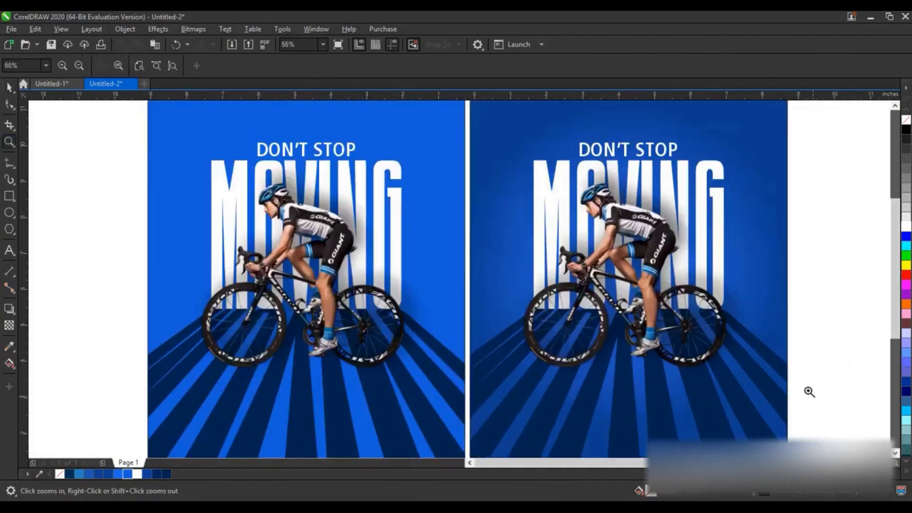
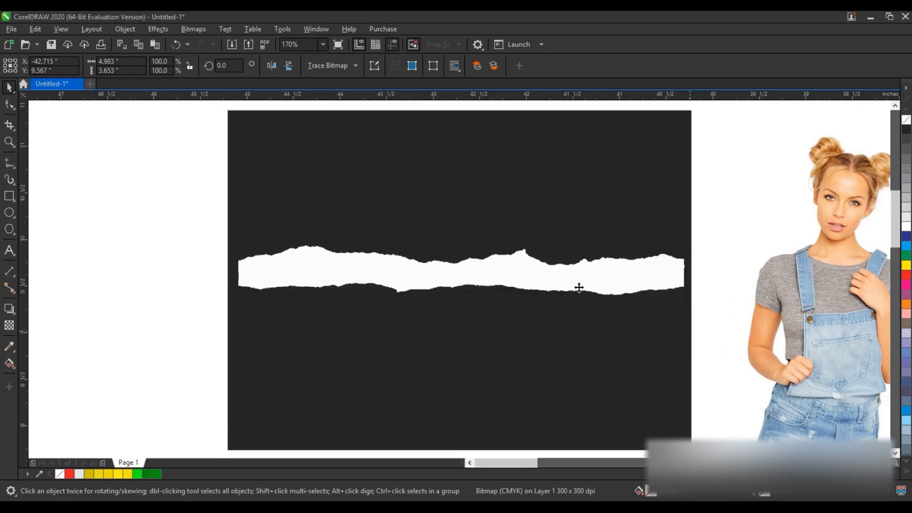
# Step: Ungroup the traced torn-paper artwork, move its strip below the original strip and fill it dark grey
pyautogui.click(570, 279)
pyautogui.click(437, 65)
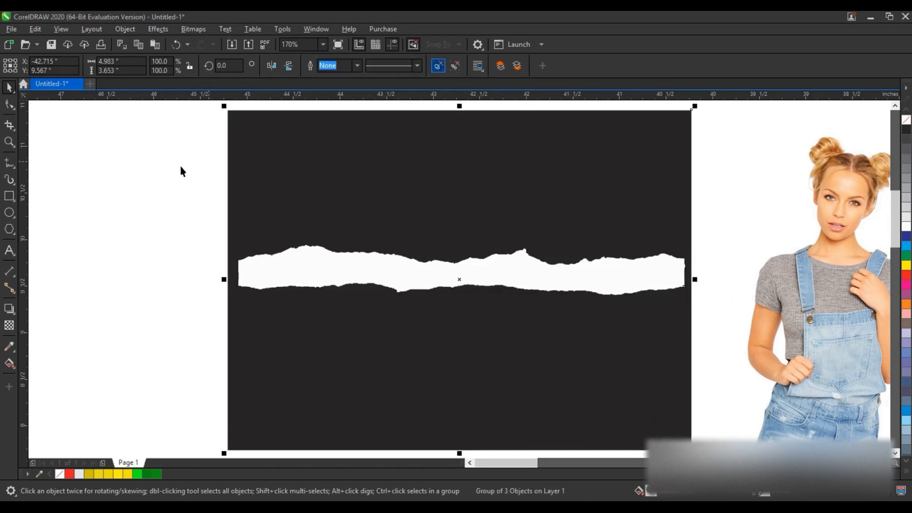
pyautogui.click(180, 166)
pyautogui.click(413, 276)
pyautogui.moveTo(414, 275); pyautogui.dragTo(418, 359)
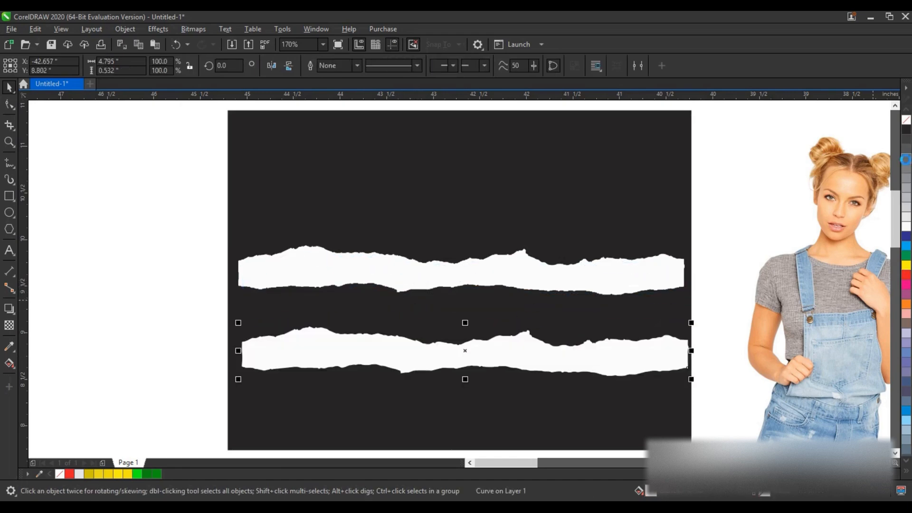
pyautogui.click(906, 159)
# Step: Delete the original torn-paper bitmap and the leftover thin traced curve, keeping only the grey strip
pyautogui.click(517, 273)
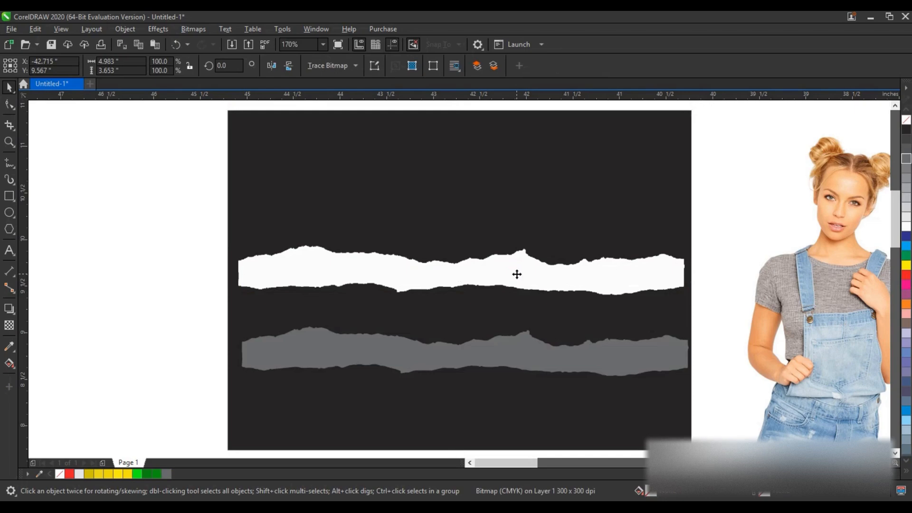
pyautogui.press('Delete')
pyautogui.click(495, 362)
pyautogui.scroll(-3, 373, 296)
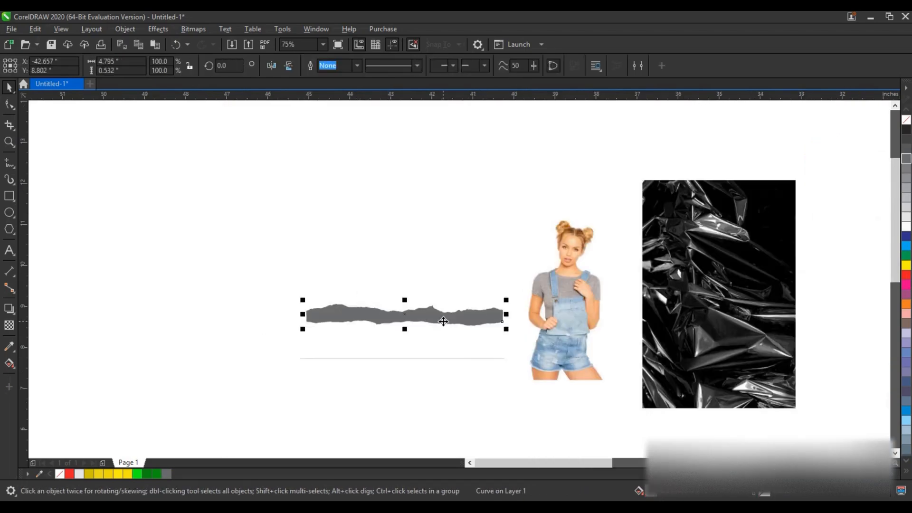
pyautogui.click(442, 361)
pyautogui.click(443, 358)
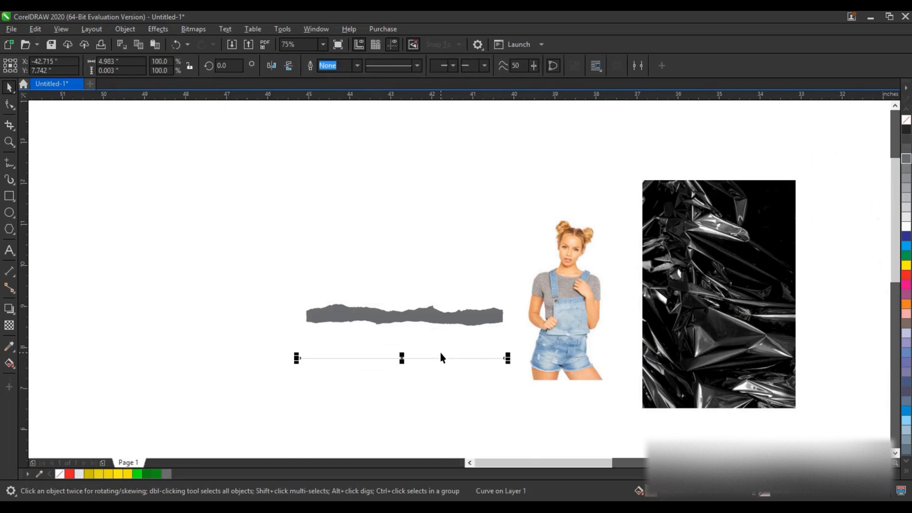
pyautogui.press('Delete')
# Step: Shift the girl photo and black plastic texture left, and move the grey torn strip next to the NEW BRAND reference poster
pyautogui.scroll(-1, 376, 260)
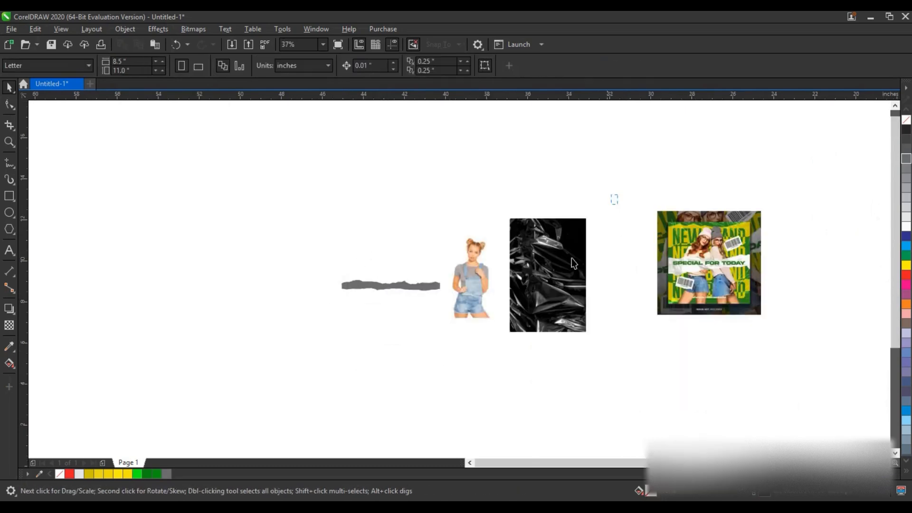
pyautogui.moveTo(617, 194); pyautogui.dragTo(300, 361)
pyautogui.moveTo(474, 303); pyautogui.dragTo(363, 300)
pyautogui.click(506, 328)
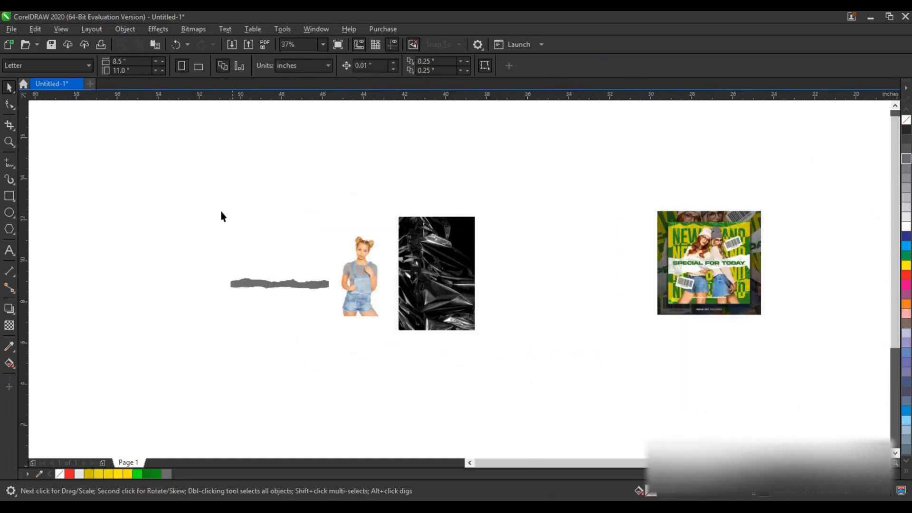
pyautogui.moveTo(221, 212); pyautogui.dragTo(769, 320)
pyautogui.press('Delete')
pyautogui.click(9, 145)
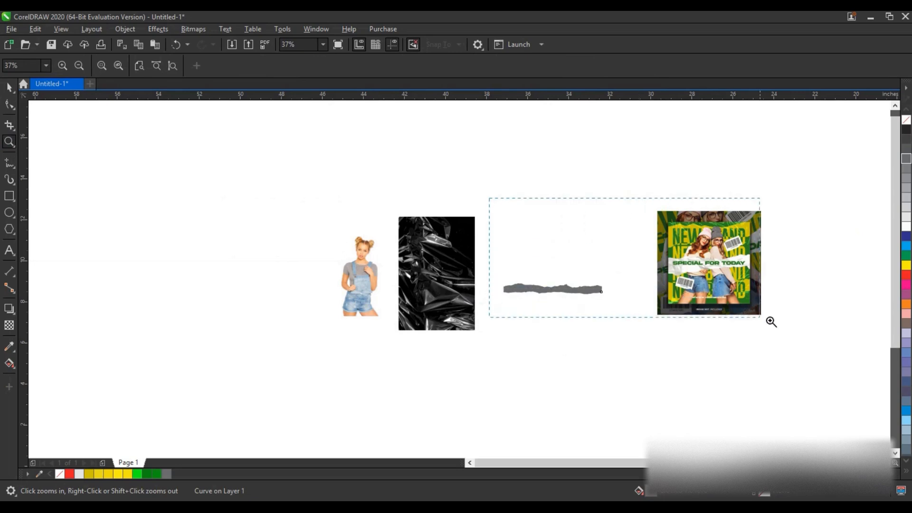
pyautogui.click(8, 89)
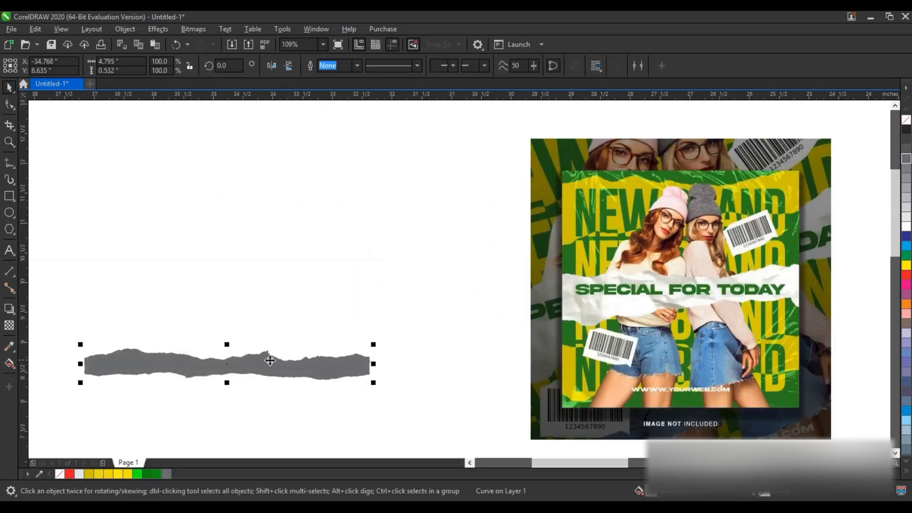
# Step: Draw a 5.55 by 5.55 inch square beside the reference poster and fill it dark green
pyautogui.click(9, 196)
pyautogui.moveTo(149, 107); pyautogui.dragTo(394, 434)
pyautogui.click(9, 87)
pyautogui.moveTo(287, 230); pyautogui.dragTo(291, 242)
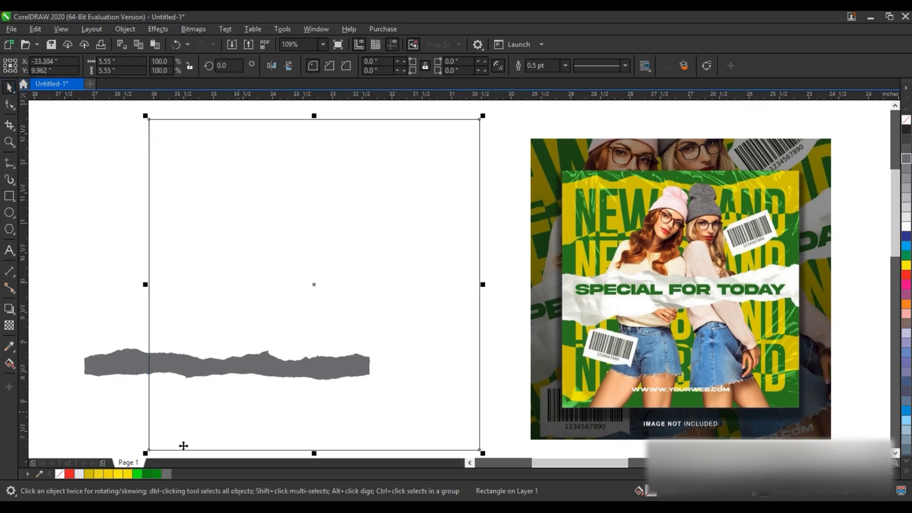
pyautogui.click(129, 473)
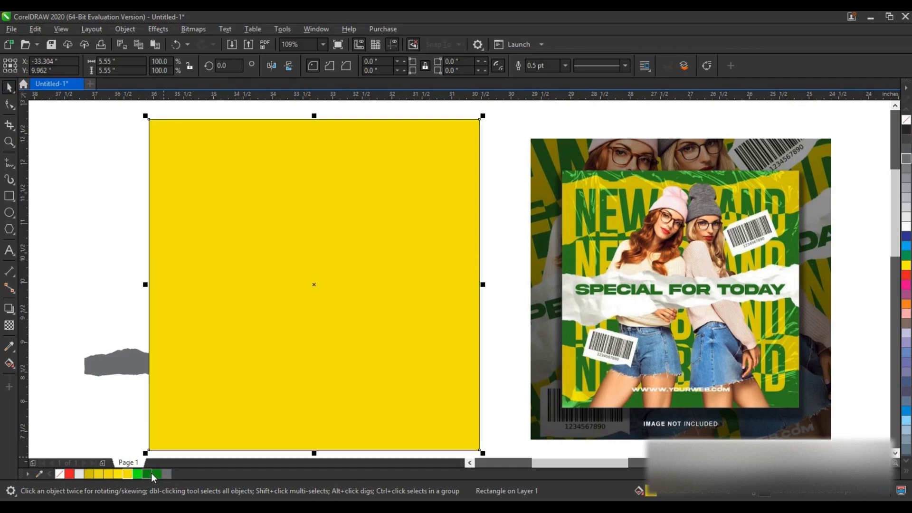
pyautogui.click(150, 474)
pyautogui.click(121, 278)
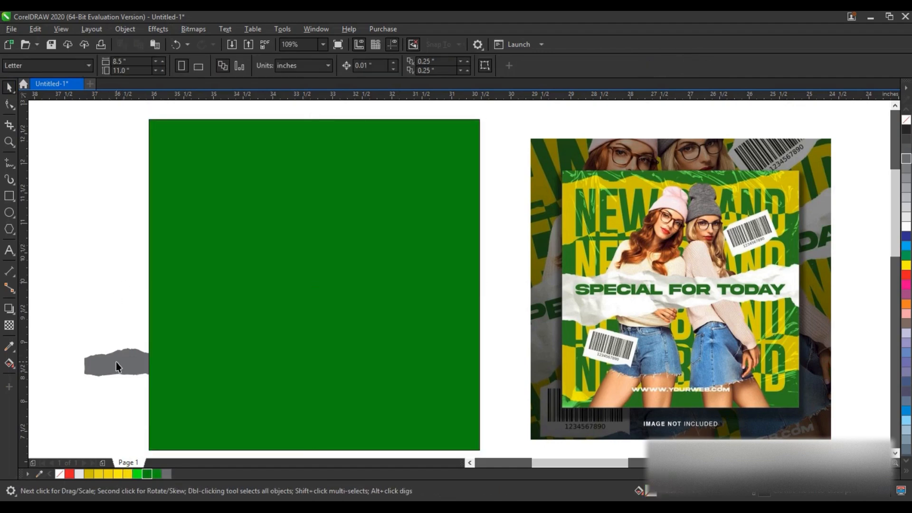
# Step: Bring the torn strip in front of the green square, fill it yellow and scale it to 120% across the square's upper part
pyautogui.click(116, 362)
pyautogui.hotkey('shift', 'pageup')
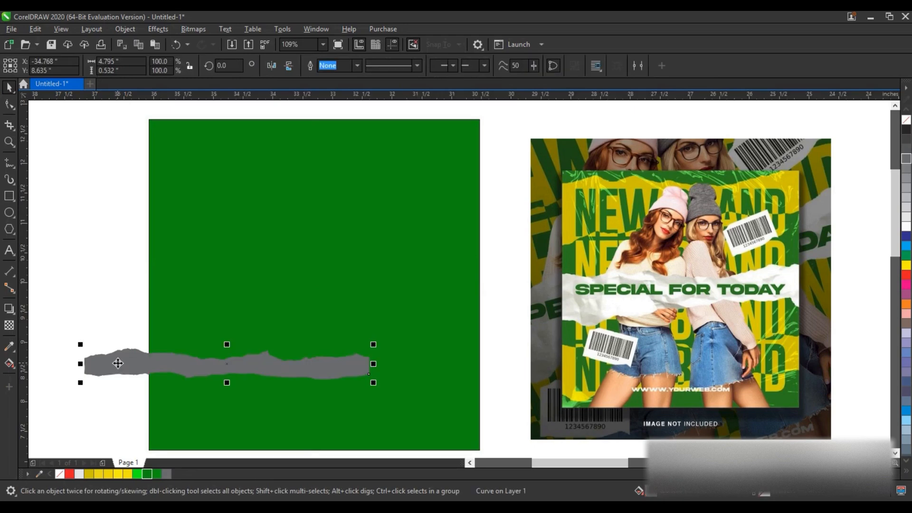
pyautogui.click(126, 473)
pyautogui.moveTo(359, 358); pyautogui.dragTo(489, 212)
# Step: Mirror a copy of the yellow strip vertically below it and raise the copy's upper edge nodes to close the gap
pyautogui.moveTo(318, 153); pyautogui.dragTo(323, 203)
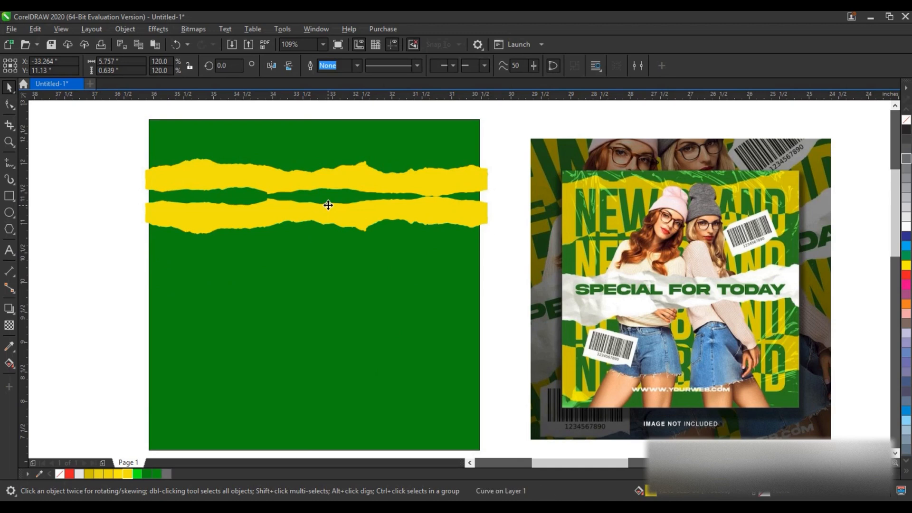
pyautogui.click(9, 105)
pyautogui.moveTo(127, 184); pyautogui.dragTo(377, 184)
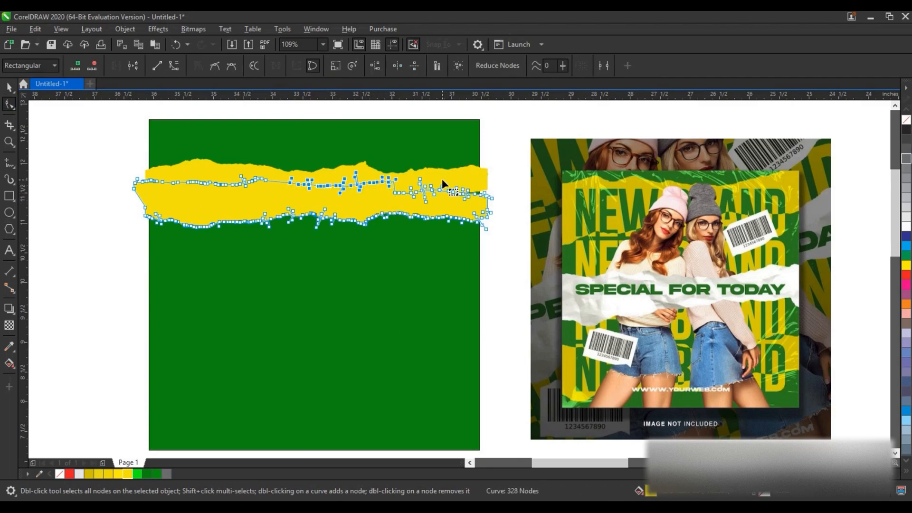
pyautogui.moveTo(441, 180); pyautogui.dragTo(490, 188)
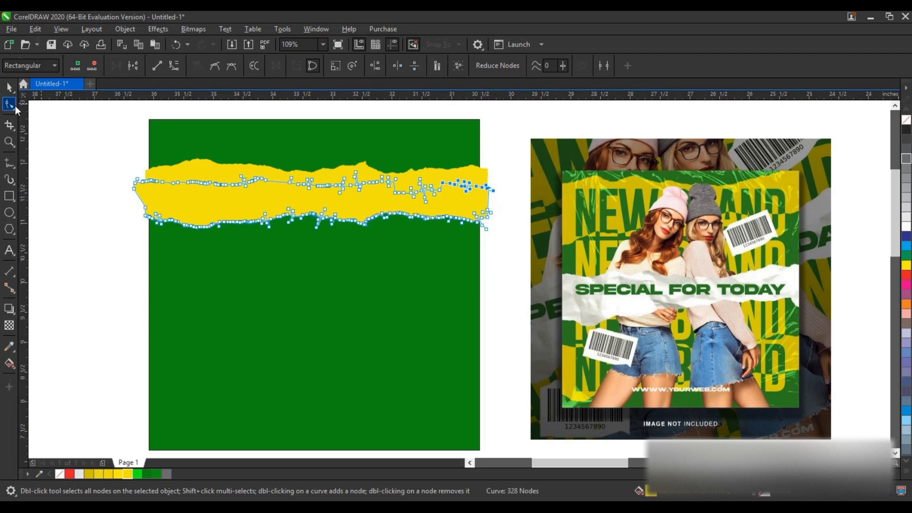
pyautogui.click(9, 87)
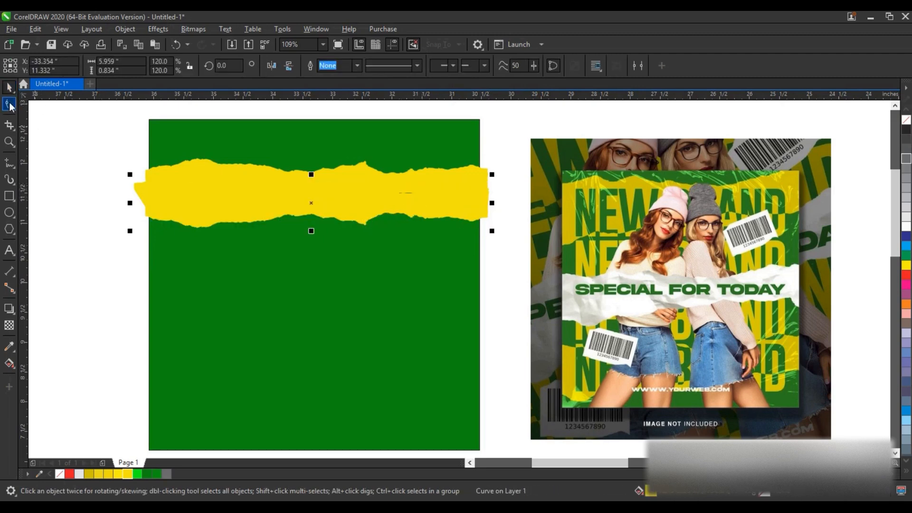
# Step: Weld the two yellow torn strips into one curve
pyautogui.click(10, 105)
pyautogui.click(9, 87)
pyautogui.keyDown('shift'); pyautogui.click(221, 169); pyautogui.keyUp('shift')
pyautogui.click(334, 66)
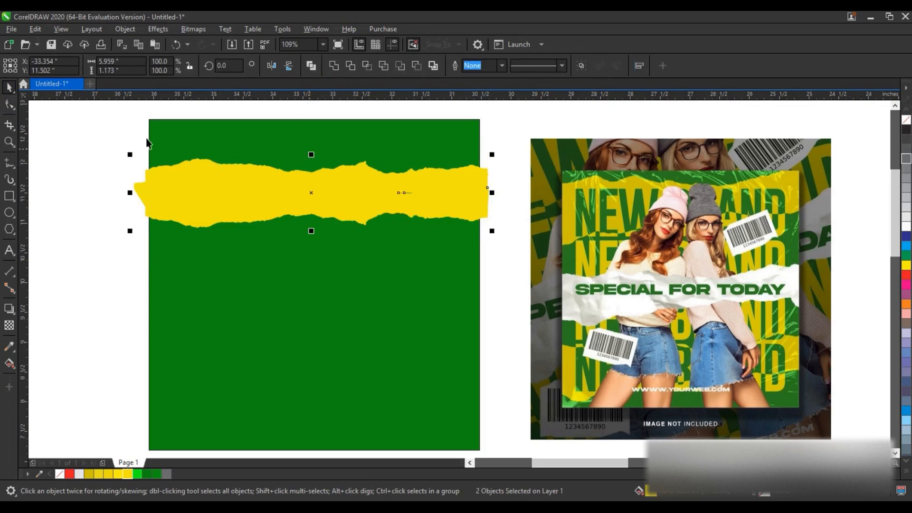
pyautogui.press('F10')
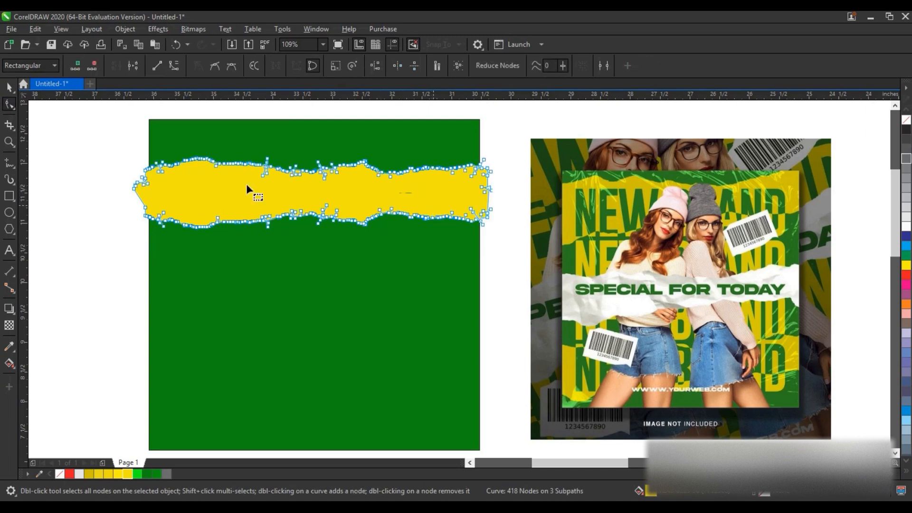
pyautogui.click(9, 88)
pyautogui.click(162, 197)
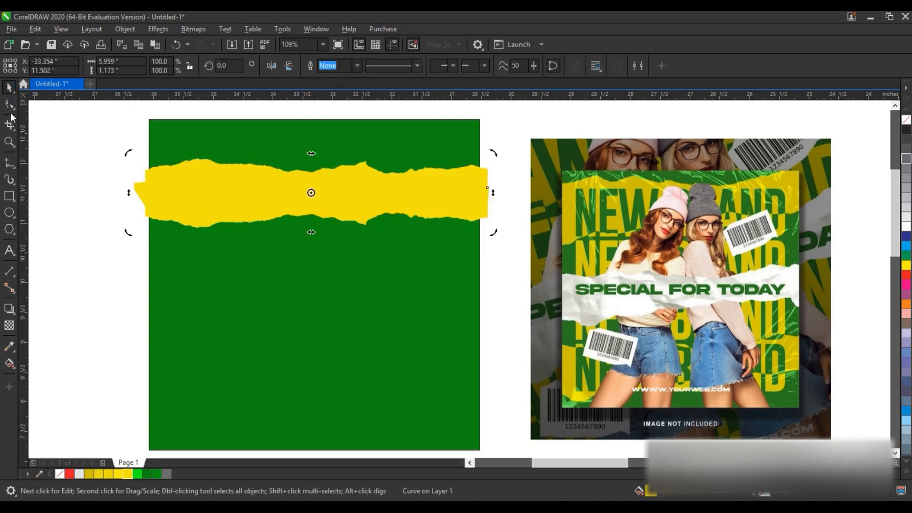
# Step: Reshape the welded yellow strip by moving the nodes at the left end of its upper torn edge slightly upward
pyautogui.click(10, 105)
pyautogui.moveTo(112, 149); pyautogui.dragTo(204, 155)
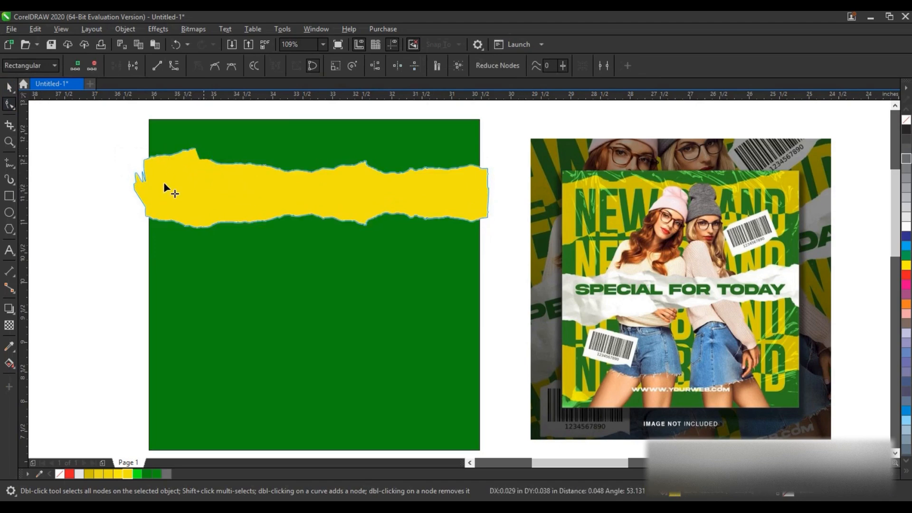
pyautogui.click(9, 86)
pyautogui.click(271, 210)
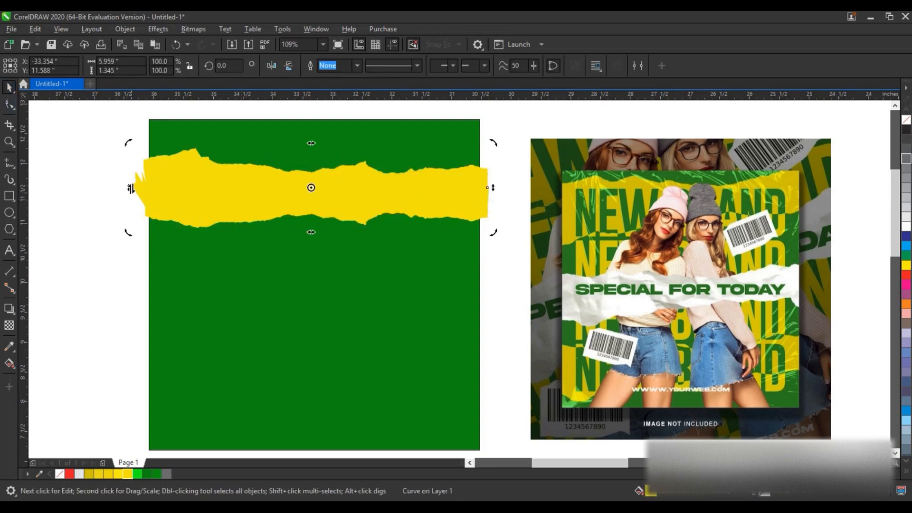
# Step: Rotate the yellow torn strip to about 3.9° and move it slightly higher across the green square's upper part
pyautogui.moveTo(131, 188); pyautogui.dragTo(127, 202)
pyautogui.moveTo(491, 199); pyautogui.dragTo(491, 188)
pyautogui.moveTo(449, 187); pyautogui.dragTo(443, 165)
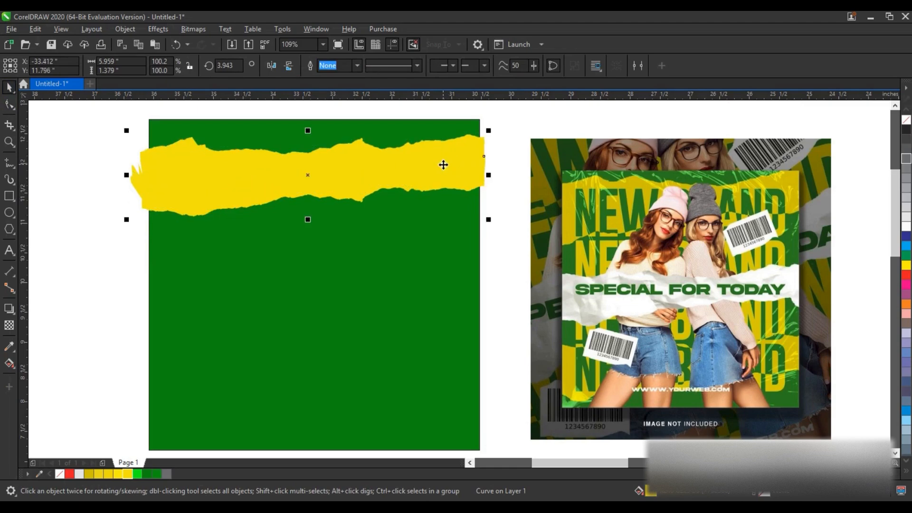
pyautogui.click(531, 212)
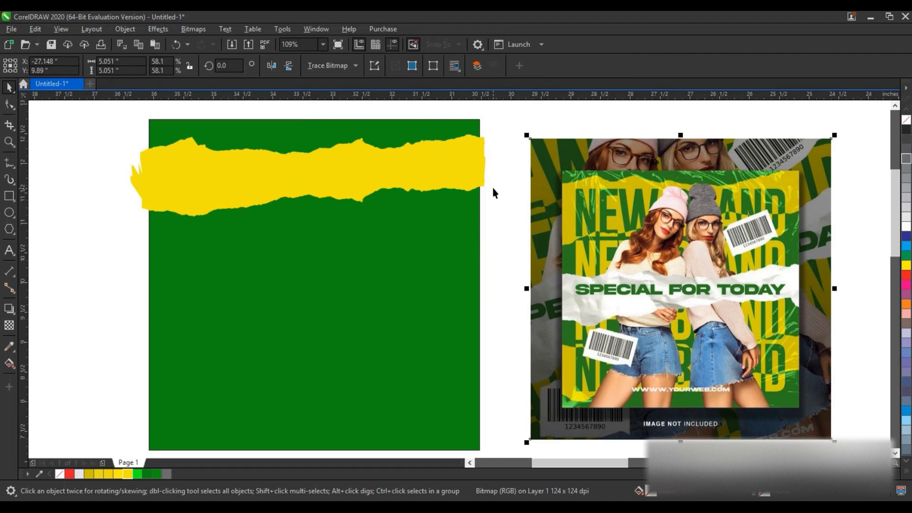
# Step: Place a copy of the yellow strip across the square's lower part, flipped both ways and widened to 104.7%
pyautogui.moveTo(440, 169); pyautogui.dragTo(478, 382)
pyautogui.click(272, 66)
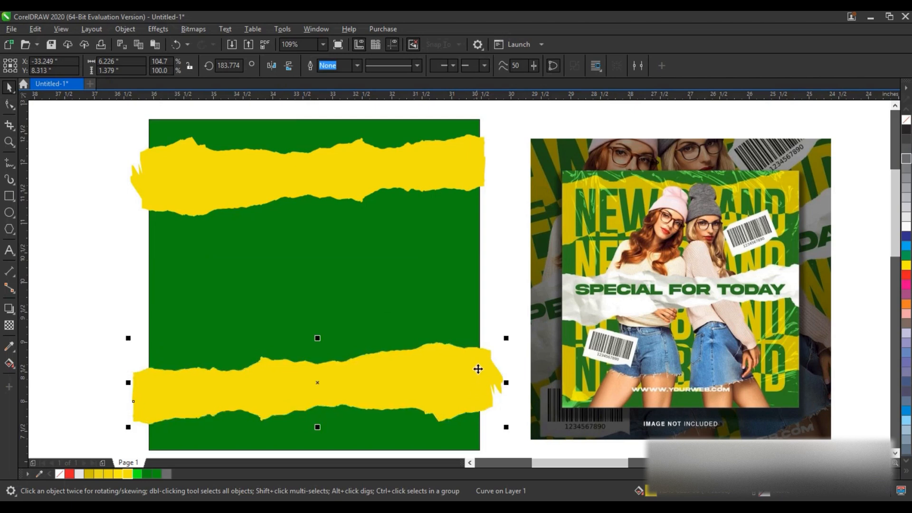
pyautogui.click(493, 294)
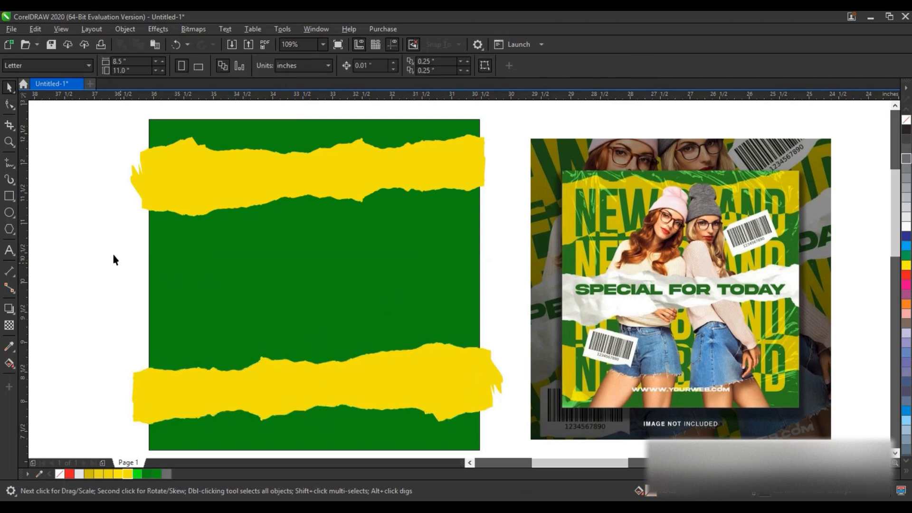
# Step: Add the text NEW BRAND over the upper yellow strip in the HOOKRIDE font
pyautogui.click(10, 250)
pyautogui.click(72, 254)
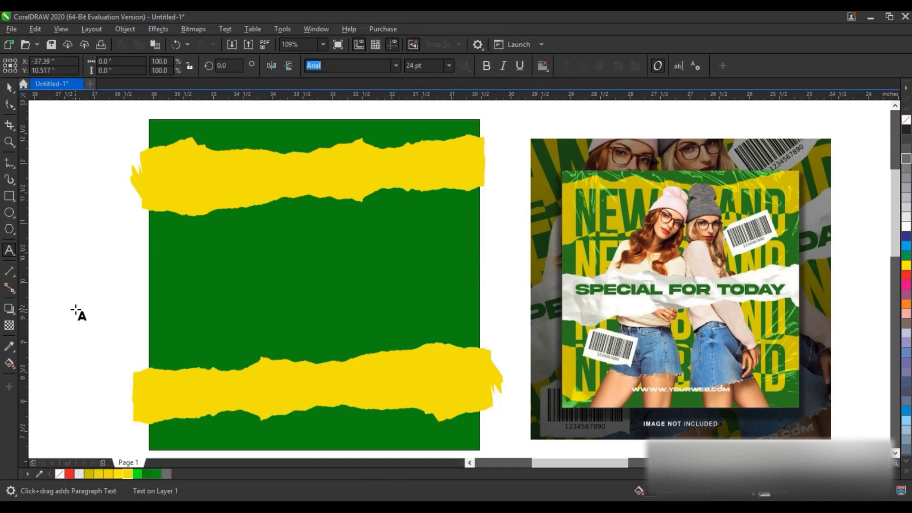
pyautogui.write('NEW ')
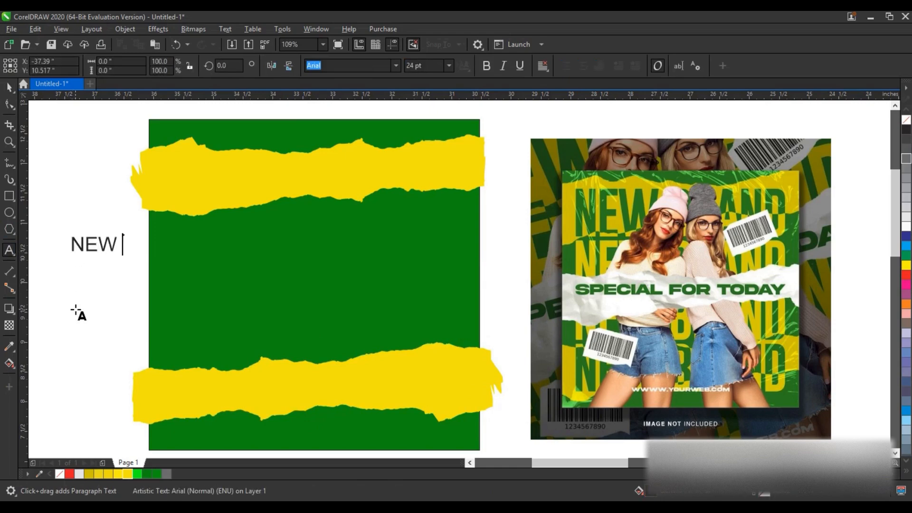
pyautogui.write('BRAND')
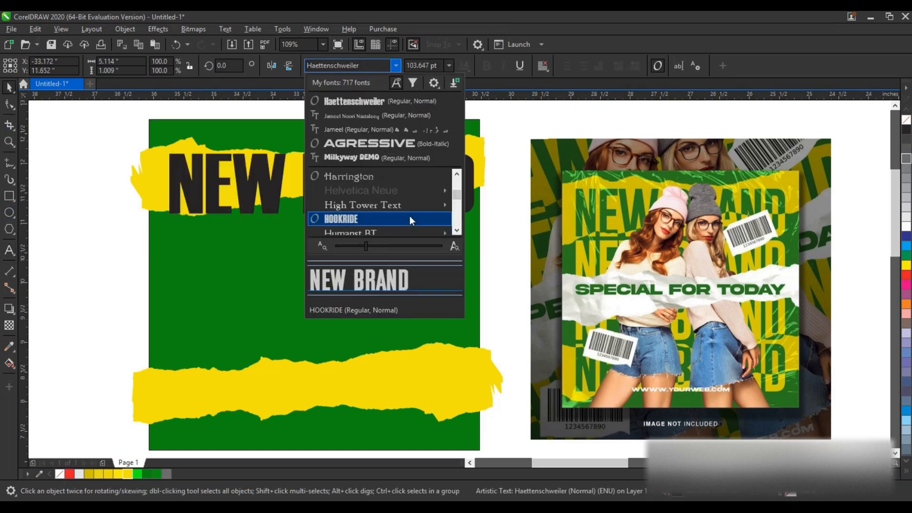
pyautogui.click(409, 216)
# Step: Copy the NEW BRAND text straight down and repeat the copy twice to make four evenly spaced lines
pyautogui.moveTo(457, 217); pyautogui.dragTo(438, 277)
pyautogui.rightClick(438, 276)
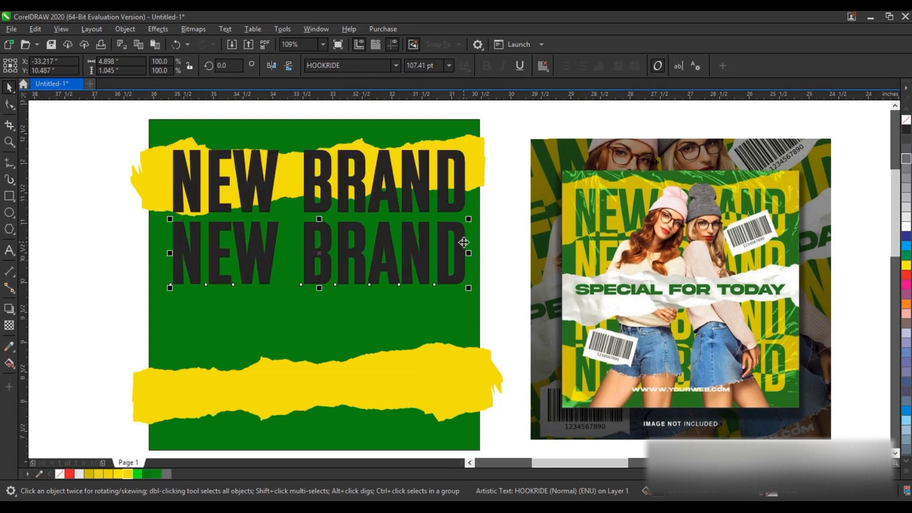
pyautogui.hotkey('ctrl', 'r')
pyautogui.hotkey('ctrl', 'r')
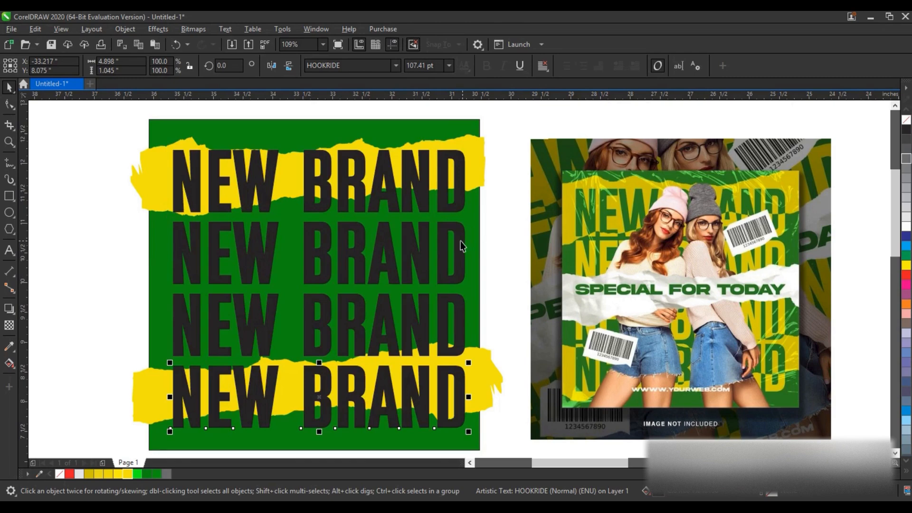
# Step: Fill the NEW BRAND lines yellow and overlay green copies on the first and last lines
pyautogui.click(386, 307)
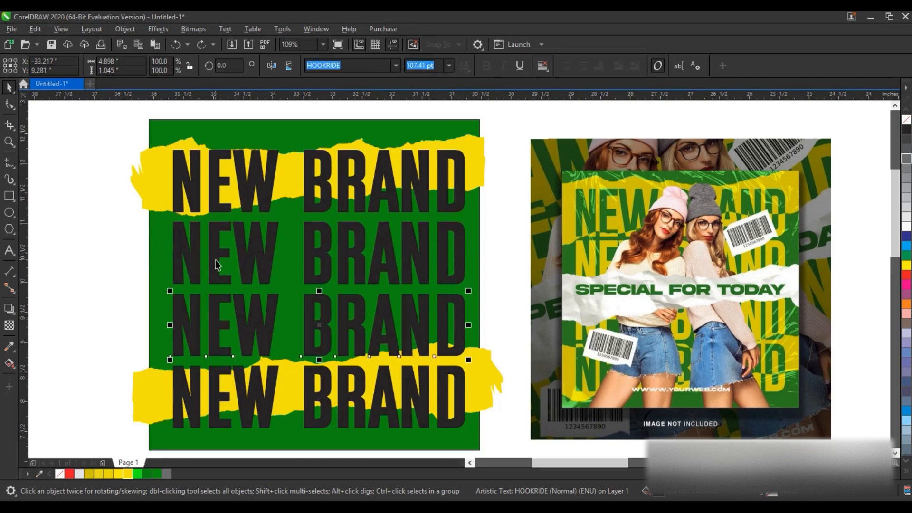
pyautogui.keyDown('shift'); pyautogui.click(216, 260); pyautogui.keyUp('shift')
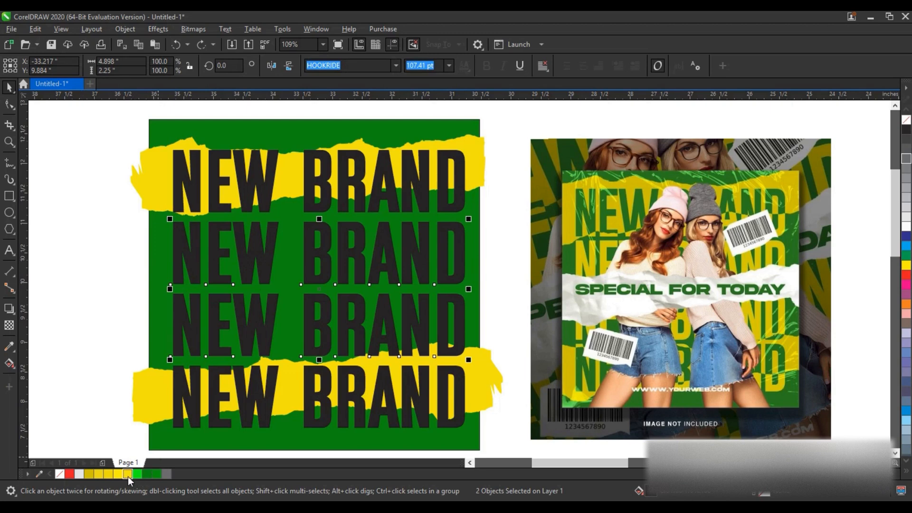
pyautogui.click(127, 475)
pyautogui.click(148, 474)
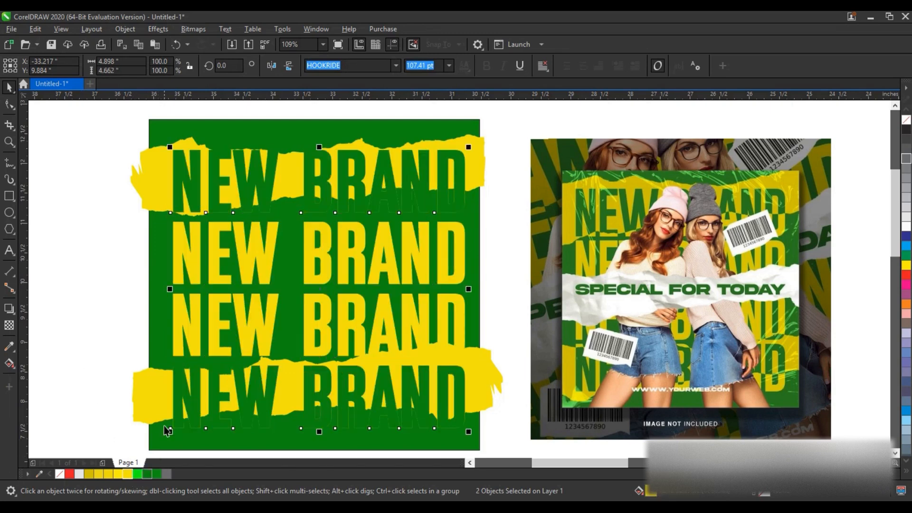
# Step: PowerClip the green first NEW BRAND line inside the upper yellow torn strip
pyautogui.click(259, 183)
pyautogui.rightClick(259, 180)
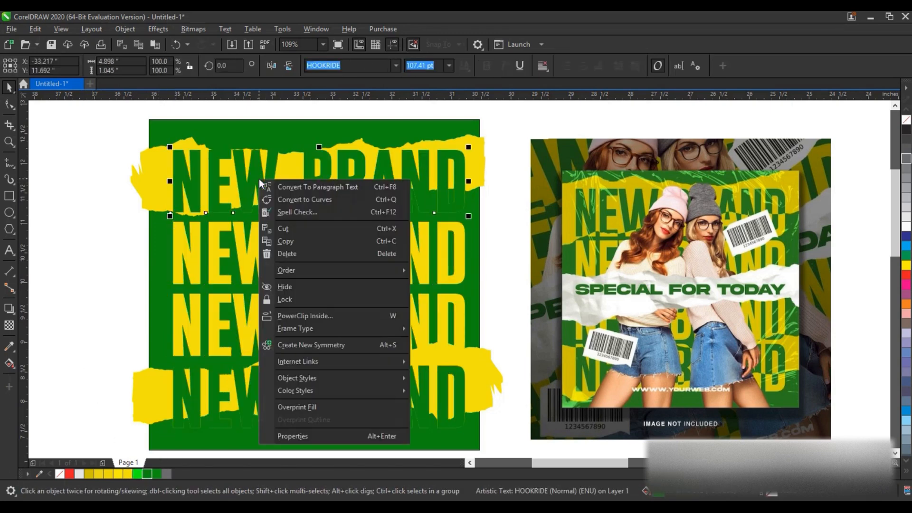
pyautogui.click(298, 315)
pyautogui.click(148, 174)
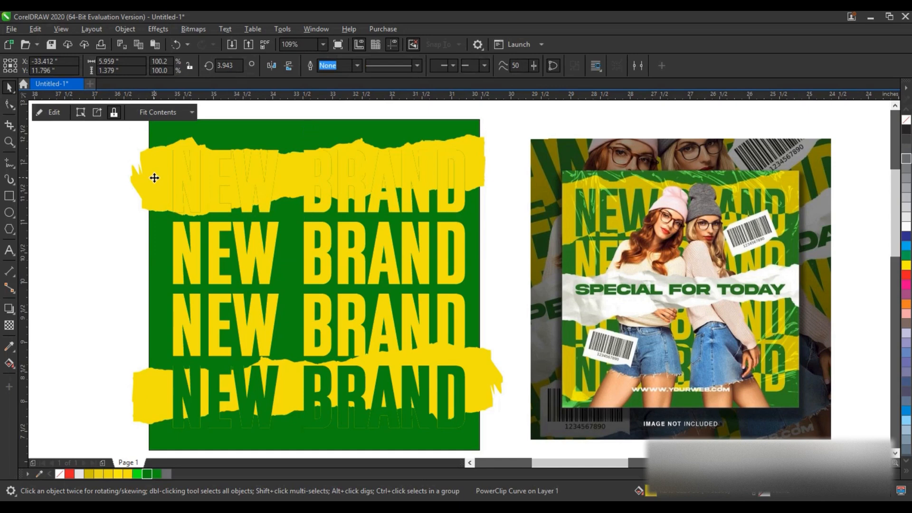
# Step: PowerClip the green last NEW BRAND line inside the lower yellow torn strip
pyautogui.click(462, 385)
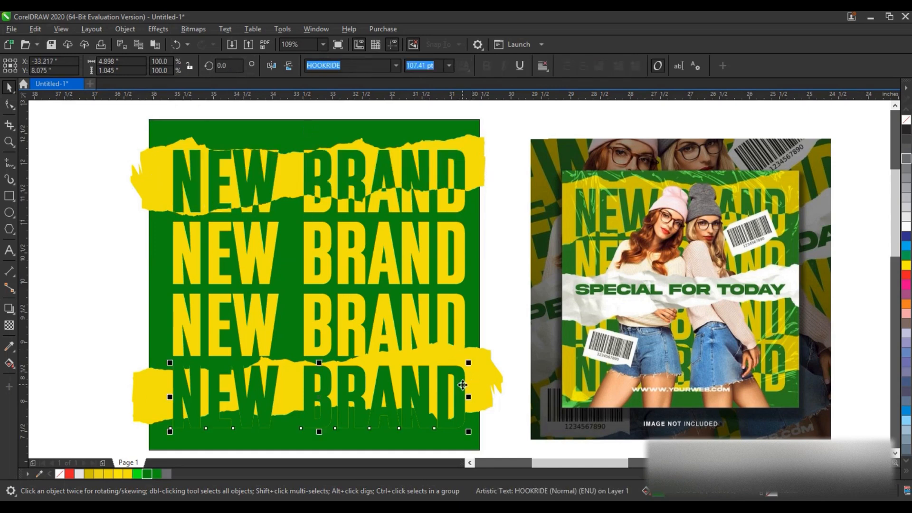
pyautogui.rightClick(462, 385)
pyautogui.click(517, 257)
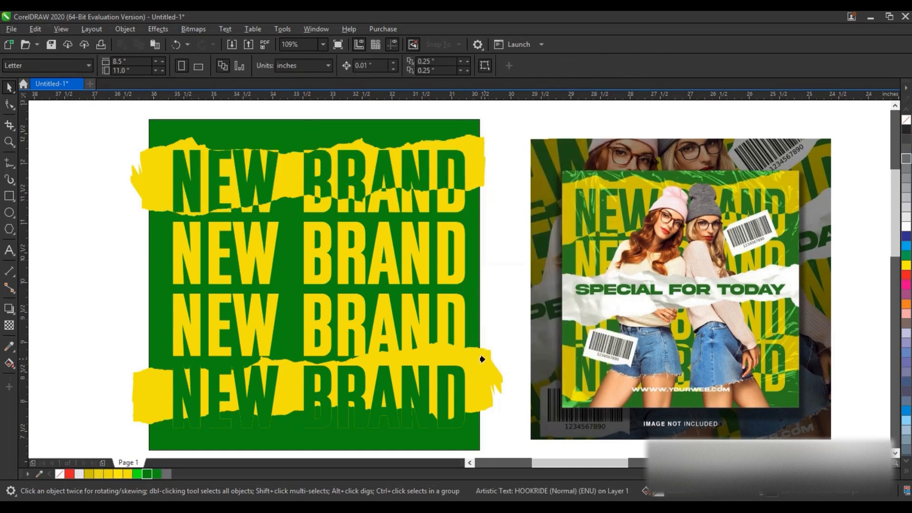
pyautogui.click(482, 359)
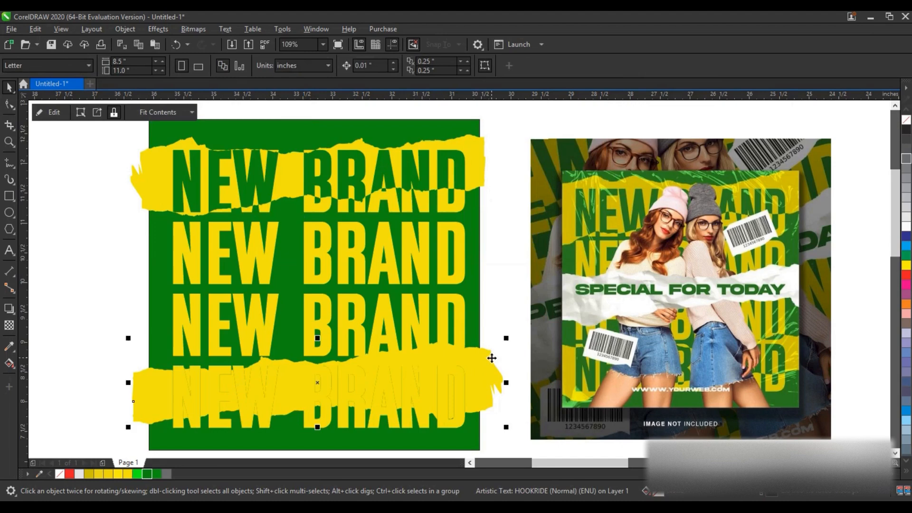
pyautogui.click(519, 284)
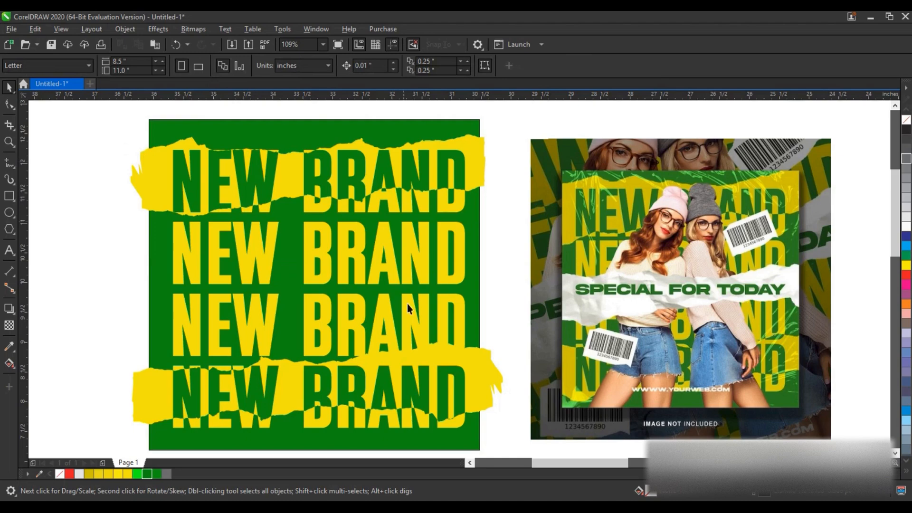
# Step: Place a spare copy of the lower torn strip with its text below the green square
pyautogui.scroll(-2, 429, 337)
pyautogui.click(433, 359)
pyautogui.moveTo(403, 357); pyautogui.dragTo(389, 418)
pyautogui.press('z')
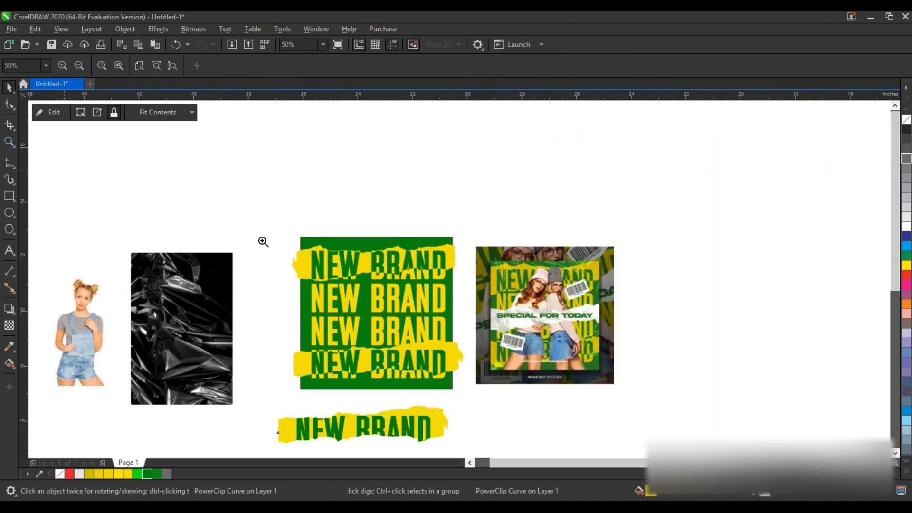
pyautogui.moveTo(250, 220)
pyautogui.mouseDown()
pyautogui.moveTo(446, 361)
pyautogui.moveTo(641, 411)
pyautogui.mouseUp()
pyautogui.press('space')
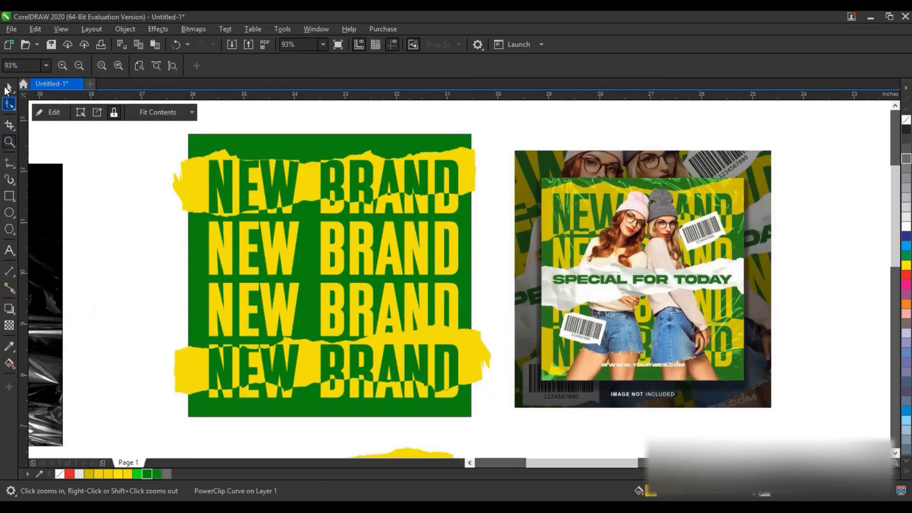
# Step: PowerClip both torn strips and all the NEW BRAND lines inside the green square
pyautogui.moveTo(154, 129); pyautogui.dragTo(507, 425)
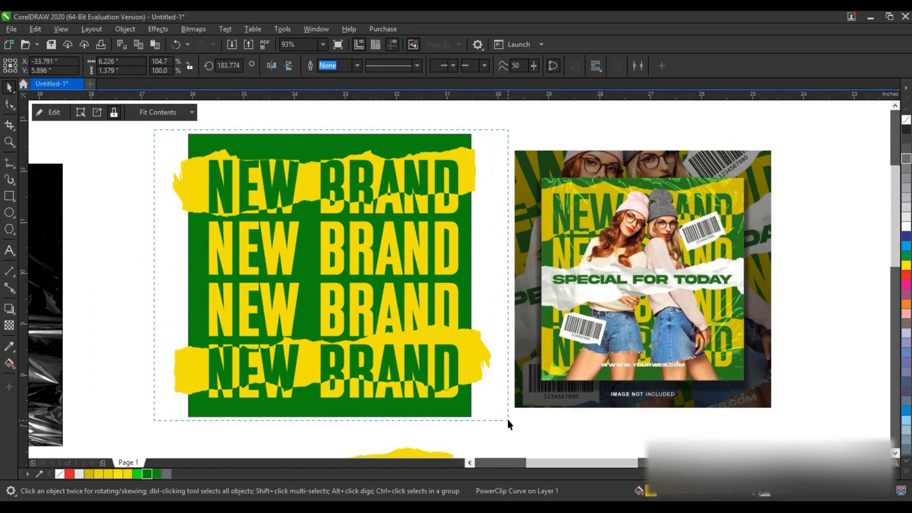
pyautogui.keyDown('shift'); pyautogui.click(321, 144); pyautogui.keyUp('shift')
pyautogui.rightClick(360, 172)
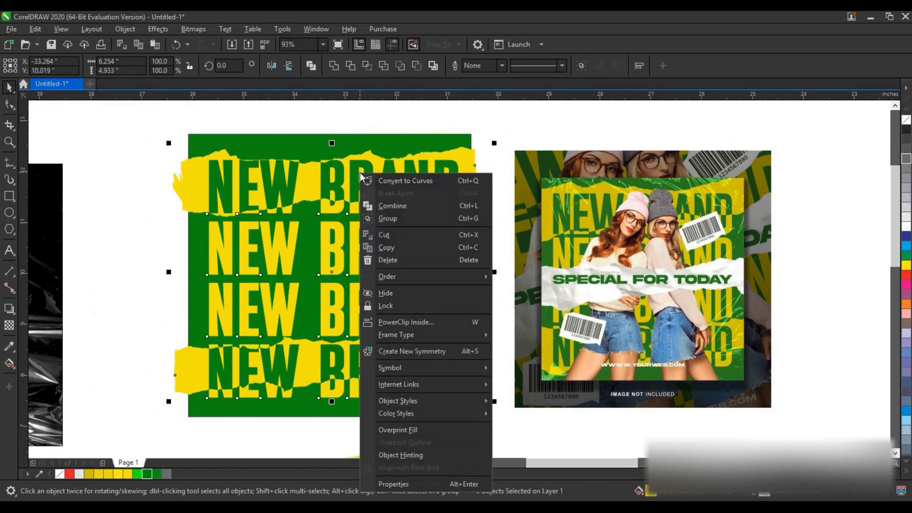
pyautogui.click(444, 320)
pyautogui.click(311, 142)
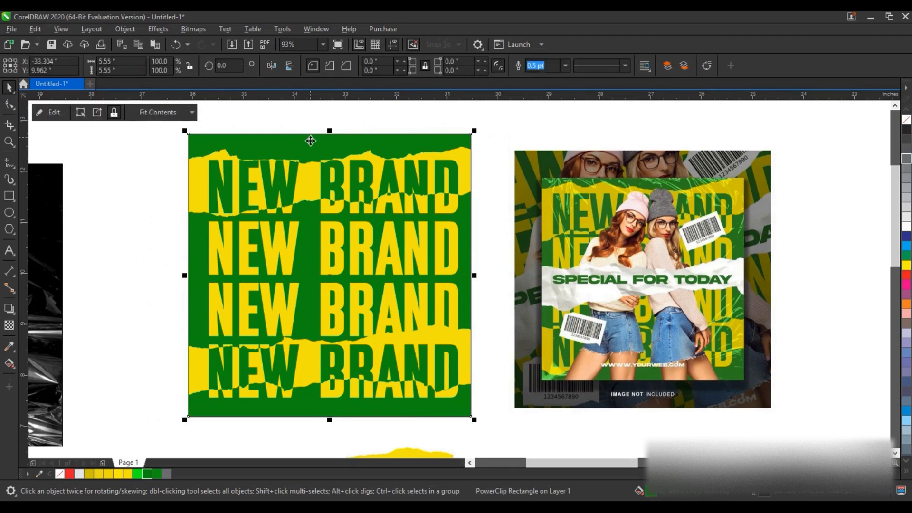
pyautogui.click(178, 299)
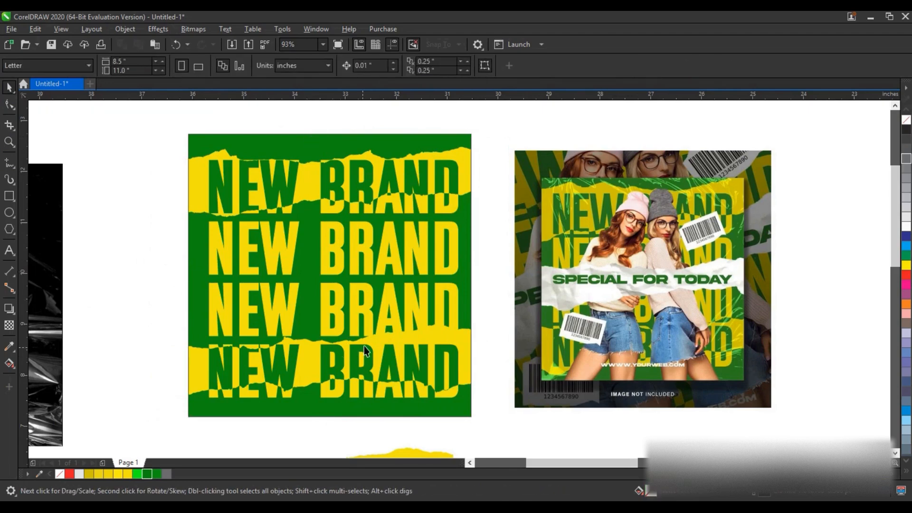
# Step: Move the cut-out of the model in denim overalls onto the lower centre of the green poster
pyautogui.scroll(-3, 364, 344)
pyautogui.moveTo(67, 312); pyautogui.dragTo(338, 315)
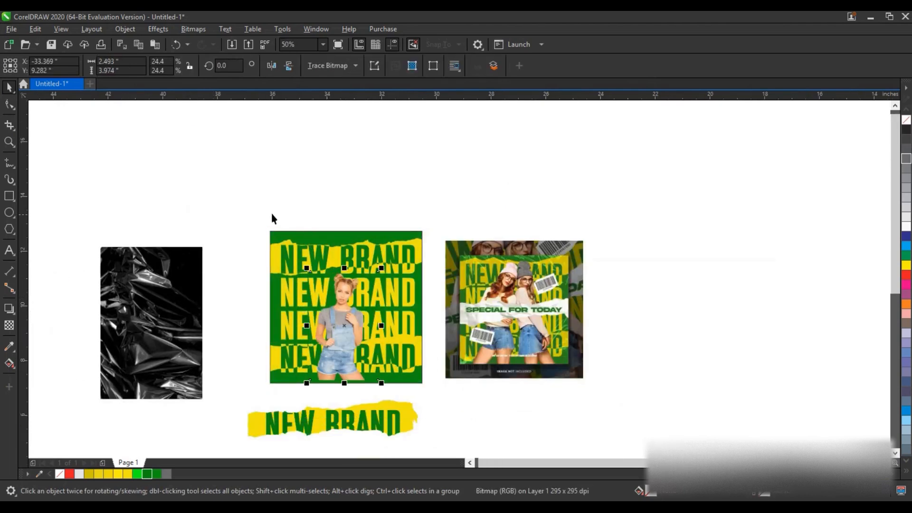
pyautogui.moveTo(245, 206); pyautogui.dragTo(609, 398)
pyautogui.hotkey('shift', 'F2')
# Step: Adjust the model image to brightness -13, contrast 51 and intensity -13
pyautogui.click(299, 276)
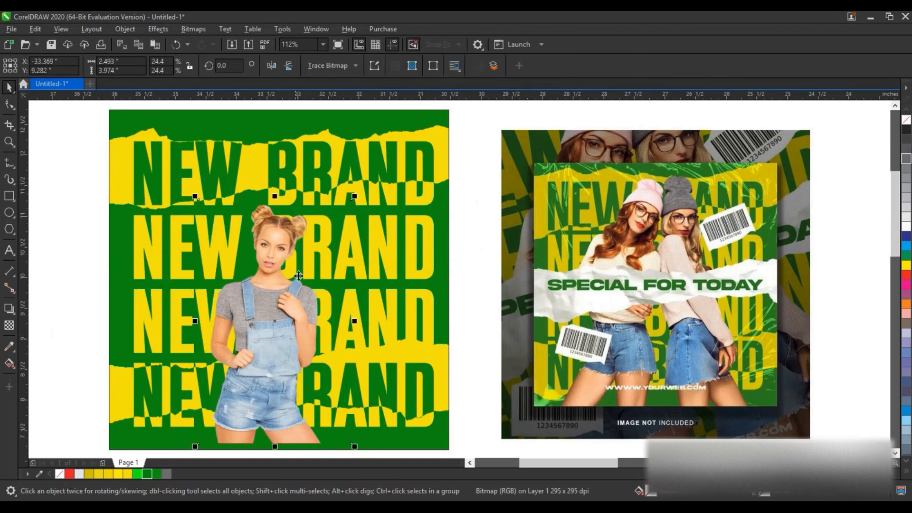
pyautogui.click(151, 29)
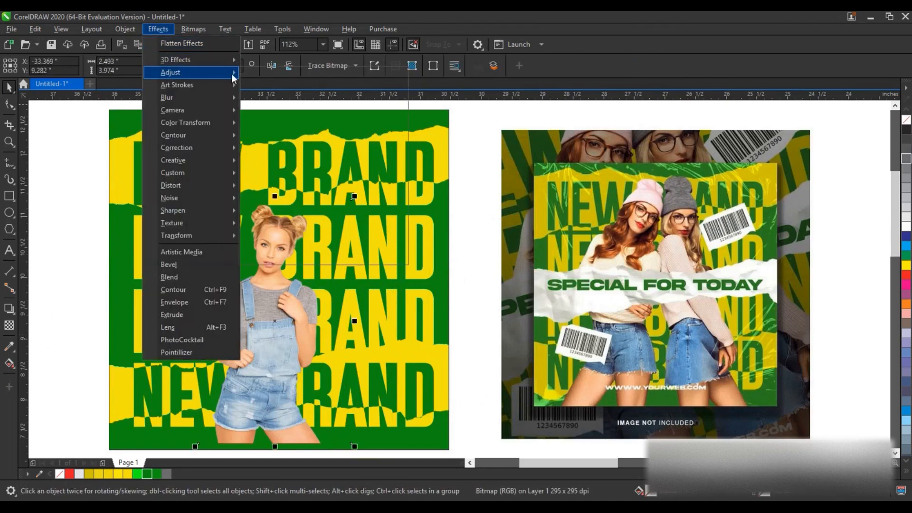
pyautogui.moveTo(232, 73)
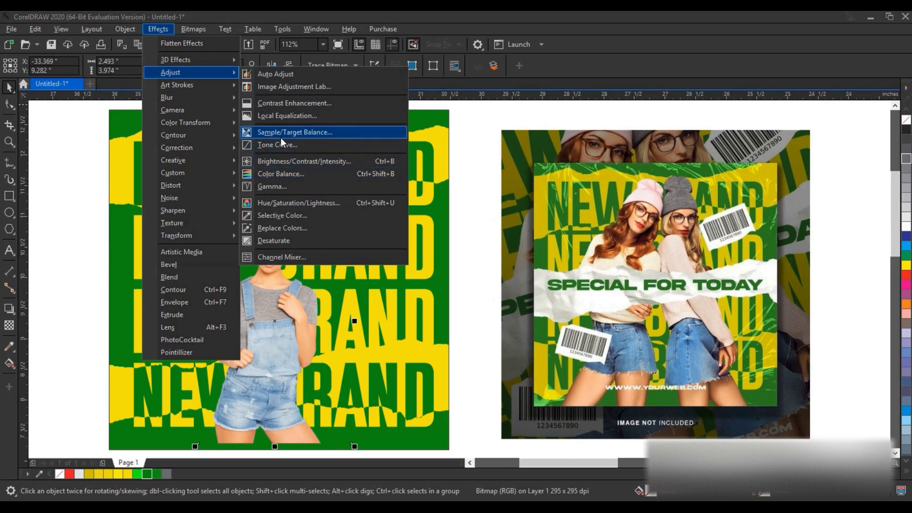
pyautogui.click(287, 161)
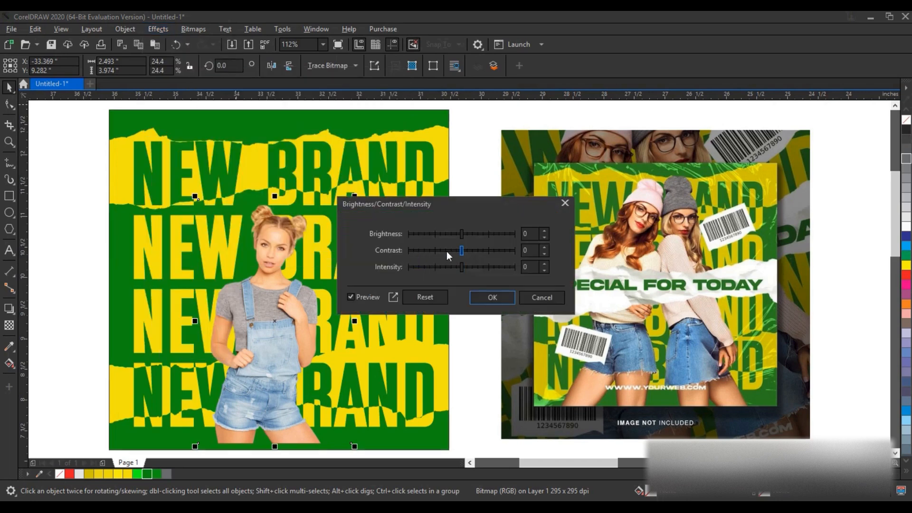
pyautogui.click(457, 236)
pyautogui.click(454, 268)
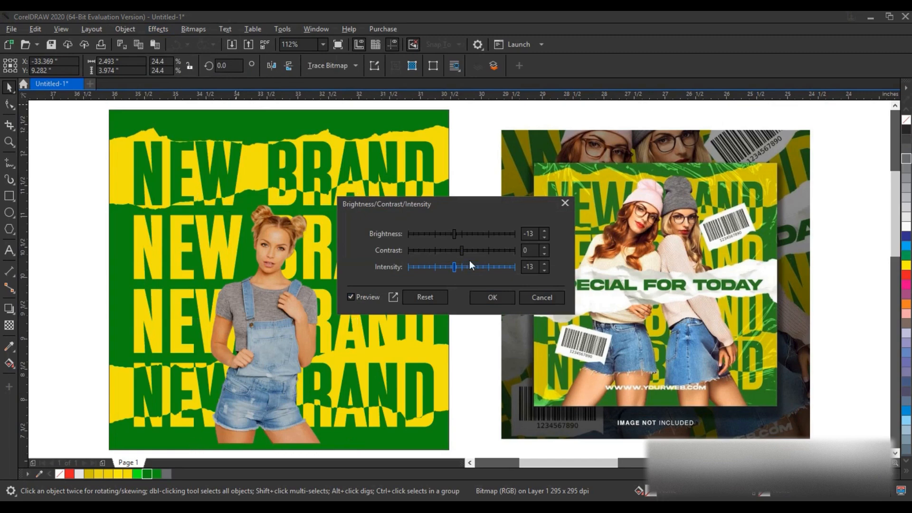
pyautogui.moveTo(468, 252); pyautogui.dragTo(489, 250)
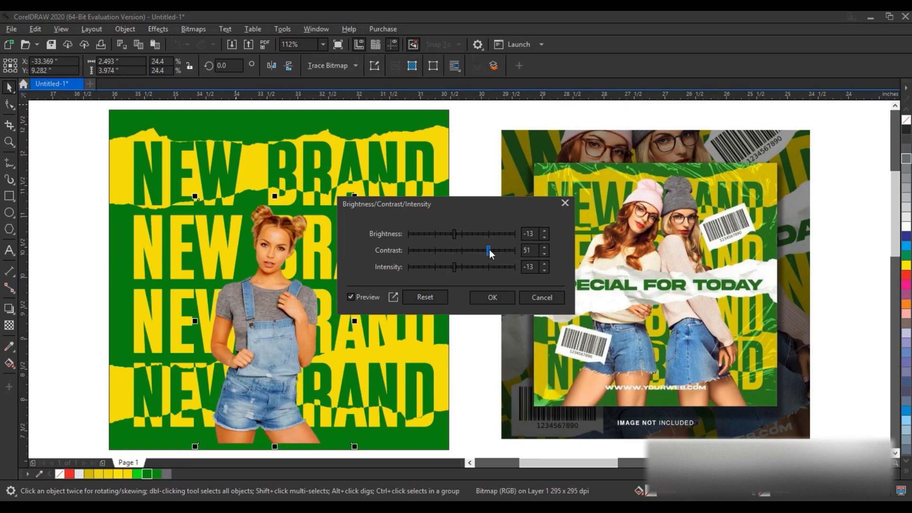
pyautogui.click(494, 298)
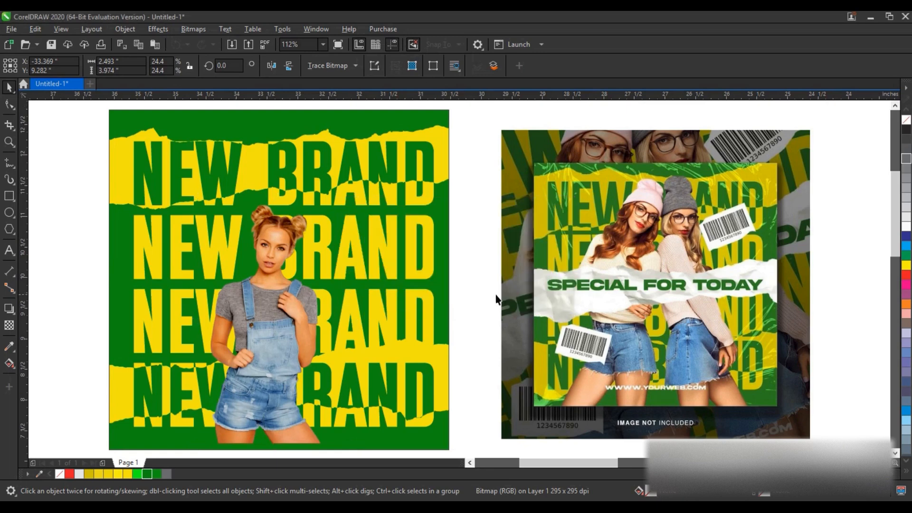
# Step: Add a flat drop shadow to the model, offset about 0.103 inches horizontally
pyautogui.click(9, 308)
pyautogui.moveTo(275, 321); pyautogui.dragTo(283, 334)
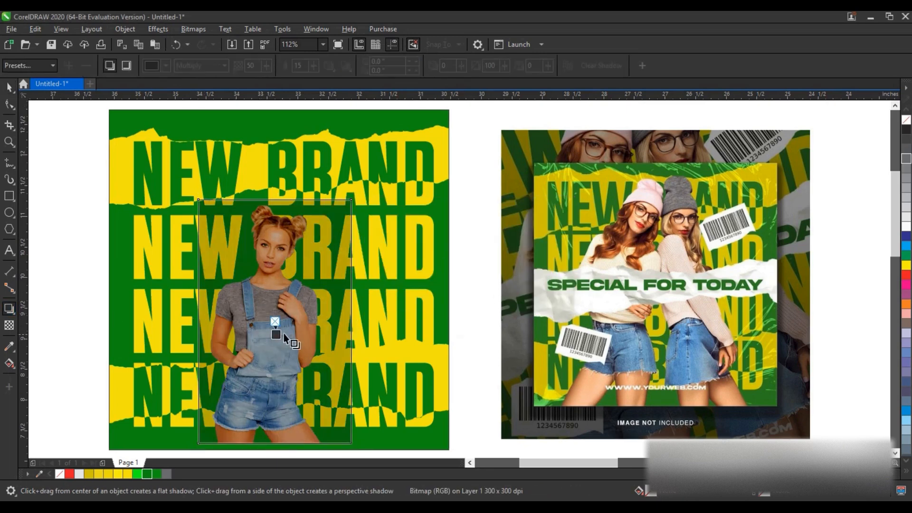
pyautogui.moveTo(352, 324); pyautogui.dragTo(357, 320)
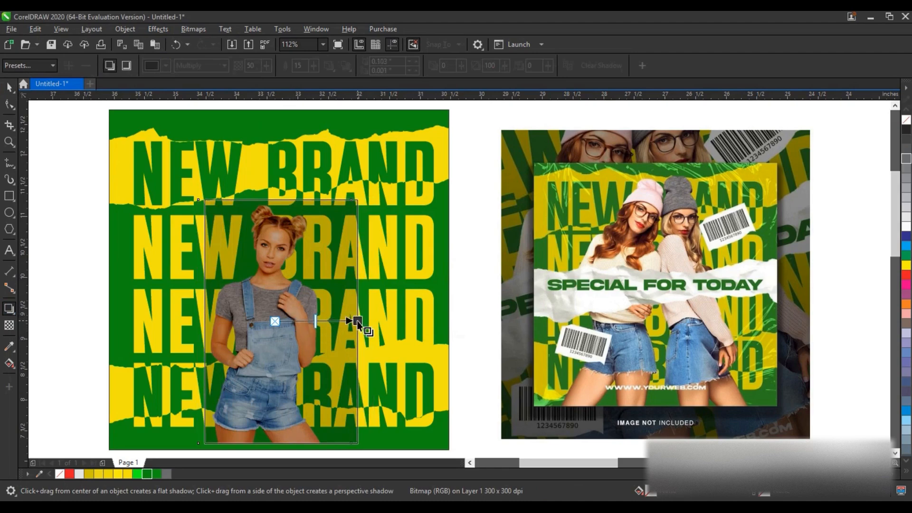
# Step: Break the drop shadow apart from the model cut-out
pyautogui.click(8, 89)
pyautogui.click(120, 27)
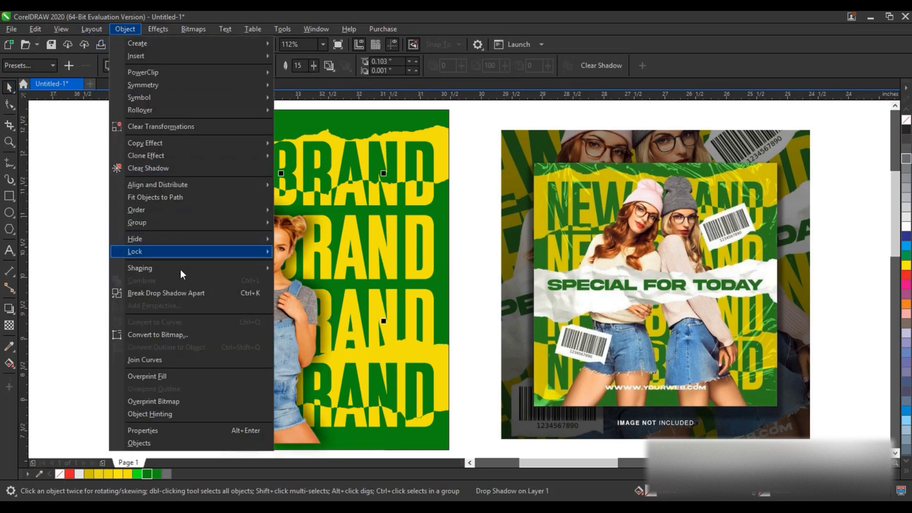
pyautogui.click(189, 296)
# Step: Enlarge the model cut-out to about 3.36 by 5.36 inches and reposition it over the middle of the green poster
pyautogui.scroll(-3, 201, 259)
pyautogui.moveTo(167, 216)
pyautogui.mouseDown()
pyautogui.moveTo(299, 319)
pyautogui.moveTo(326, 377)
pyautogui.mouseUp()
pyautogui.moveTo(328, 242); pyautogui.dragTo(329, 223)
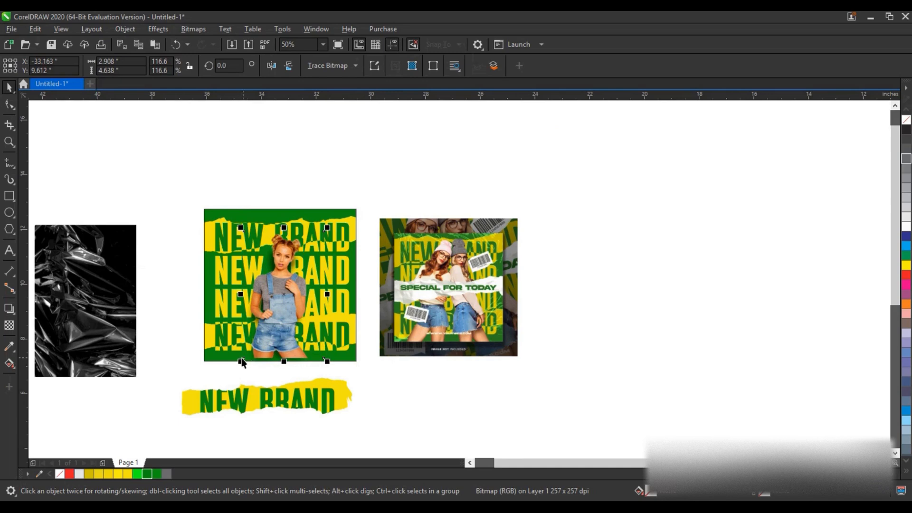
pyautogui.moveTo(238, 223); pyautogui.dragTo(231, 211)
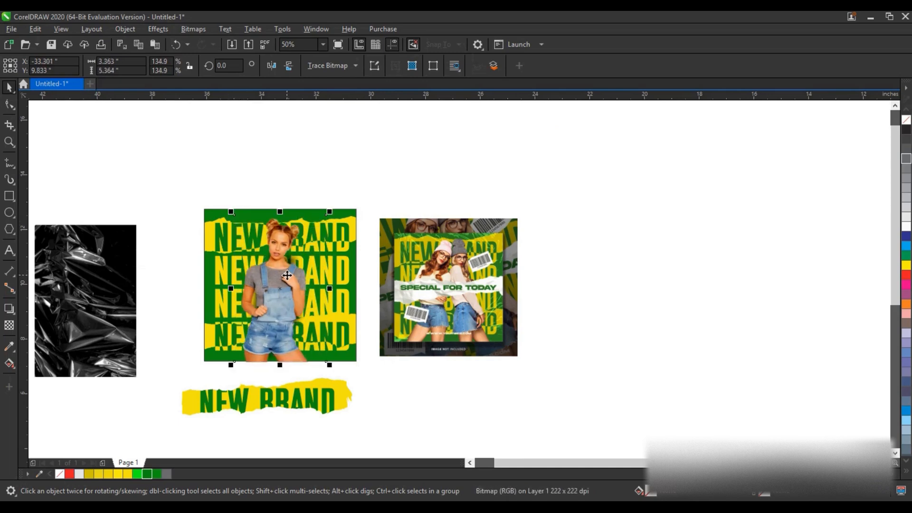
pyautogui.moveTo(286, 275); pyautogui.dragTo(289, 275)
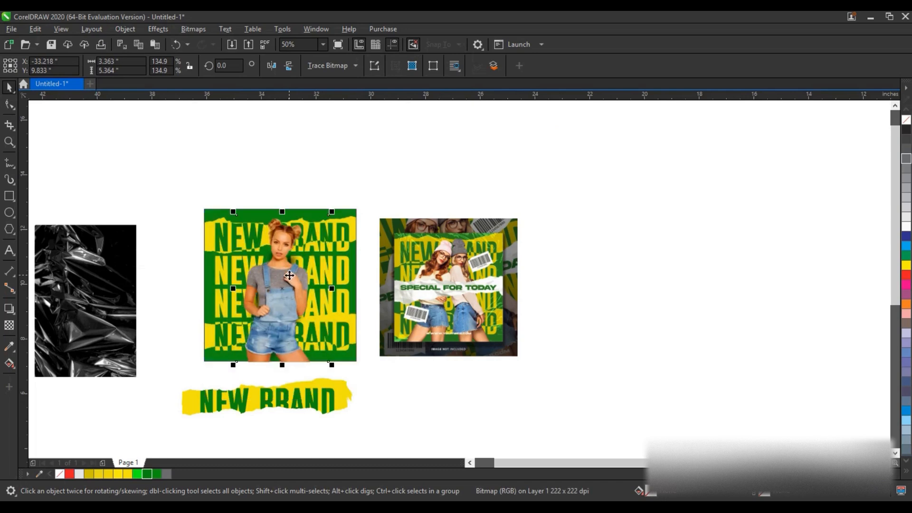
# Step: Extract the NEW BRAND lettering from the spare torn yellow strip below the poster and delete it
pyautogui.moveTo(169, 190); pyautogui.dragTo(447, 422)
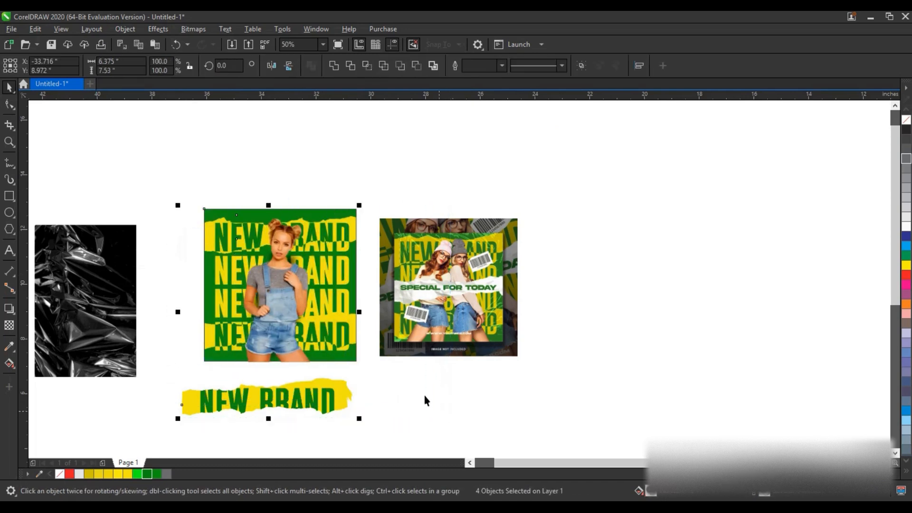
pyautogui.hotkey('shift', 'F2')
pyautogui.click(394, 386)
pyautogui.rightClick(467, 424)
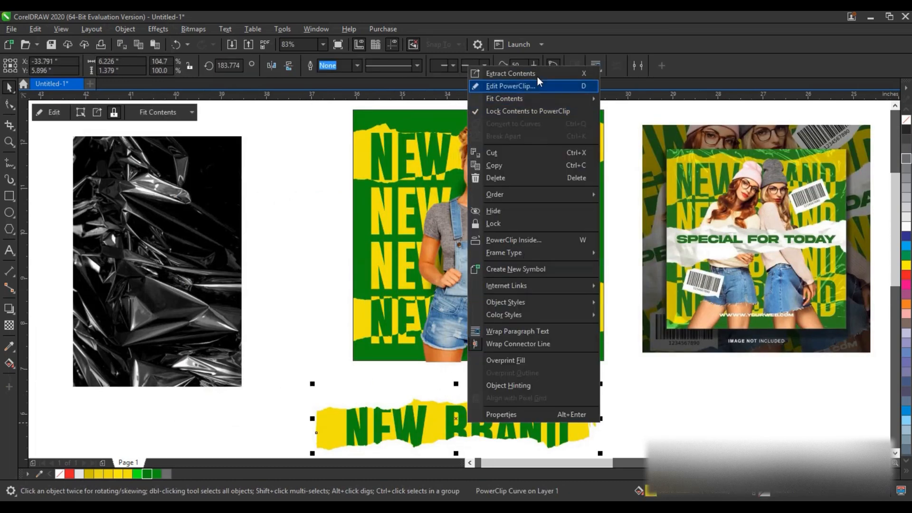
pyautogui.click(535, 73)
pyautogui.press('Delete')
# Step: Recolour the spare torn strip near-white and remove its empty PowerClip frame
pyautogui.click(525, 407)
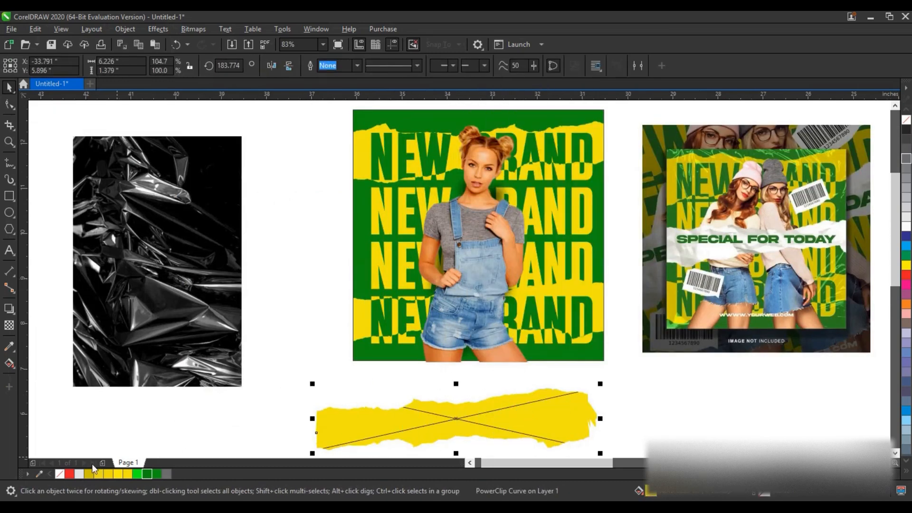
pyautogui.rightClick(541, 403)
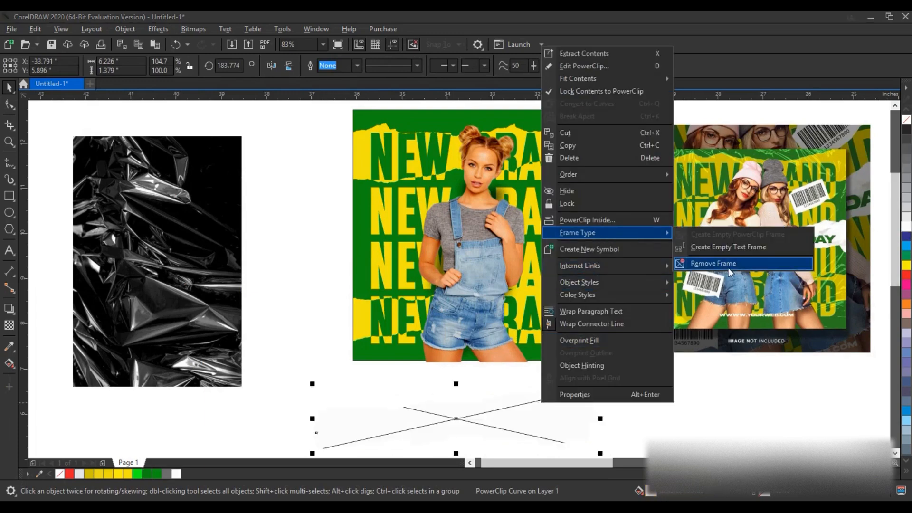
pyautogui.click(710, 281)
# Step: Move the white torn strip across the model's waist, flatten it to about 1.03 inches high and tilt it slightly
pyautogui.moveTo(500, 418); pyautogui.dragTo(523, 243)
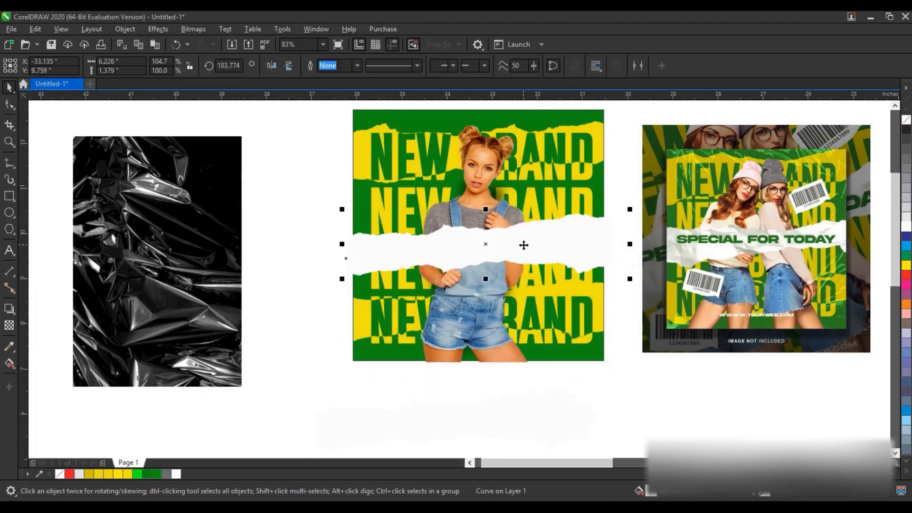
pyautogui.moveTo(483, 270); pyautogui.dragTo(483, 267)
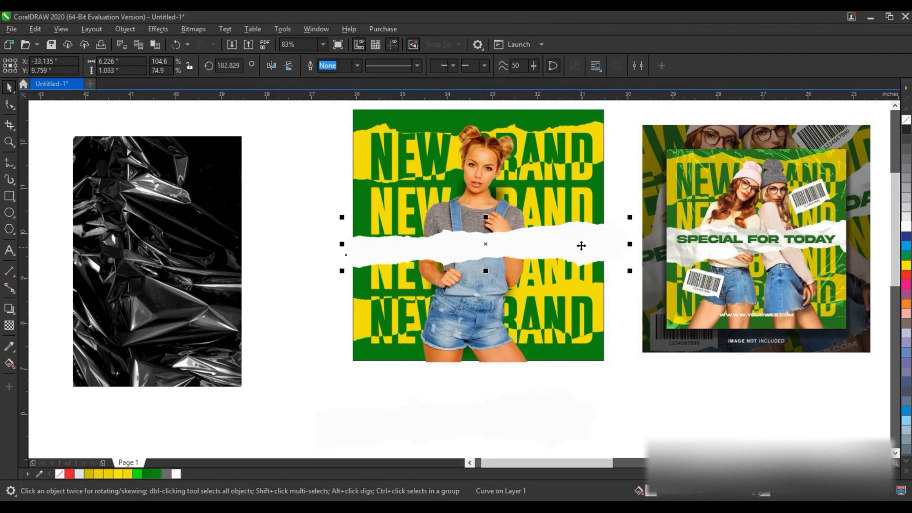
pyautogui.click(580, 244)
pyautogui.moveTo(624, 244); pyautogui.dragTo(621, 248)
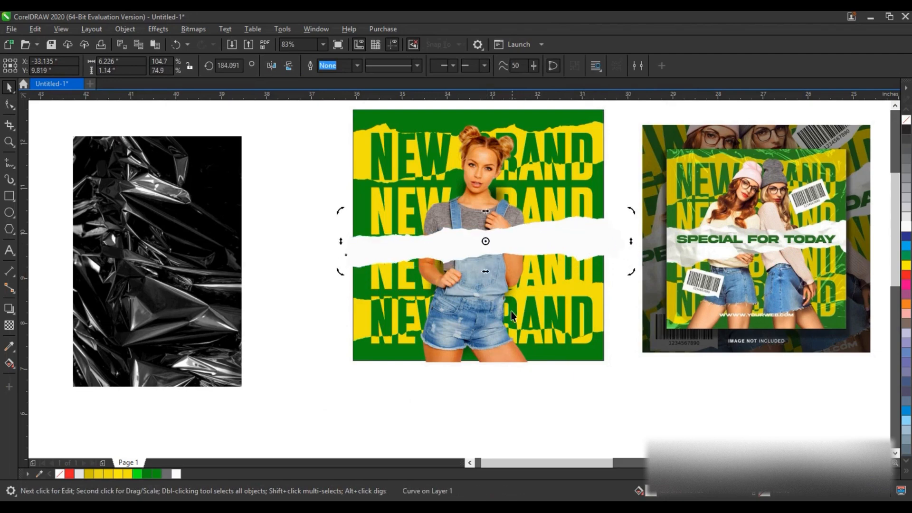
# Step: Centre the white torn strip horizontally on the model
pyautogui.keyDown('shift'); pyautogui.click(508, 311); pyautogui.keyUp('shift')
pyautogui.press('c')
pyautogui.press('e')
pyautogui.click(516, 388)
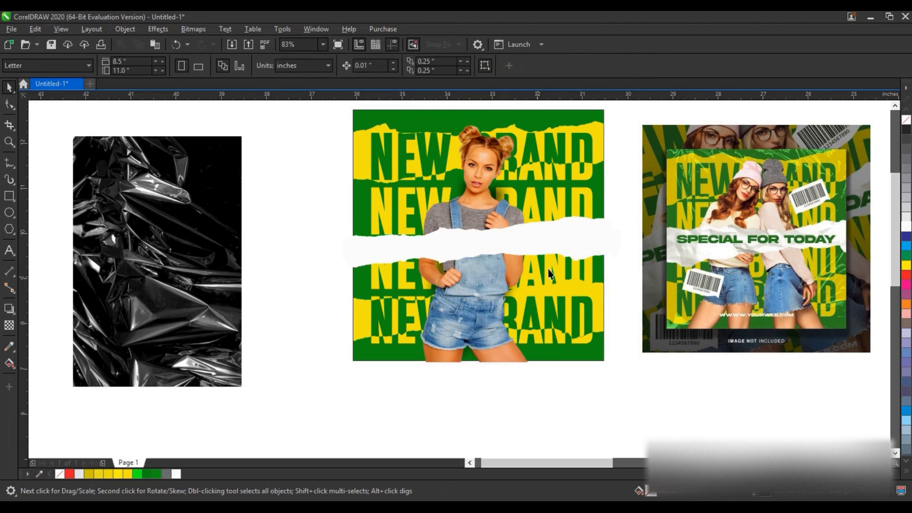
pyautogui.click(568, 244)
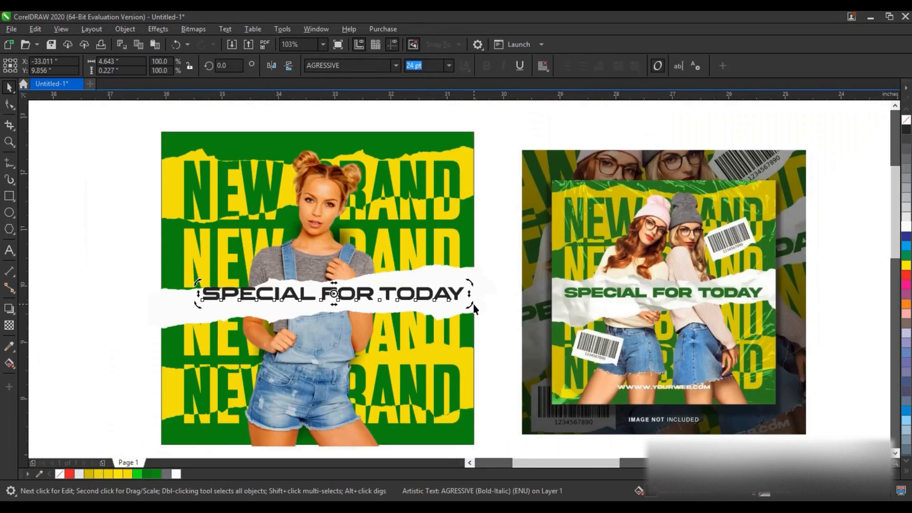
# Step: Move the SPECIAL FOR TODAY text onto the white strip and rotate the strip to about 182.3 degrees behind it
pyautogui.moveTo(440, 294); pyautogui.dragTo(429, 301)
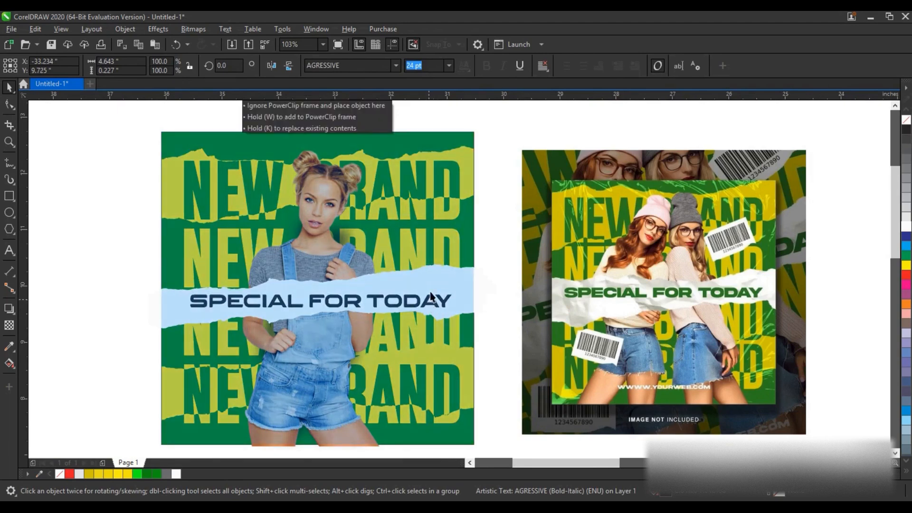
pyautogui.click(445, 276)
pyautogui.click(471, 281)
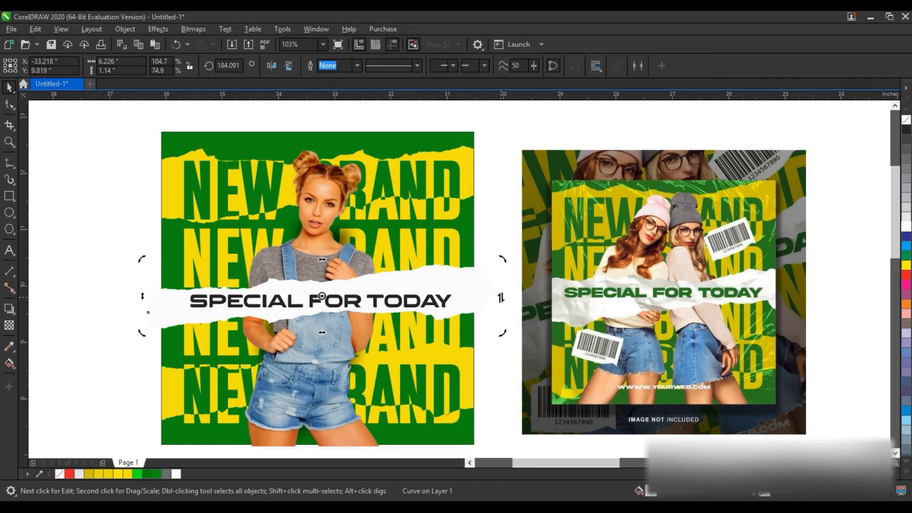
pyautogui.moveTo(501, 298)
pyautogui.mouseDown()
pyautogui.moveTo(494, 305)
pyautogui.moveTo(502, 302)
pyautogui.mouseUp()
pyautogui.moveTo(142, 303); pyautogui.dragTo(143, 301)
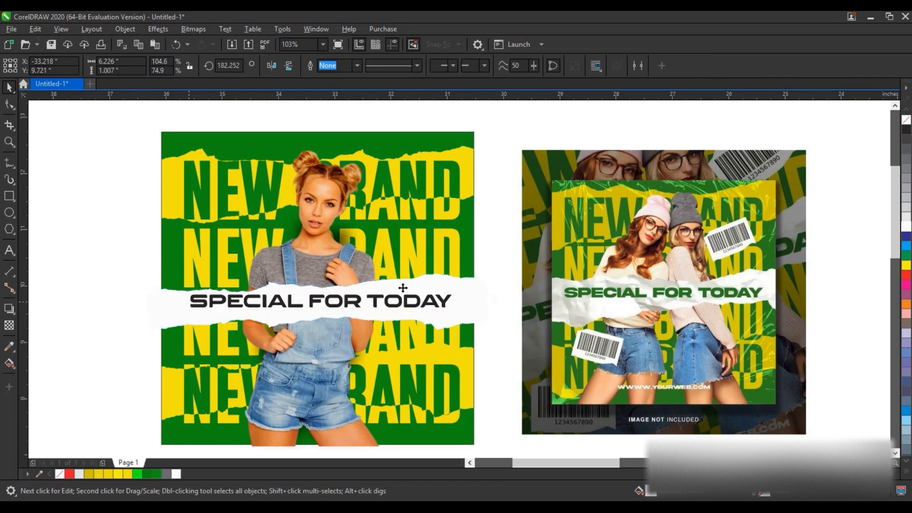
pyautogui.moveTo(467, 290); pyautogui.dragTo(463, 287)
# Step: Colour the SPECIAL FOR TODAY text dark green and centre it horizontally on the white strip
pyautogui.click(424, 306)
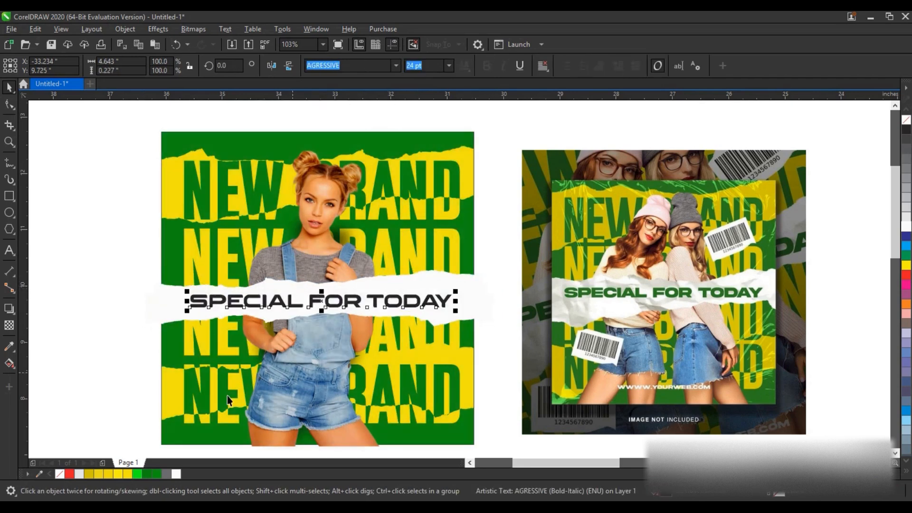
pyautogui.click(148, 473)
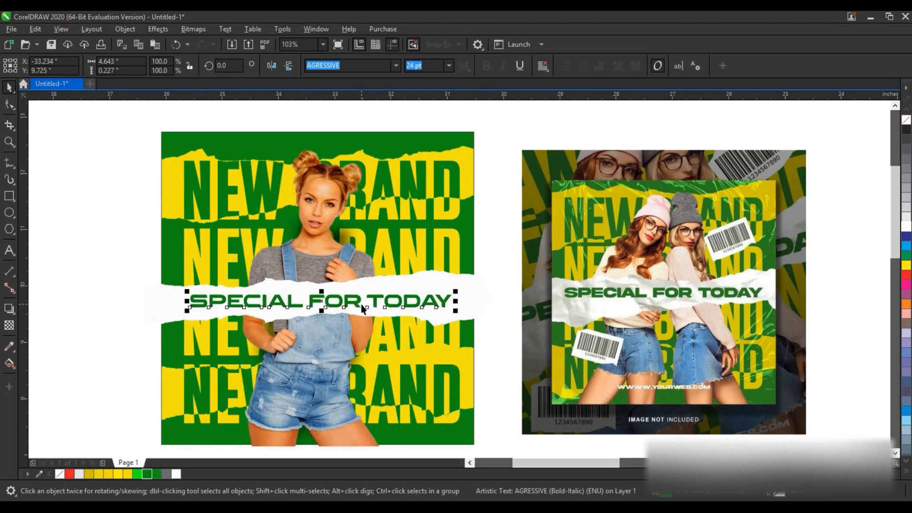
pyautogui.keyDown('shift'); pyautogui.click(470, 312); pyautogui.keyUp('shift')
pyautogui.press('c')
pyautogui.press('Escape')
# Step: Convert the SPECIAL FOR TODAY text to curves and stretch it to about 0.238 inches high
pyautogui.click(433, 307)
pyautogui.hotkey('ctrl', 'q')
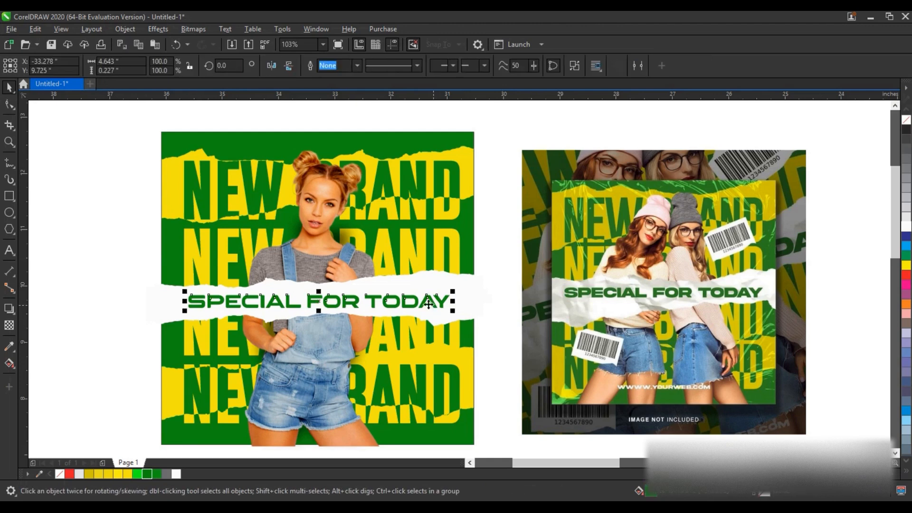
pyautogui.moveTo(322, 290); pyautogui.dragTo(326, 288)
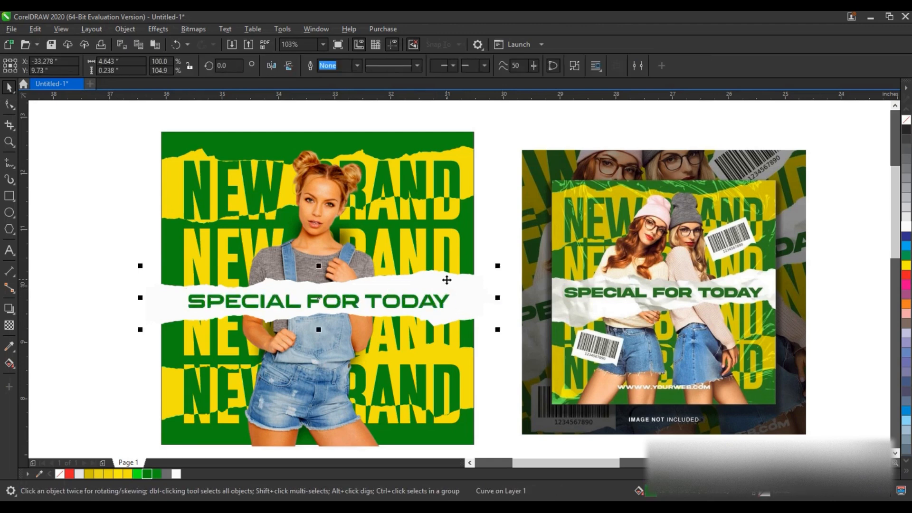
pyautogui.click(499, 295)
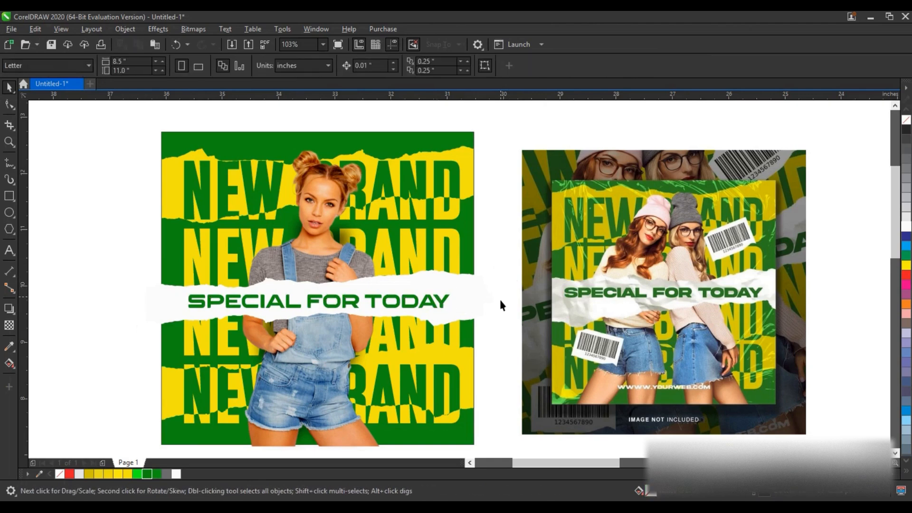
# Step: Move the black plastic-wrap image over the green poster and bring it to the front
pyautogui.scroll(-3, 500, 305)
pyautogui.moveTo(246, 317); pyautogui.dragTo(415, 291)
pyautogui.hotkey('shift', 'pageup')
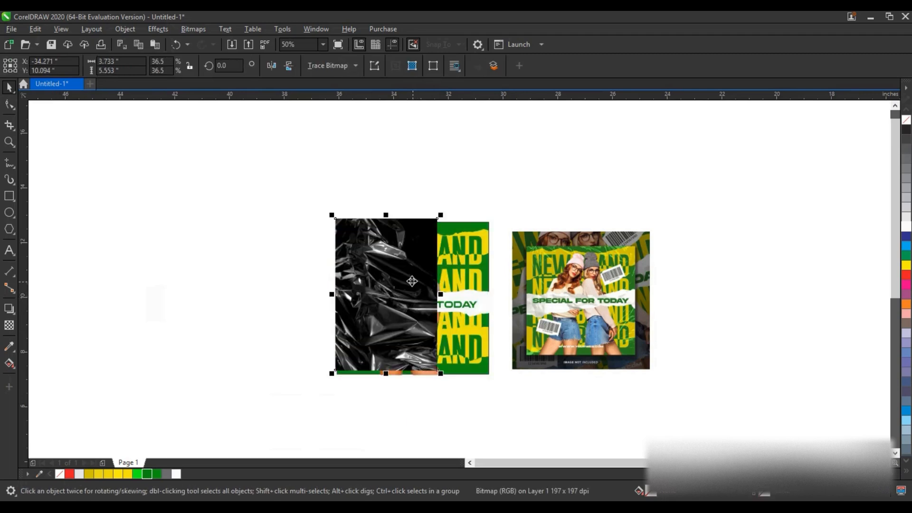
# Step: Stretch the plastic-wrap image to about 5.70 by 5.74 inches so it covers the whole poster
pyautogui.press('z')
pyautogui.moveTo(322, 205); pyautogui.dragTo(693, 395)
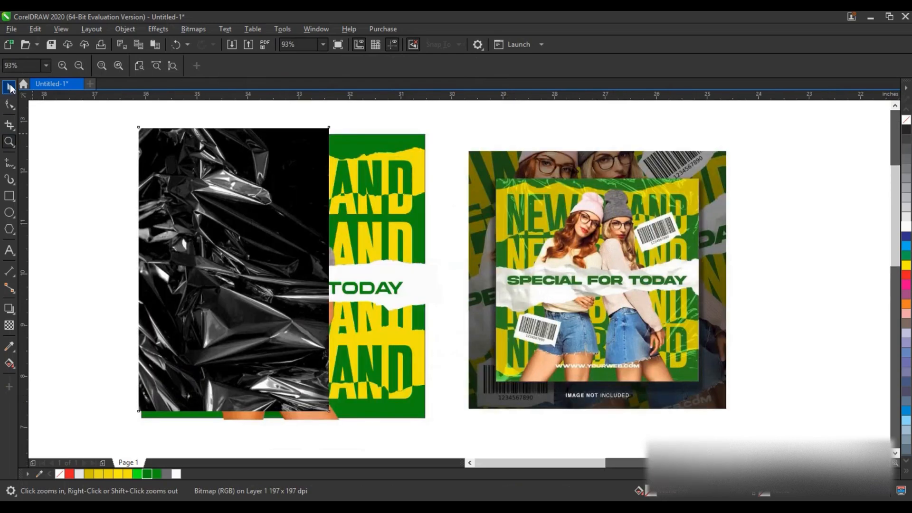
pyautogui.click(9, 88)
pyautogui.moveTo(334, 416); pyautogui.dragTo(340, 424)
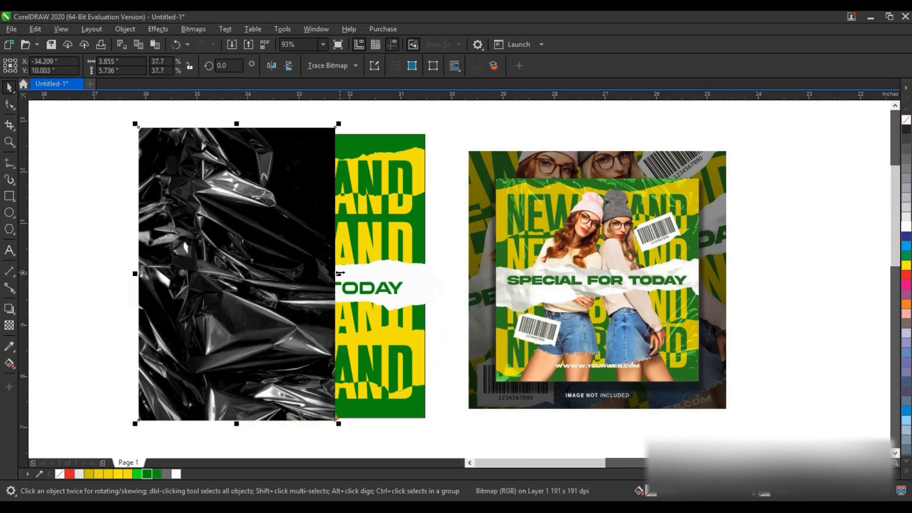
pyautogui.moveTo(340, 273); pyautogui.dragTo(432, 274)
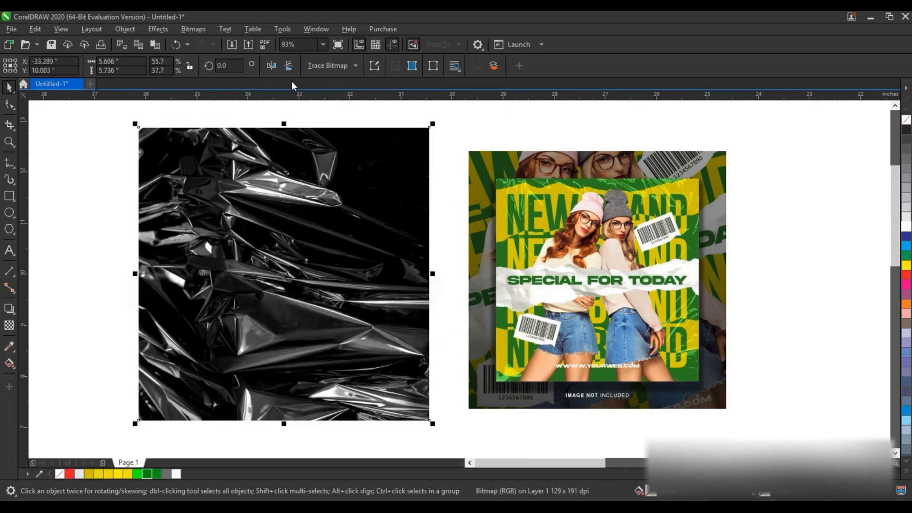
# Step: Mirror the plastic-wrap image vertically and horizontally, and send it back behind the model and the white strip
pyautogui.click(283, 71)
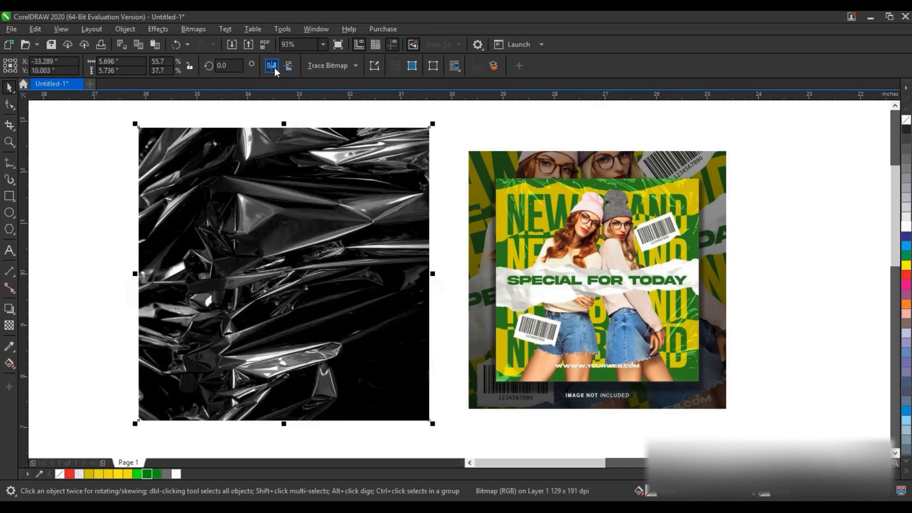
pyautogui.click(275, 68)
pyautogui.hotkey('ctrl', 'pagedown')
pyautogui.hotkey('ctrl', 'pagedown')
pyautogui.hotkey('ctrl', 'pagedown')
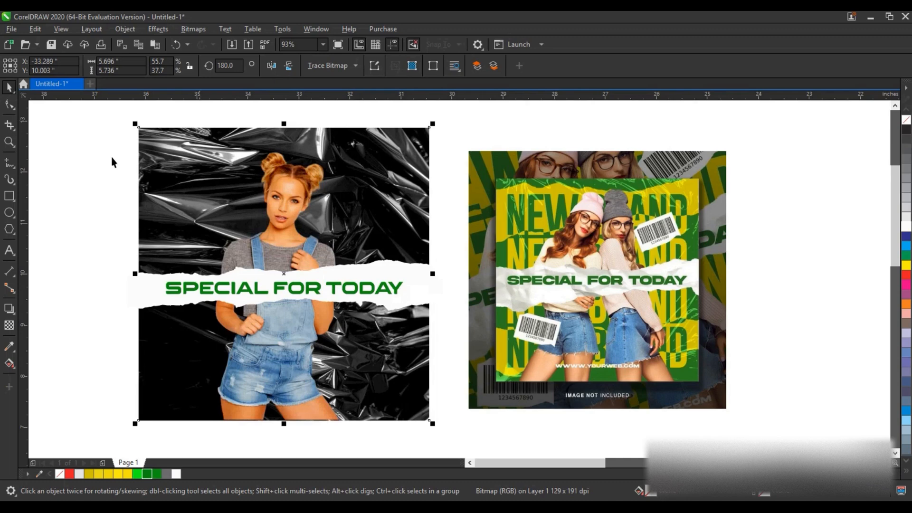
# Step: Set the plastic-wrap image's transparency merge mode to Screen
pyautogui.click(9, 326)
pyautogui.click(135, 66)
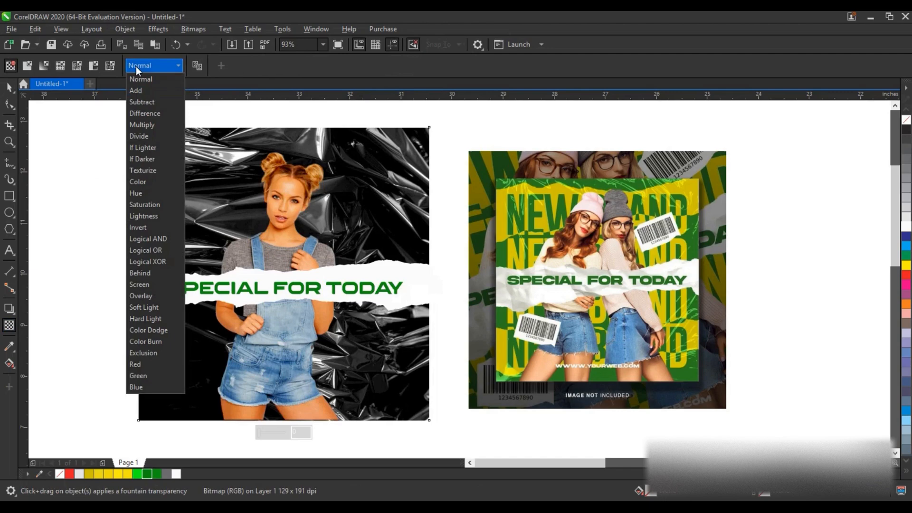
pyautogui.click(150, 284)
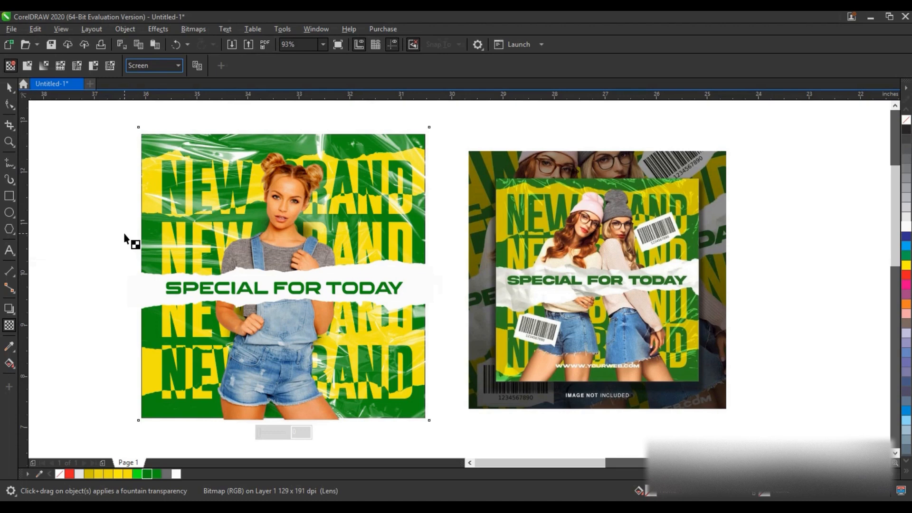
pyautogui.click(9, 88)
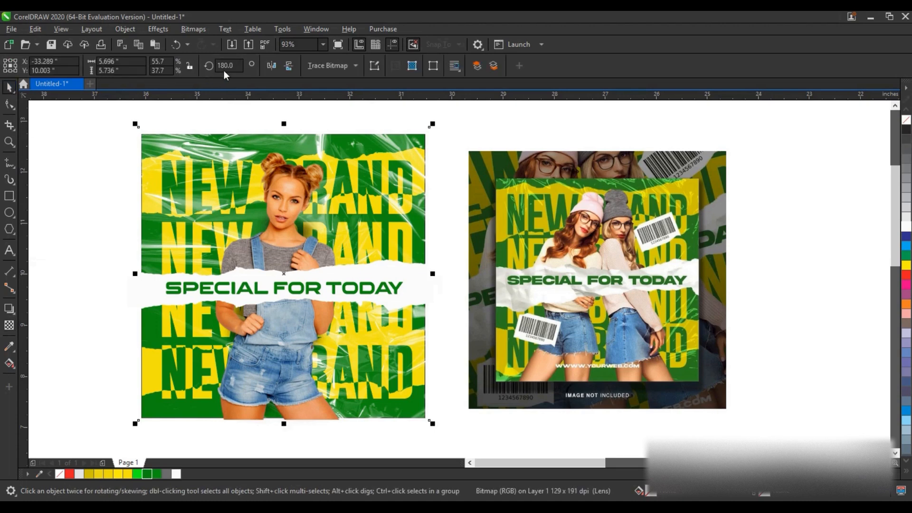
# Step: Mirror the plastic-wrap overlay horizontally, and test a vertical mirror before flipping it back
pyautogui.click(269, 70)
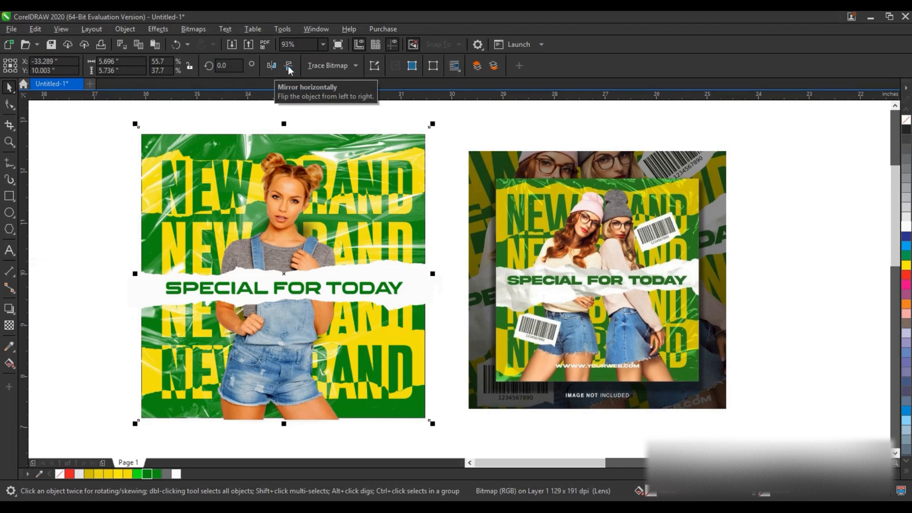
pyautogui.click(288, 67)
pyautogui.click(287, 65)
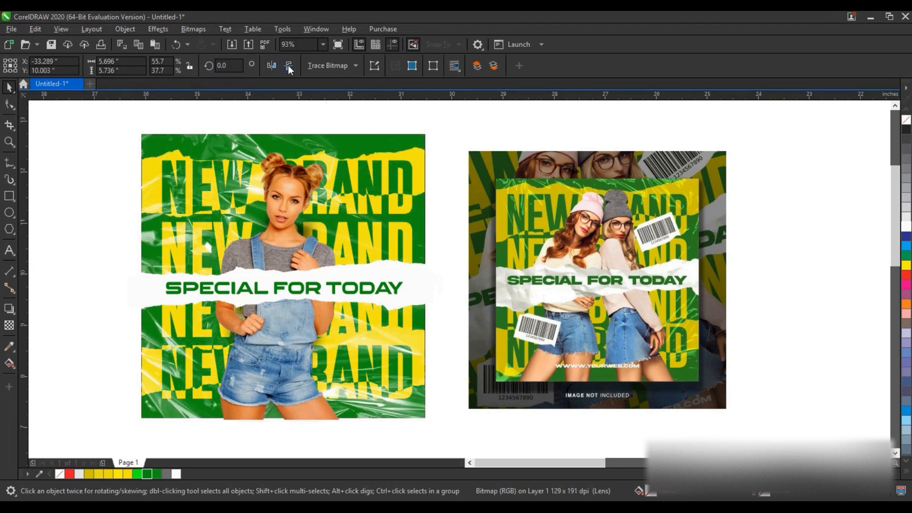
pyautogui.click(9, 141)
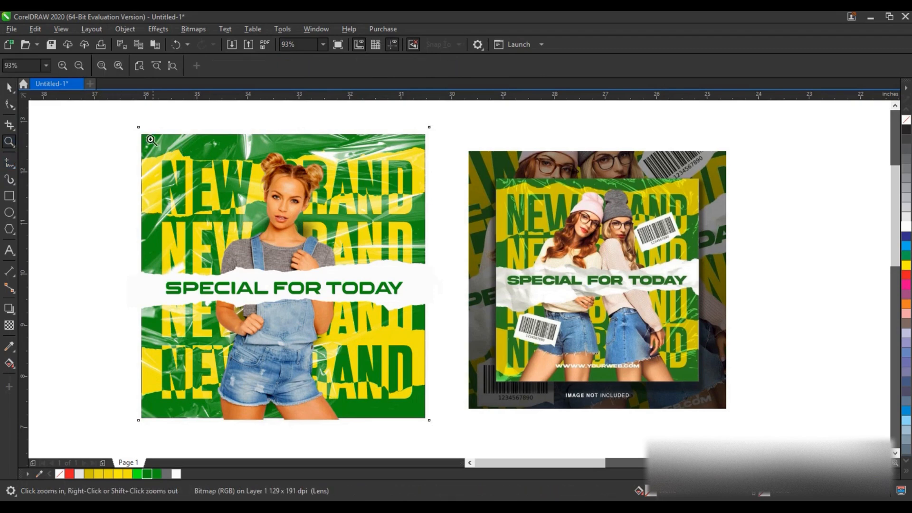
pyautogui.moveTo(133, 129); pyautogui.dragTo(454, 425)
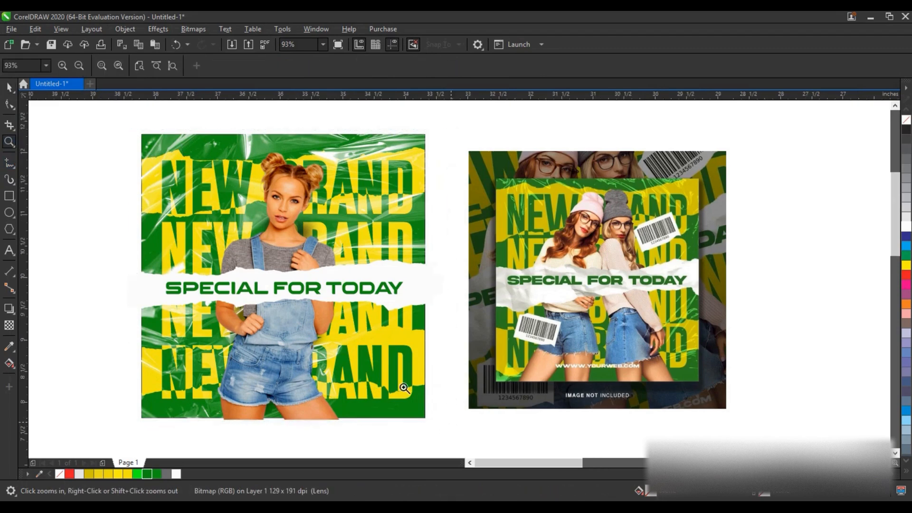
pyautogui.click(8, 88)
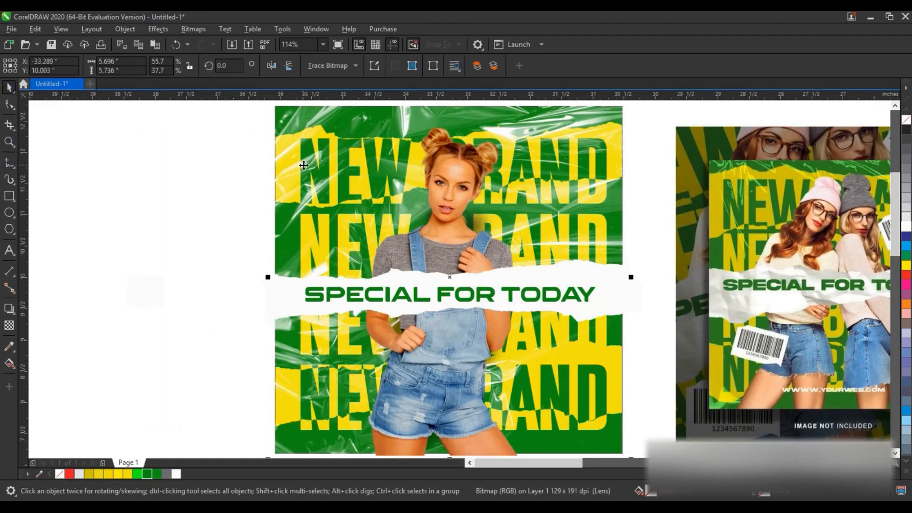
# Step: Try bringing the plastic-wrap overlay in front of the model and the white strip, and undo the reordering
pyautogui.click(295, 164)
pyautogui.hotkey('ctrl', 'z')
pyautogui.hotkey('shift', 'pageup')
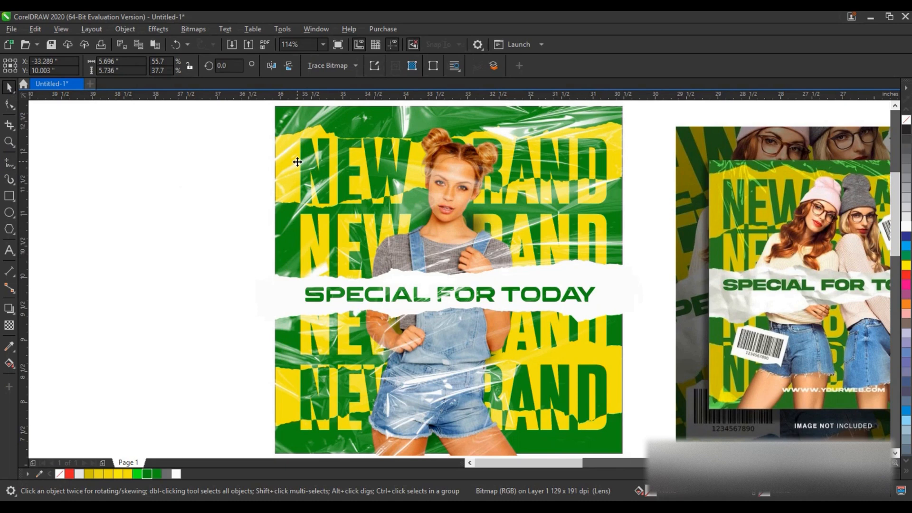
pyautogui.hotkey('ctrl', 'z')
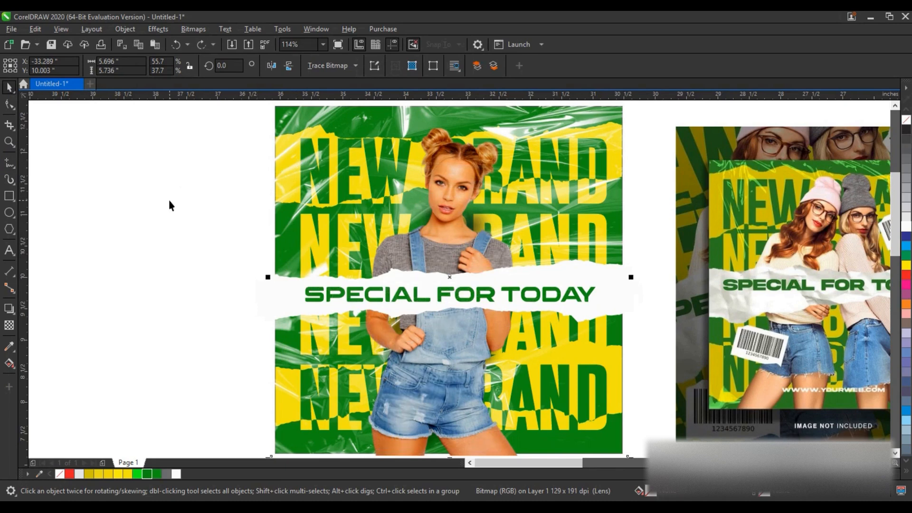
# Step: Cut the plastic-wrap overlay and paste it into the poster's PowerClip frame so it is clipped to the poster
pyautogui.hotkey('ctrl', 'x')
pyautogui.click(299, 127)
pyautogui.hotkey('ctrl', 'v')
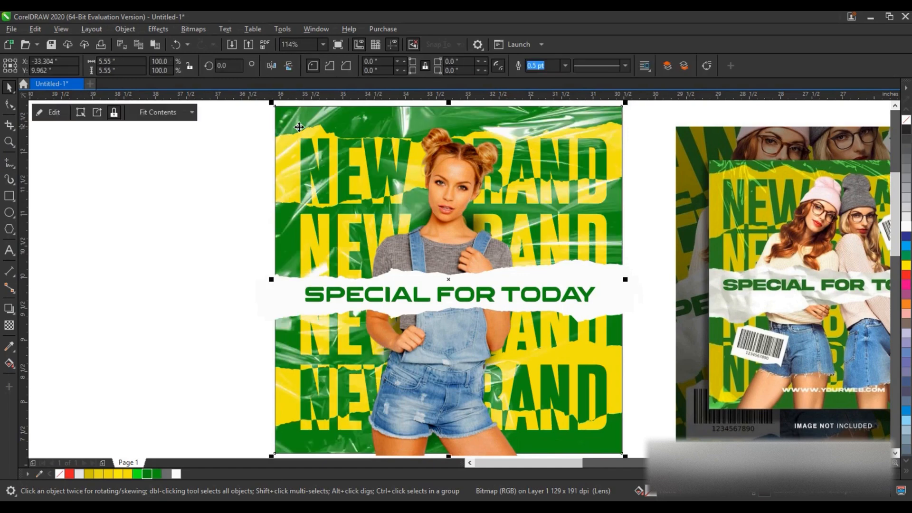
pyautogui.click(209, 219)
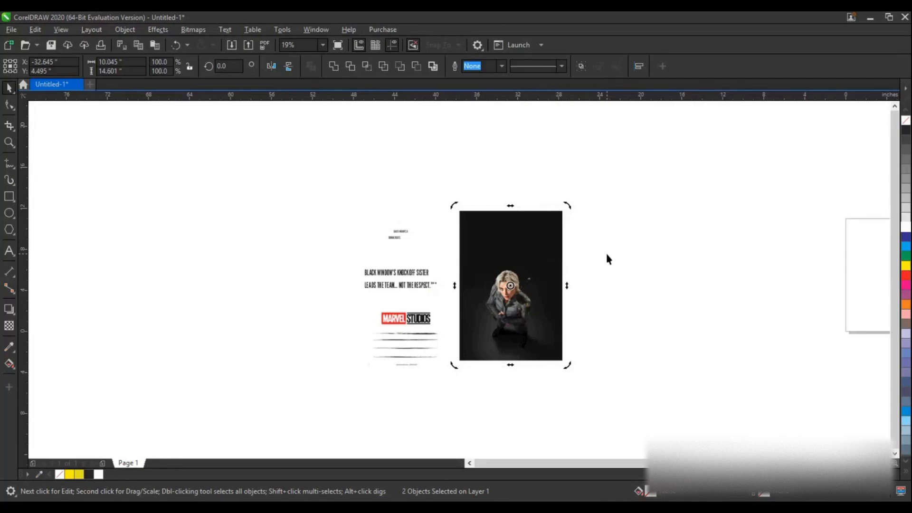
# Step: Move the woman's cutout off the dark poster background to present it separately, and center it back on the background
pyautogui.click(606, 256)
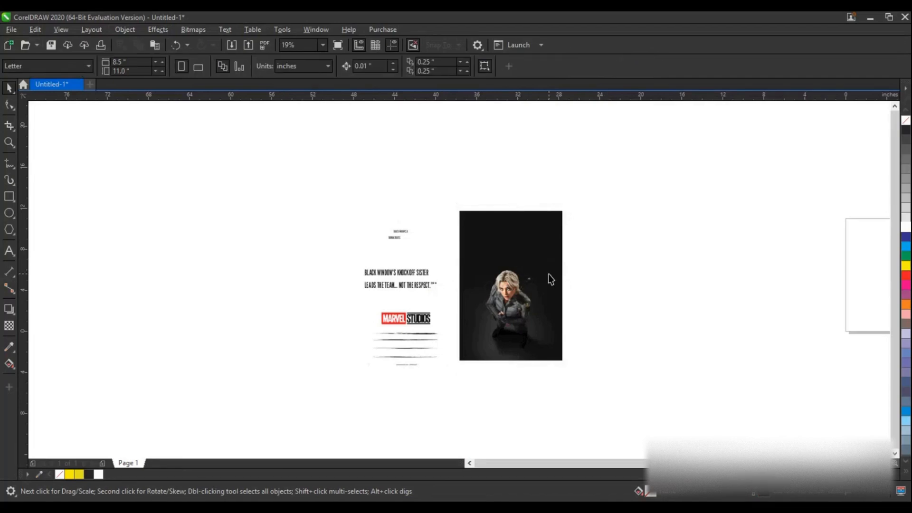
pyautogui.click(548, 273)
pyautogui.scroll(3, 548, 273)
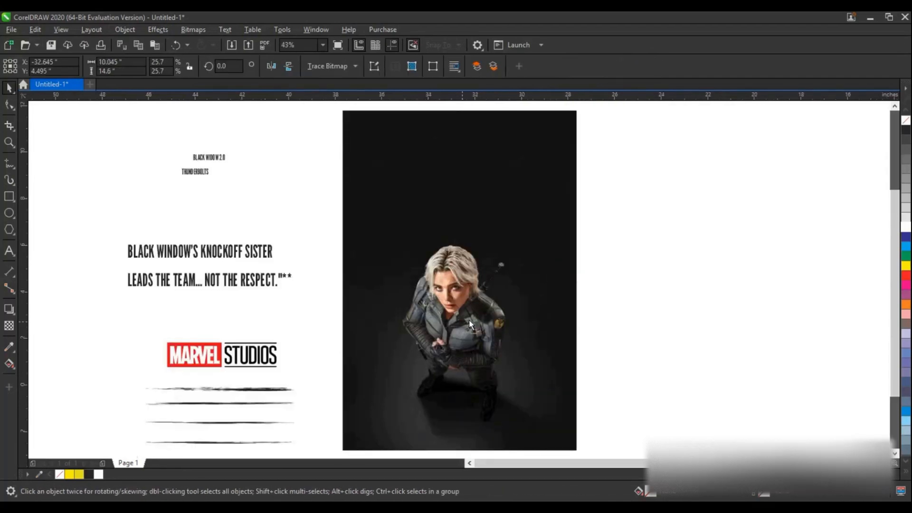
pyautogui.moveTo(462, 322); pyautogui.dragTo(699, 313)
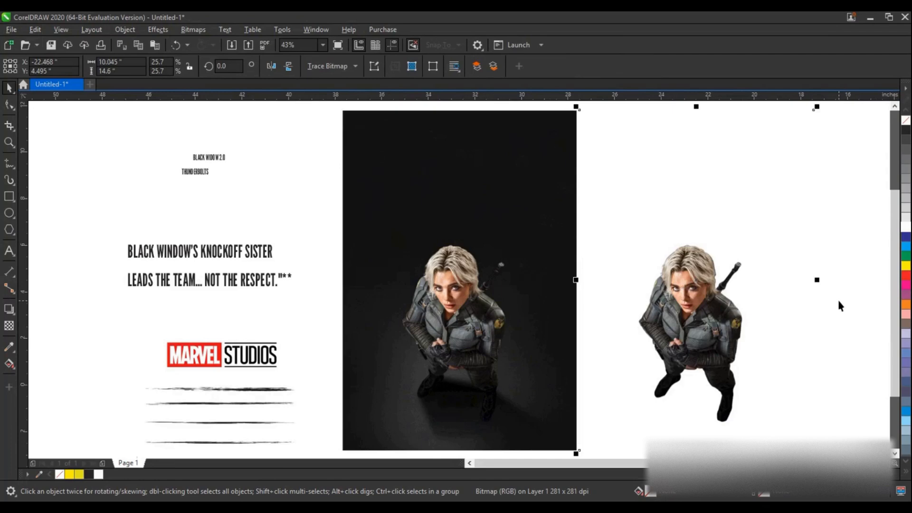
pyautogui.click(838, 301)
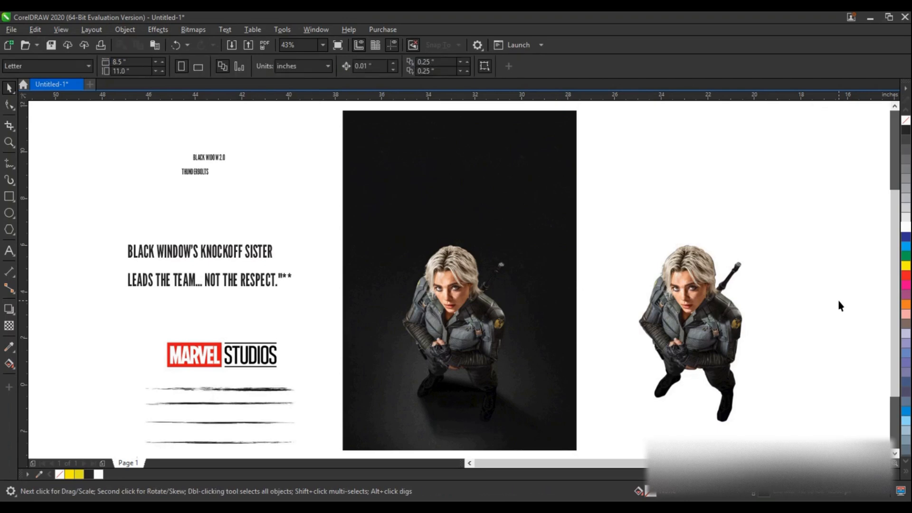
pyautogui.click(715, 318)
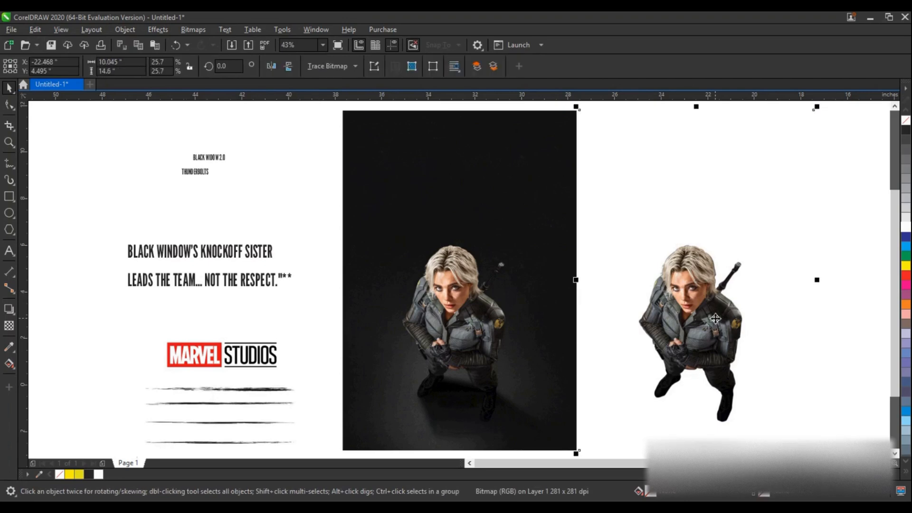
pyautogui.keyDown('shift'); pyautogui.click(436, 350); pyautogui.keyUp('shift')
pyautogui.press('c')
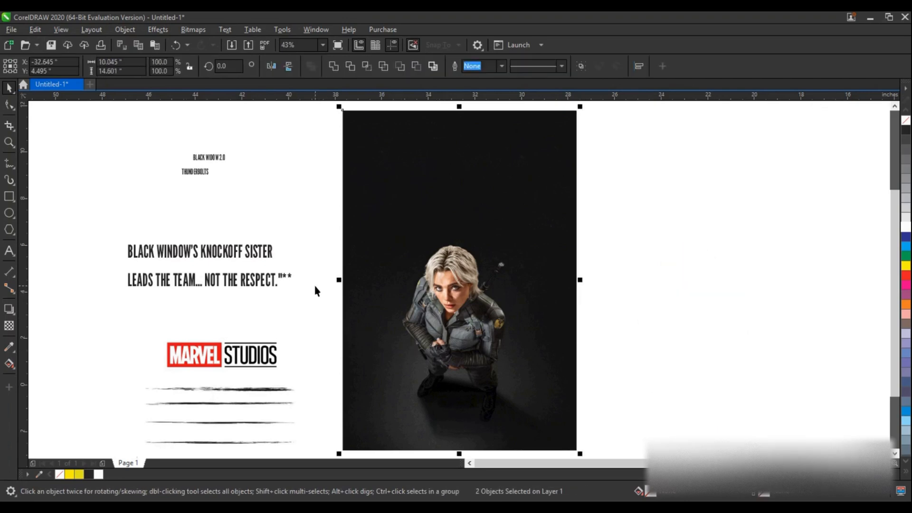
pyautogui.click(315, 268)
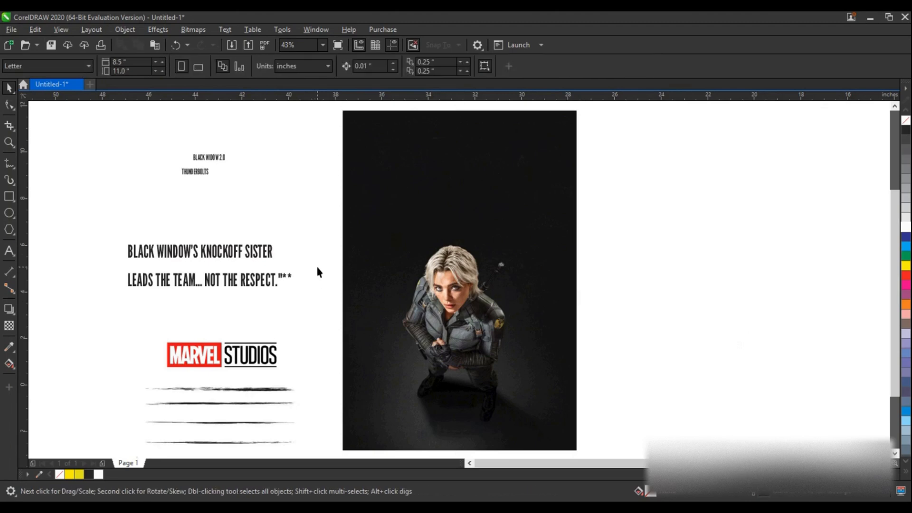
# Step: Draw a white 4.0 pt straight line about 13.04 inches long from the poster's upper-left corner down to the woman's foot
pyautogui.click(8, 165)
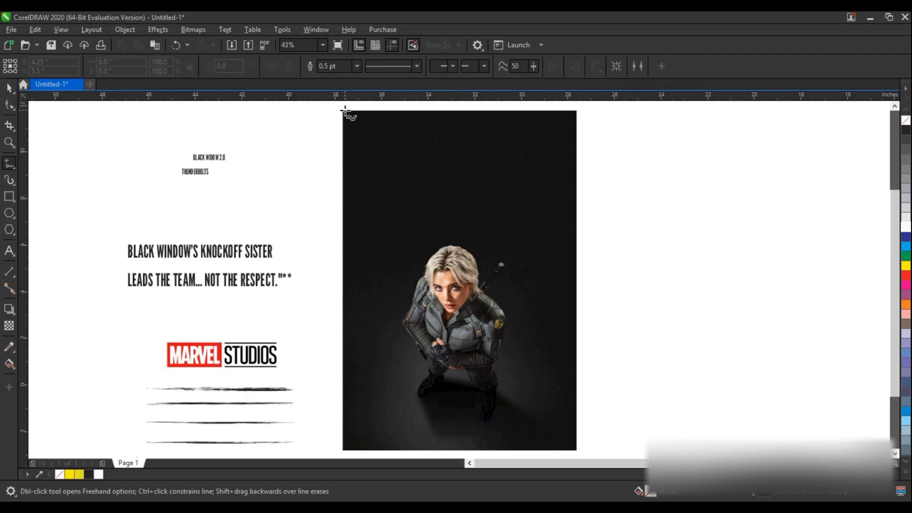
pyautogui.click(346, 107)
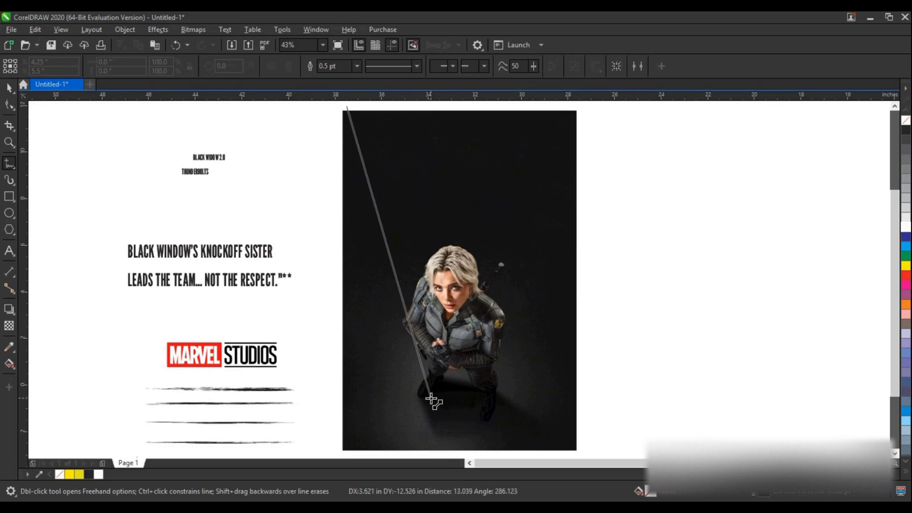
pyautogui.click(431, 398)
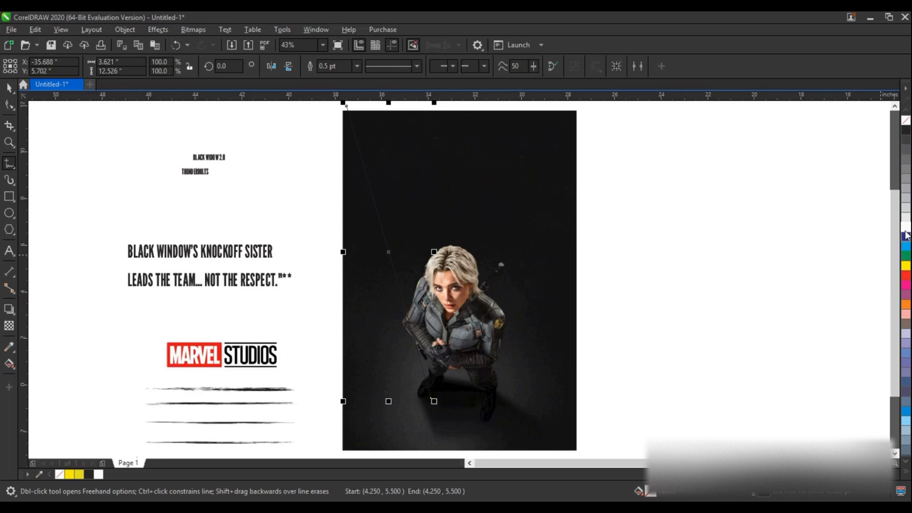
pyautogui.click(356, 66)
pyautogui.click(349, 145)
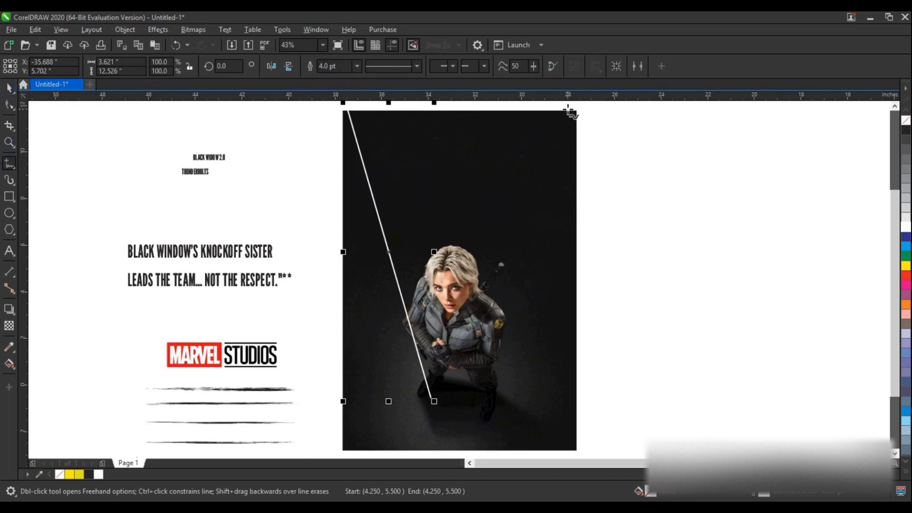
# Step: Draw a second white 4.0 pt line about 12.2 inches long from the poster's upper-right corner down to the woman's other leg
pyautogui.moveTo(564, 111); pyautogui.dragTo(485, 381)
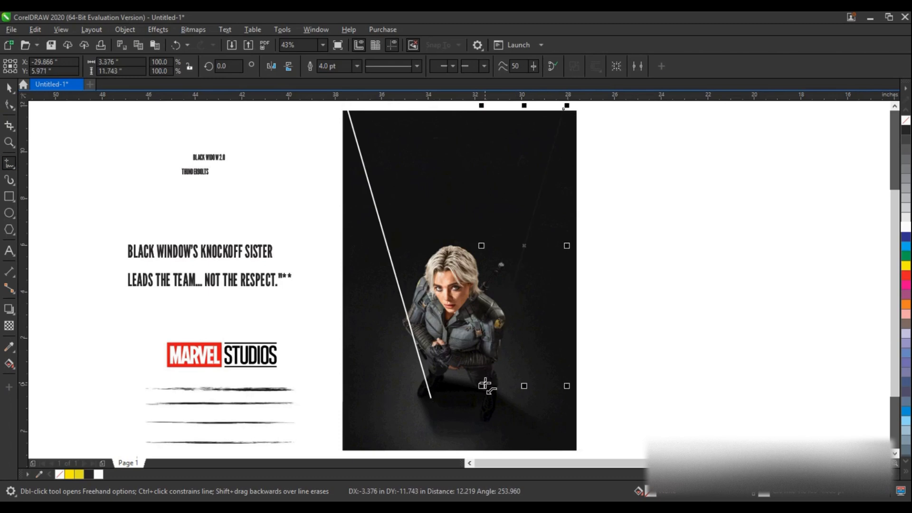
pyautogui.click(904, 229)
pyautogui.click(356, 66)
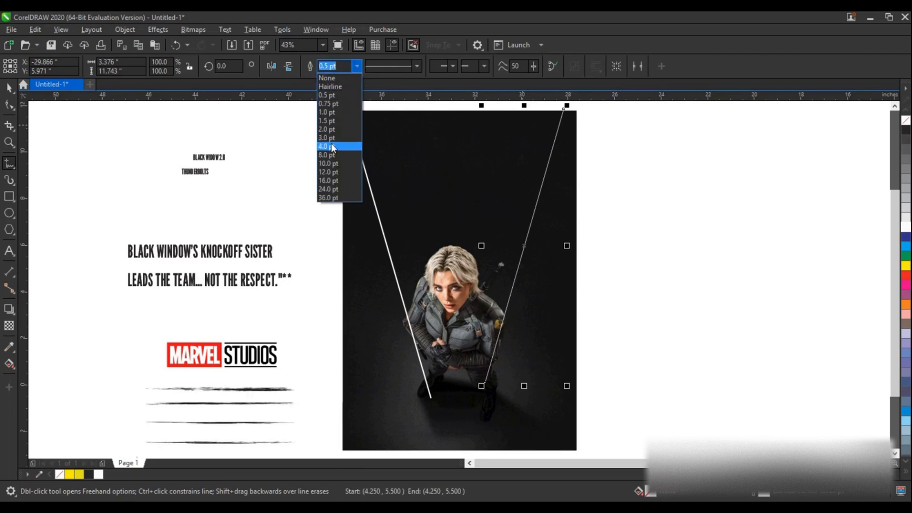
pyautogui.click(332, 146)
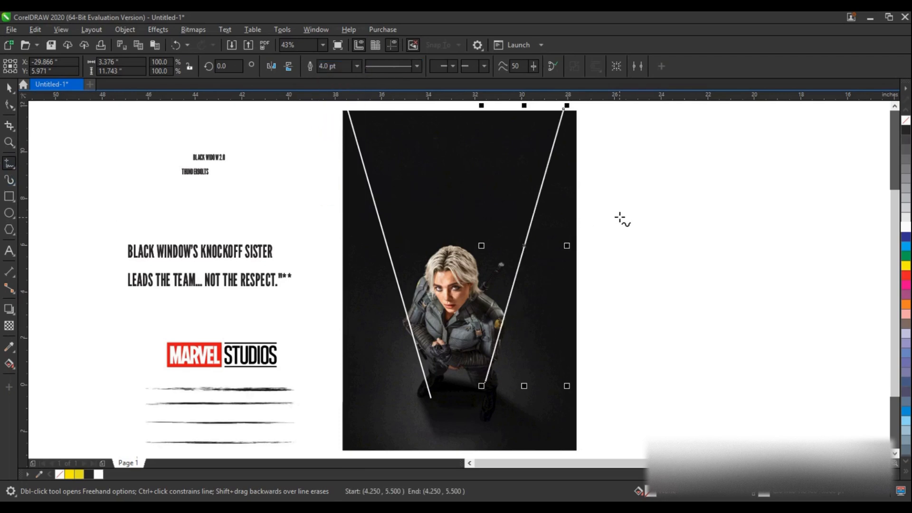
# Step: Draw a white 3.0 pt line across the poster over the woman's hair, and skew it to a shallower slope about 1.76 inches high
pyautogui.moveTo(618, 212); pyautogui.dragTo(342, 287)
pyautogui.click(17, 89)
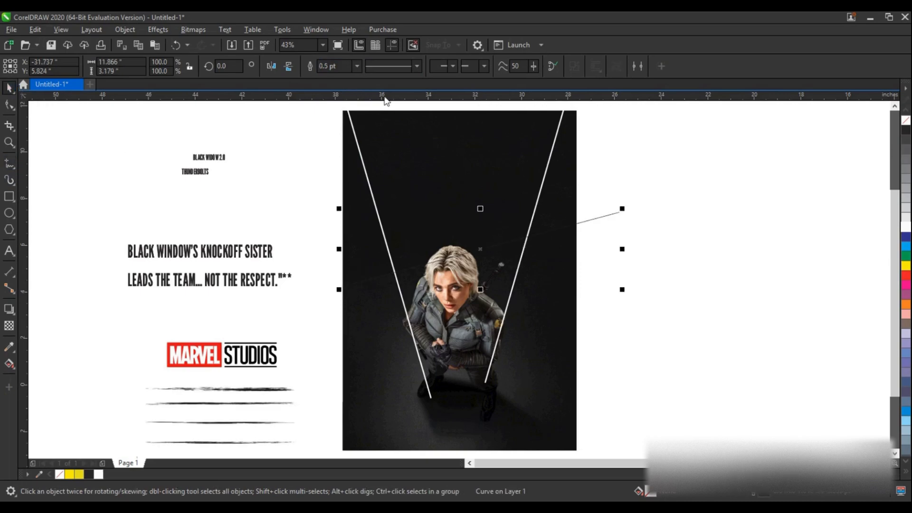
pyautogui.click(357, 66)
pyautogui.click(338, 181)
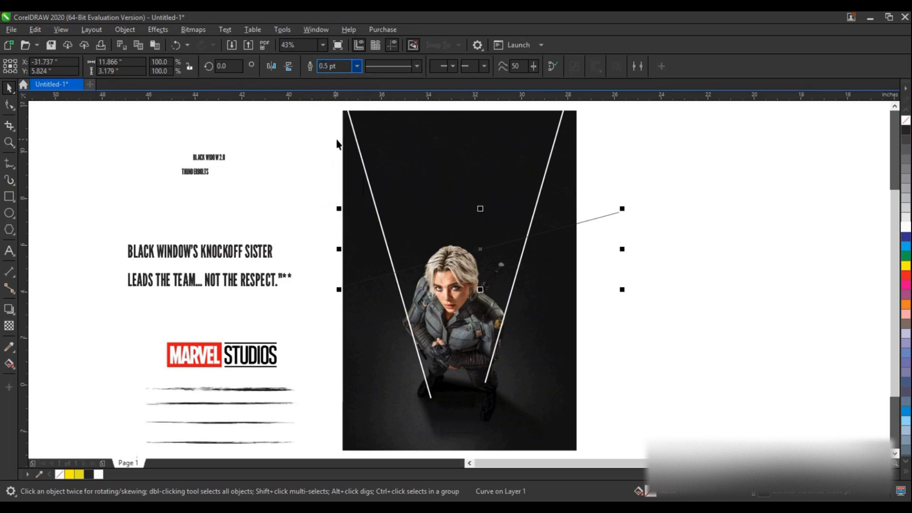
pyautogui.rightClick(905, 229)
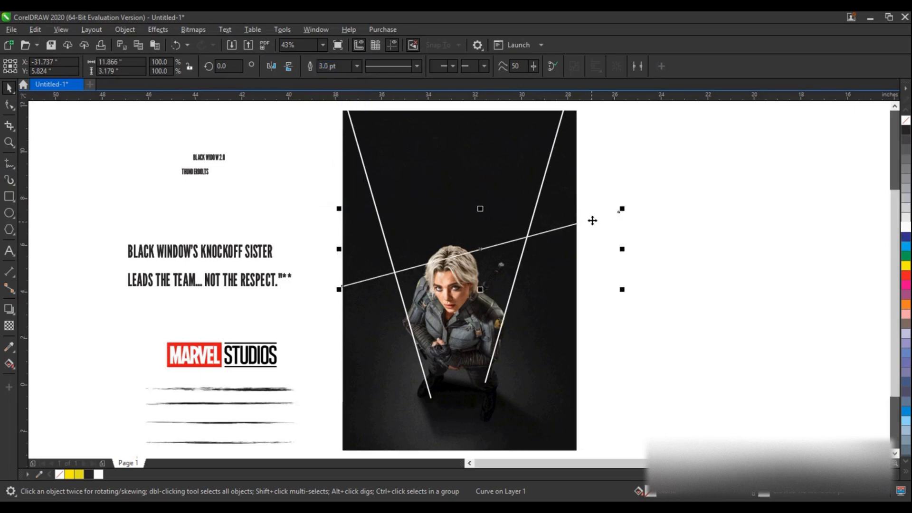
pyautogui.click(592, 219)
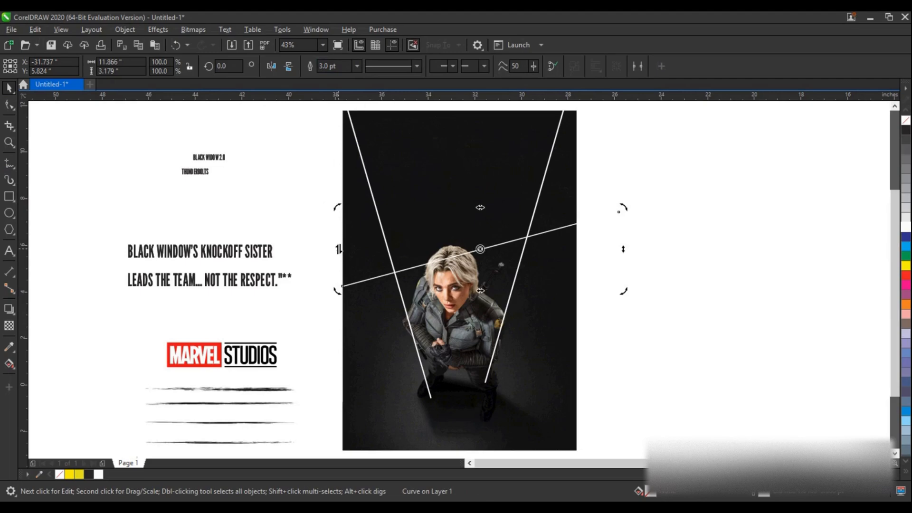
pyautogui.moveTo(623, 249)
pyautogui.mouseDown()
pyautogui.moveTo(624, 237)
pyautogui.moveTo(625, 255)
pyautogui.moveTo(625, 246)
pyautogui.mouseUp()
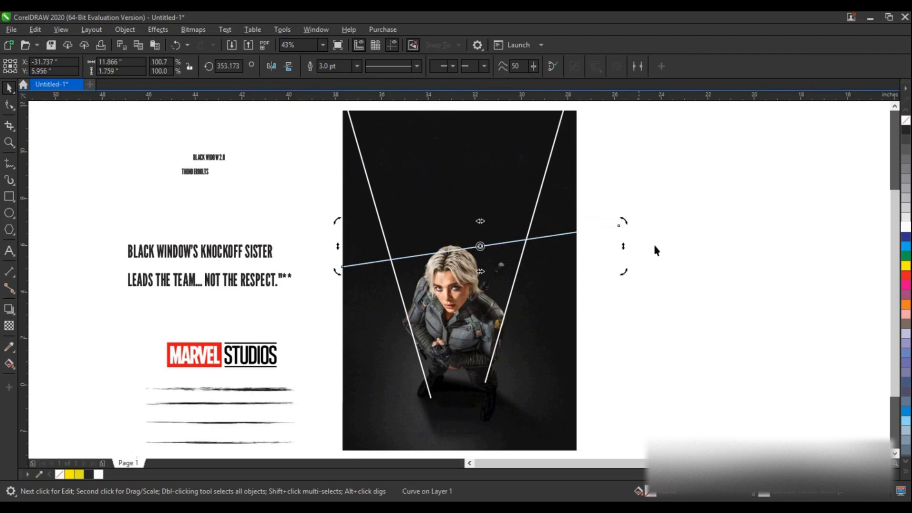
# Step: Select the three white lines together and apply Combine to them
pyautogui.keyDown('shift'); pyautogui.click(506, 304); pyautogui.keyUp('shift')
pyautogui.keyDown('shift'); pyautogui.click(414, 293); pyautogui.keyUp('shift')
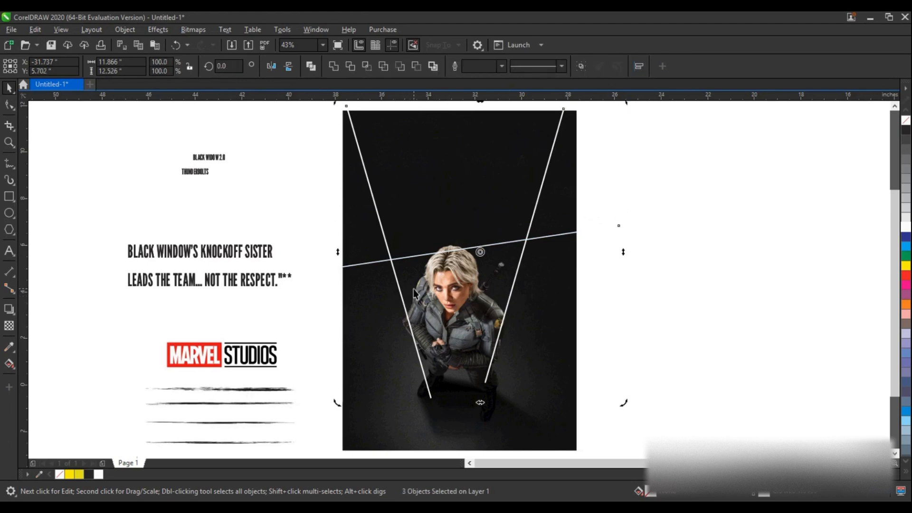
pyautogui.click(311, 67)
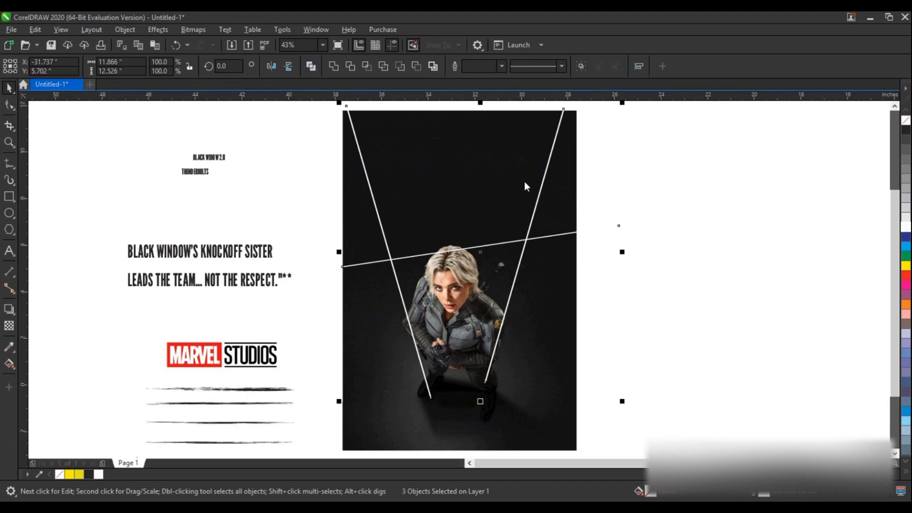
pyautogui.click(686, 226)
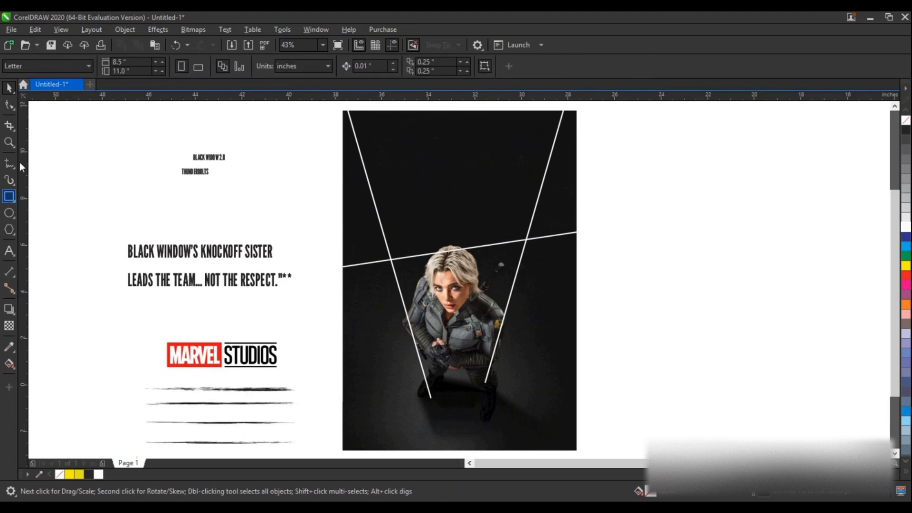
# Step: Move the "BLACK WINDOW'S KNOCKOFF SISTER" text onto the poster between the two slanted lines and fill it yellow
pyautogui.click(9, 142)
pyautogui.moveTo(97, 112); pyautogui.dragTo(646, 288)
pyautogui.click(9, 88)
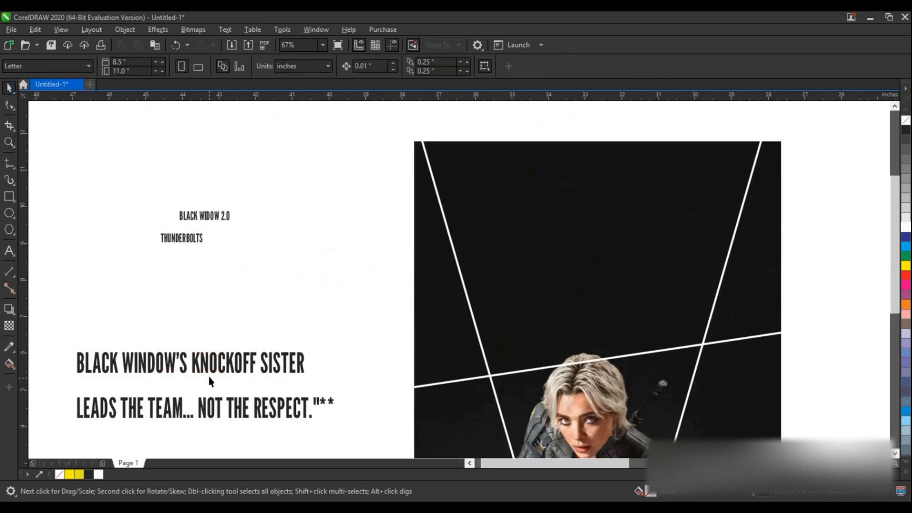
pyautogui.moveTo(210, 365); pyautogui.dragTo(604, 227)
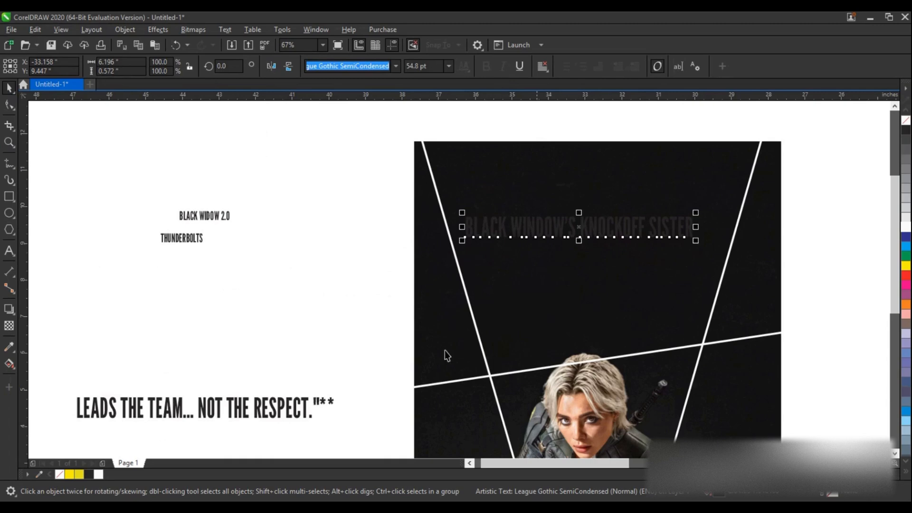
pyautogui.click(78, 474)
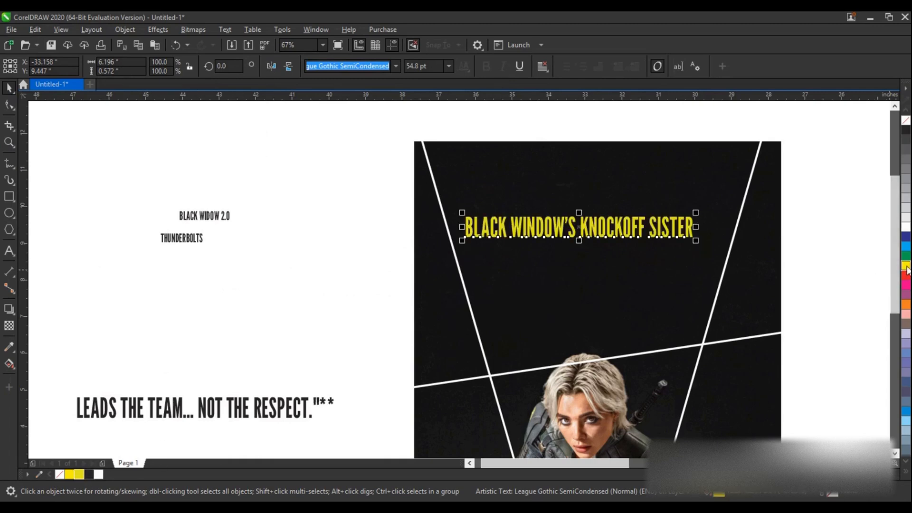
# Step: Break the yellow headline into two lines before "KNOCKOFF"
pyautogui.click(10, 252)
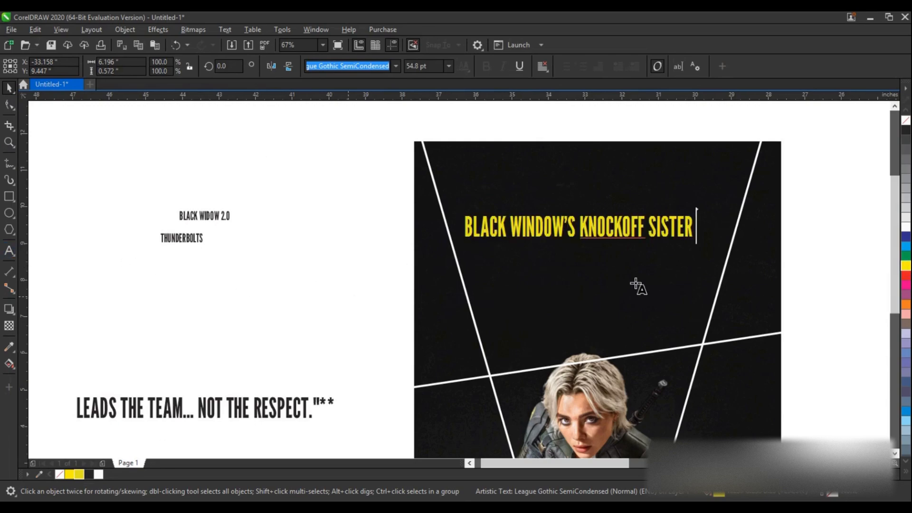
pyautogui.click(592, 229)
pyautogui.press('Left')
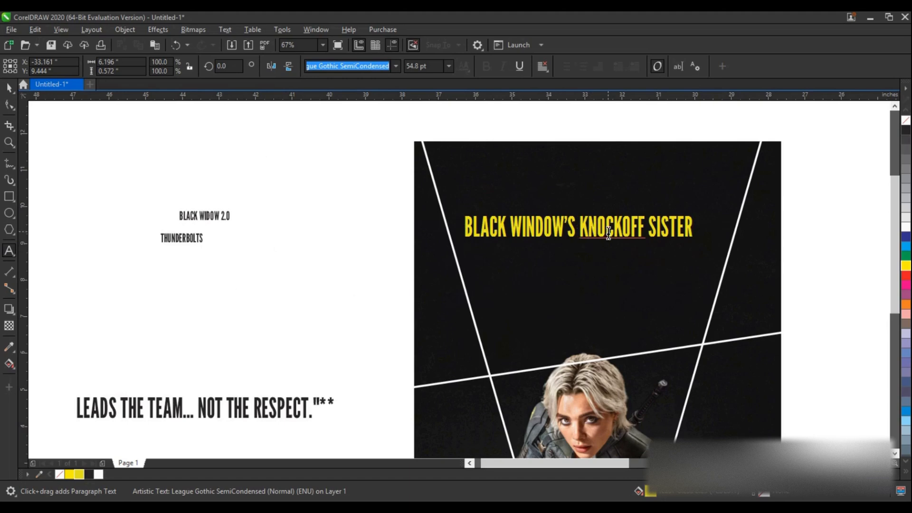
pyautogui.press('Return')
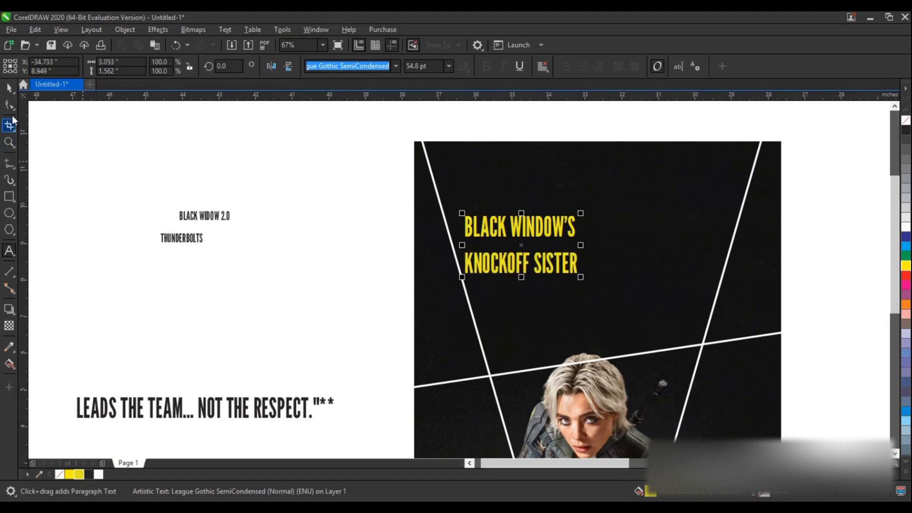
# Step: Tighten the headline's line spacing so the two-line text block is about 1.2 inches high
pyautogui.click(9, 105)
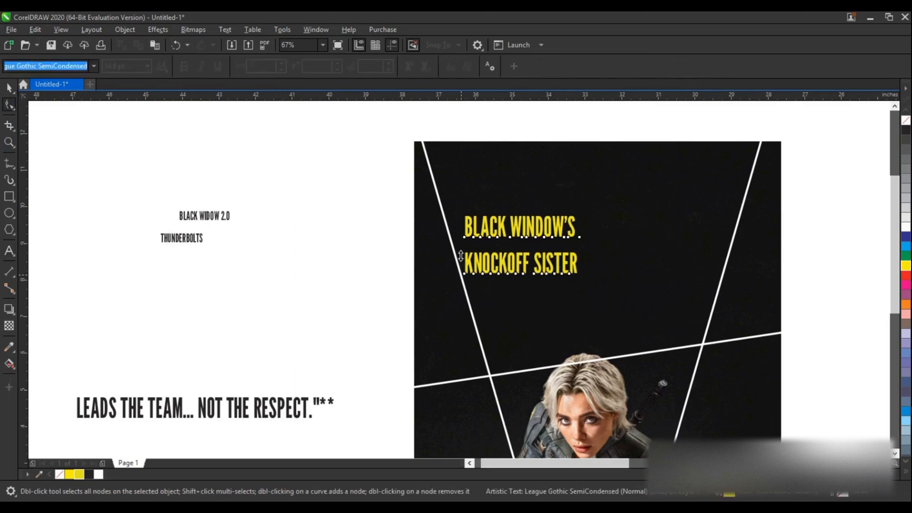
pyautogui.moveTo(460, 256); pyautogui.dragTo(460, 252)
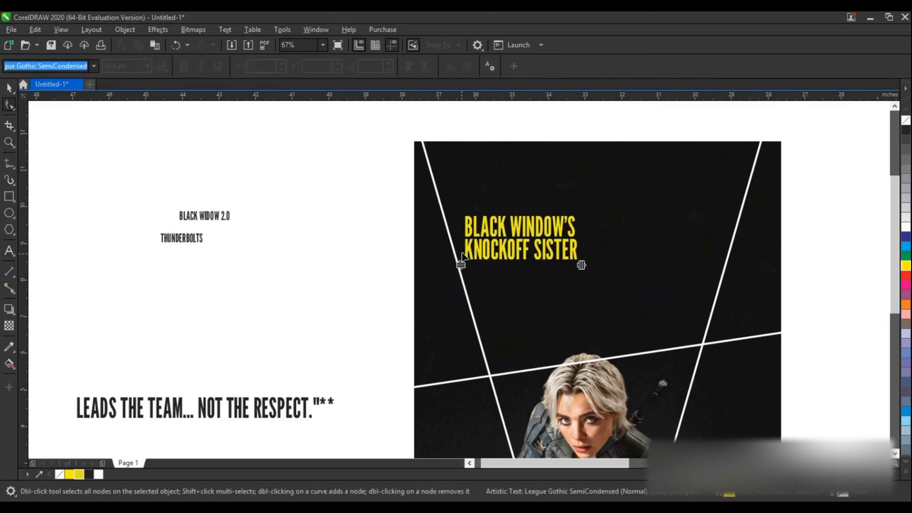
pyautogui.press('space')
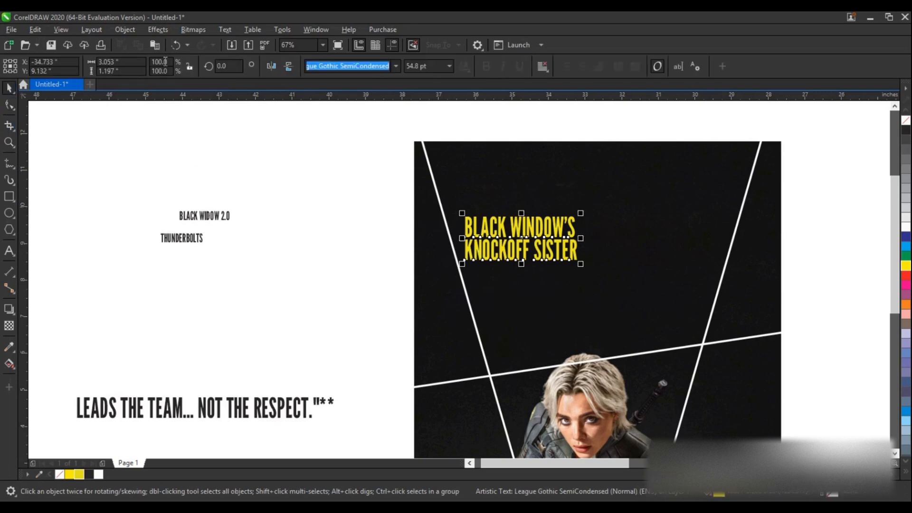
# Step: Convert the yellow two-line headline to curves and move it into the poster's upper-left corner
pyautogui.click(131, 33)
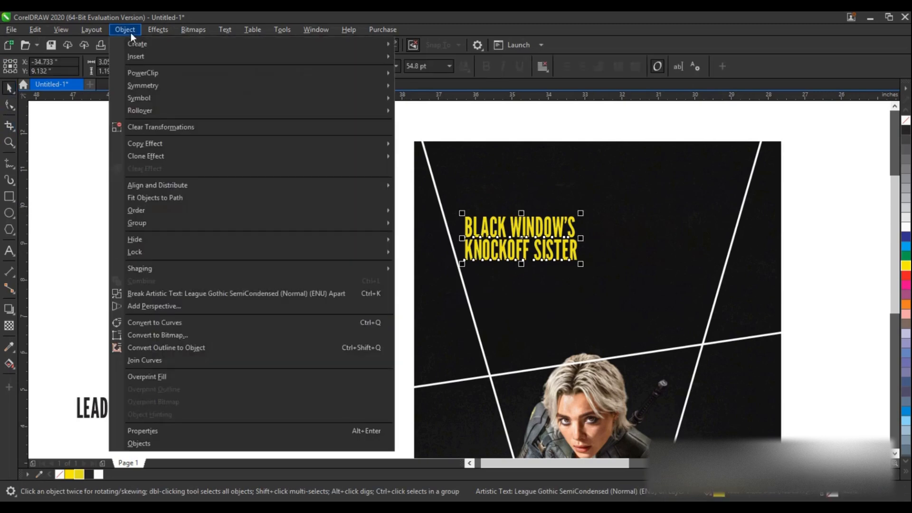
pyautogui.click(157, 321)
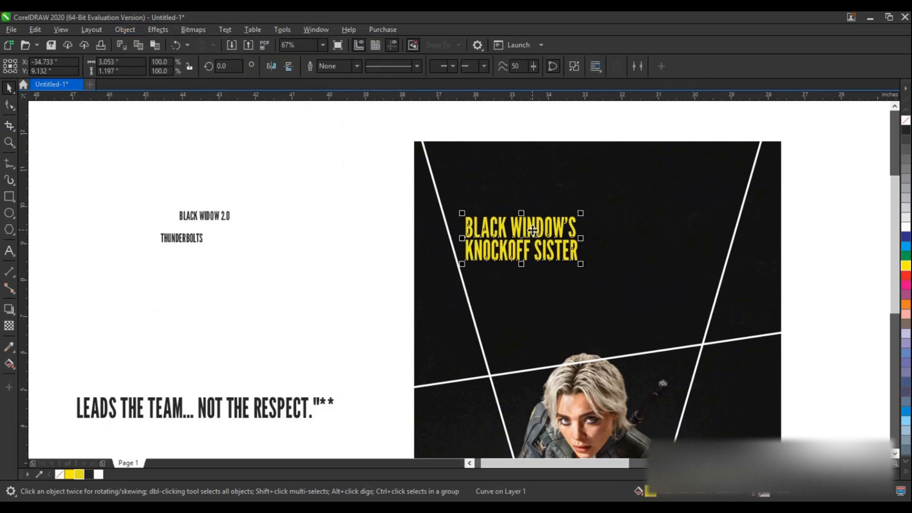
pyautogui.moveTo(533, 230); pyautogui.dragTo(494, 161)
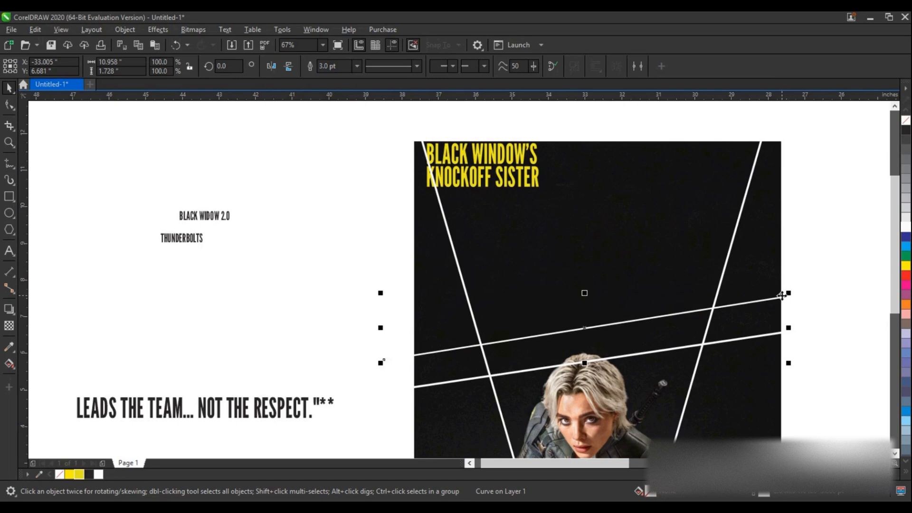
# Step: Add perspective to the yellow headline and stretch its corners to fill the area between the slanted side lines and the upper cross line
pyautogui.moveTo(782, 295); pyautogui.dragTo(782, 293)
pyautogui.click(513, 168)
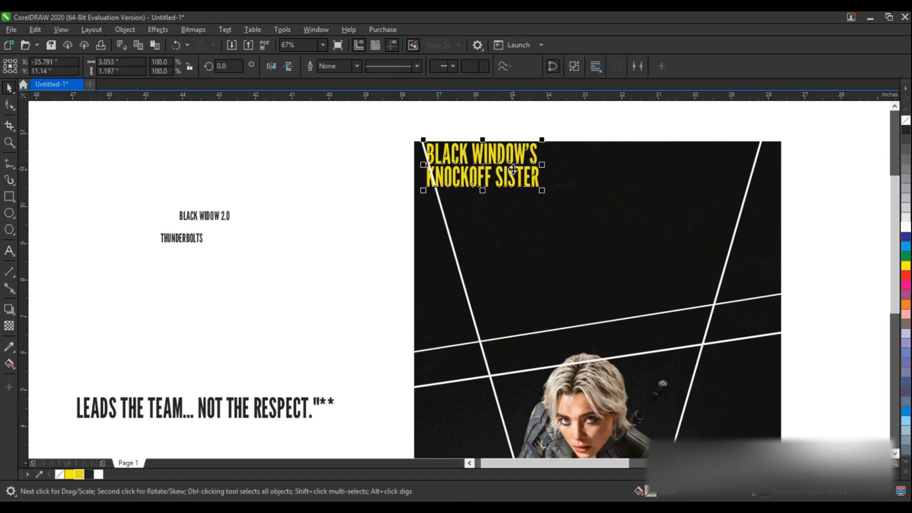
pyautogui.click(134, 30)
pyautogui.click(151, 306)
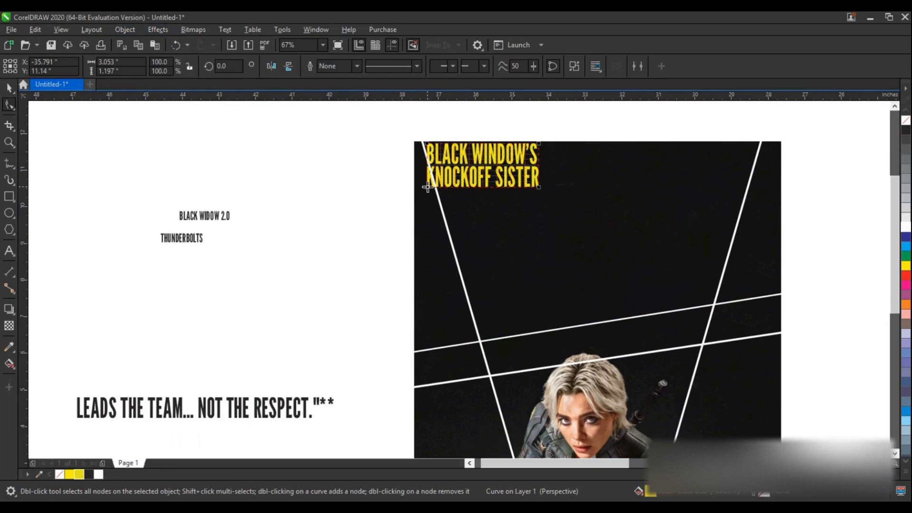
pyautogui.moveTo(427, 186); pyautogui.dragTo(479, 338)
pyautogui.moveTo(540, 188); pyautogui.dragTo(710, 298)
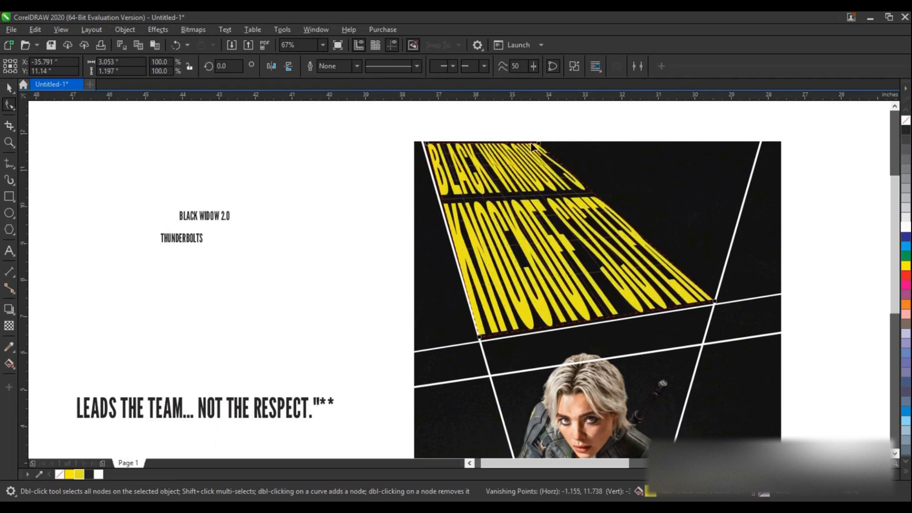
pyautogui.moveTo(539, 143); pyautogui.dragTo(757, 142)
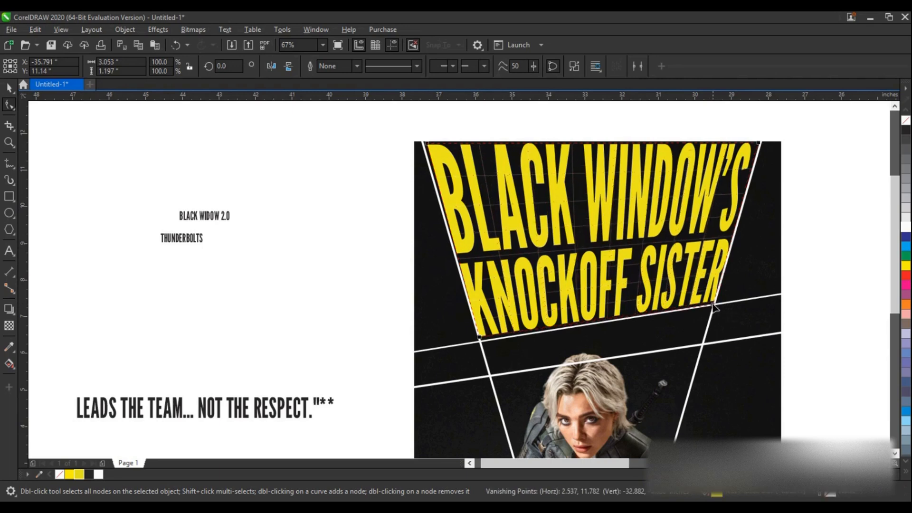
pyautogui.moveTo(713, 303); pyautogui.dragTo(713, 304)
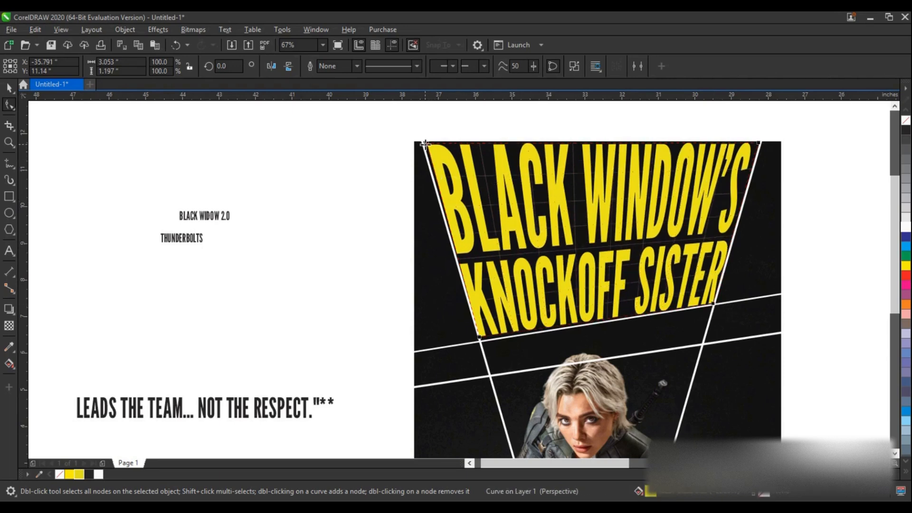
pyautogui.moveTo(480, 337); pyautogui.dragTo(484, 338)
pyautogui.moveTo(714, 304); pyautogui.dragTo(716, 302)
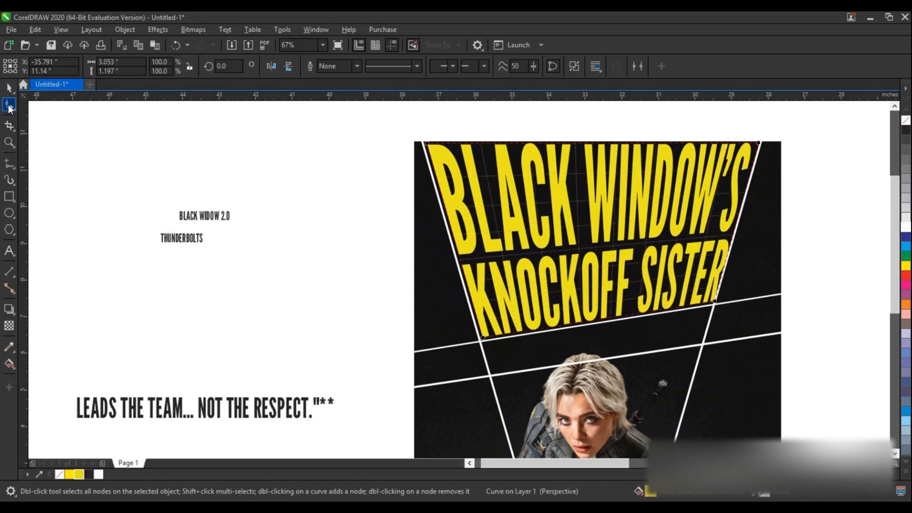
pyautogui.click(9, 89)
pyautogui.click(248, 152)
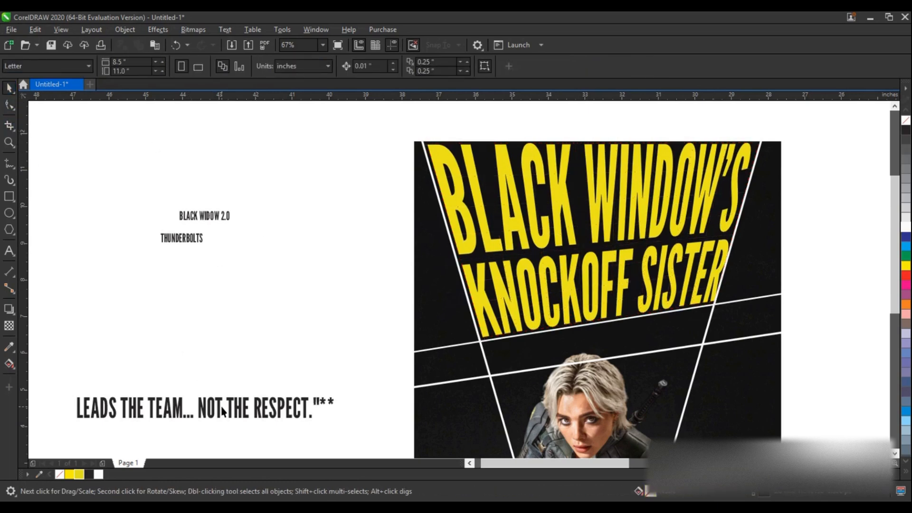
# Step: Remove the trailing punctuation and asterisks from the "LEADS THE TEAM... NOT THE RESPECT" text
pyautogui.click(242, 411)
pyautogui.click(8, 252)
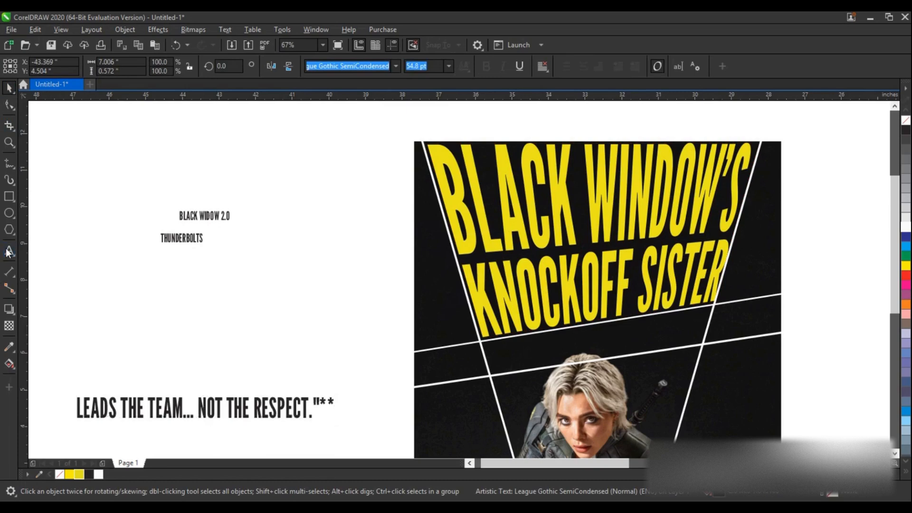
pyautogui.press('BackSpace')
pyautogui.press('BackSpace')
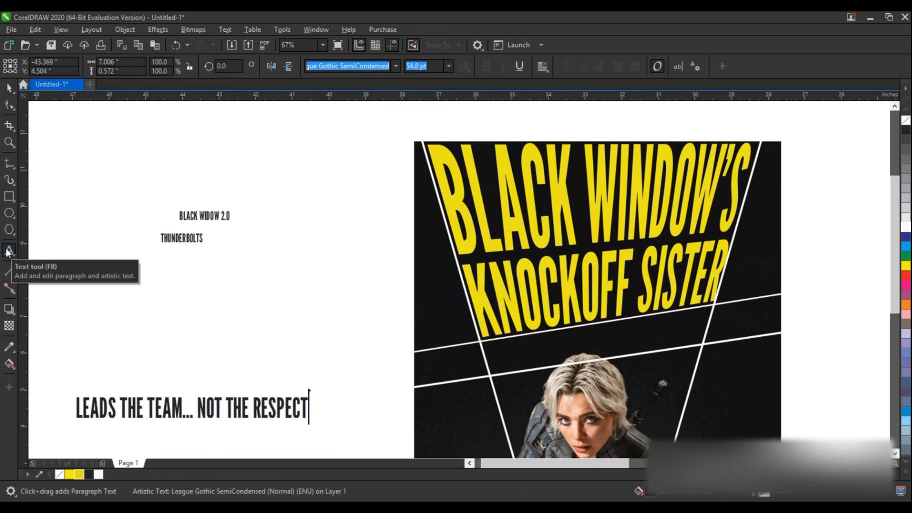
pyautogui.click(9, 89)
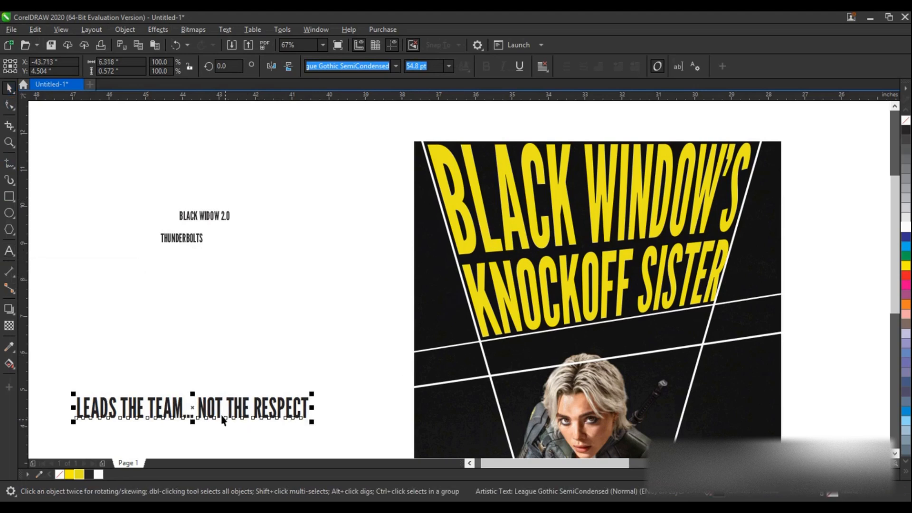
# Step: Place the tagline on the poster as white curves and fit it in perspective into the band between the two cross lines
pyautogui.moveTo(222, 419); pyautogui.dragTo(606, 362)
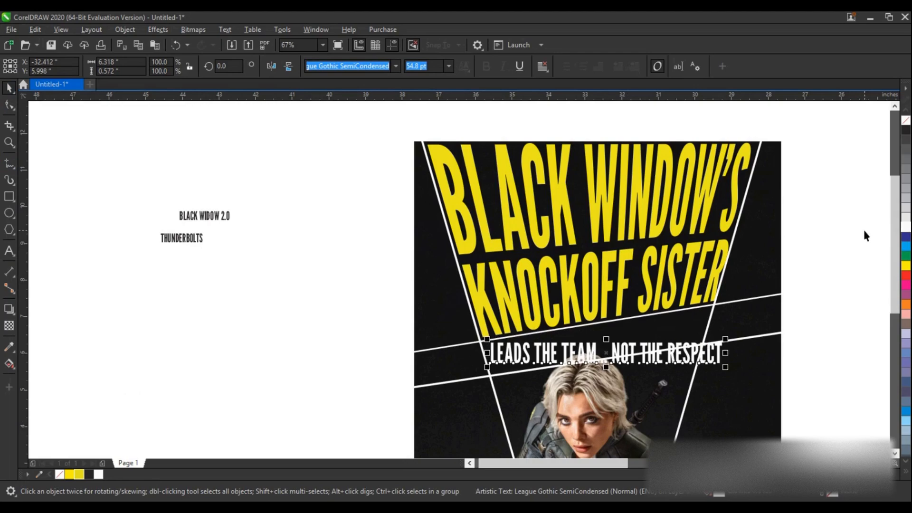
pyautogui.hotkey('ctrl', 'q')
pyautogui.click(125, 29)
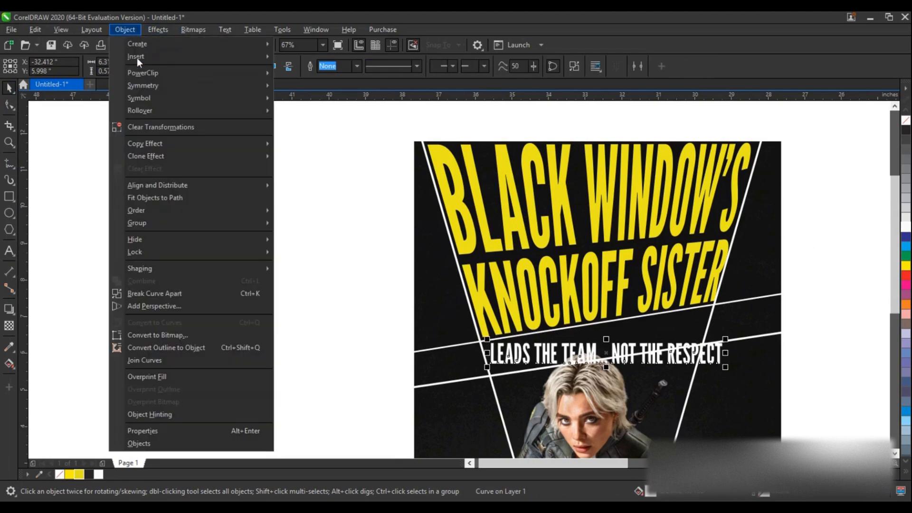
pyautogui.click(175, 306)
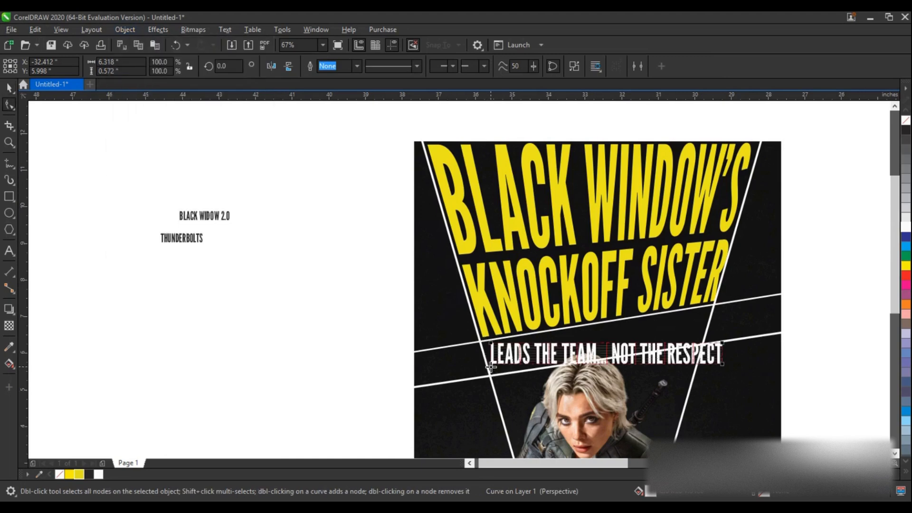
pyautogui.moveTo(490, 366); pyautogui.dragTo(484, 342)
pyautogui.moveTo(722, 342); pyautogui.dragTo(713, 305)
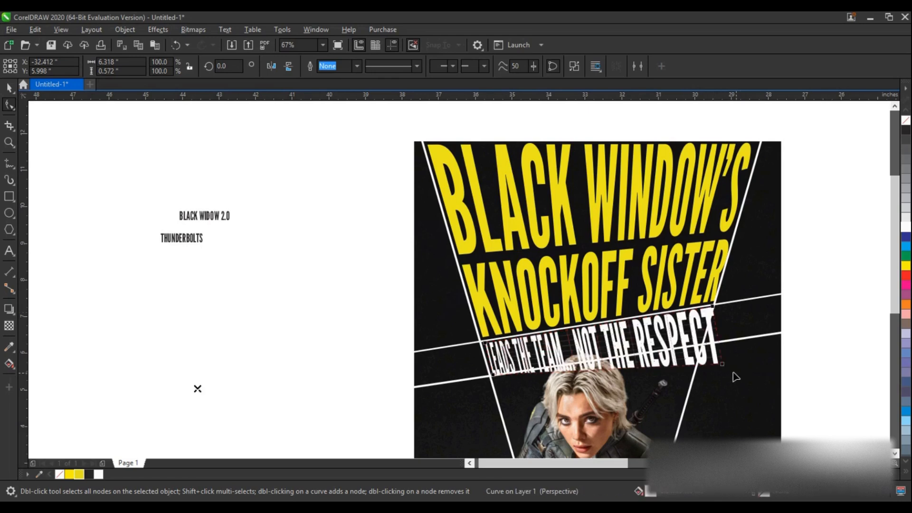
pyautogui.moveTo(724, 365); pyautogui.dragTo(701, 341)
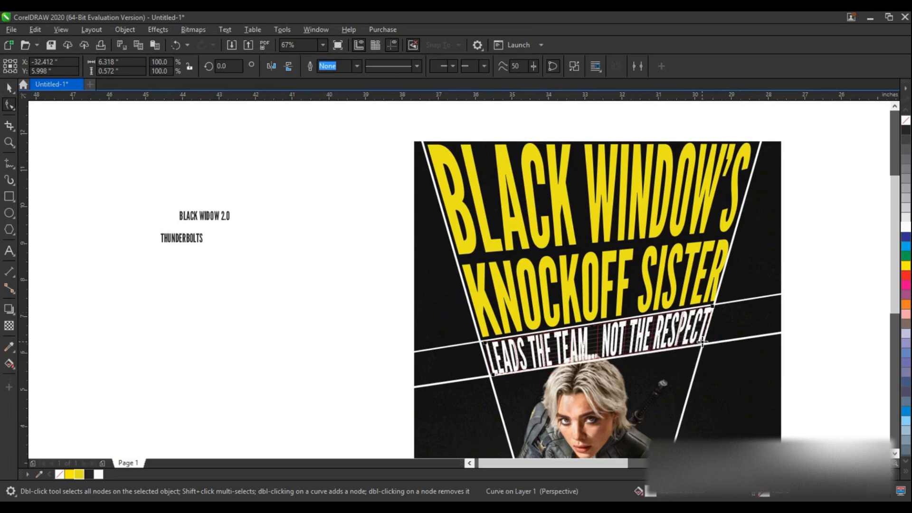
# Step: Try a small adjustment to the tagline's upper-right perspective corner and undo it
pyautogui.moveTo(714, 304); pyautogui.dragTo(710, 315)
pyautogui.click(711, 296)
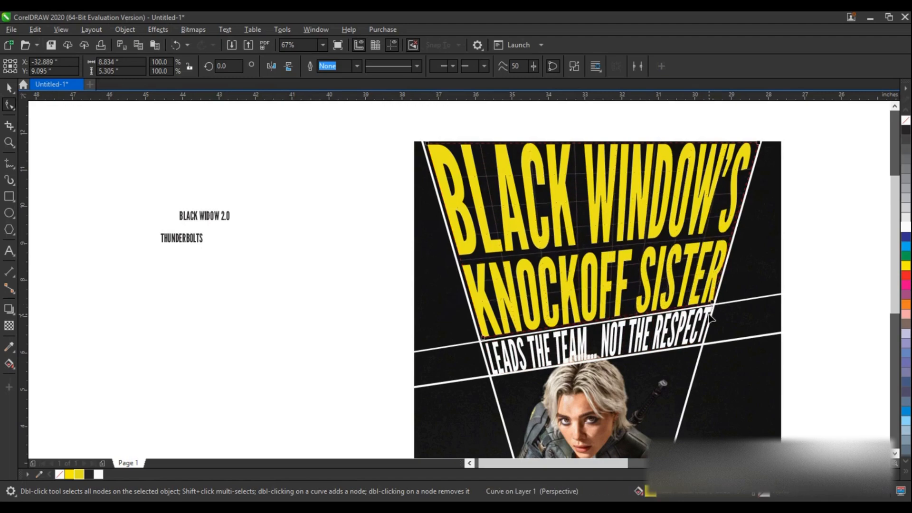
pyautogui.click(710, 313)
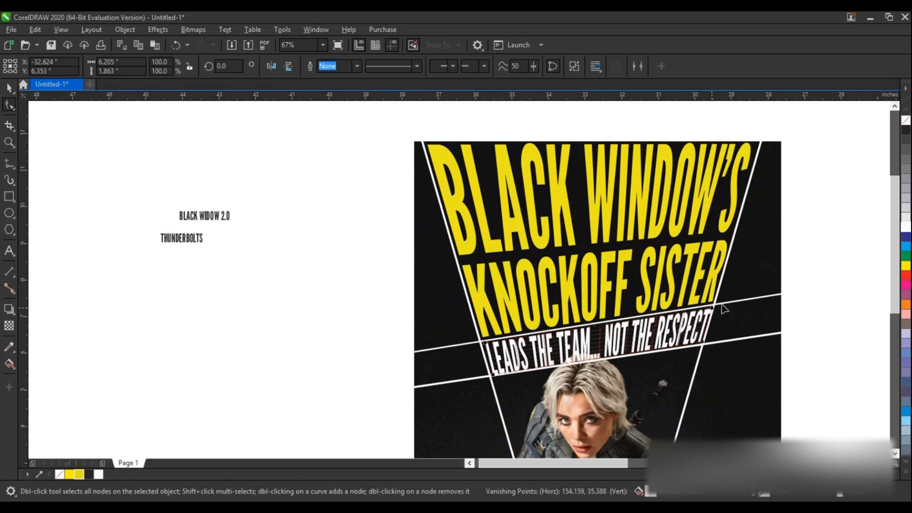
pyautogui.hotkey('ctrl', 'z')
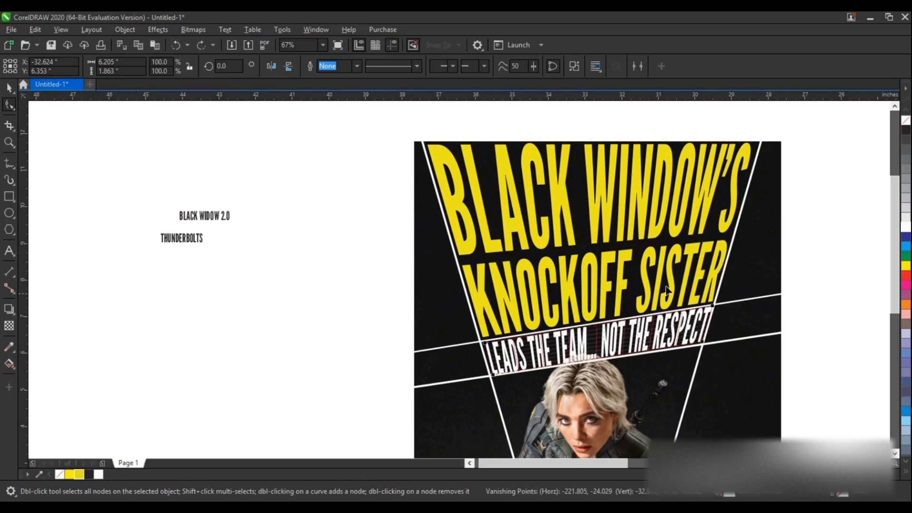
# Step: Delete the combined white guide lines and the extra cross line from the poster
pyautogui.click(9, 89)
pyautogui.click(244, 292)
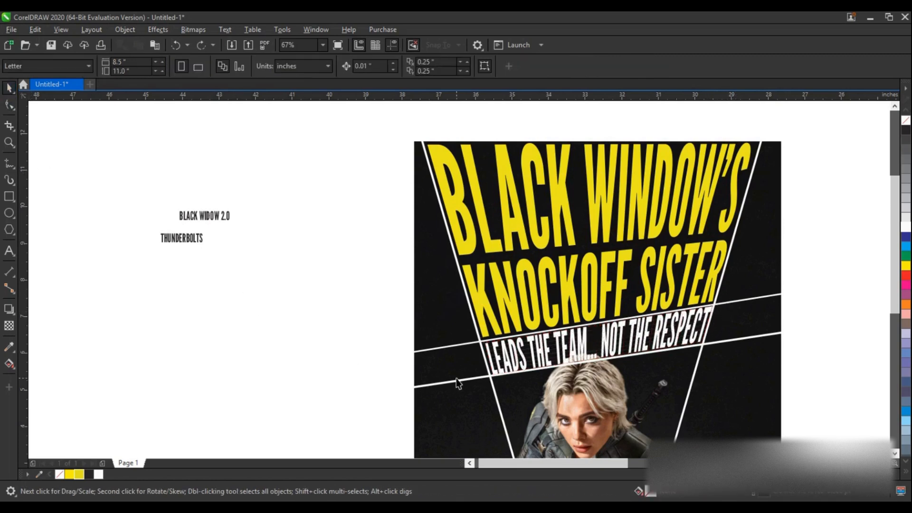
pyautogui.click(447, 383)
pyautogui.press('Delete')
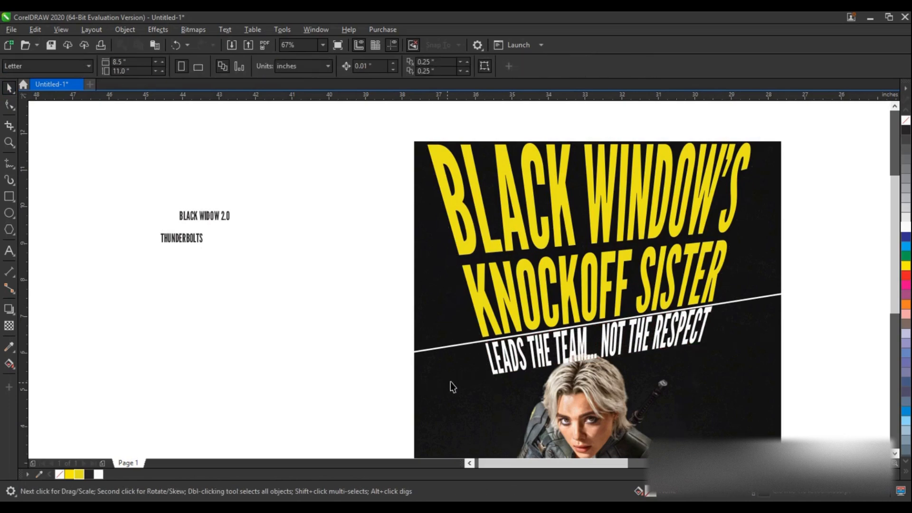
pyautogui.click(451, 352)
pyautogui.press('Delete')
pyautogui.click(579, 395)
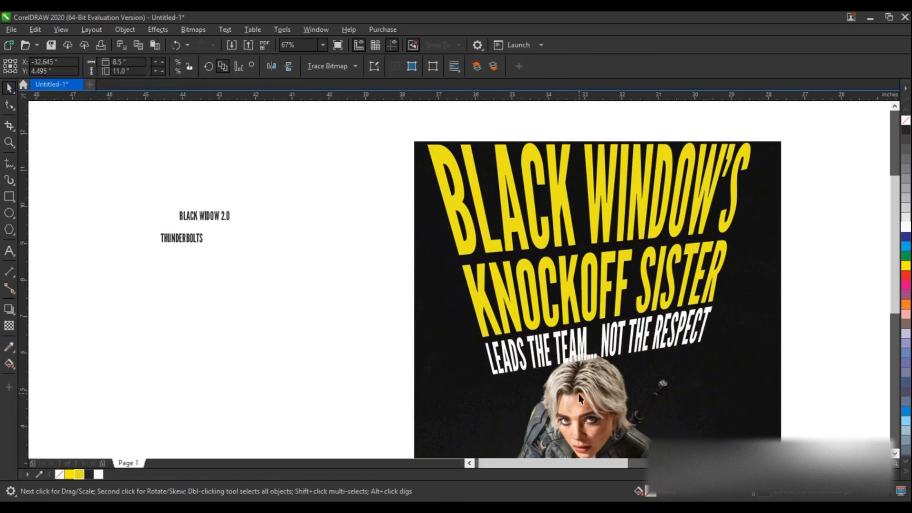
pyautogui.press('Escape')
# Step: Place one of the brush strokes from below the Marvel Studios logo across the poster's right edge and fill it white
pyautogui.scroll(-3, 501, 304)
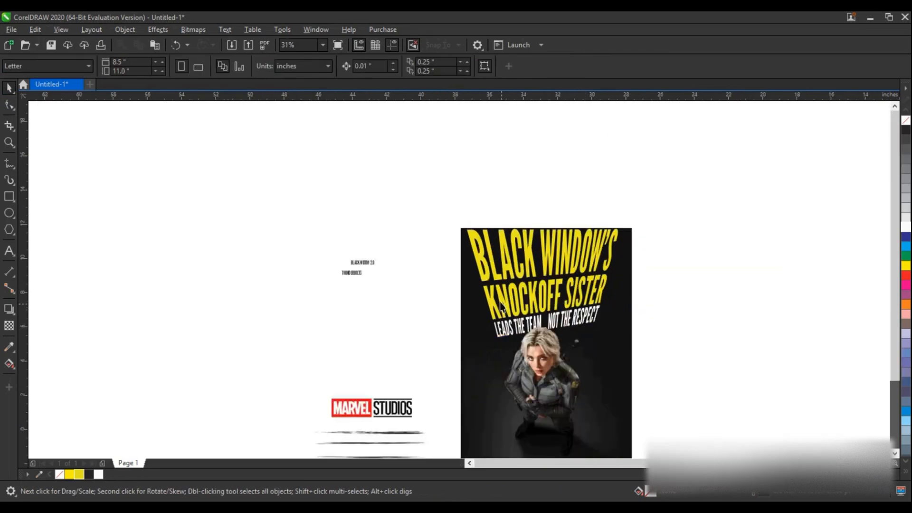
pyautogui.press('F4')
pyautogui.moveTo(326, 449)
pyautogui.mouseDown()
pyautogui.moveTo(588, 298)
pyautogui.moveTo(684, 184)
pyautogui.mouseUp()
pyautogui.hotkey('shift', 'F2')
pyautogui.scroll(-2, 623, 197)
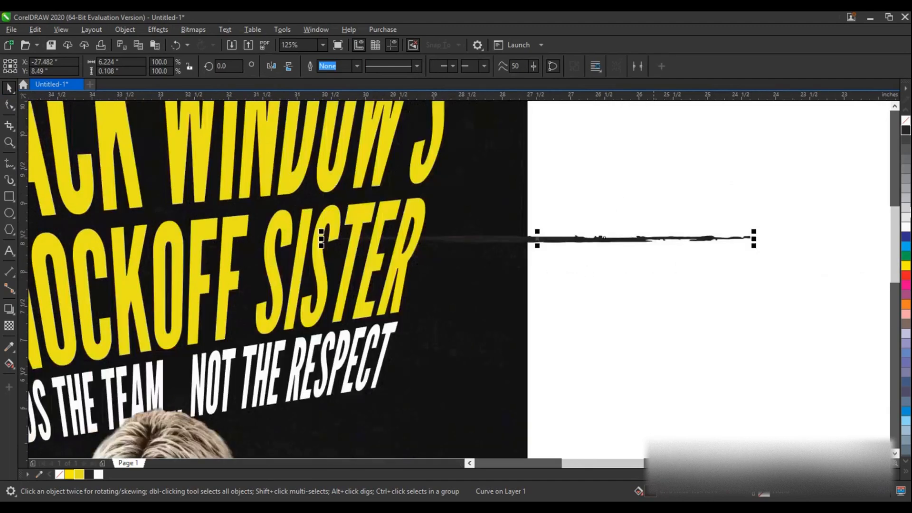
pyautogui.click(906, 227)
pyautogui.scroll(-1, 511, 252)
pyautogui.click(513, 250)
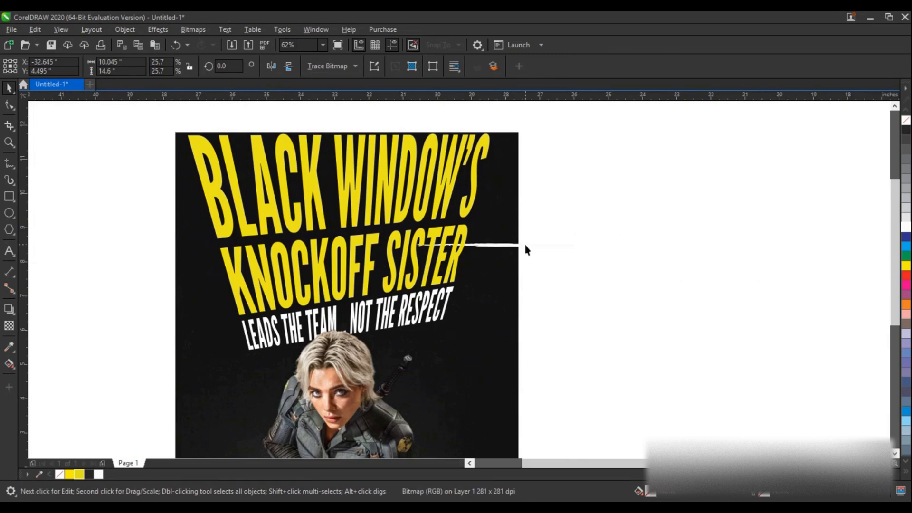
# Step: Scale down the white brush stroke, rotate it to the headline's slant and place it along the headline's right edge
pyautogui.click(523, 244)
pyautogui.click(523, 245)
pyautogui.moveTo(634, 244); pyautogui.dragTo(551, 163)
pyautogui.click(537, 199)
pyautogui.moveTo(532, 198); pyautogui.dragTo(488, 184)
pyautogui.moveTo(506, 122); pyautogui.dragTo(498, 151)
pyautogui.moveTo(485, 196); pyautogui.dragTo(488, 182)
pyautogui.hotkey('ctrl', 'z')
pyautogui.click(483, 197)
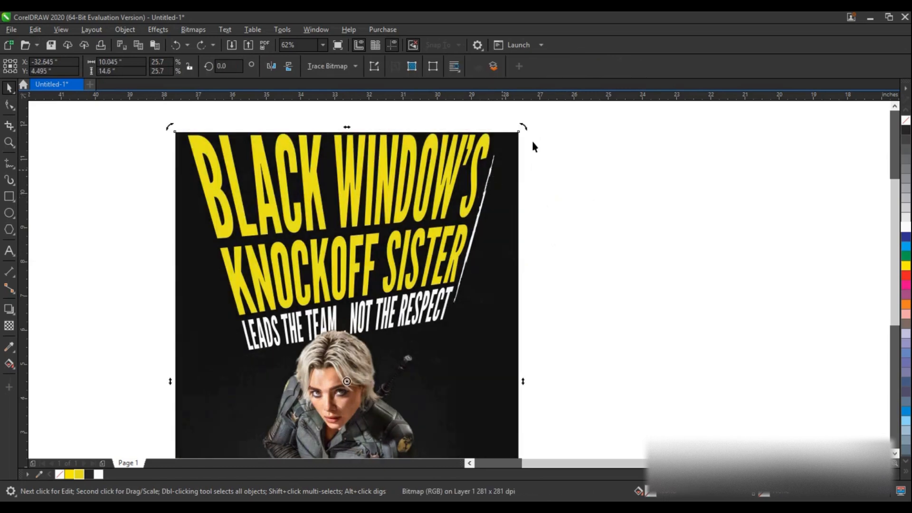
# Step: Add a copy of the slanted brush stroke shifted toward the poster's upper-right corner
pyautogui.click(474, 233)
pyautogui.moveTo(474, 234); pyautogui.dragTo(504, 126)
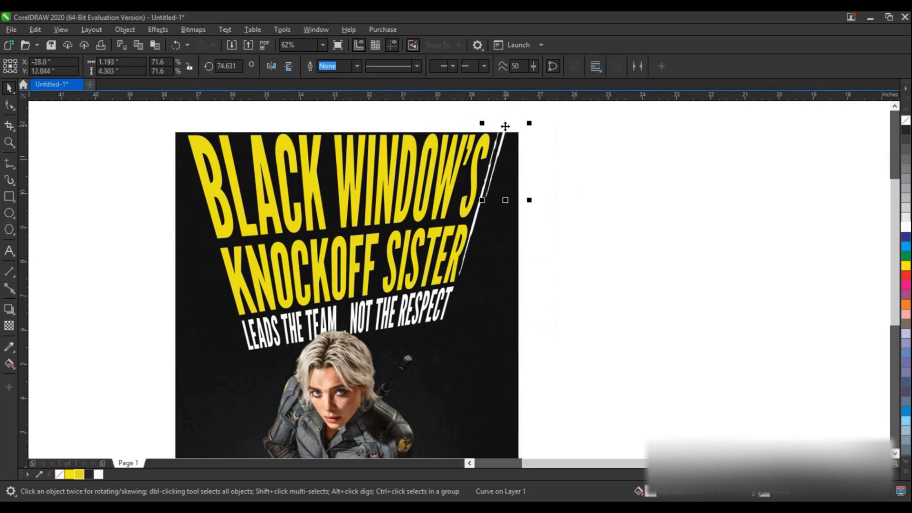
pyautogui.click(587, 117)
# Step: Rotate the small brush stroke at the poster's left edge to the opposite slant and move it beside the headline
pyautogui.click(165, 262)
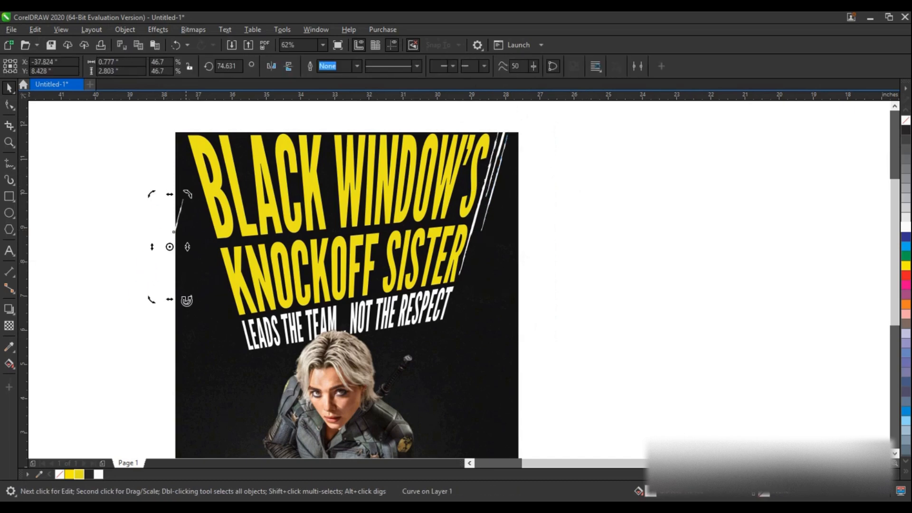
pyautogui.moveTo(187, 301); pyautogui.dragTo(208, 284)
pyautogui.click(108, 285)
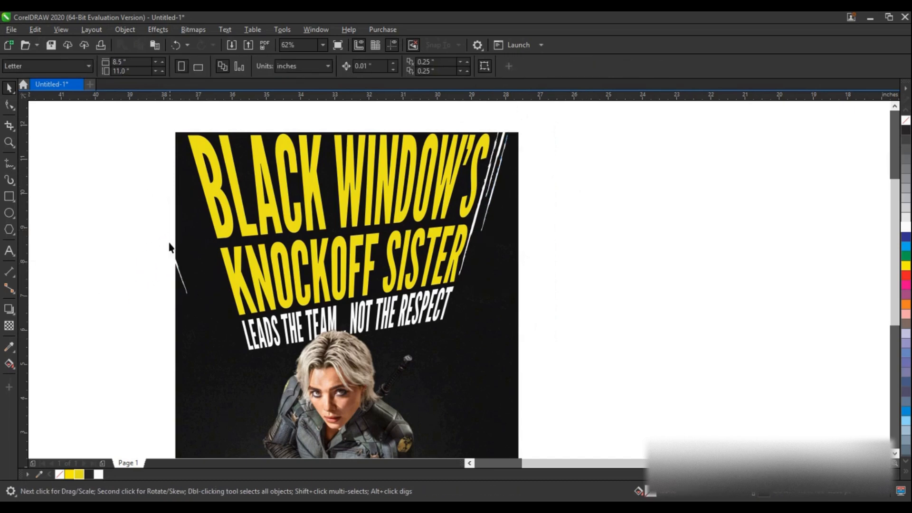
pyautogui.moveTo(167, 244); pyautogui.dragTo(210, 242)
pyautogui.click(211, 242)
pyautogui.moveTo(232, 295); pyautogui.dragTo(230, 300)
pyautogui.click(136, 281)
# Step: Enlarge the stroke left of the headline and fine-tune its position and angle along the letters' edge
pyautogui.moveTo(205, 224); pyautogui.dragTo(201, 216)
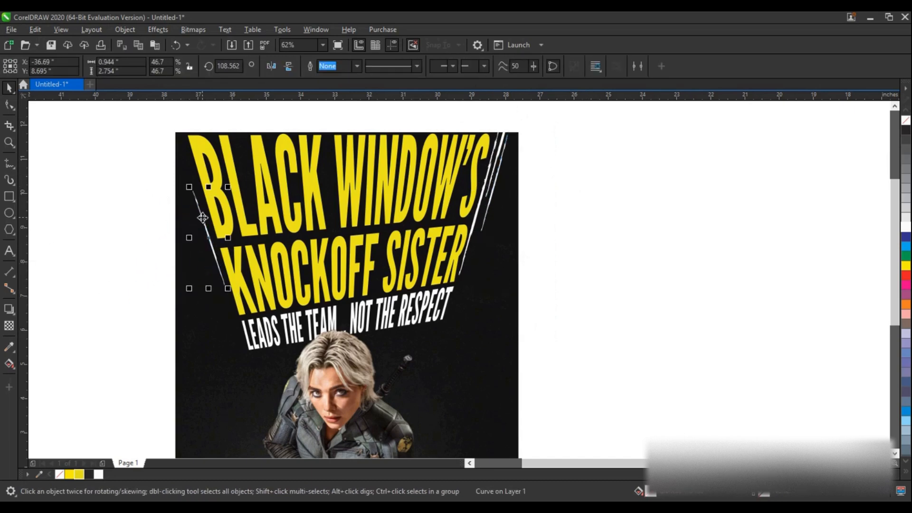
pyautogui.moveTo(228, 187); pyautogui.dragTo(234, 167)
pyautogui.moveTo(213, 230); pyautogui.dragTo(209, 233)
pyautogui.click(210, 233)
pyautogui.moveTo(231, 293); pyautogui.dragTo(230, 294)
pyautogui.click(191, 279)
pyautogui.moveTo(213, 245); pyautogui.dragTo(415, 228)
pyautogui.rightClick(250, 252)
pyautogui.click(907, 472)
pyautogui.click(894, 342)
pyautogui.rightClick(370, 216)
pyautogui.rightClick(415, 229)
pyautogui.click(601, 231)
# Step: Move the Marvel Studios logo onto the lower part of the poster over the woman's legs and make "STUDIOS" white
pyautogui.scroll(-2, 634, 236)
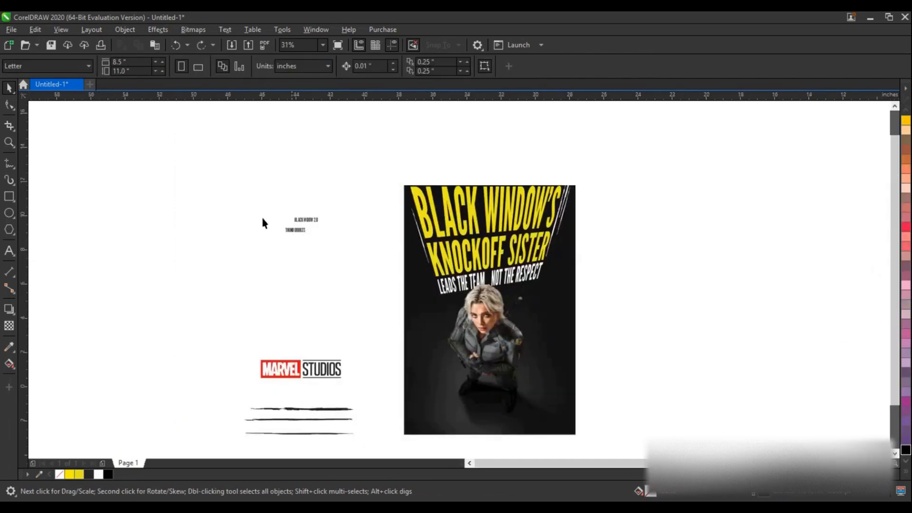
pyautogui.moveTo(262, 358); pyautogui.dragTo(473, 388)
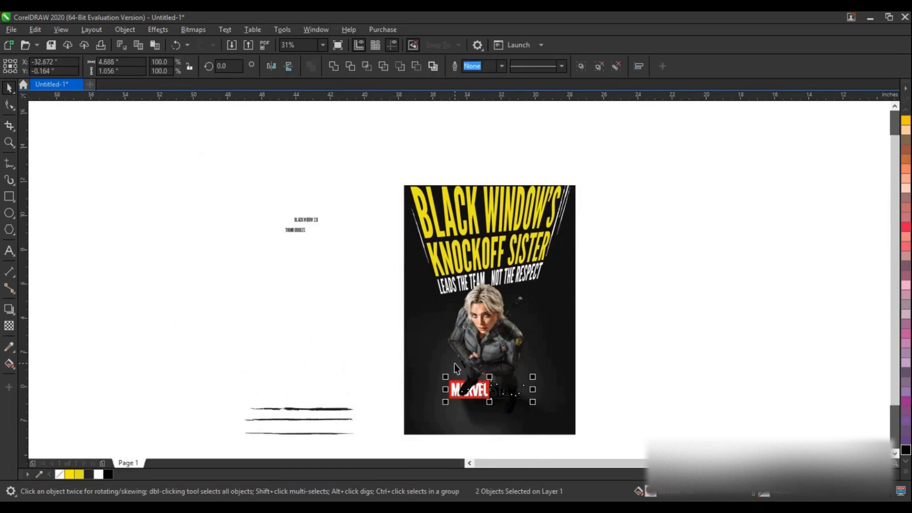
pyautogui.hotkey('shift', 'F2')
pyautogui.scroll(-1, 433, 338)
pyautogui.scroll(-1, 489, 350)
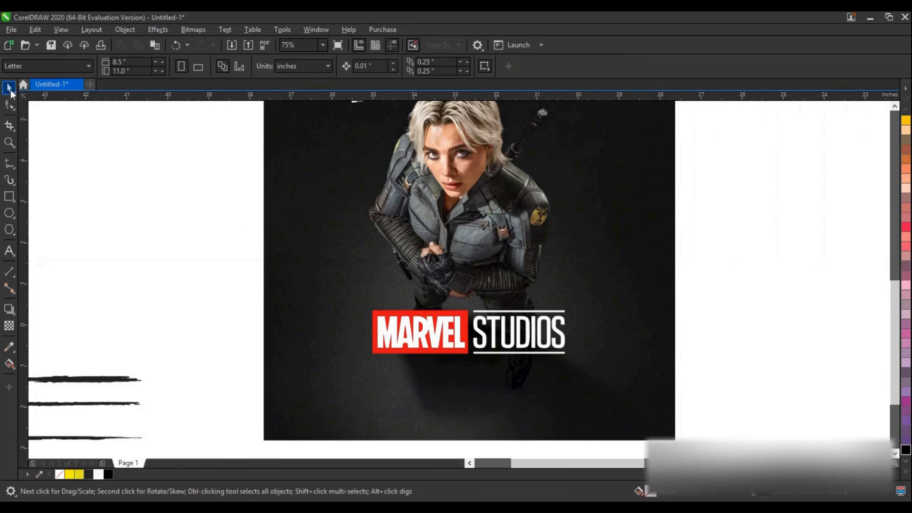
# Step: Shrink the Marvel Studios logo and move the THUNDERBOLTS and BLACK WIDOW 2.0 texts onto the poster's lower-left area
pyautogui.moveTo(568, 357); pyautogui.dragTo(466, 369)
pyautogui.scroll(-1, 587, 319)
pyautogui.click(282, 125)
pyautogui.moveTo(280, 114); pyautogui.dragTo(331, 144)
pyautogui.moveTo(298, 134); pyautogui.dragTo(453, 354)
pyautogui.moveTo(370, 264); pyautogui.dragTo(675, 393)
pyautogui.hotkey('shift', 'F2')
pyautogui.scroll(-1, 594, 331)
pyautogui.press('Escape')
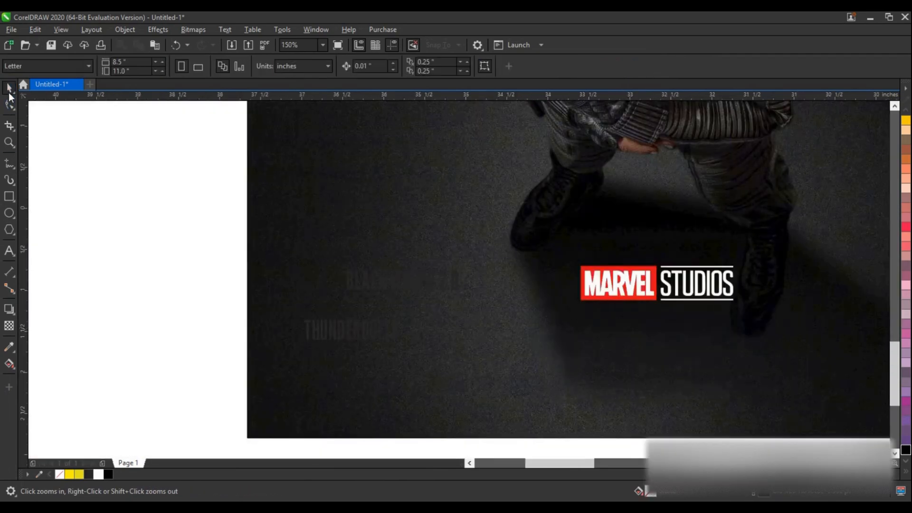
# Step: Fill the THUNDERBOLTS text with yellow, enlarge it to about 67 pt and place it centered beneath the Marvel Studios logo
pyautogui.click(9, 90)
pyautogui.click(337, 329)
pyautogui.click(80, 473)
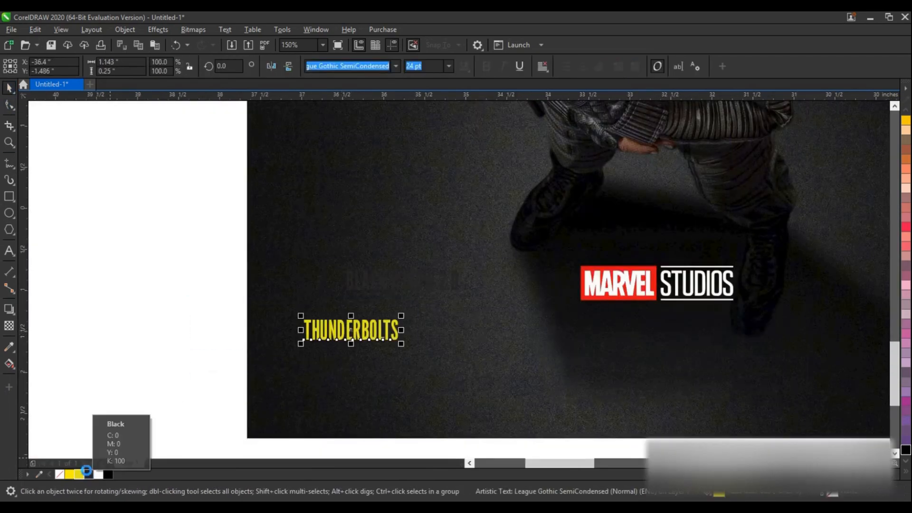
pyautogui.moveTo(400, 343); pyautogui.dragTo(599, 398)
pyautogui.moveTo(442, 350); pyautogui.dragTo(649, 338)
pyautogui.moveTo(793, 374); pyautogui.dragTo(782, 371)
pyautogui.moveTo(690, 339); pyautogui.dragTo(690, 343)
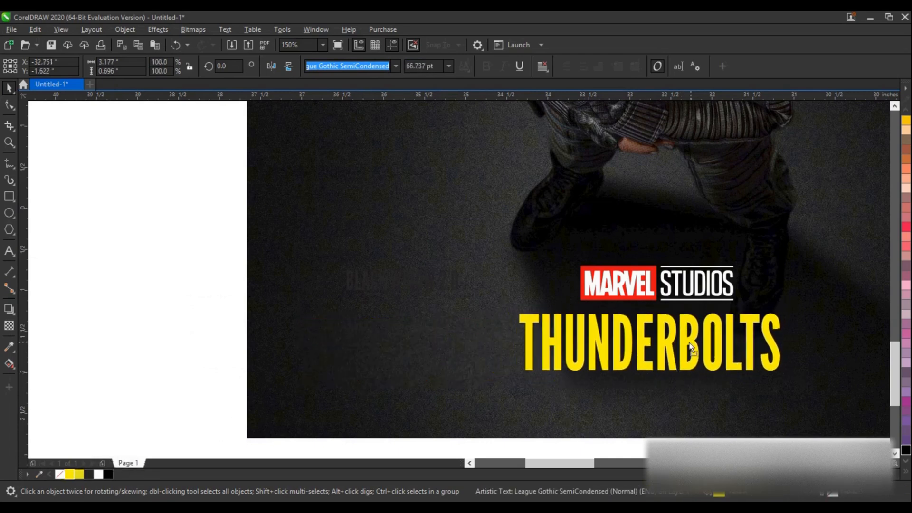
# Step: Make the BLACK WIDOW 2.0 text white, rotate it to read vertically downward and place it to the right of the woman's shoulder
pyautogui.click(333, 278)
pyautogui.click(346, 280)
pyautogui.click(98, 473)
pyautogui.click(448, 295)
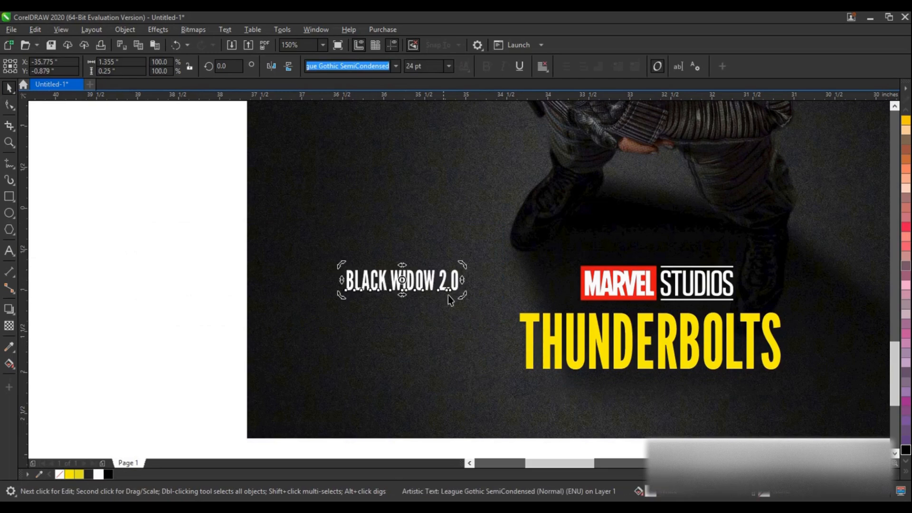
pyautogui.moveTo(462, 295); pyautogui.dragTo(388, 336)
pyautogui.scroll(-1, 368, 298)
pyautogui.moveTo(384, 299); pyautogui.dragTo(617, 174)
pyautogui.click(637, 178)
pyautogui.hotkey('shift', 'F2')
pyautogui.press('Escape')
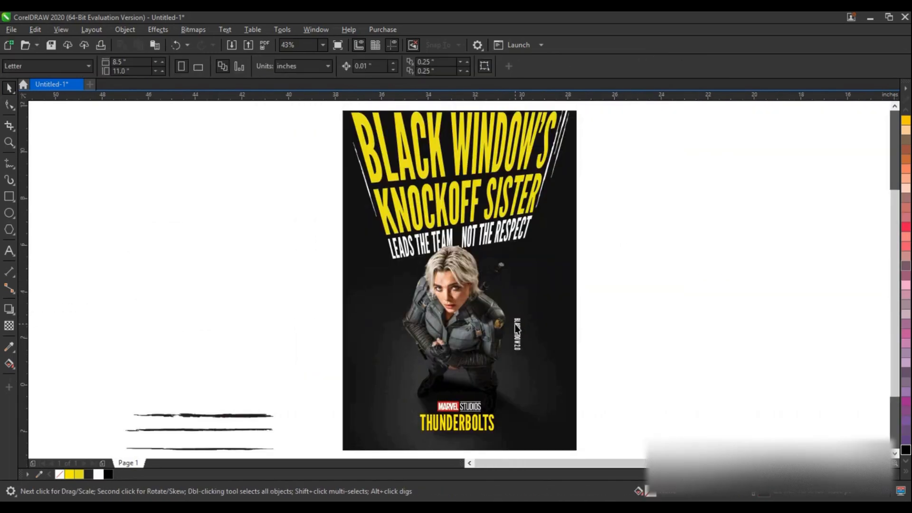
pyautogui.moveTo(517, 325); pyautogui.dragTo(518, 309)
# Step: Place a copy of the thinnest brush stroke near the poster's right edge, rotate it to 270° and fill it white
pyautogui.moveTo(218, 448)
pyautogui.mouseDown()
pyautogui.moveTo(639, 326)
pyautogui.moveTo(584, 325)
pyautogui.mouseUp()
pyautogui.rightClick(584, 325)
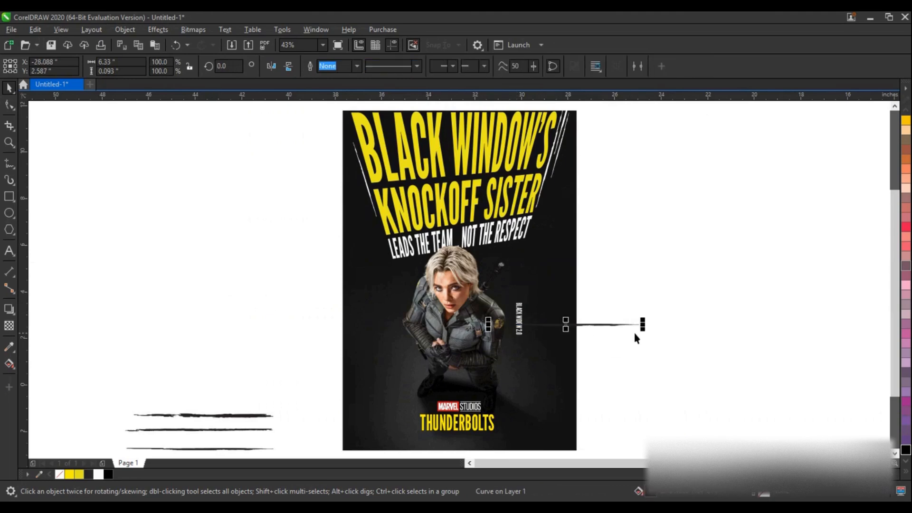
pyautogui.click(617, 325)
pyautogui.moveTo(643, 326); pyautogui.dragTo(566, 403)
pyautogui.click(98, 474)
pyautogui.click(565, 271)
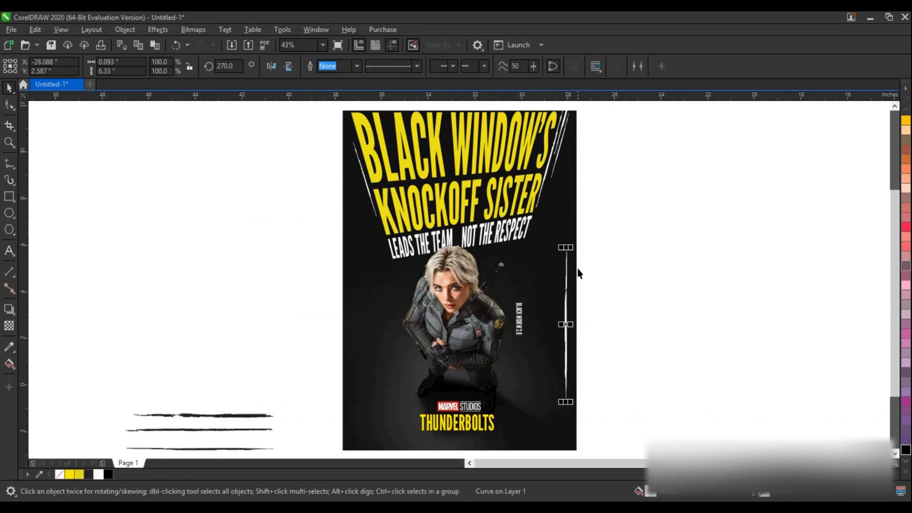
# Step: Shrink the vertical white stroke to about 0.94 in long and position it along the right side of the BLACK WIDOW 2.0 text
pyautogui.moveTo(570, 248); pyautogui.dragTo(570, 311)
pyautogui.moveTo(563, 357); pyautogui.dragTo(523, 311)
pyautogui.hotkey('shift', 'F2')
pyautogui.moveTo(466, 108); pyautogui.dragTo(470, 219)
pyautogui.moveTo(460, 280); pyautogui.dragTo(455, 274)
pyautogui.moveTo(456, 204); pyautogui.dragTo(455, 249)
pyautogui.moveTo(456, 279); pyautogui.dragTo(453, 236)
# Step: Add a shortened copy of the stroke below it beside "2.0" and adjust both strokes' spacing along the text
pyautogui.moveTo(453, 243); pyautogui.dragTo(457, 346)
pyautogui.rightClick(458, 346)
pyautogui.moveTo(453, 312); pyautogui.dragTo(455, 353)
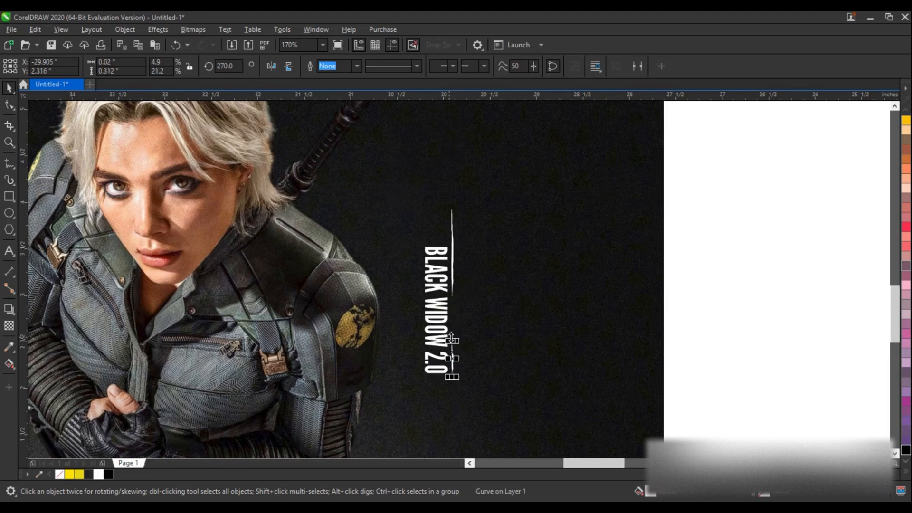
pyautogui.keyDown('shift'); pyautogui.click(452, 289); pyautogui.keyUp('shift')
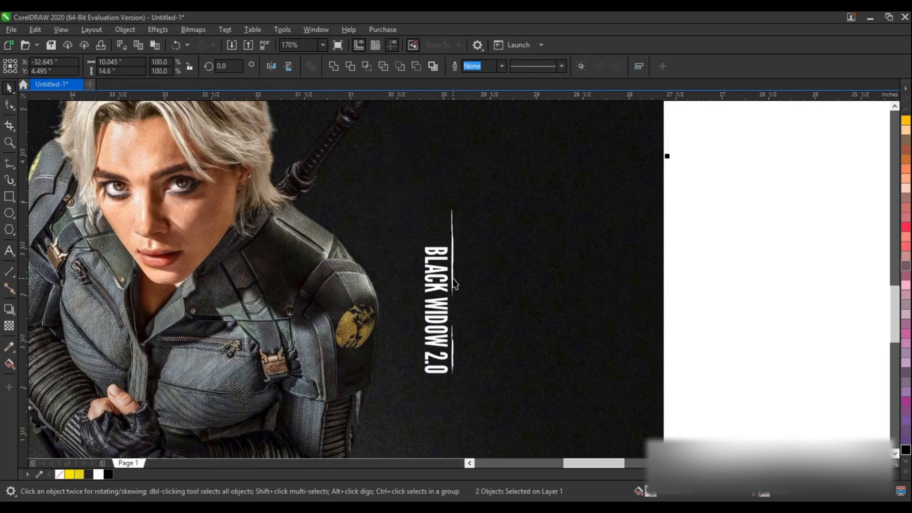
pyautogui.click(453, 285)
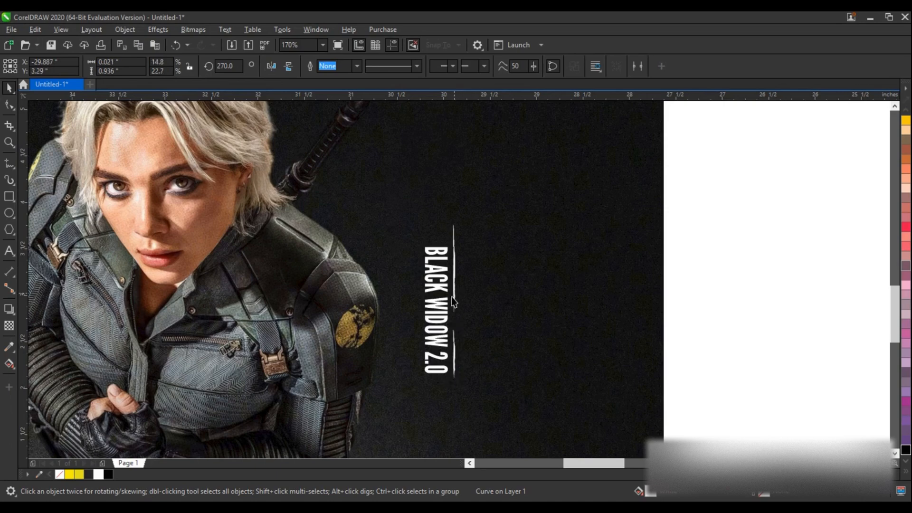
# Step: Copy the longer white stroke to the left side of the vertical BLACK WIDOW 2.0 text
pyautogui.moveTo(455, 299); pyautogui.dragTo(421, 340)
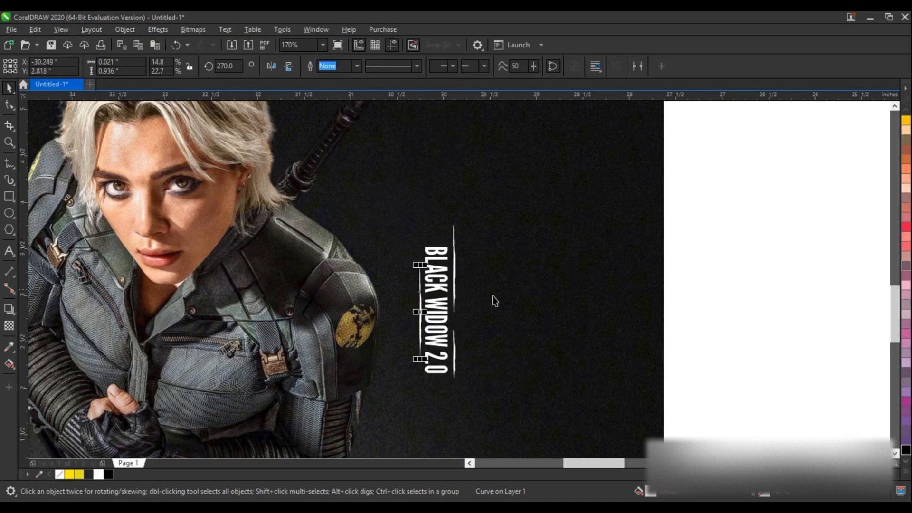
pyautogui.click(678, 254)
pyautogui.scroll(-5, 660, 238)
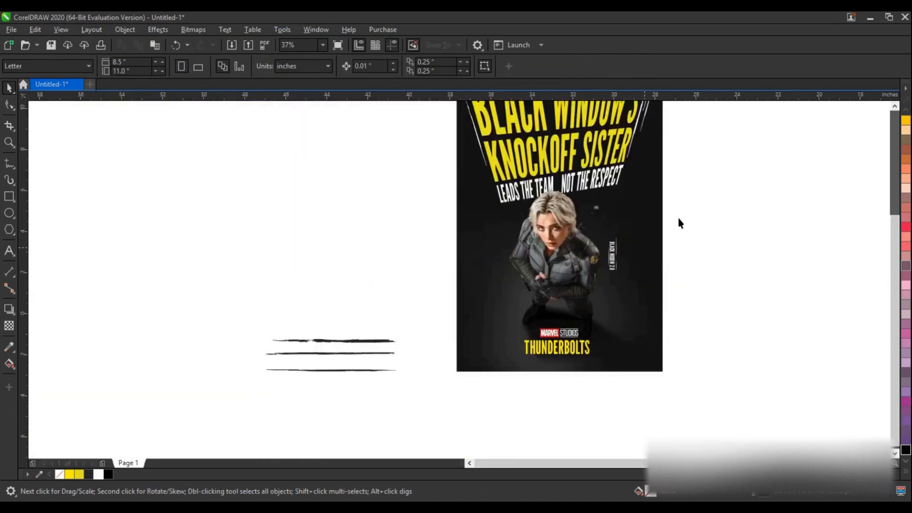
# Step: Delete the three leftover black brush strokes lying outside the poster
pyautogui.click(645, 282)
pyautogui.scroll(1, 249, 386)
pyautogui.moveTo(82, 366)
pyautogui.mouseDown()
pyautogui.moveTo(244, 451)
pyautogui.moveTo(309, 452)
pyautogui.mouseUp()
pyautogui.press('Delete')
pyautogui.click(552, 387)
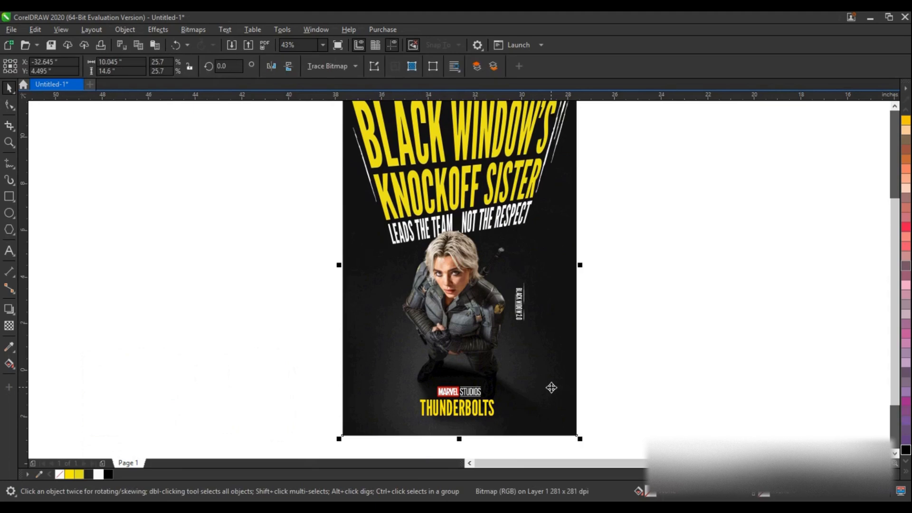
pyautogui.click(616, 354)
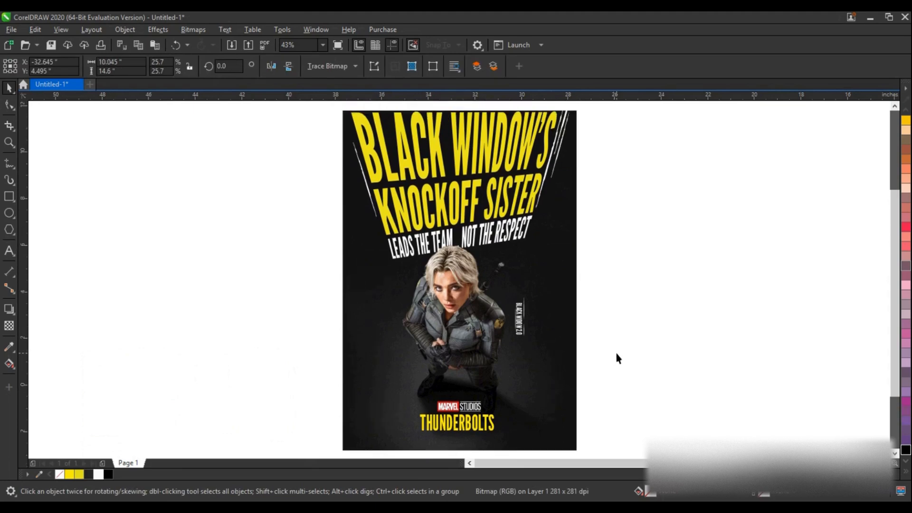
# Step: Zoom to the whole poster and preview the finished design full screen
pyautogui.click(9, 143)
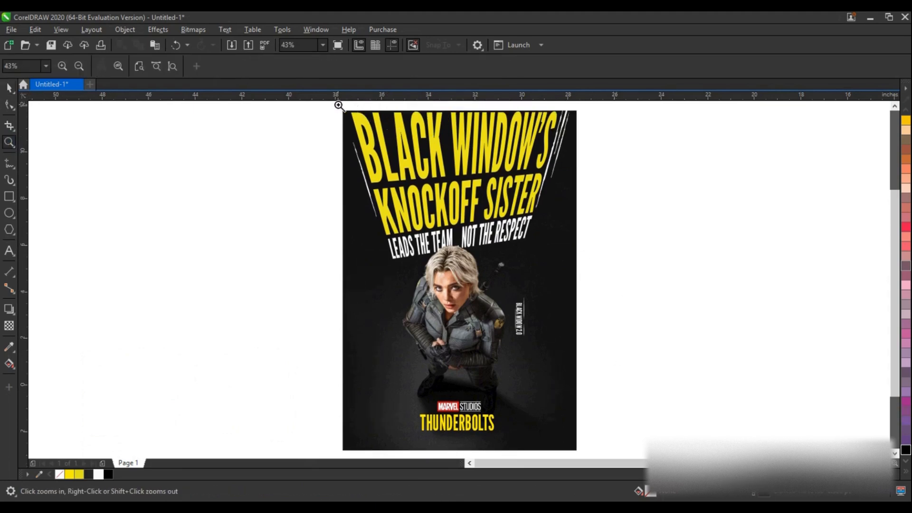
pyautogui.moveTo(338, 105); pyautogui.dragTo(578, 441)
pyautogui.press('F9')
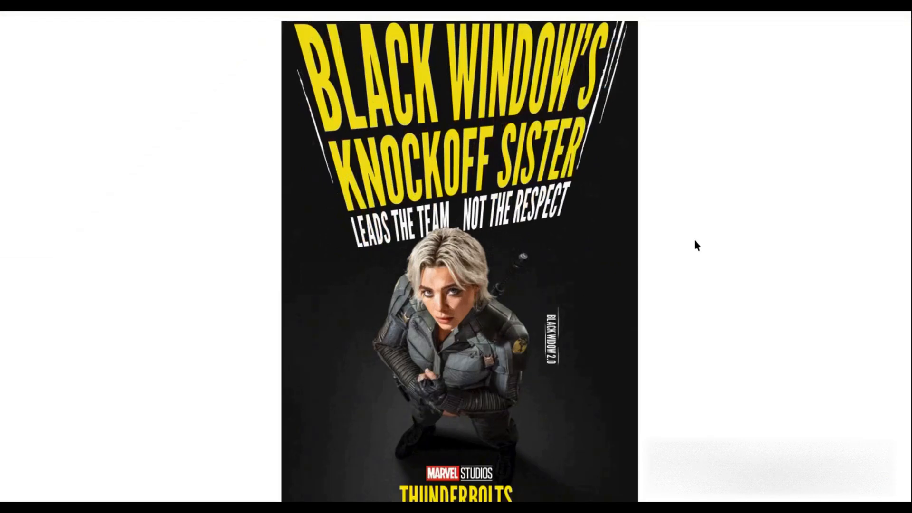